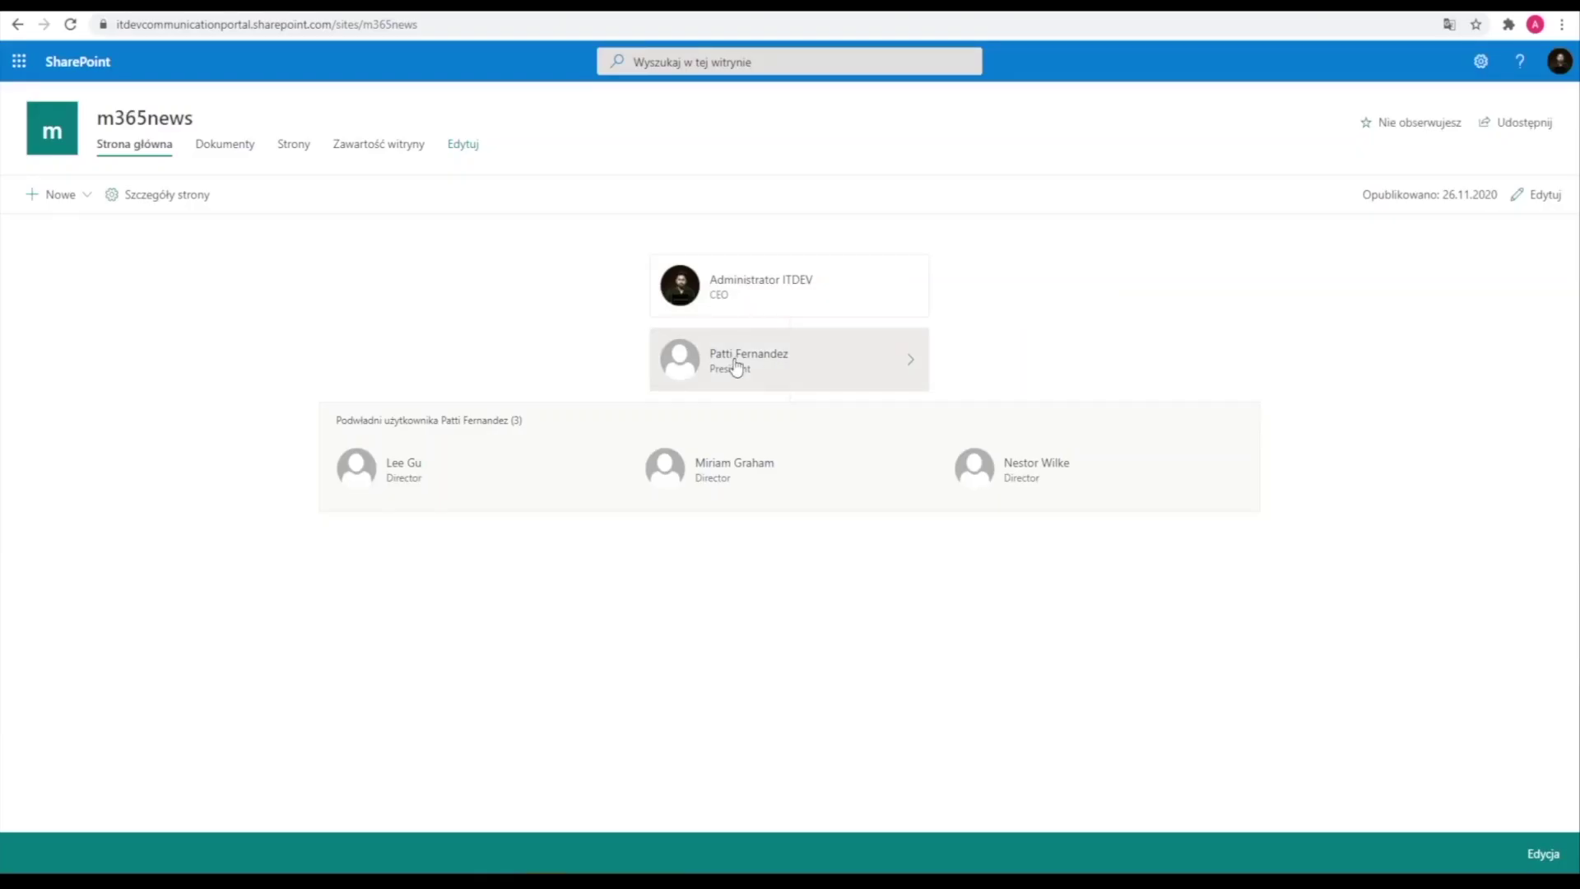
Step: Open the President's full profile card from the org chart and review its contact, files and LinkedIn sections, ending on the contact details
{"action": "mouse_move", "coordinate": [736, 368]}
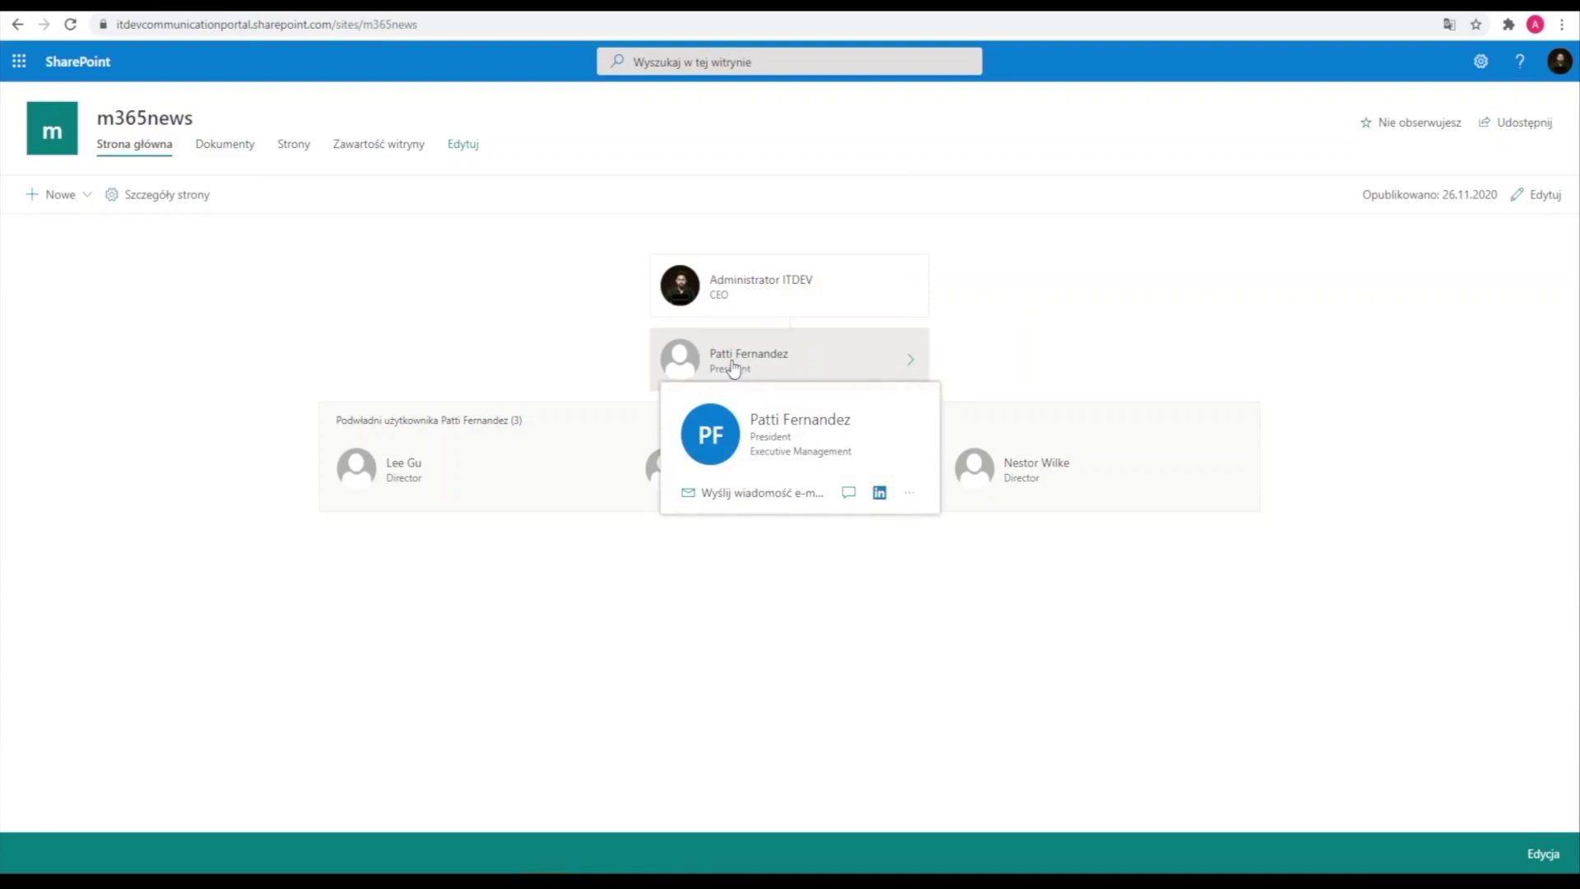
{"action": "left_click", "coordinate": [709, 431]}
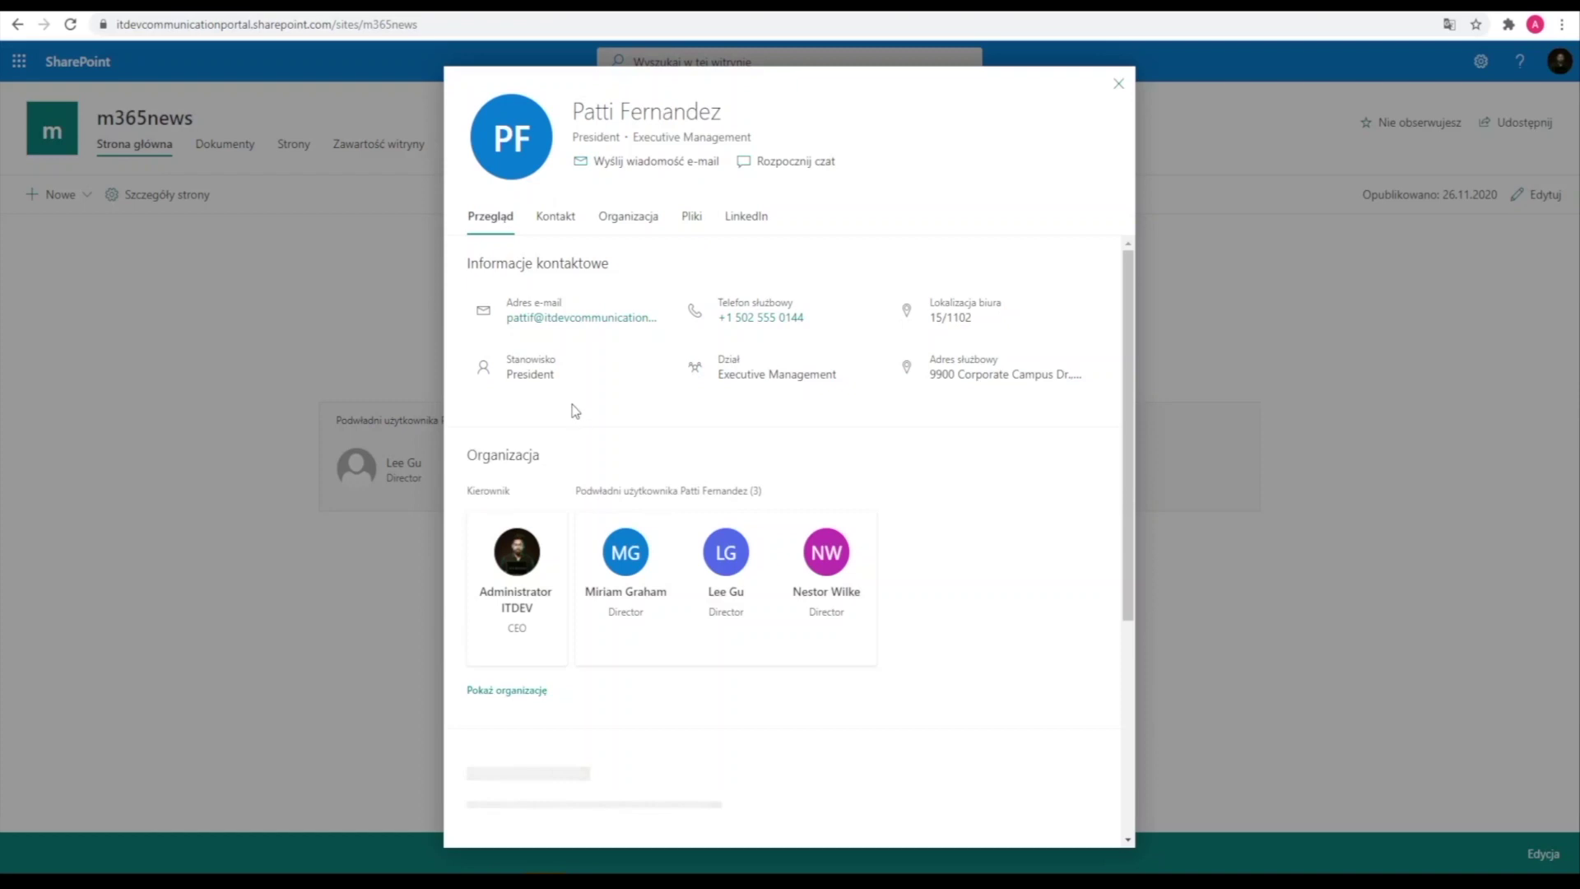
{"action": "left_click", "coordinate": [557, 217]}
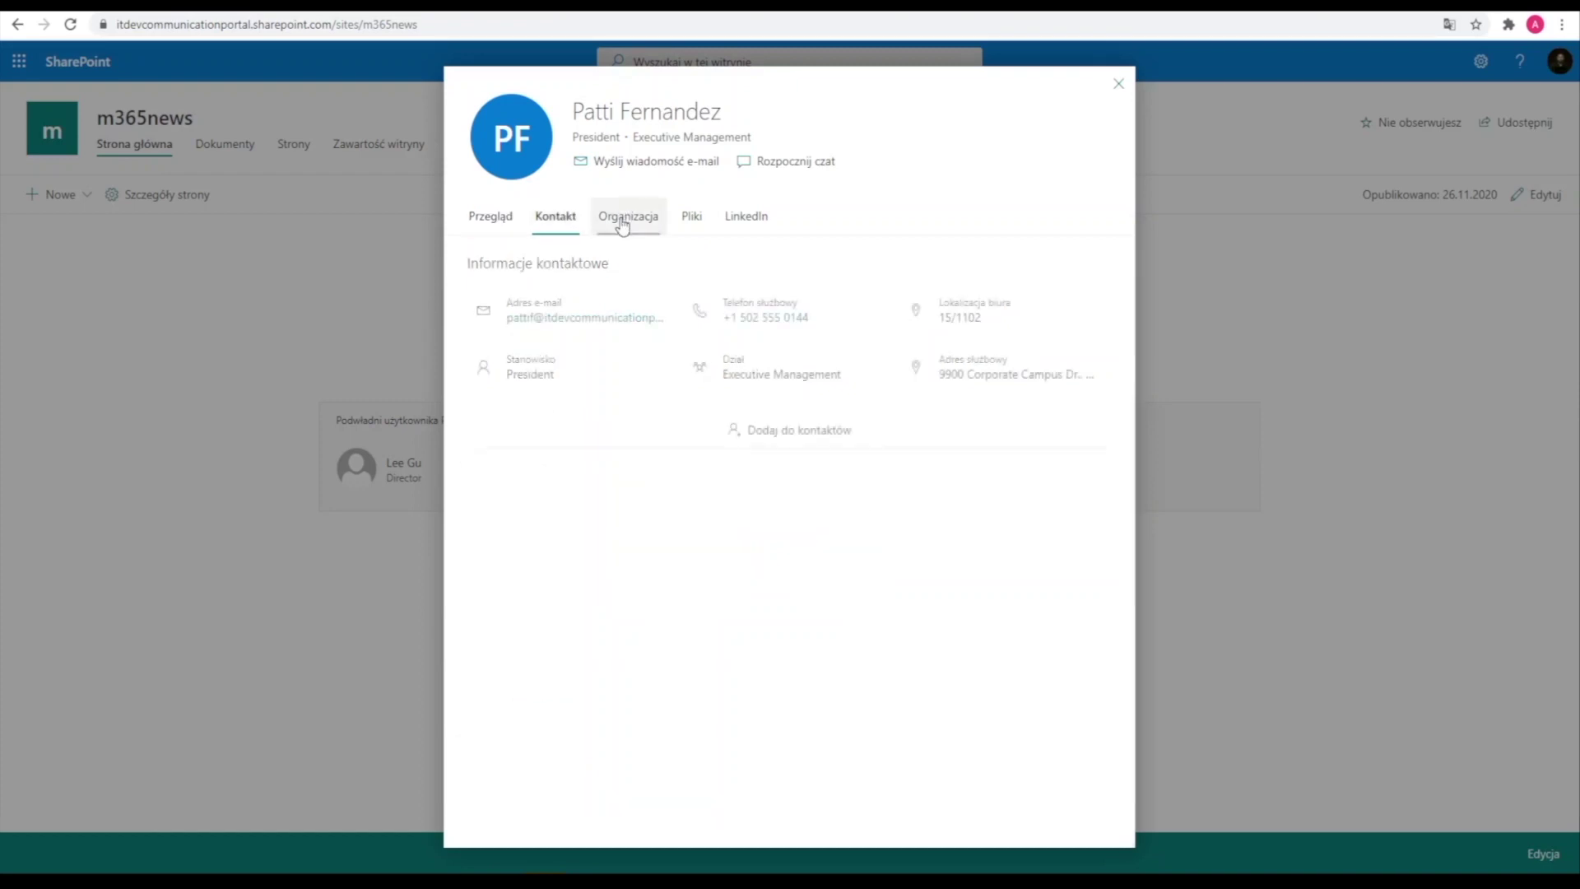
{"action": "left_click", "coordinate": [693, 218]}
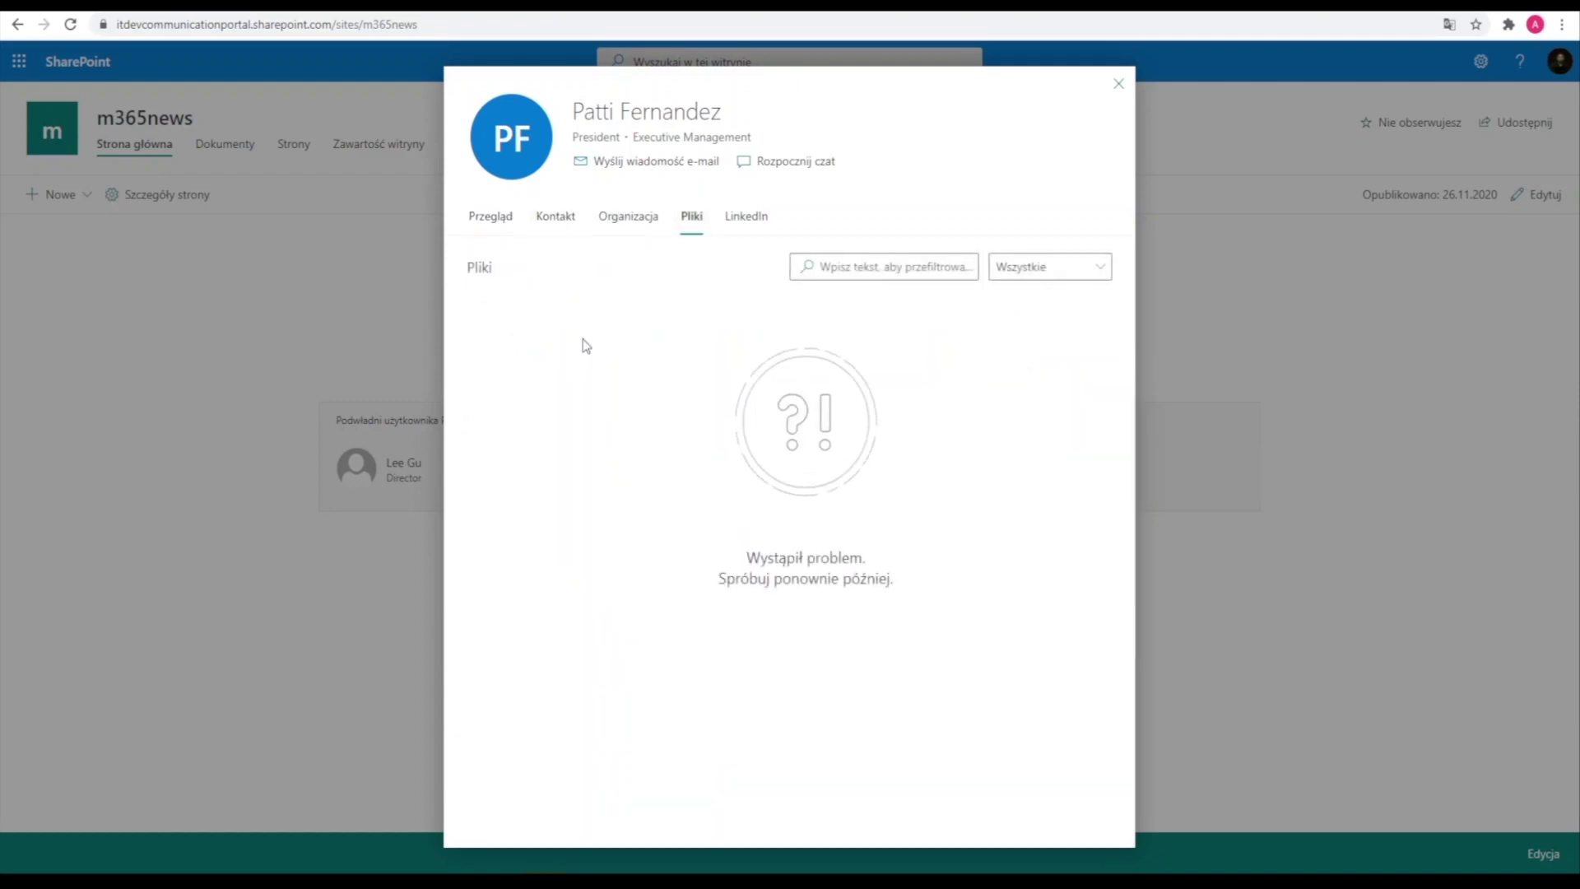
{"action": "left_click", "coordinate": [745, 218]}
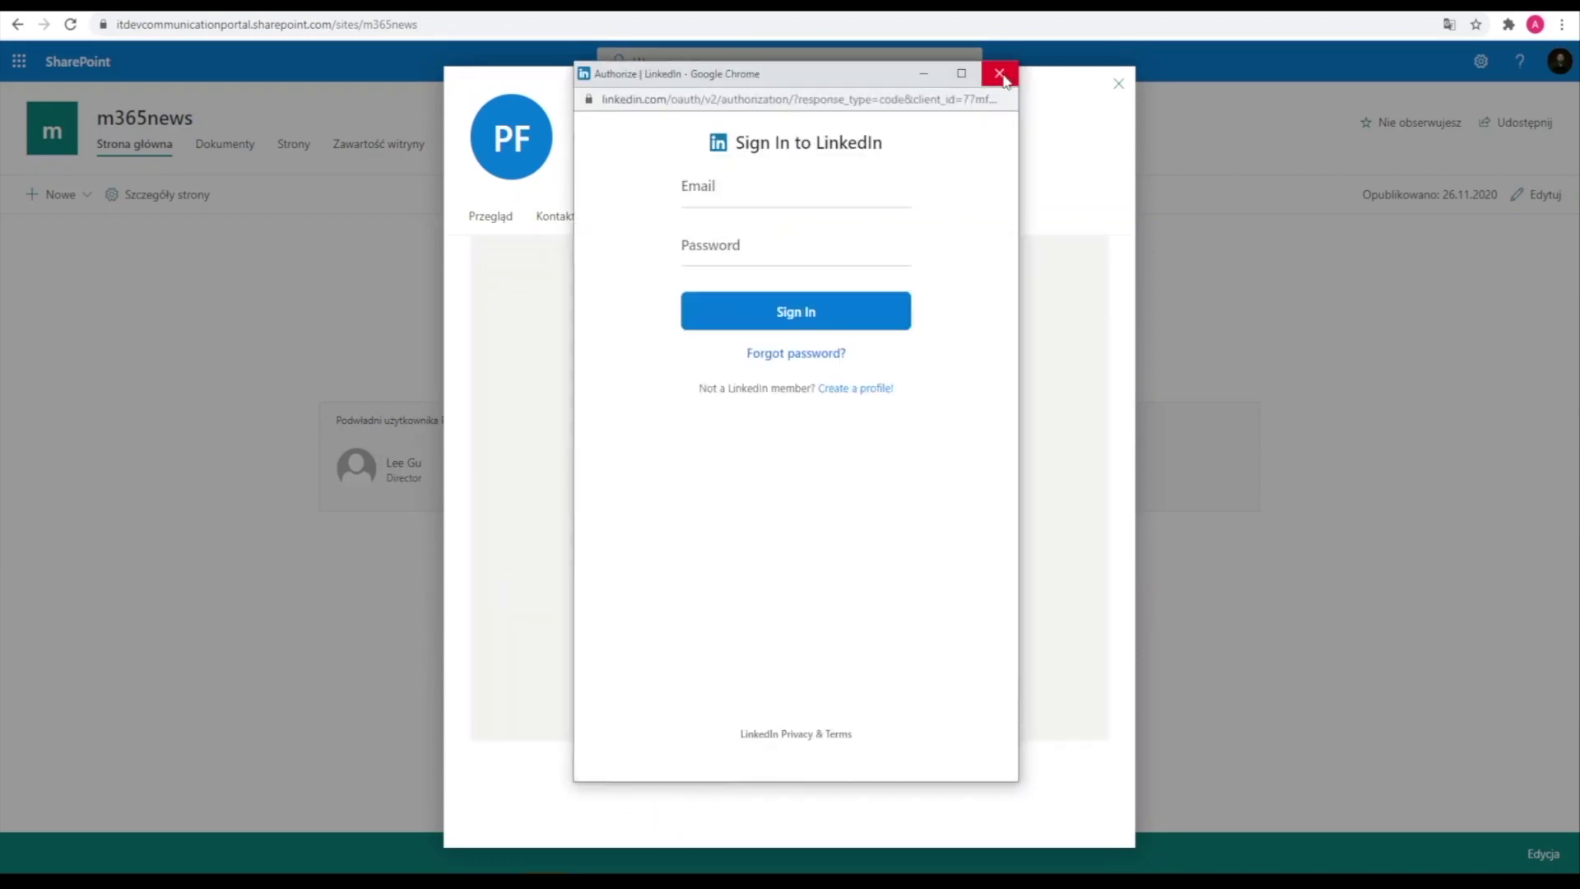
{"action": "left_click", "coordinate": [1000, 75]}
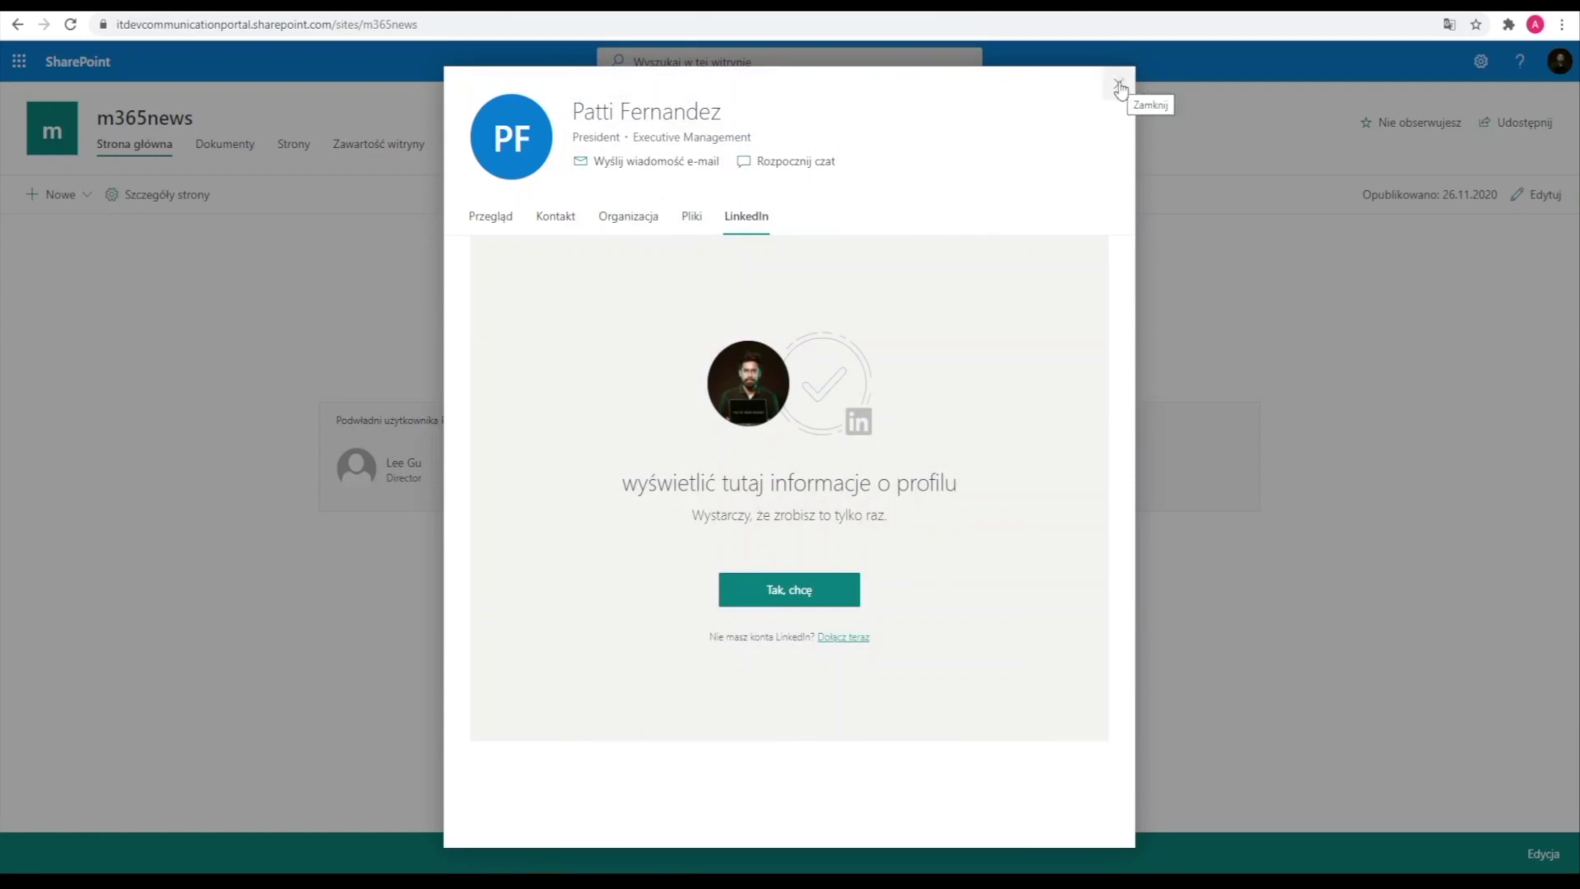
{"action": "left_click", "coordinate": [566, 217]}
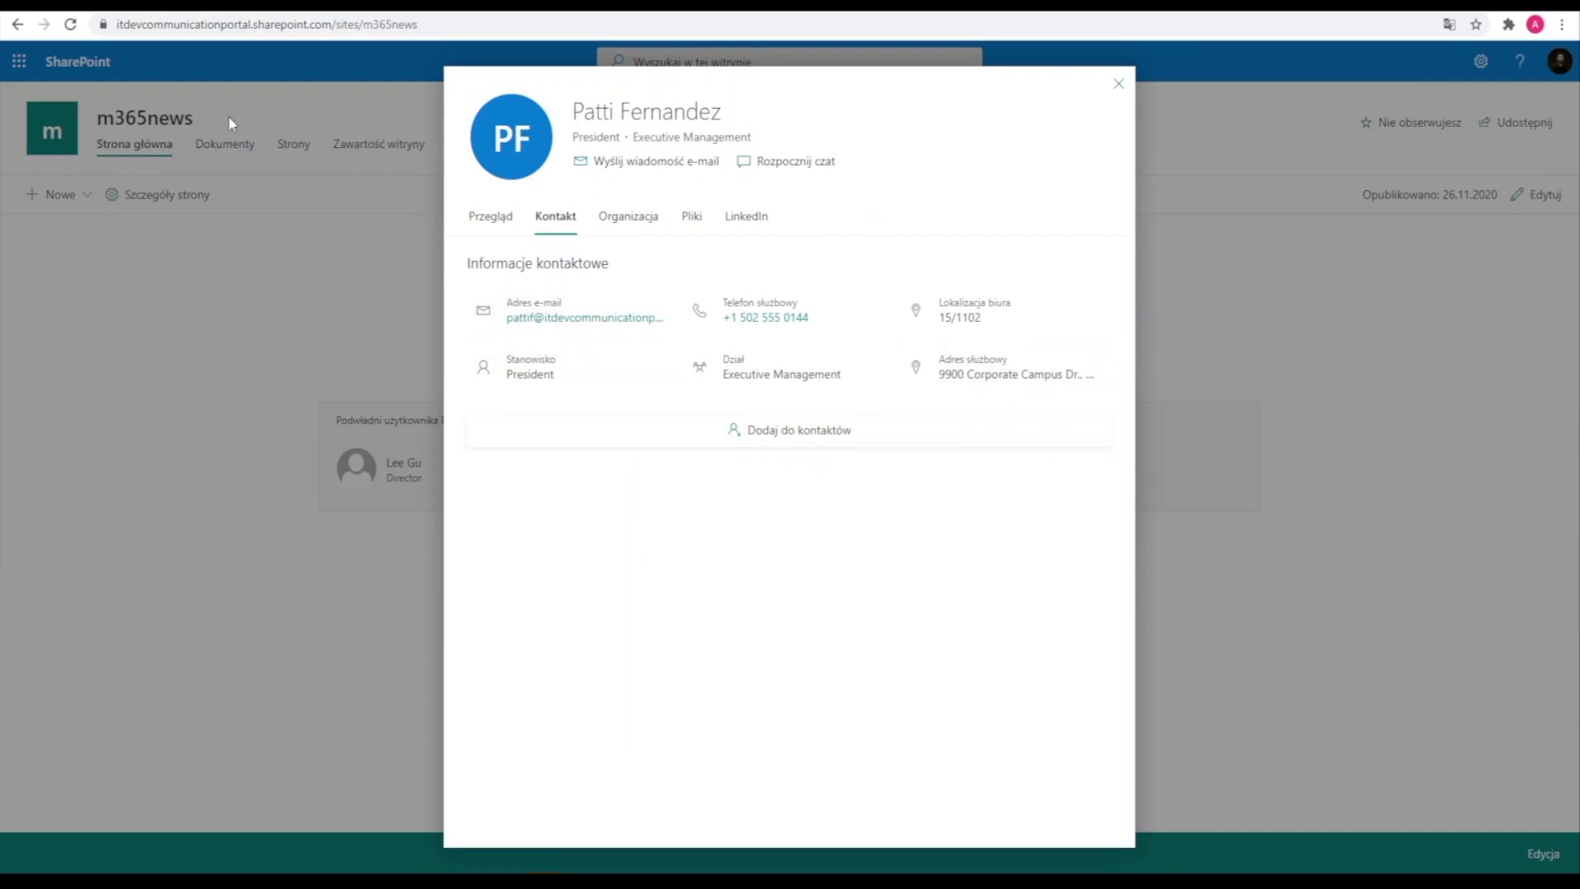
Step: Switch to the Microsoft Graph profile card documentation and read which additional Azure AD attributes can be made visible
{"action": "left_click", "coordinate": [206, 5]}
{"action": "scroll", "coordinate": [601, 350], "scroll_direction": "up", "scroll_amount": 10}
{"action": "scroll", "coordinate": [601, 350], "scroll_direction": "up", "scroll_amount": 15}
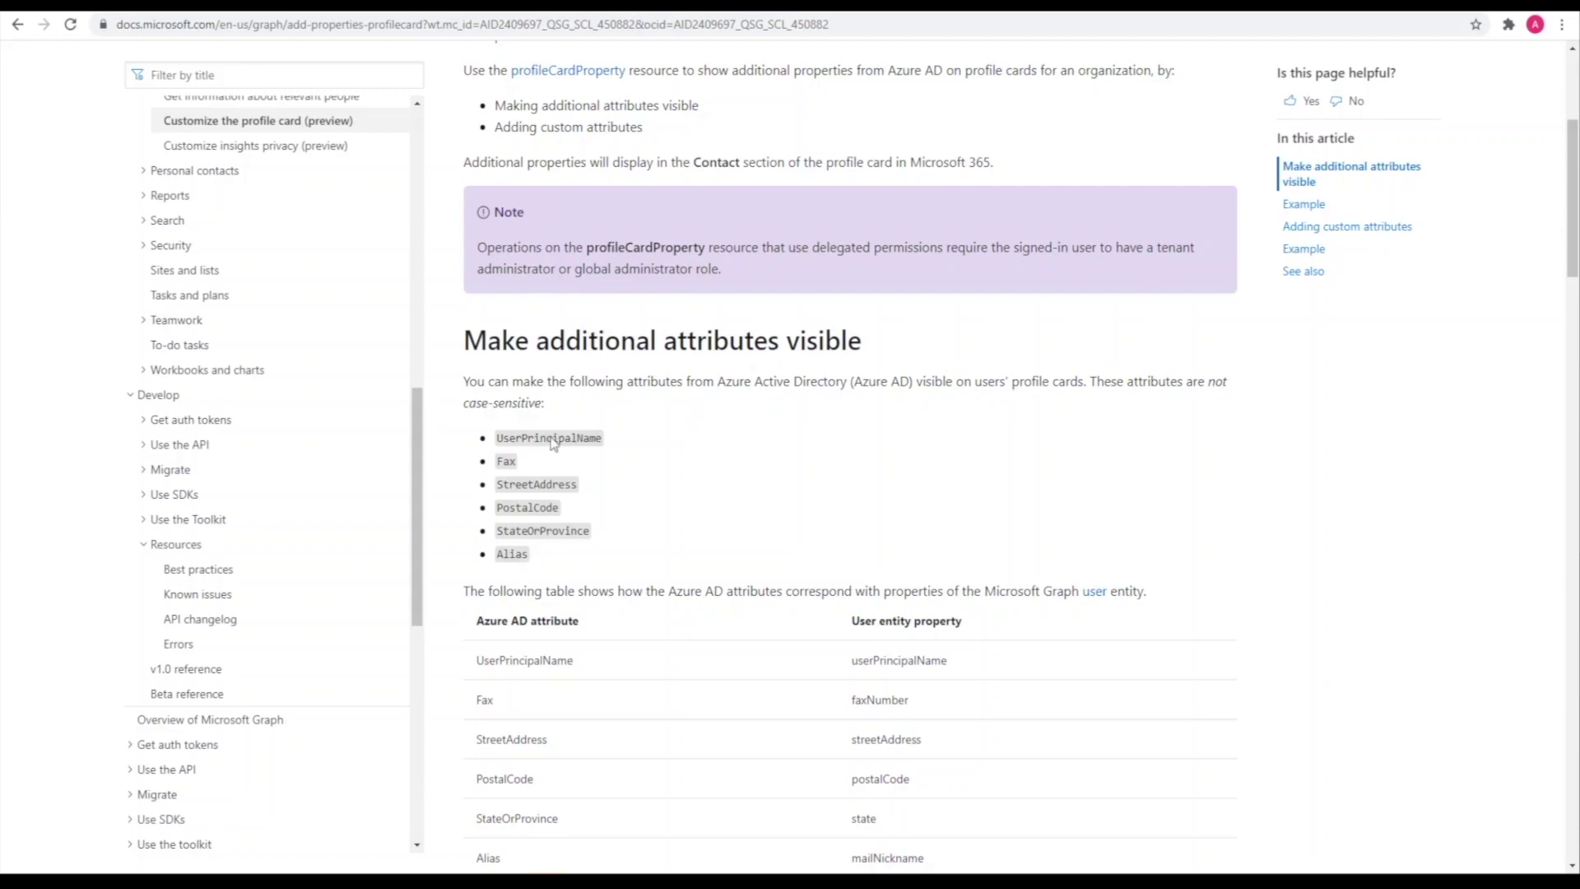
Step: Examine the StreetAddress property in the Graph Explorer response, compare it with the President's SharePoint profile card, and close the card
{"action": "left_click", "coordinate": [239, 71]}
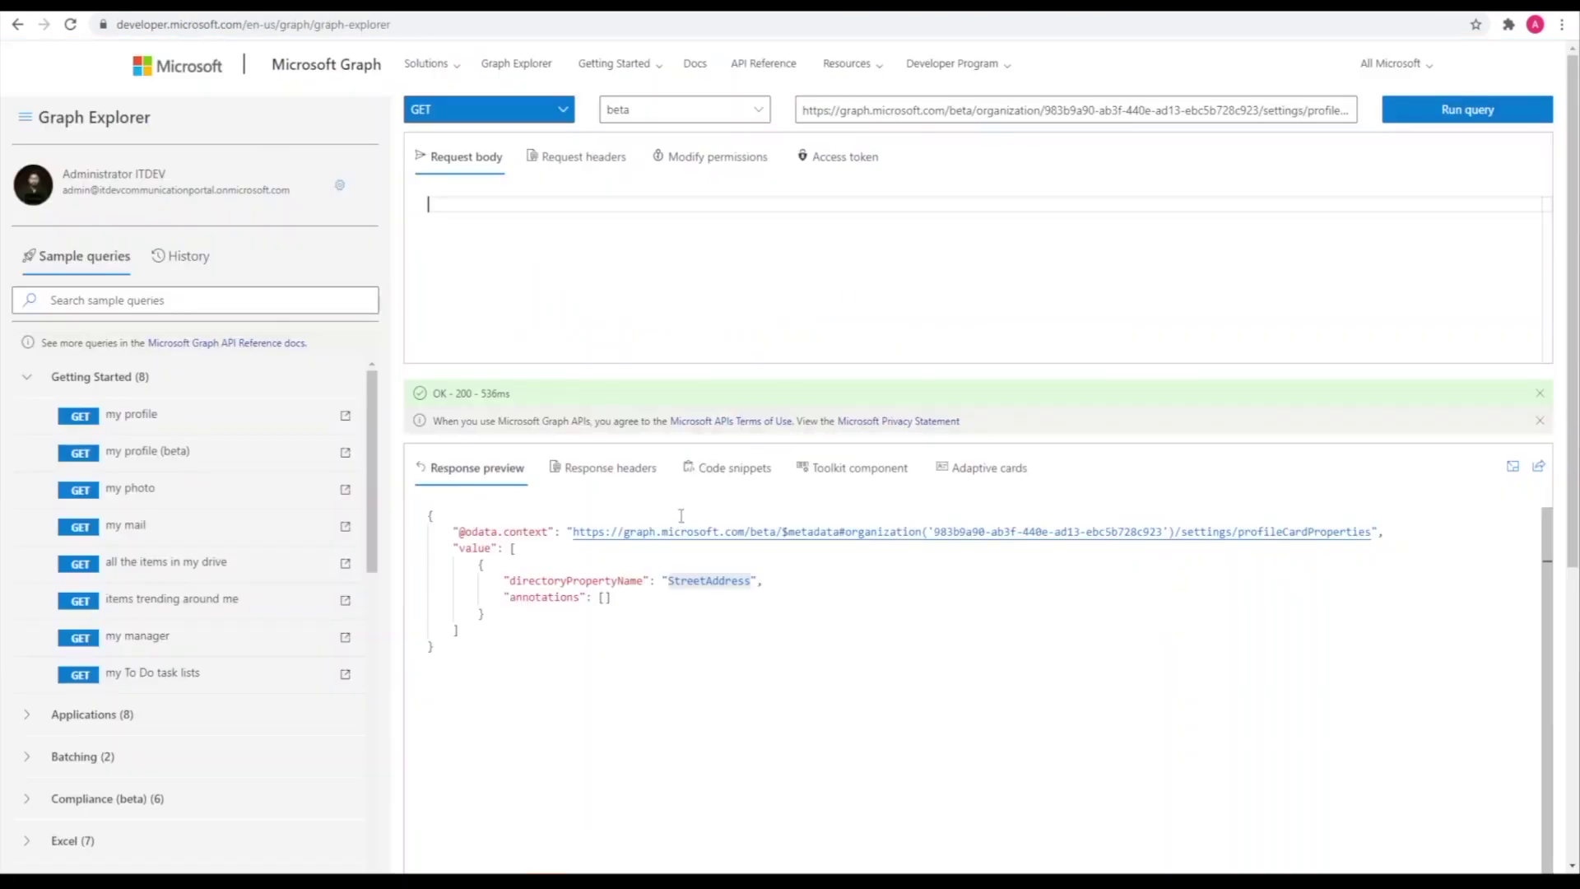
{"action": "double_click", "coordinate": [725, 583]}
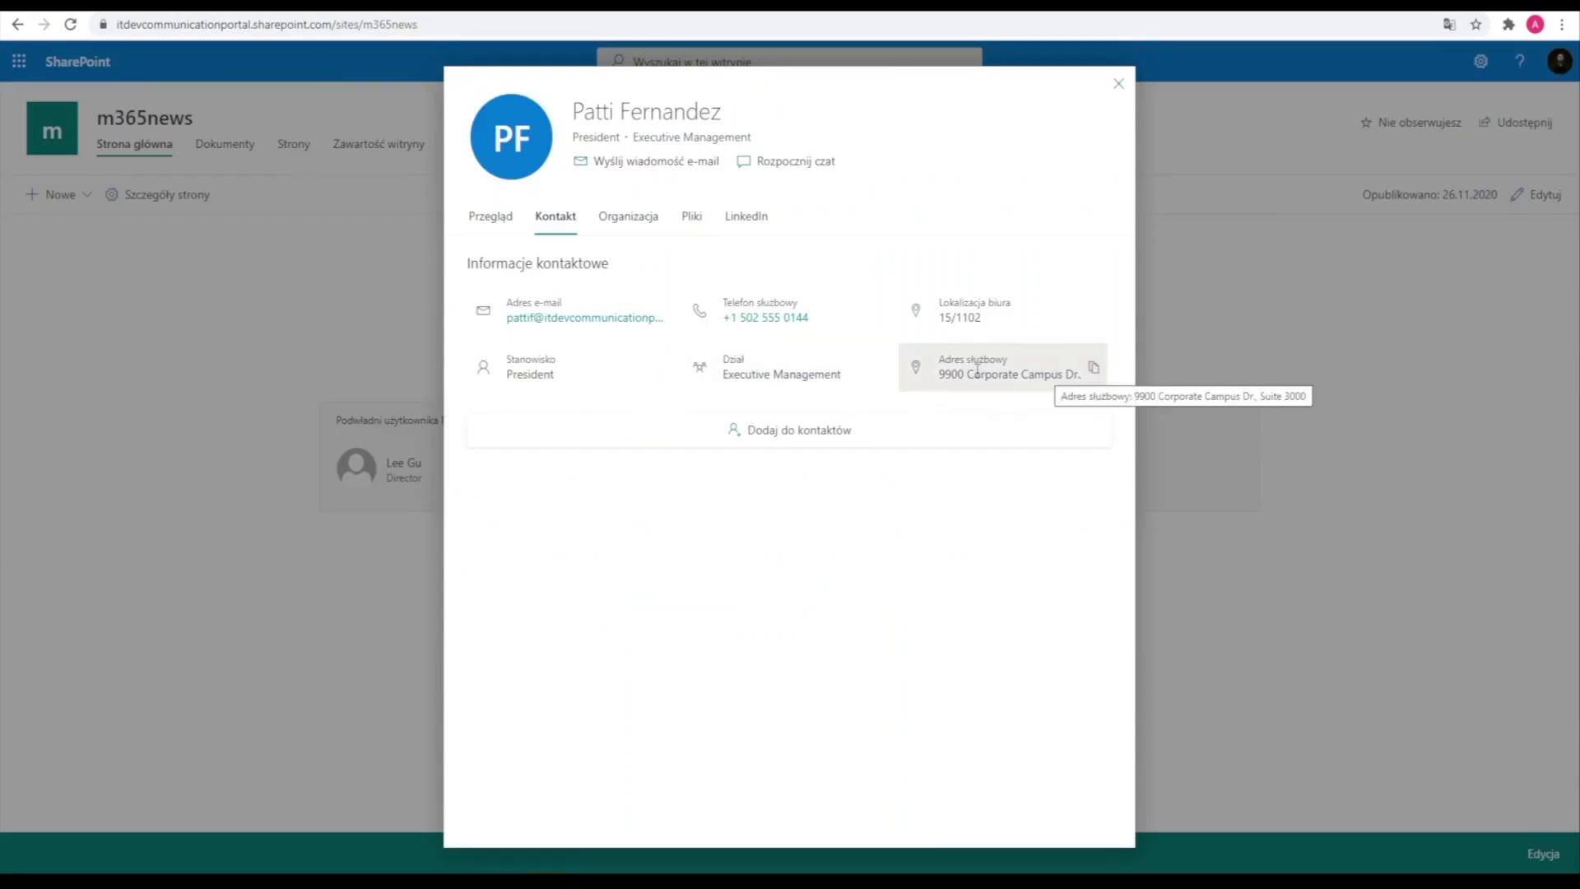
{"action": "left_click", "coordinate": [1118, 83]}
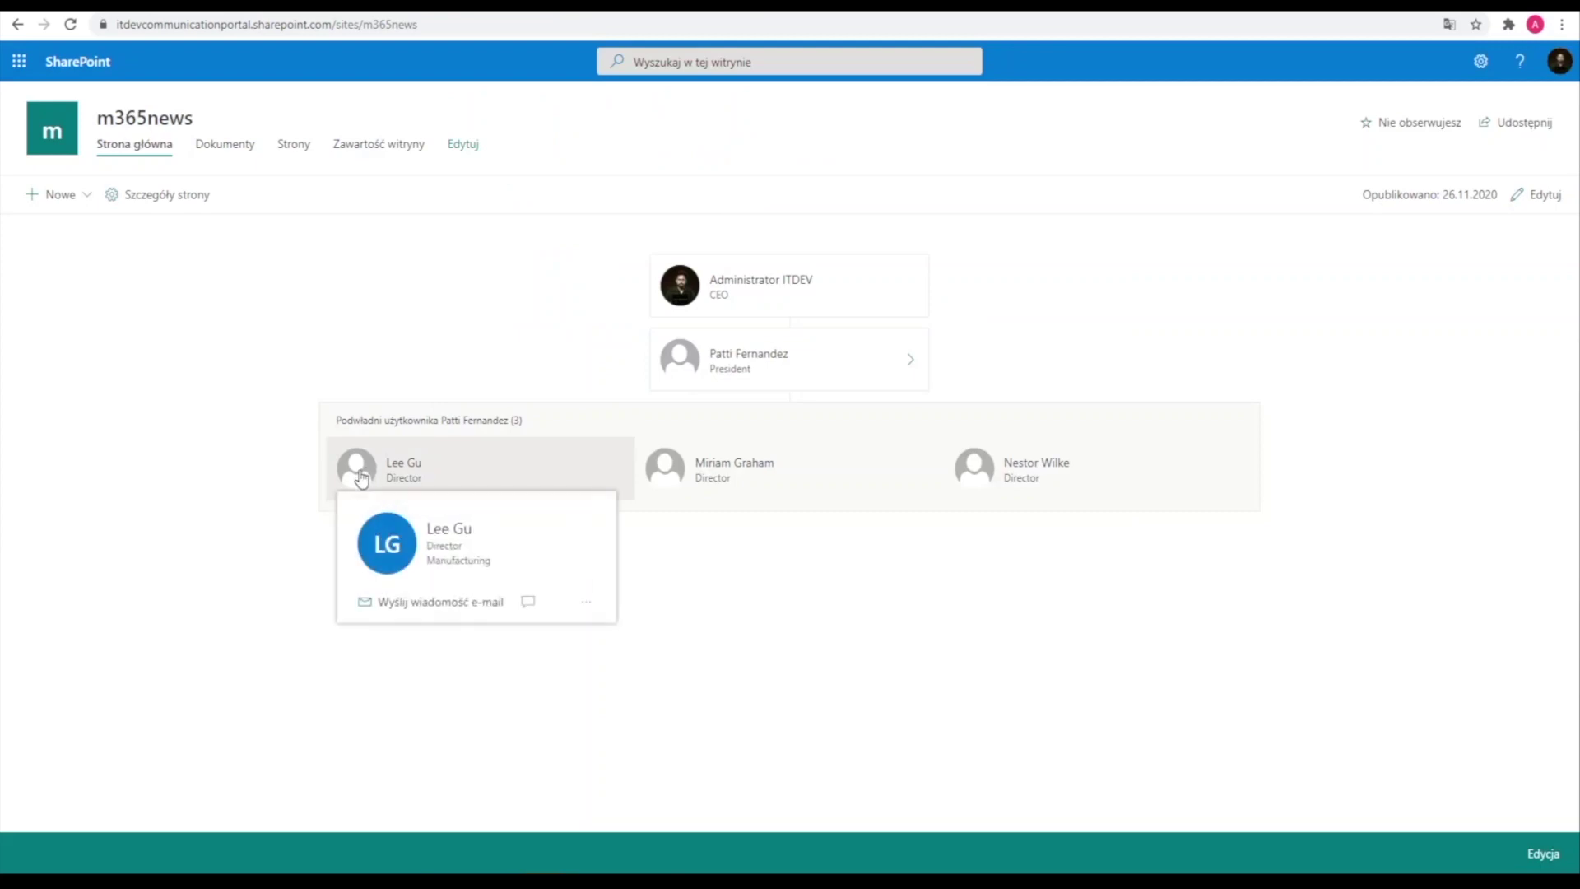
Step: Open the CEO's full profile card from the org chart, view its contact details, and close it
{"action": "mouse_move", "coordinate": [683, 298]}
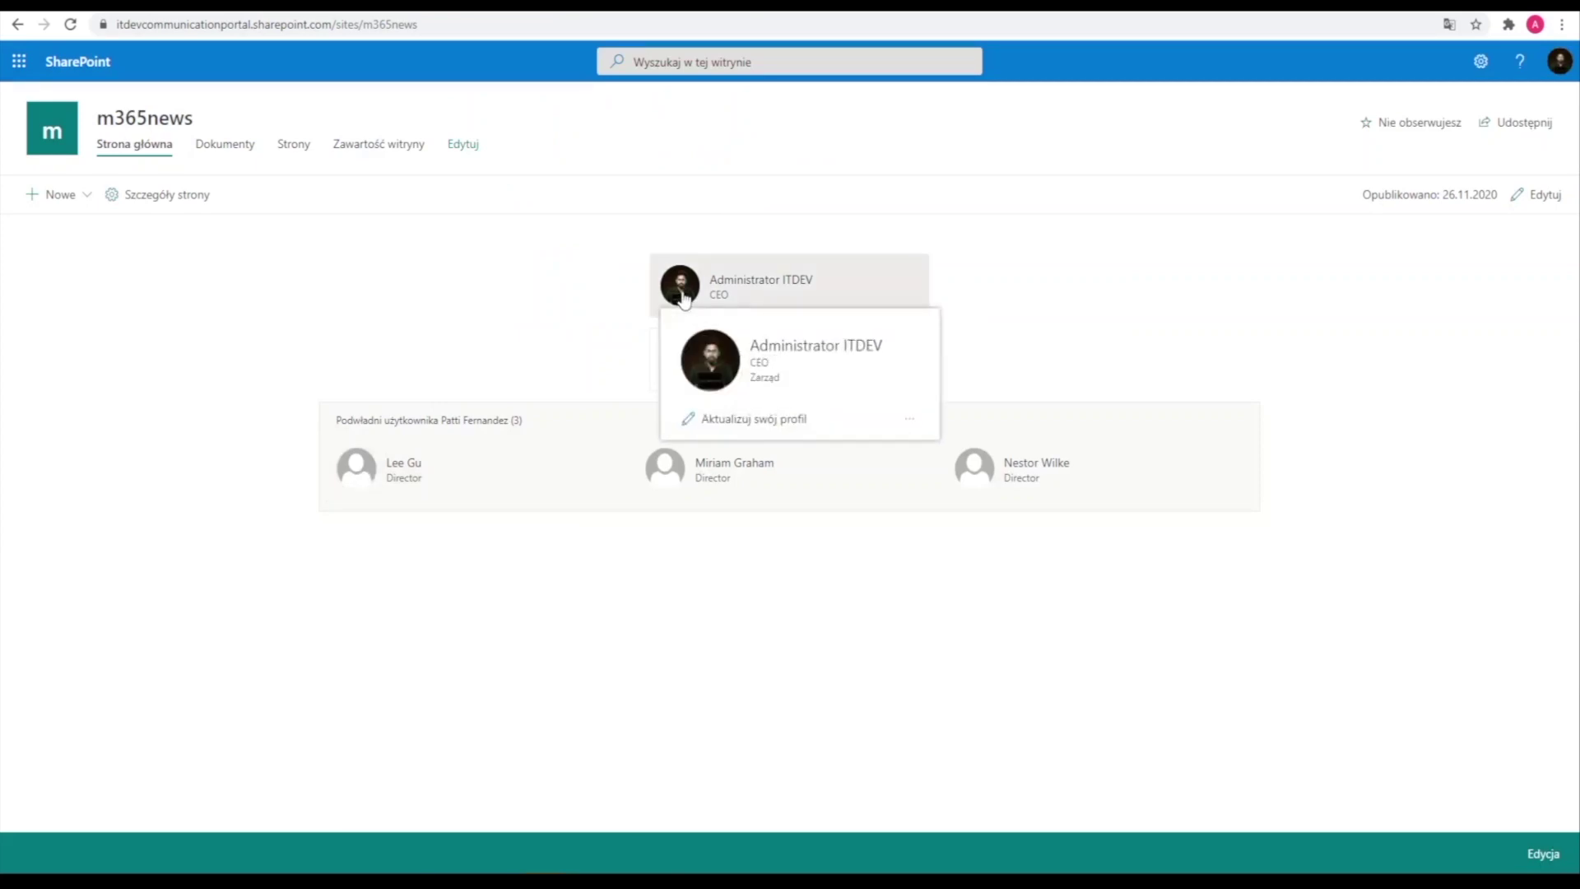
{"action": "left_click", "coordinate": [709, 368]}
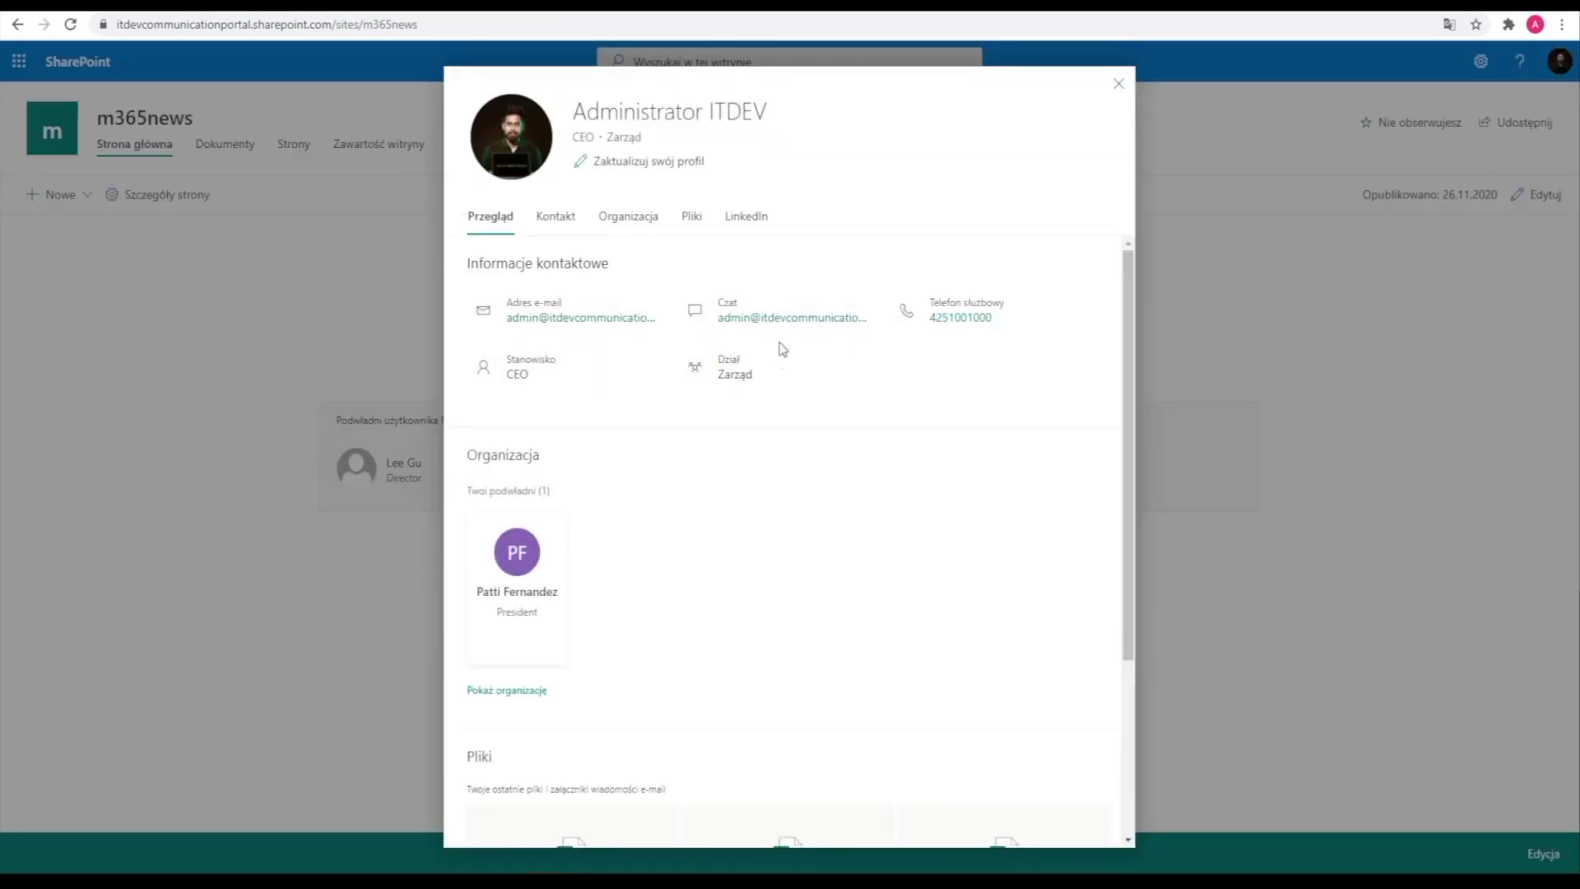
{"action": "left_click", "coordinate": [557, 219]}
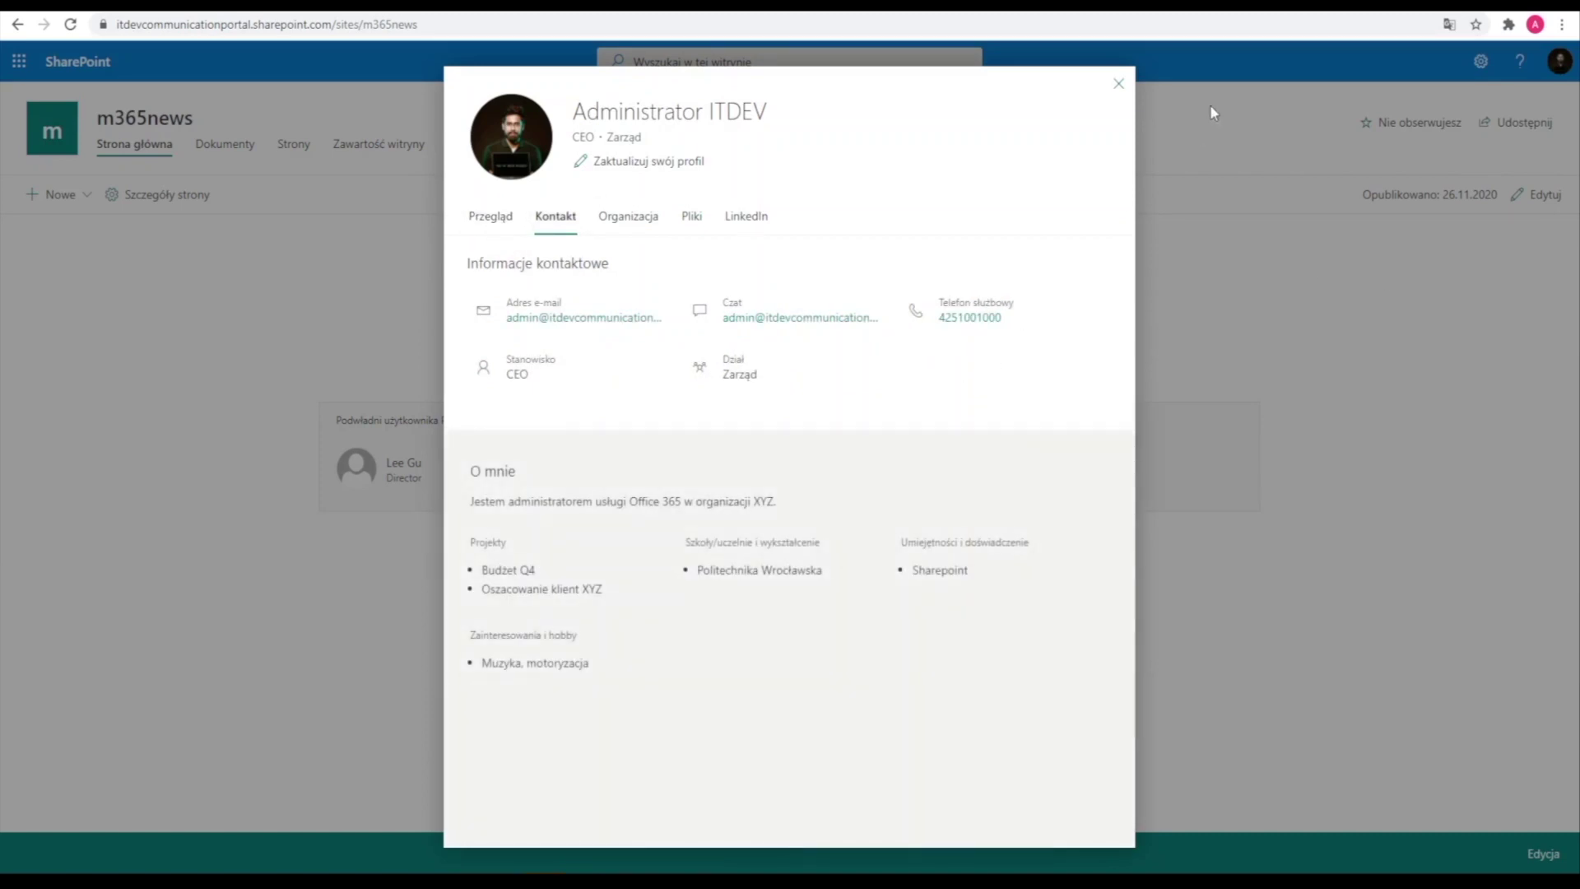
{"action": "left_click", "coordinate": [1118, 84]}
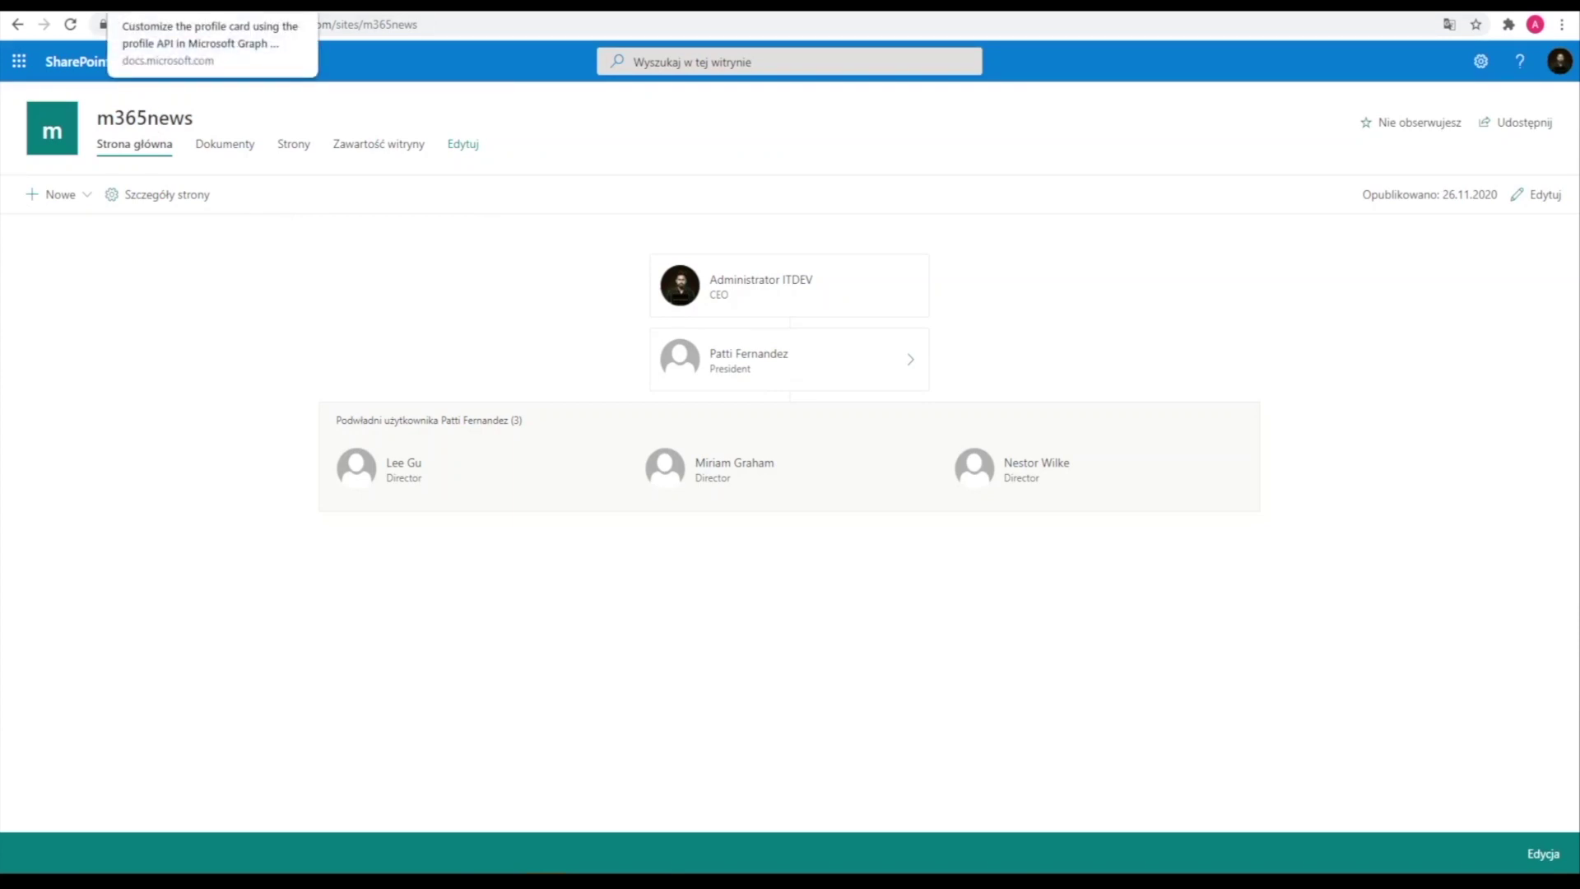
Step: Examine the custom attributes section in the Graph documentation, highlighting extensionAttribute4 and its matching customAttribute4 value in the table
{"action": "left_click", "coordinate": [205, 4]}
{"action": "scroll", "coordinate": [812, 432], "scroll_direction": "down", "scroll_amount": 12}
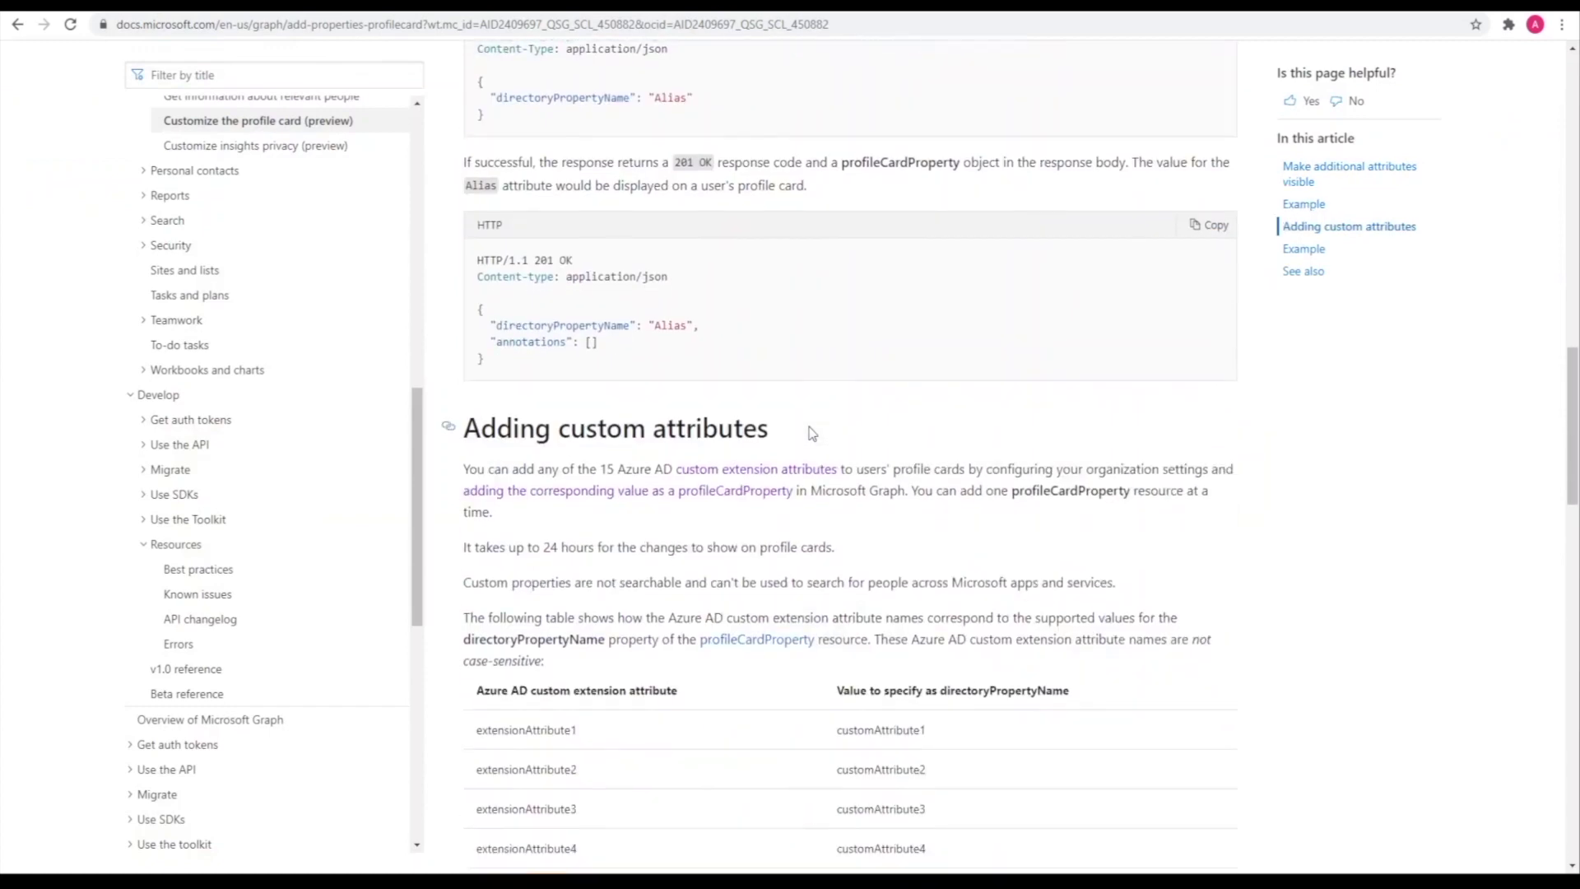
{"action": "scroll", "coordinate": [809, 430], "scroll_direction": "down", "scroll_amount": 7}
{"action": "scroll", "coordinate": [716, 321], "scroll_direction": "up", "scroll_amount": 1}
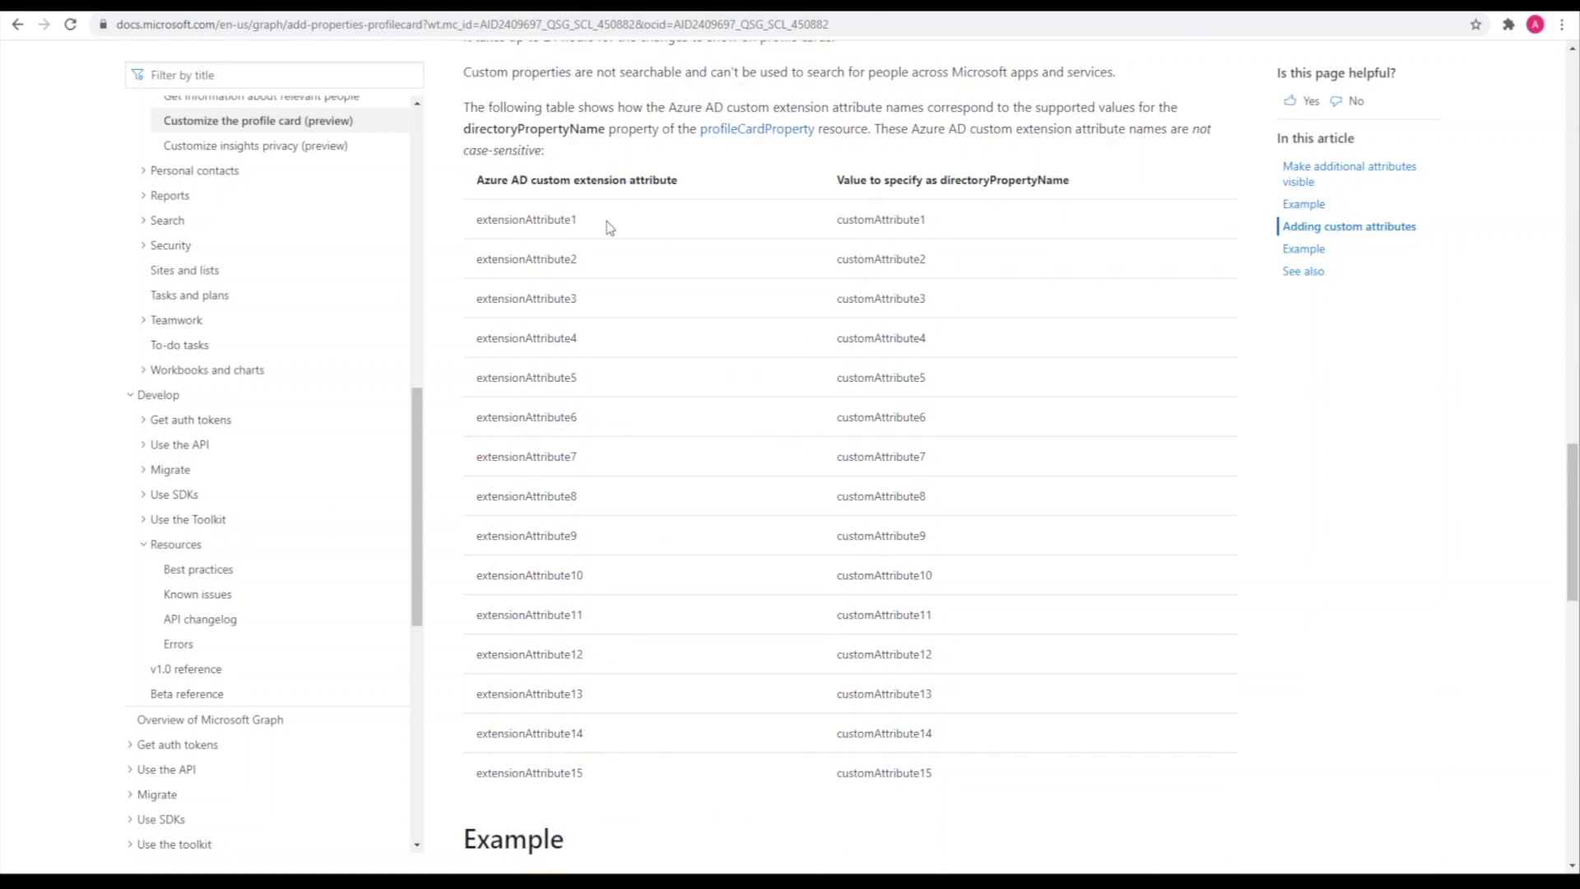
{"action": "scroll", "coordinate": [728, 331], "scroll_direction": "down", "scroll_amount": 1}
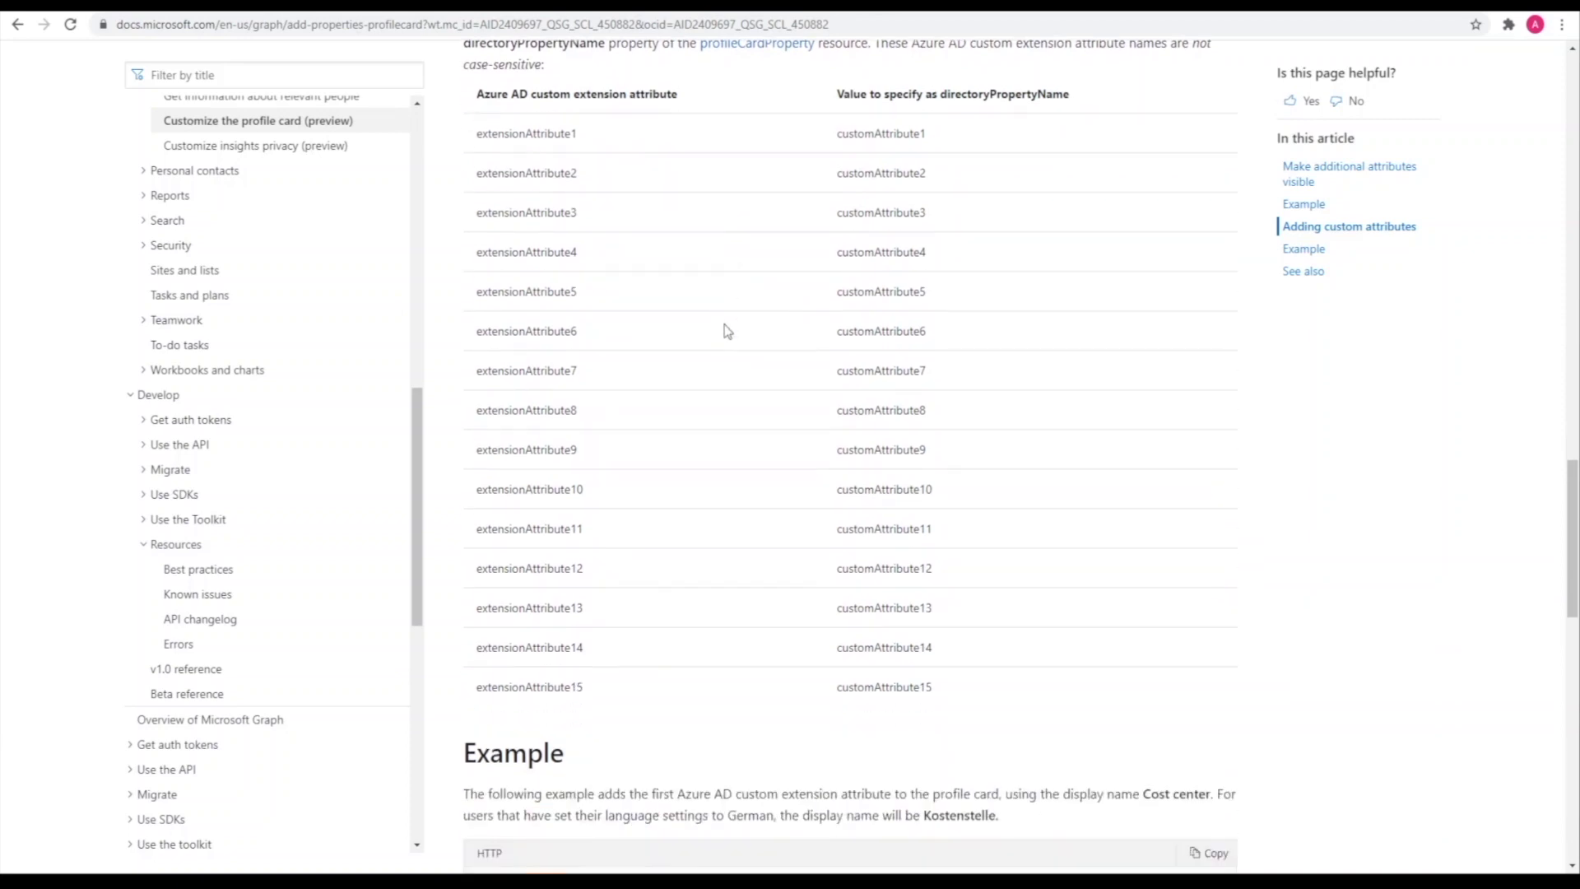
{"action": "left_click_drag", "start_coordinate": [606, 262], "coordinate": [480, 252]}
{"action": "left_click", "coordinate": [648, 261]}
{"action": "left_click_drag", "start_coordinate": [921, 255], "coordinate": [839, 256]}
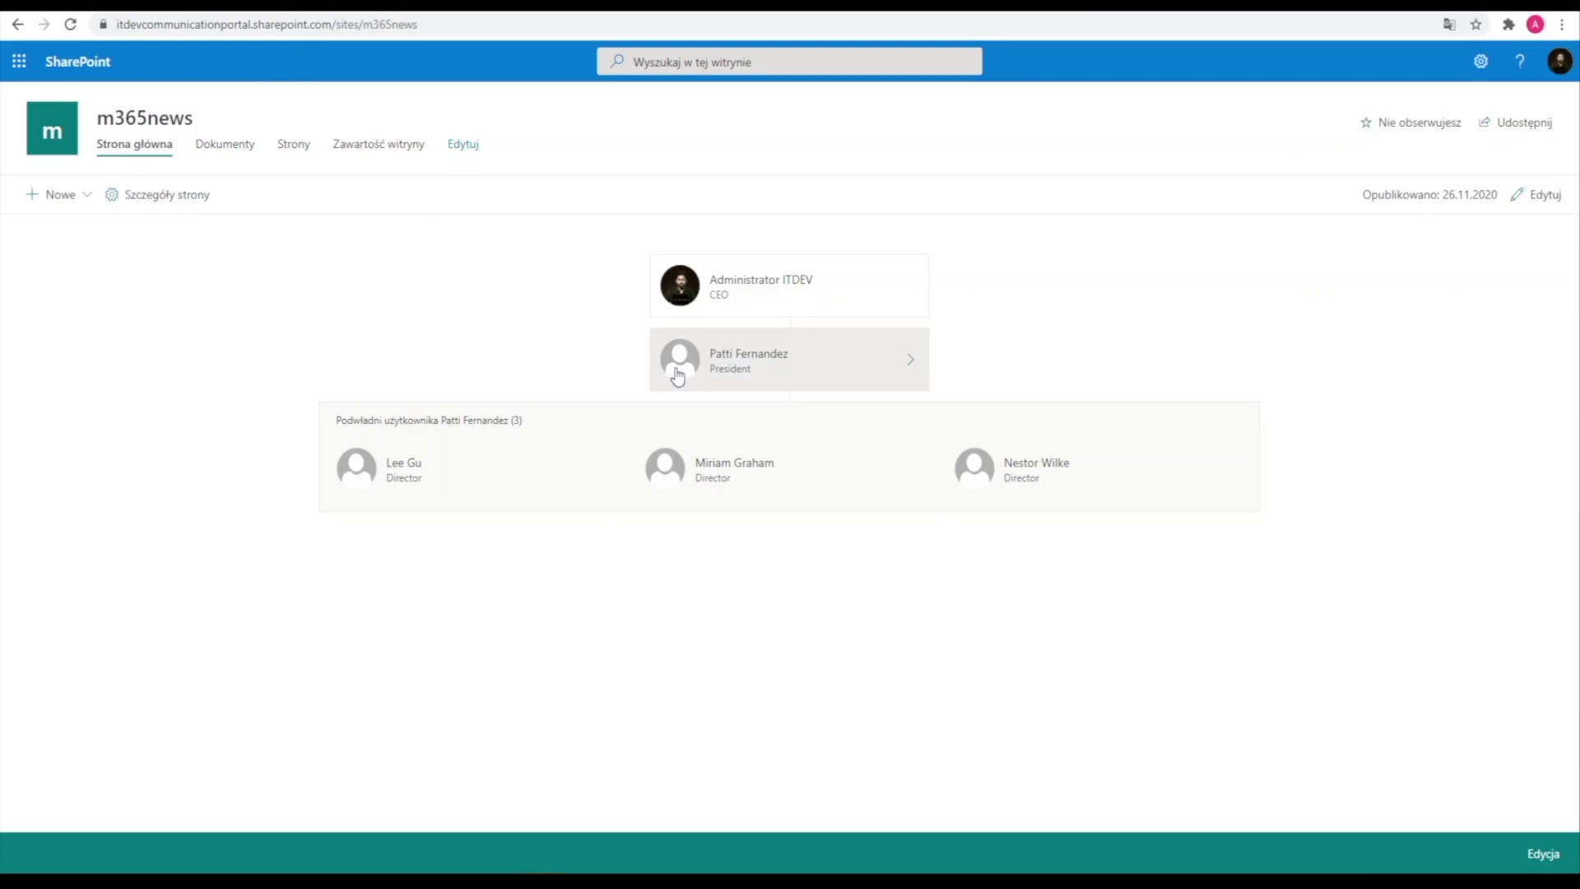
Step: Return to the SharePoint org chart and open the contact details on the President's full profile card
{"action": "mouse_move", "coordinate": [677, 377]}
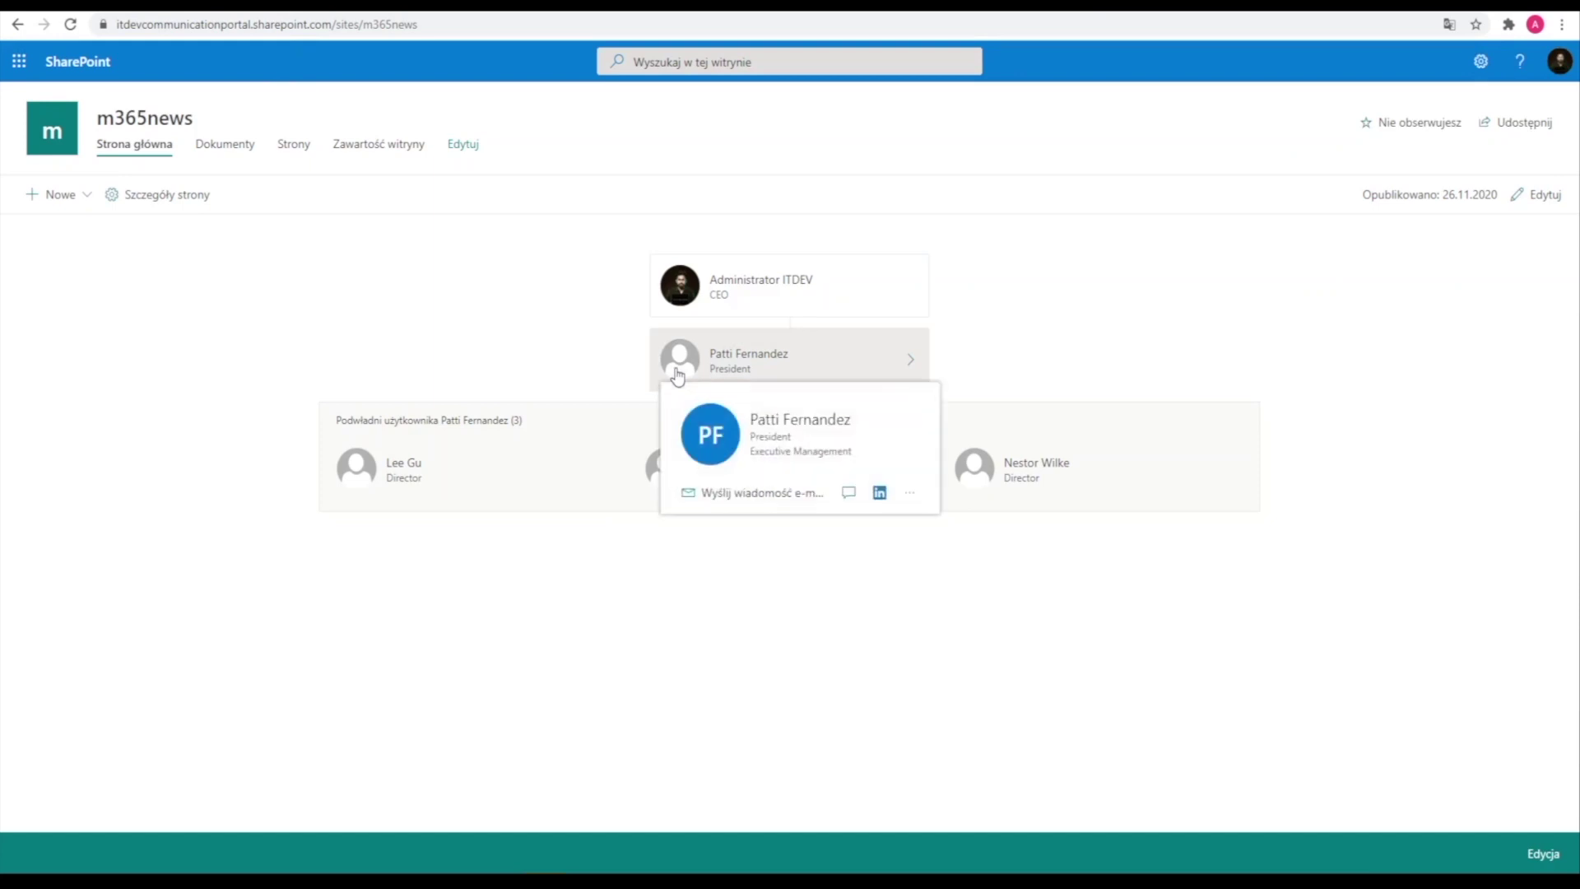
{"action": "left_click", "coordinate": [790, 416]}
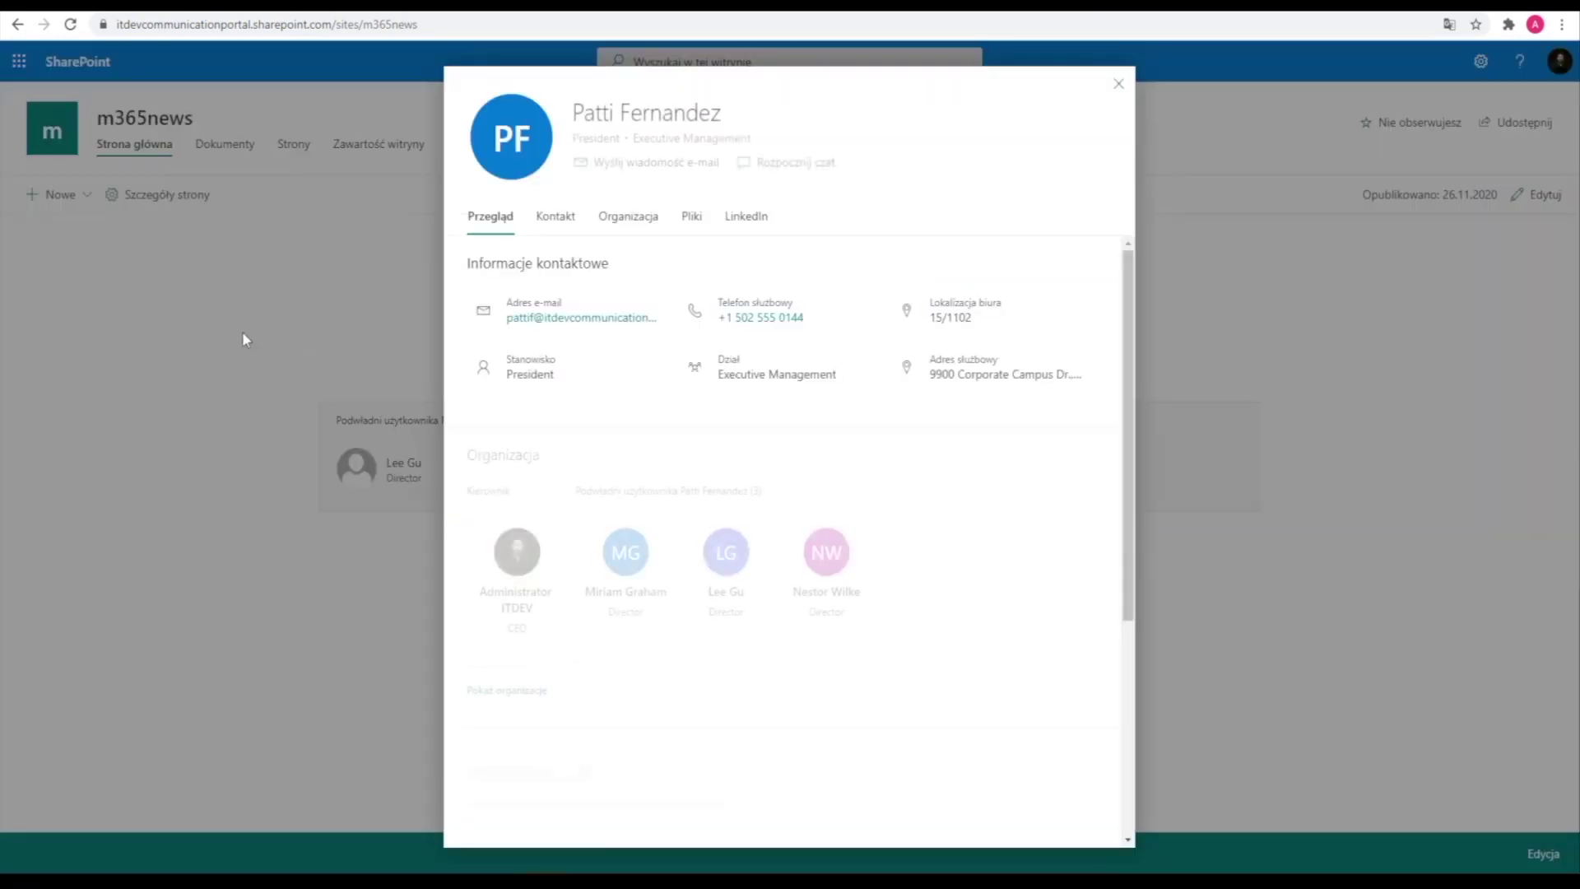
{"action": "left_click", "coordinate": [555, 215]}
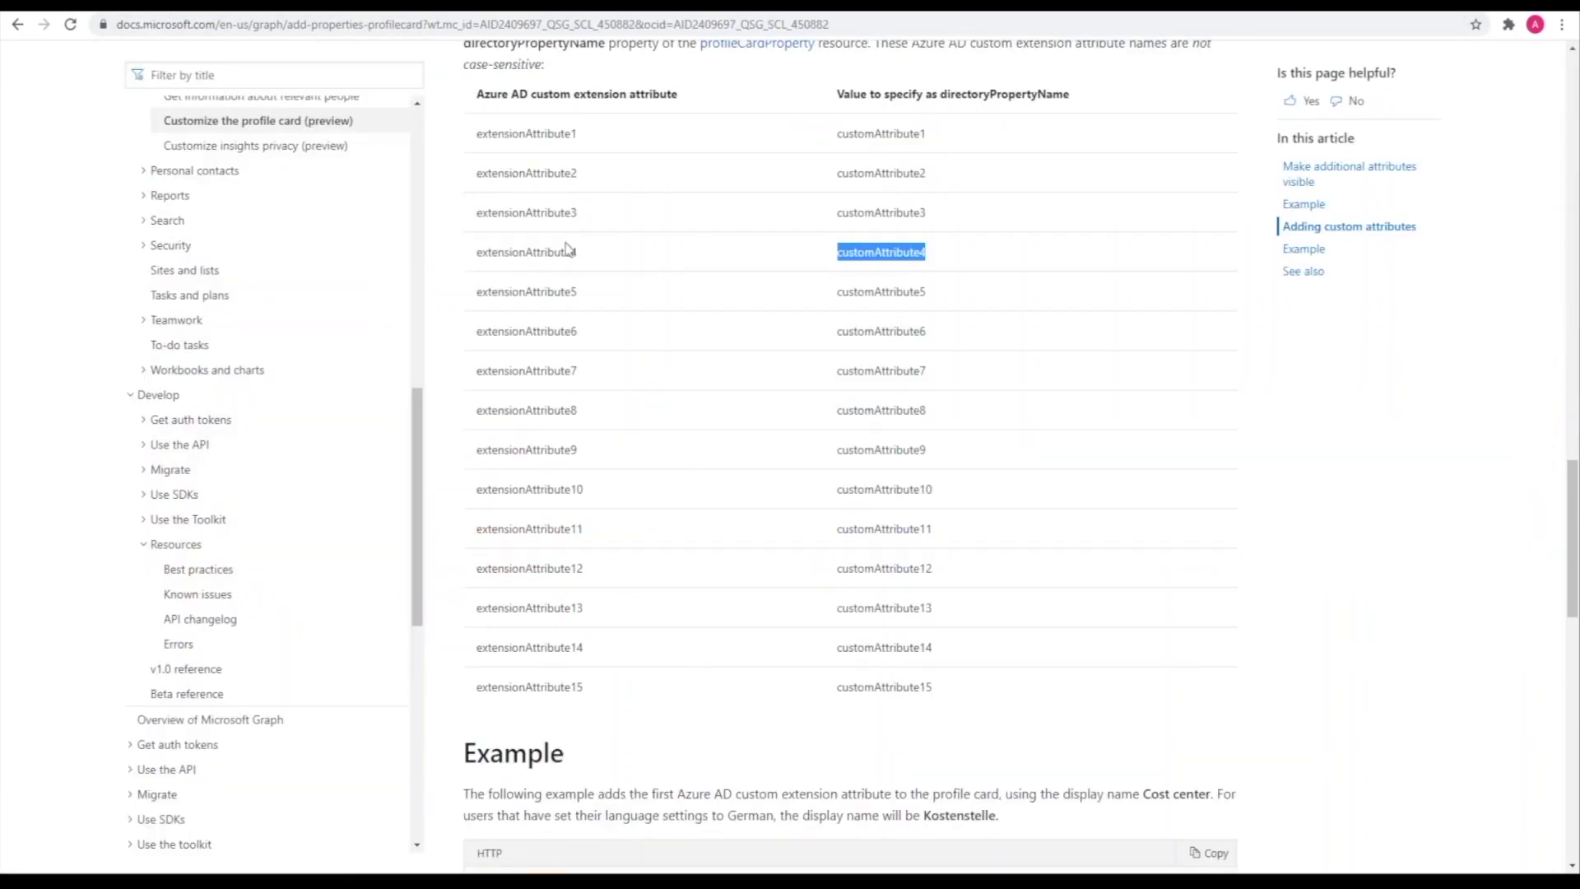
Step: Read the documentation's POST example for customAttribute1, highlighting its localized display name Kostenstelle
{"action": "scroll", "coordinate": [606, 289], "scroll_direction": "down", "scroll_amount": 5}
{"action": "scroll", "coordinate": [607, 289], "scroll_direction": "down", "scroll_amount": 4}
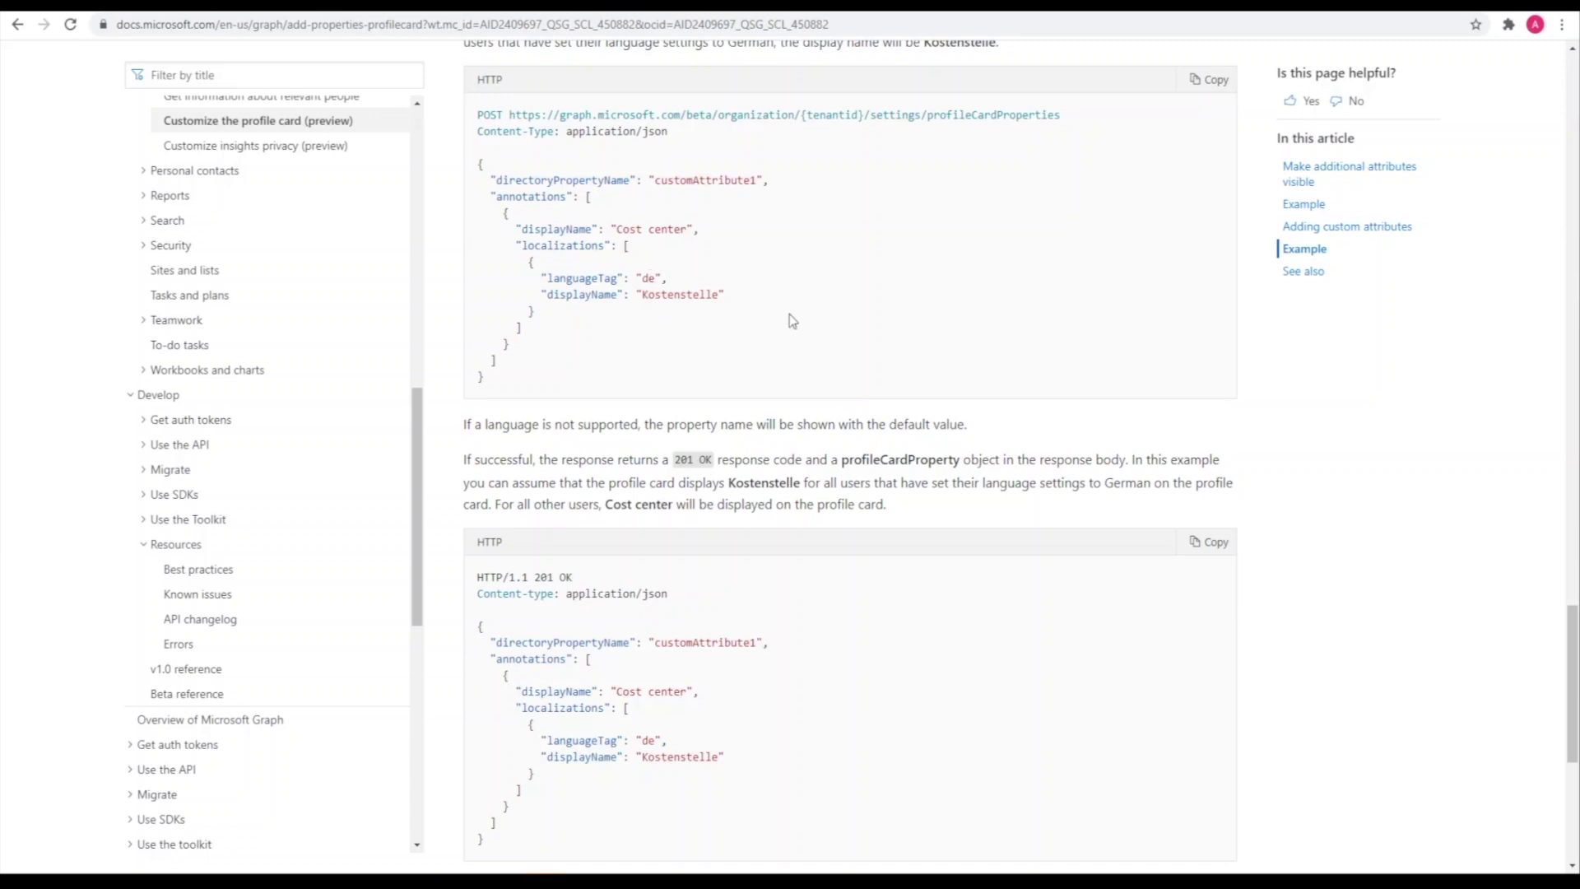
{"action": "double_click", "coordinate": [670, 298]}
{"action": "left_click", "coordinate": [669, 359]}
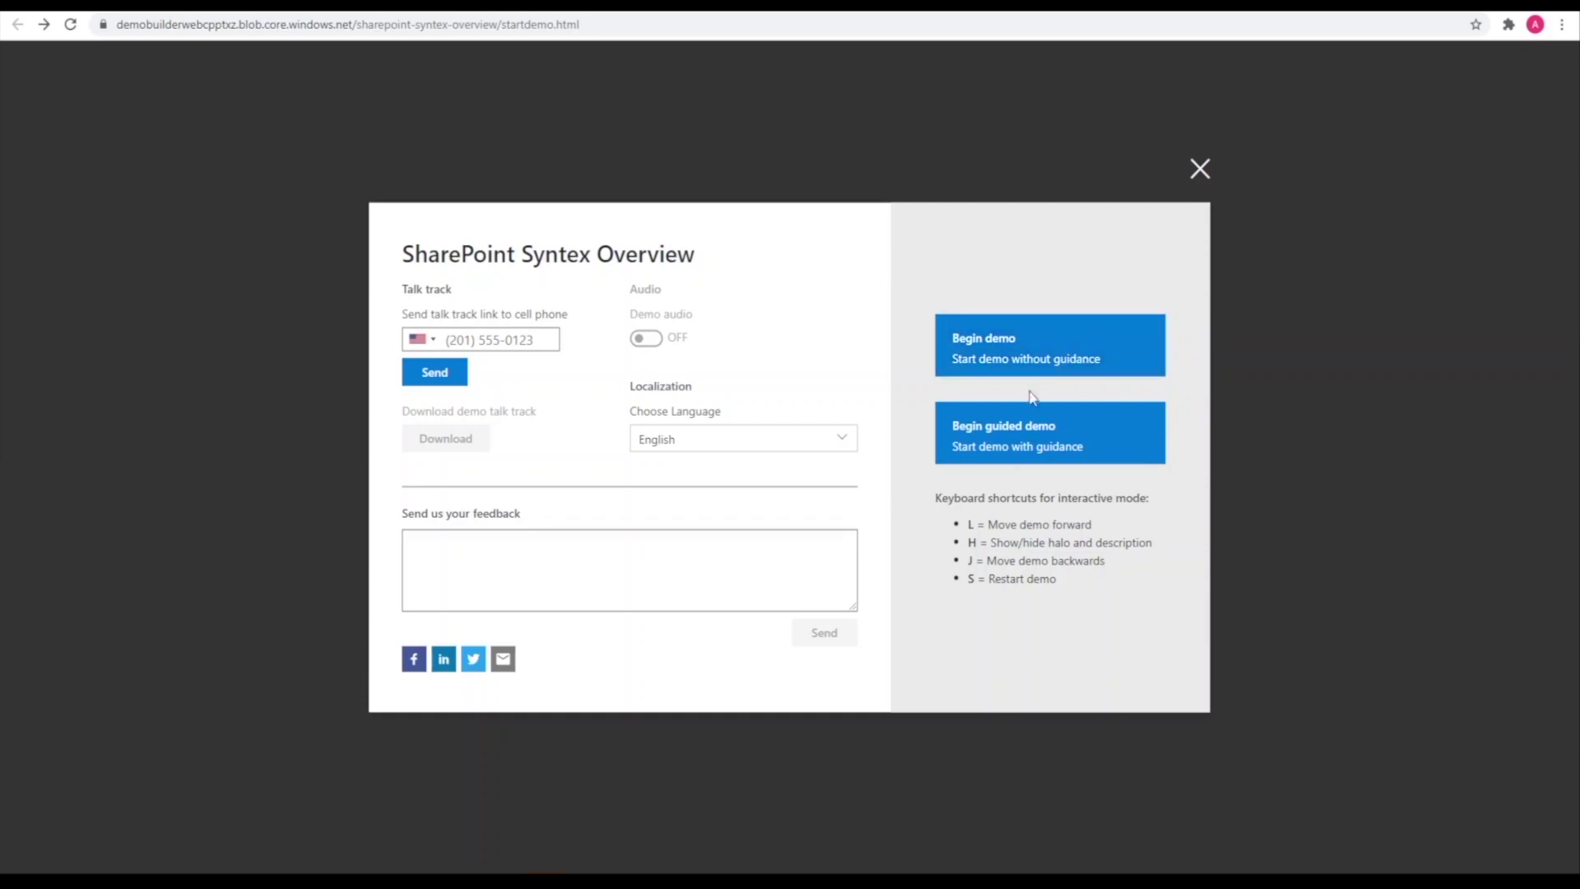
Step: Start the guided SharePoint Syntex Overview demo and open adding example files for the External Contracts model
{"action": "left_click", "coordinate": [1012, 447]}
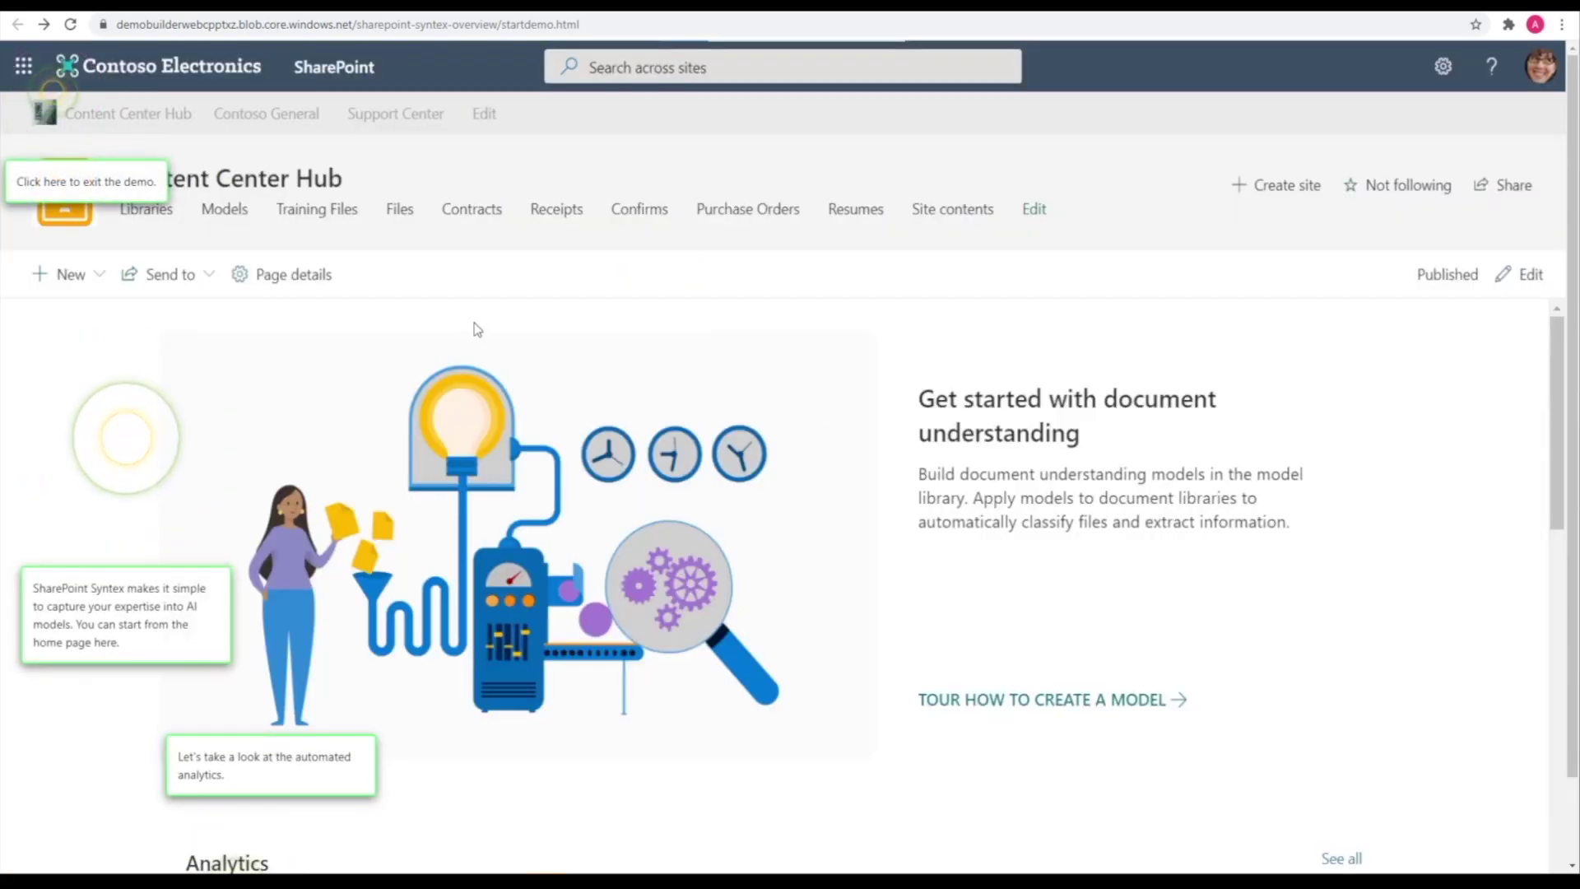
{"action": "scroll", "coordinate": [469, 338], "scroll_direction": "down", "scroll_amount": 1}
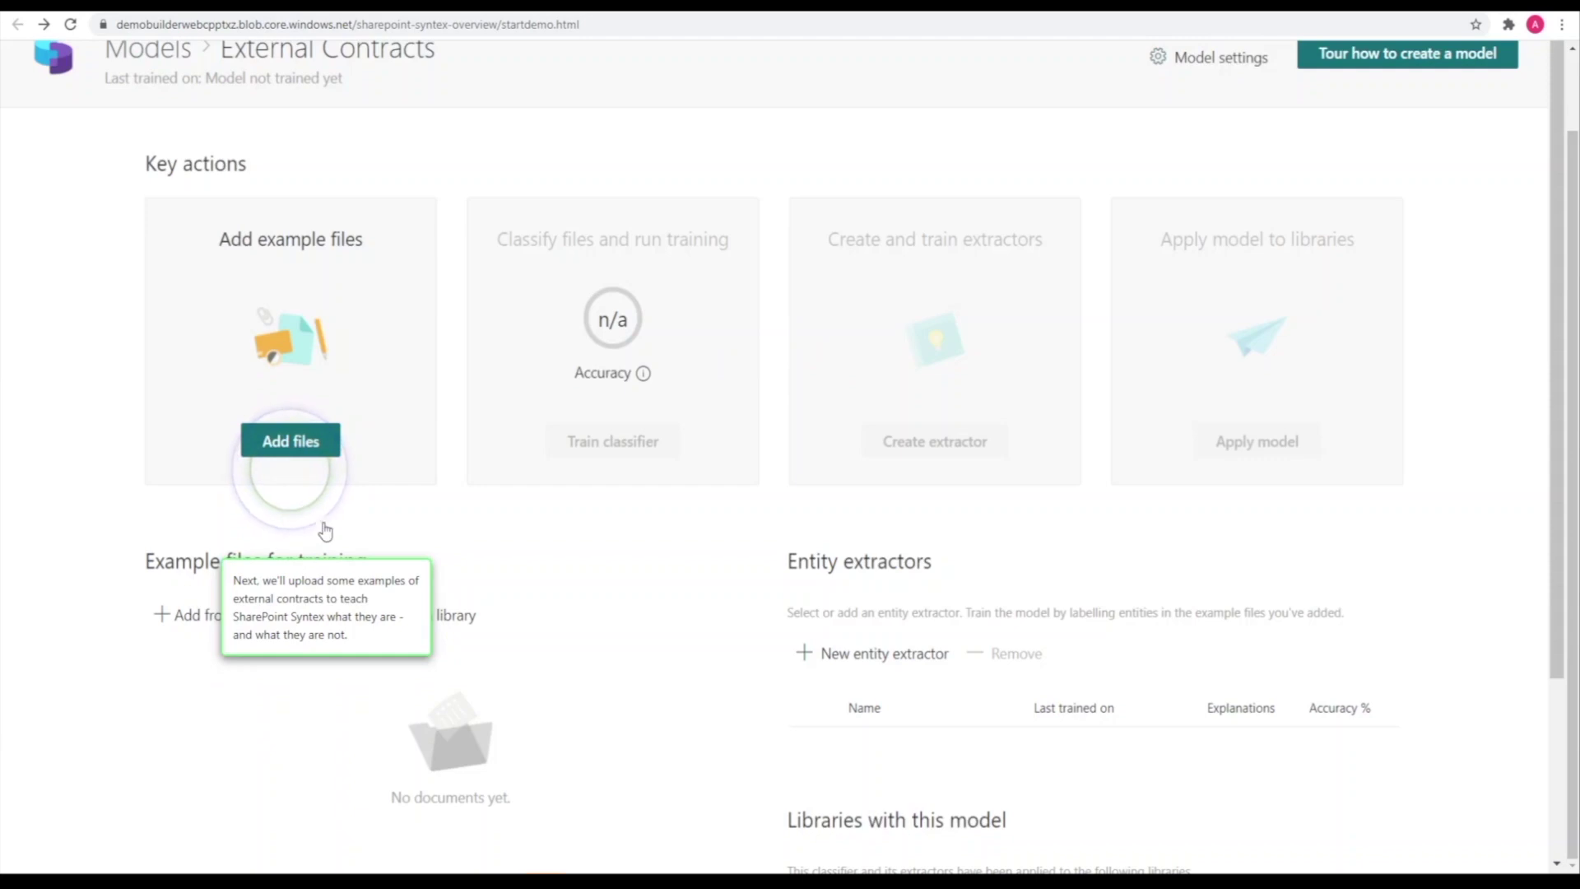
{"action": "left_click", "coordinate": [333, 450]}
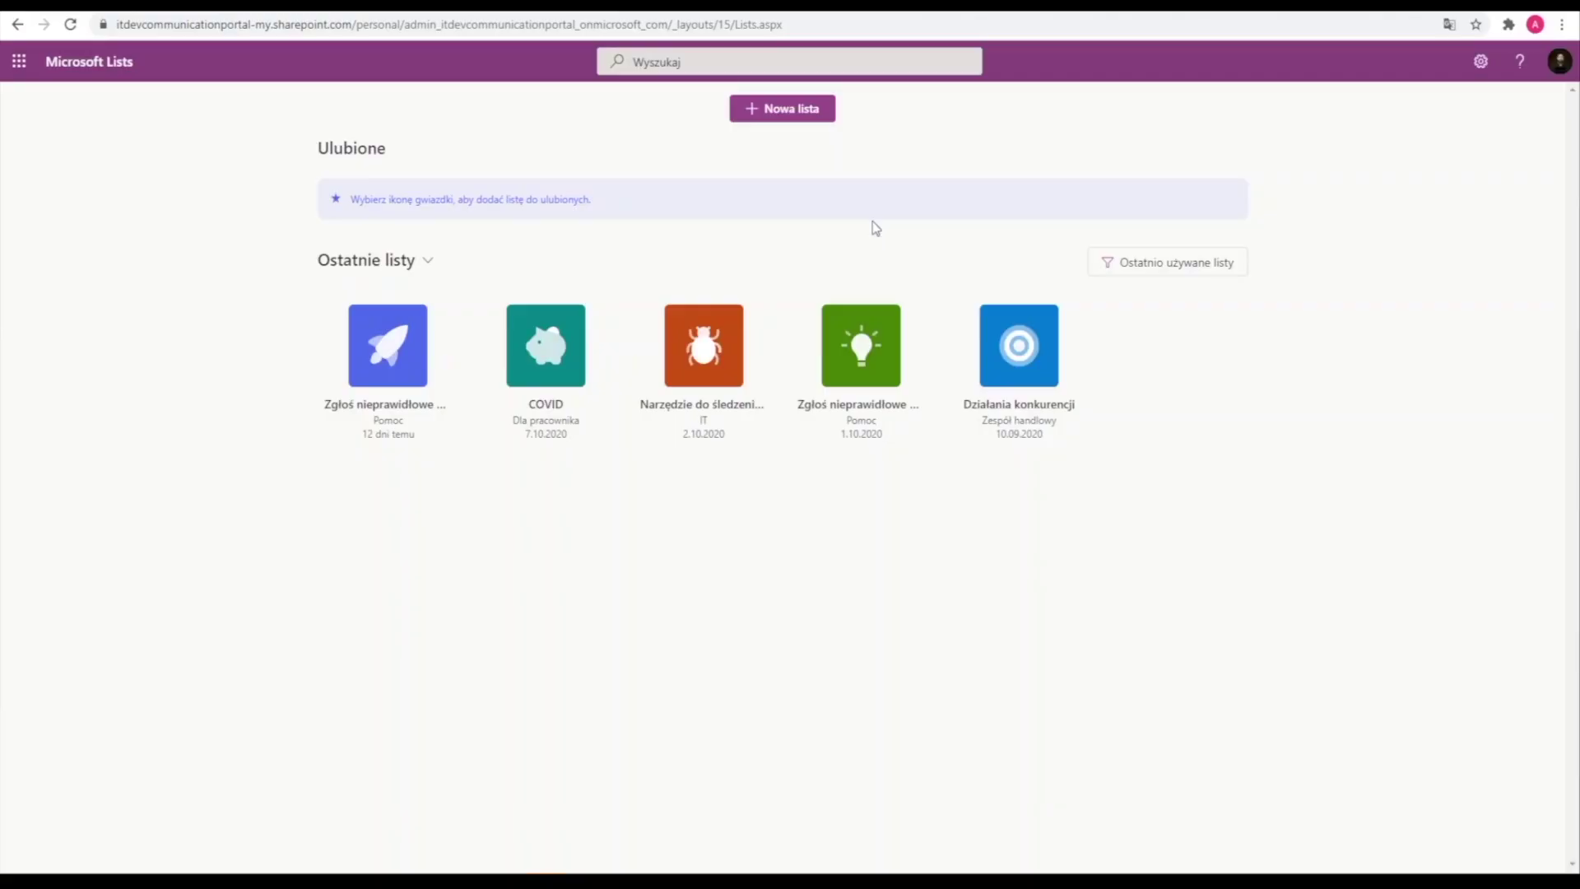
Step: Examine the blank list settings and available save sites in Microsoft Lists, cancel without creating a list, and reopen the new list options
{"action": "left_click", "coordinate": [810, 112]}
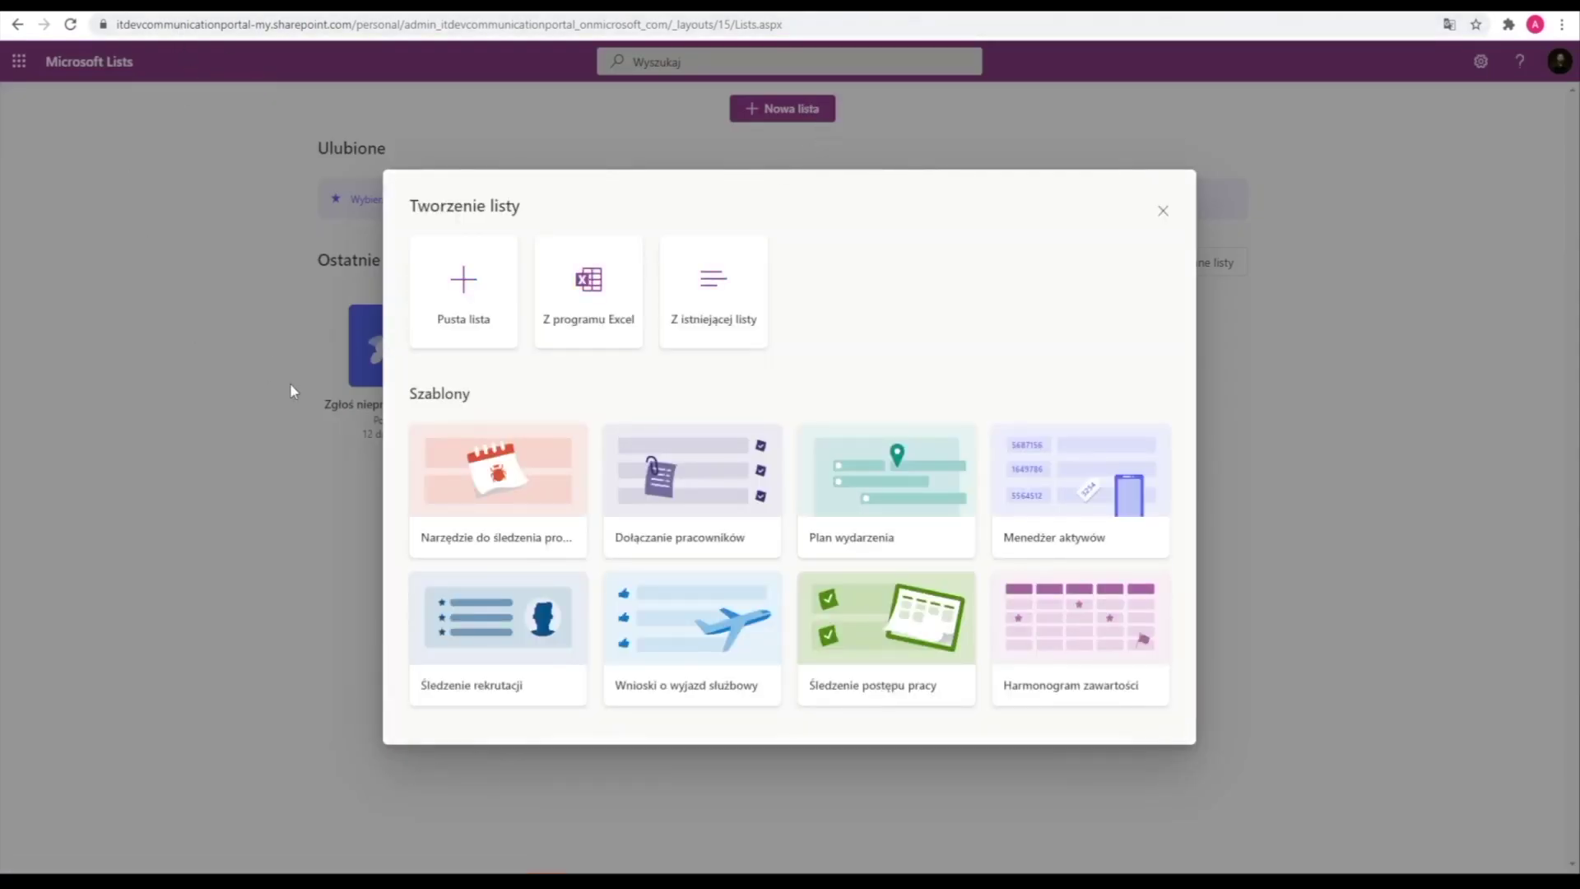
{"action": "left_click", "coordinate": [491, 300]}
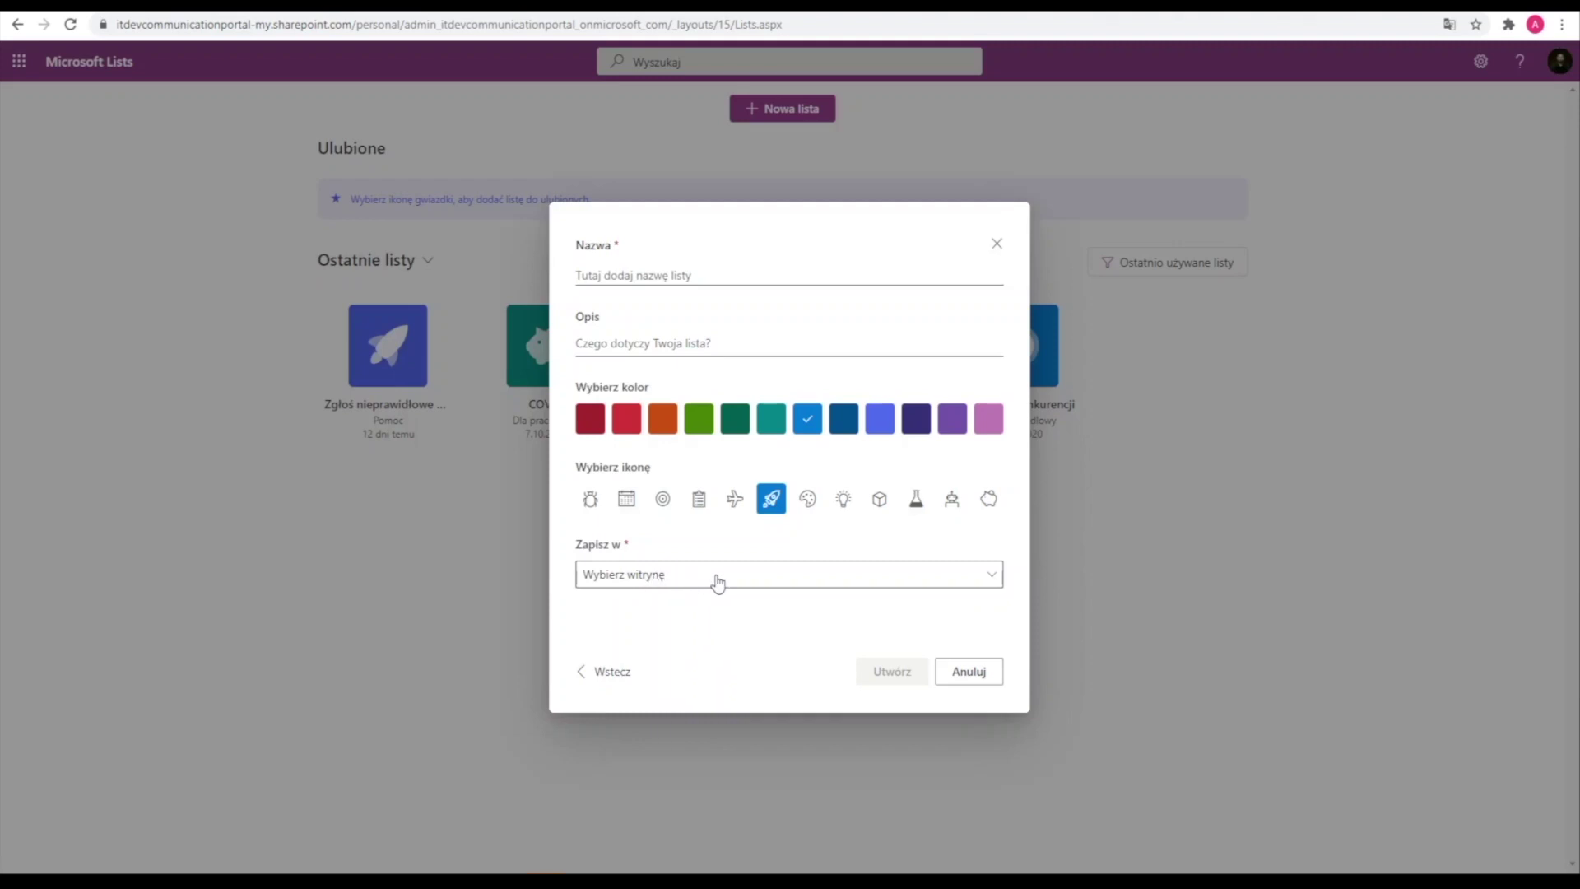
{"action": "left_click", "coordinate": [718, 583]}
{"action": "scroll", "coordinate": [708, 415], "scroll_direction": "down", "scroll_amount": 5}
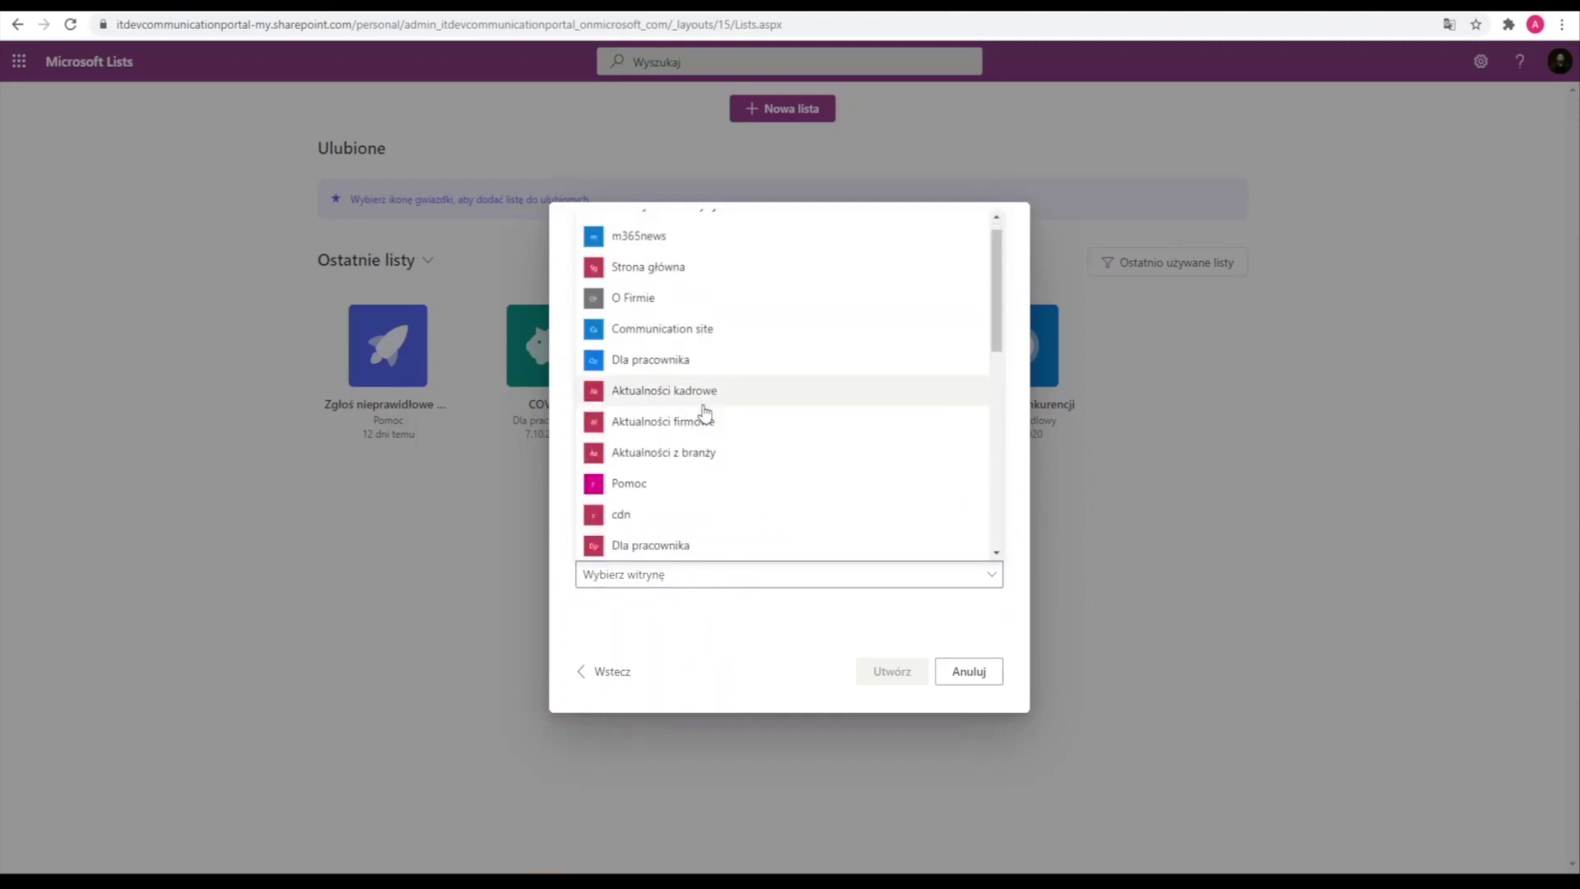
{"action": "scroll", "coordinate": [688, 437], "scroll_direction": "down", "scroll_amount": 4}
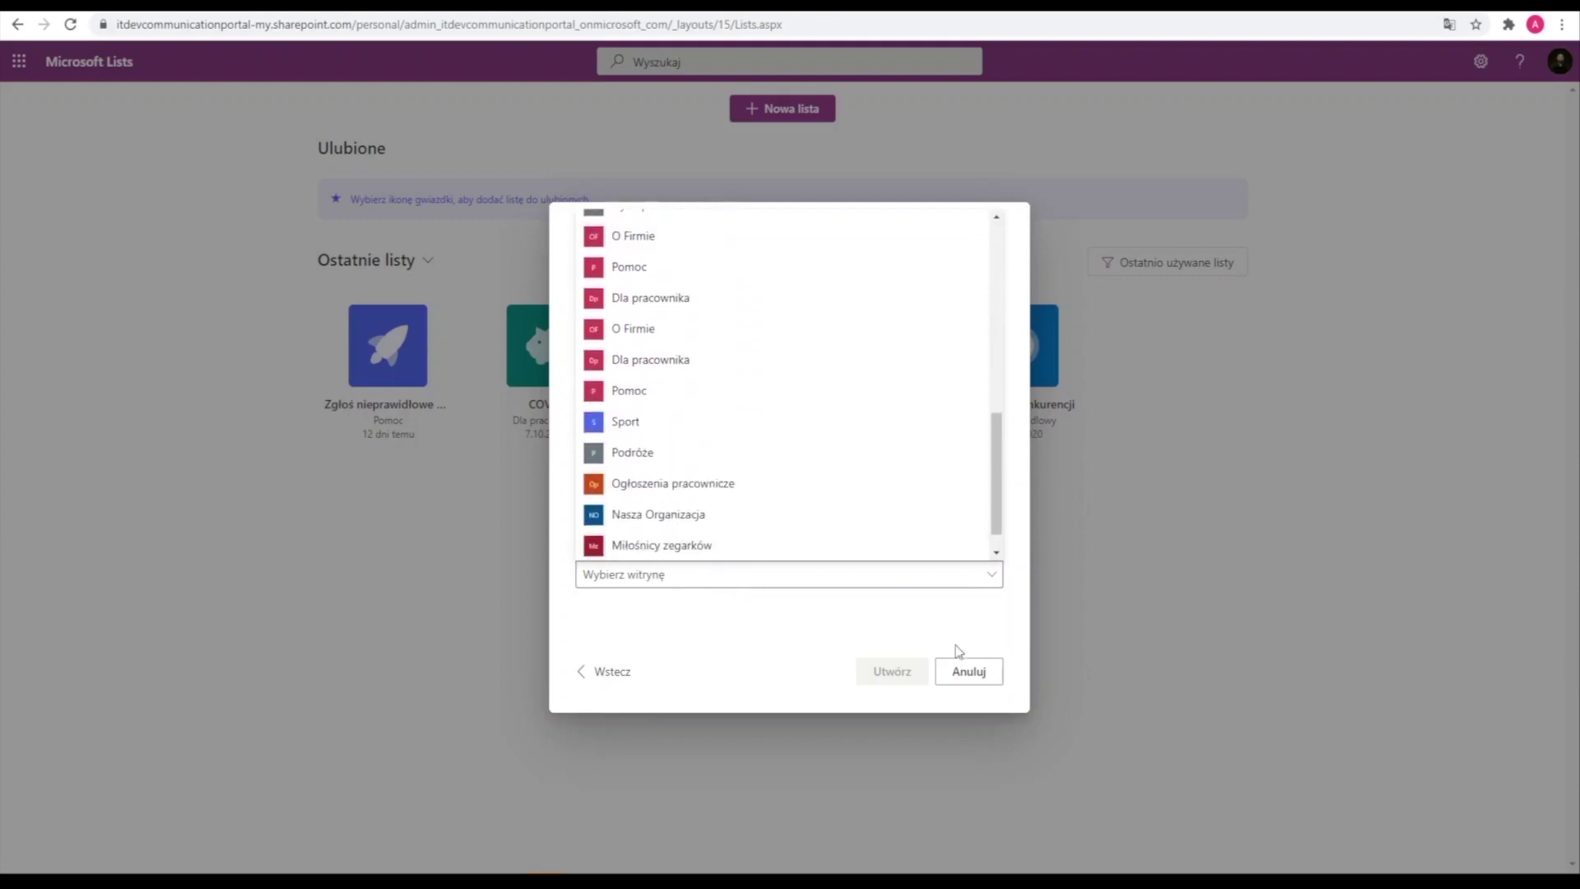
{"action": "left_click", "coordinate": [958, 668]}
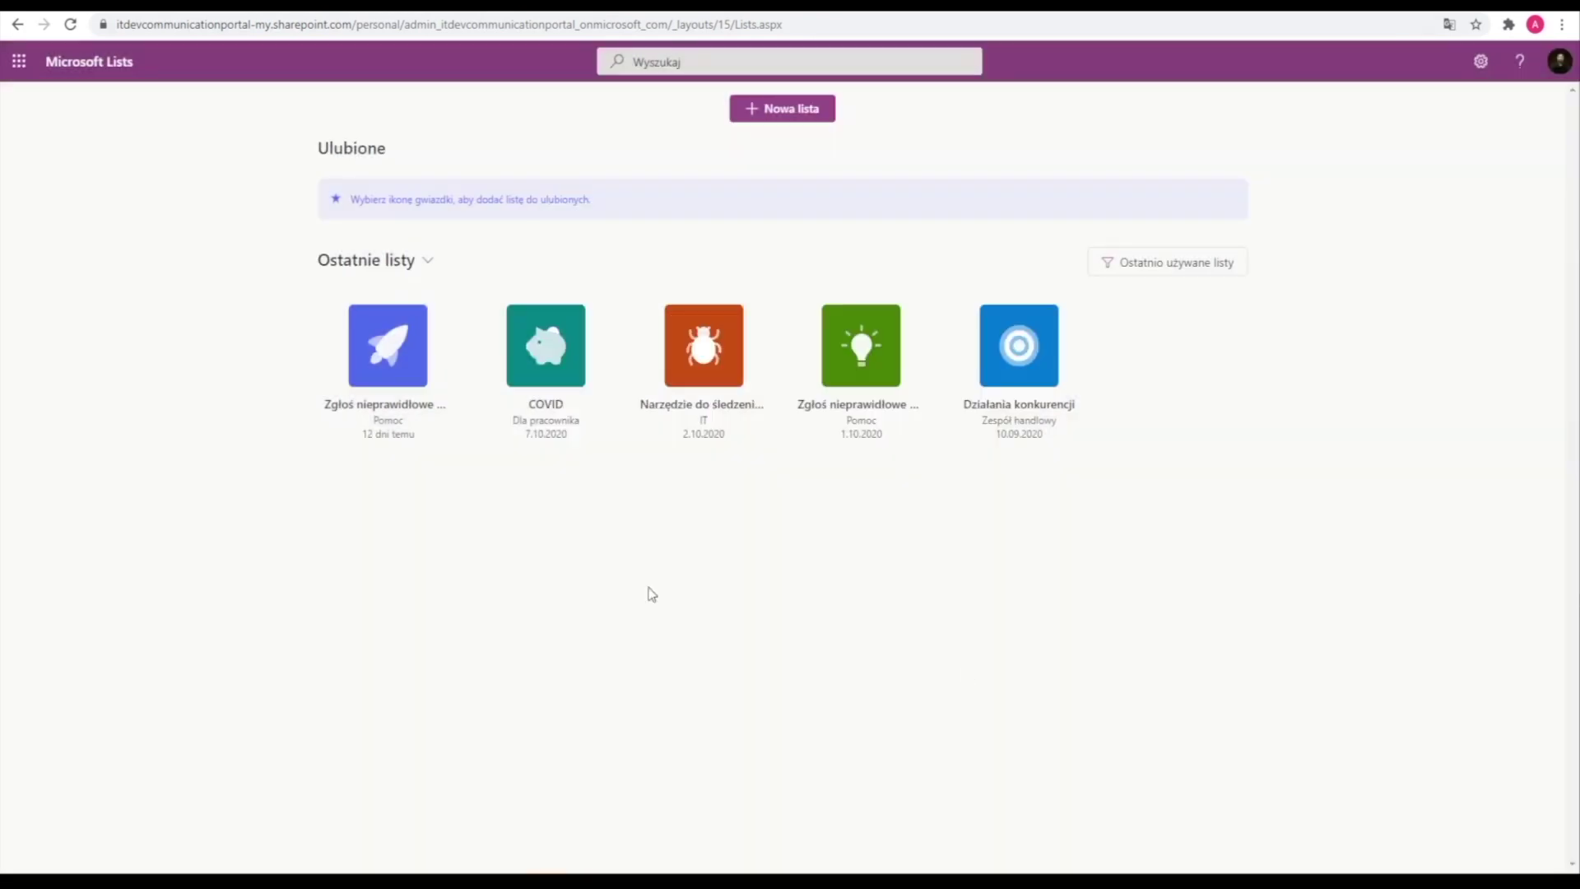
{"action": "left_click", "coordinate": [763, 111]}
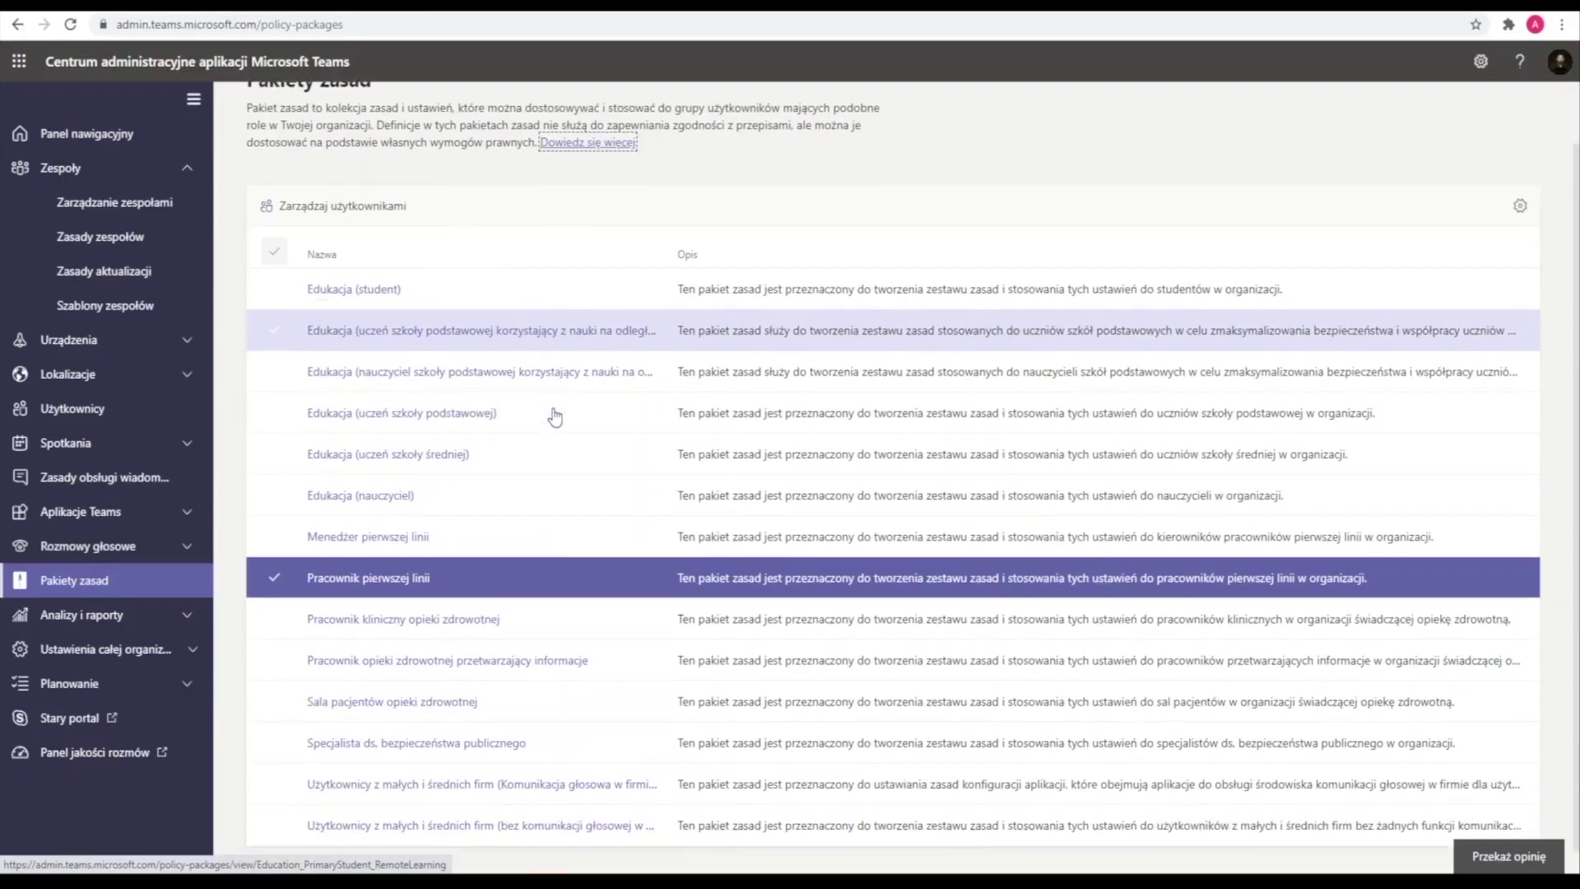
Step: Open the "Pracownik pierwszej linii" policy package in the Teams admin center to view its assigned policies
{"action": "scroll", "coordinate": [555, 417], "scroll_direction": "down", "scroll_amount": 1}
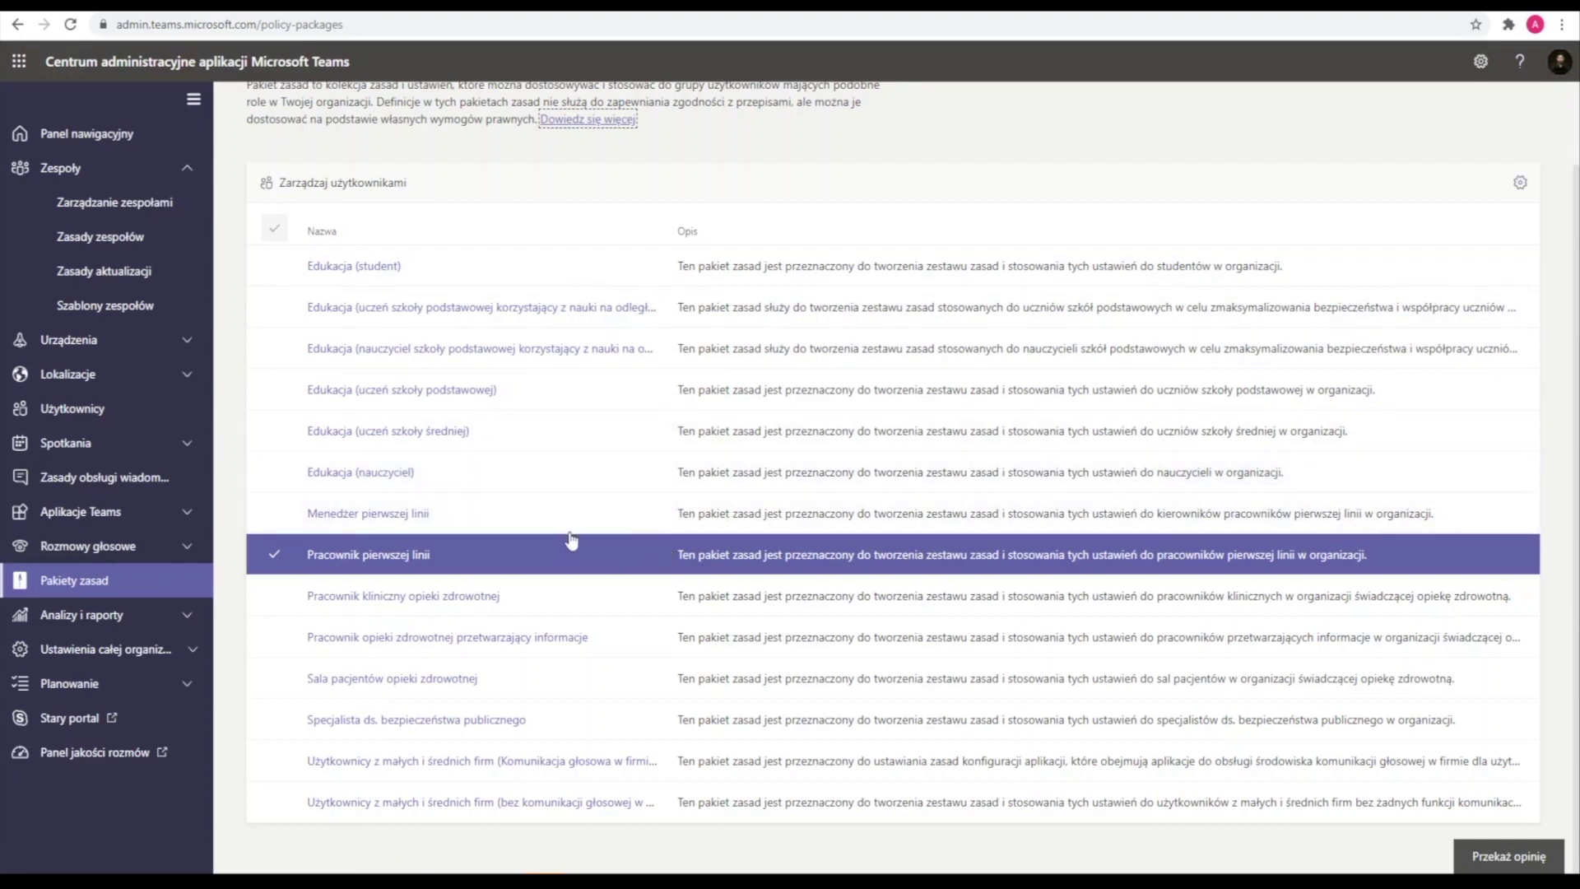
{"action": "left_click", "coordinate": [429, 571]}
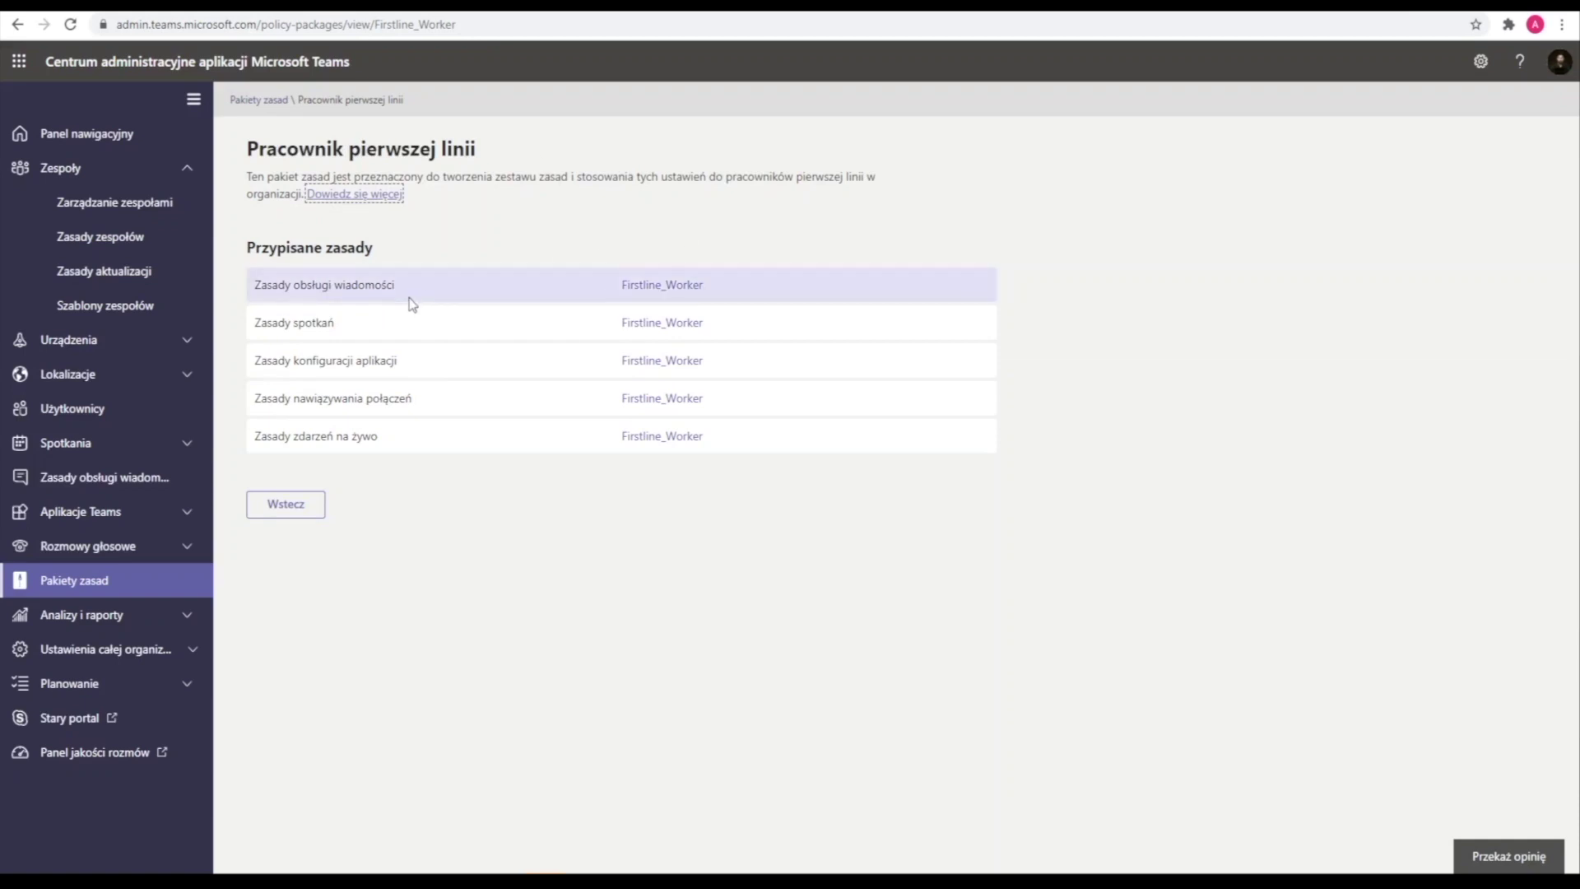
Step: Review the Firstline_Worker messaging policy, try switching off the immersive reader option, and return to the policy packages without saving
{"action": "left_click", "coordinate": [666, 288]}
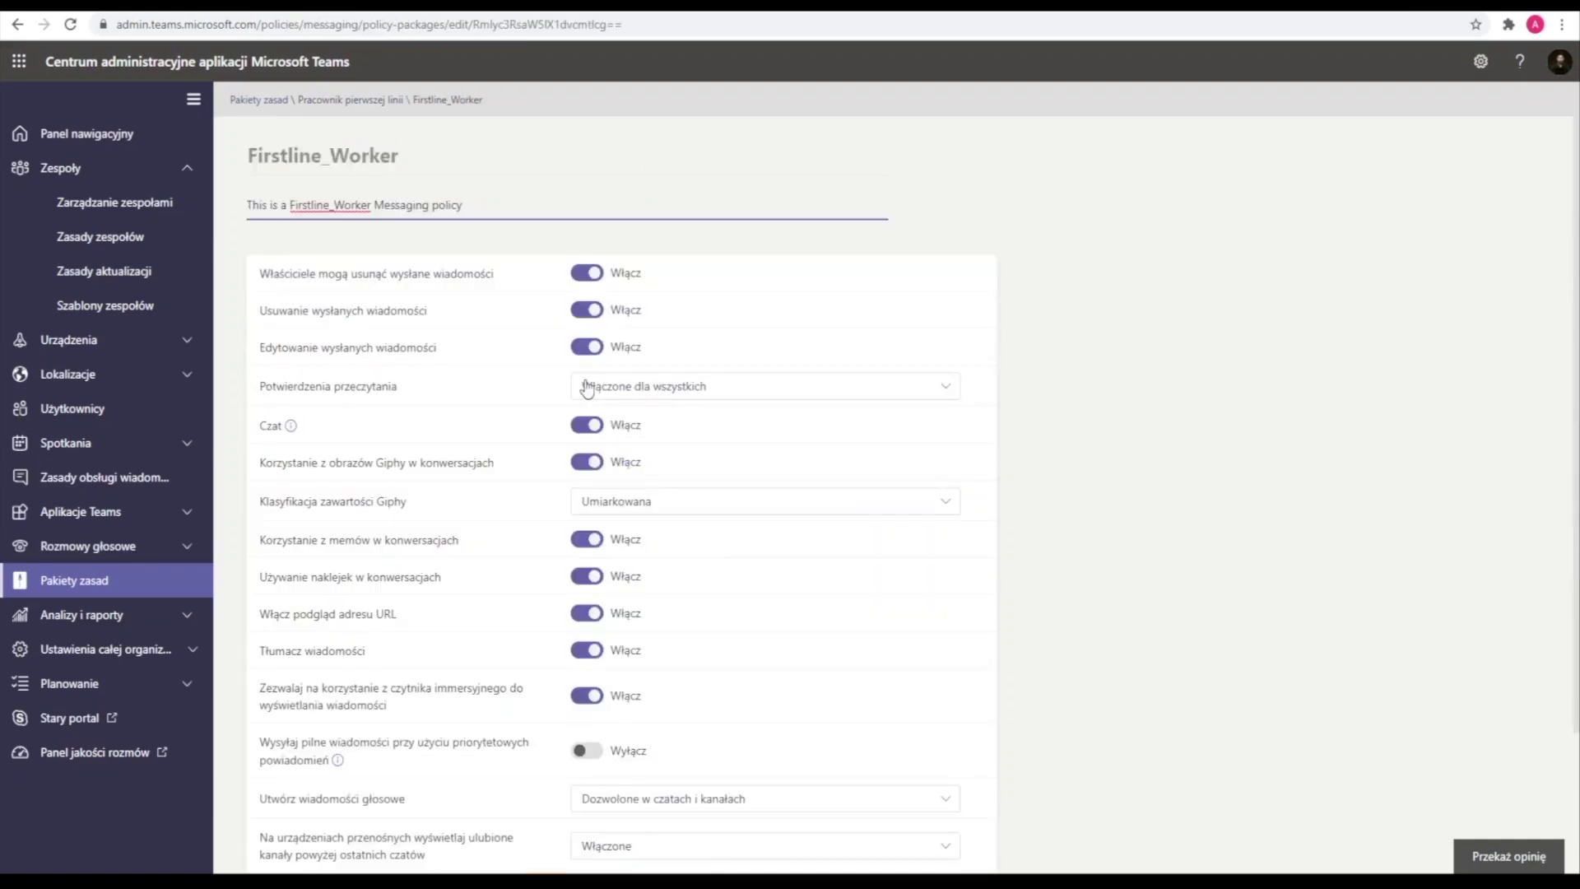
{"action": "scroll", "coordinate": [393, 284], "scroll_direction": "down", "scroll_amount": 2}
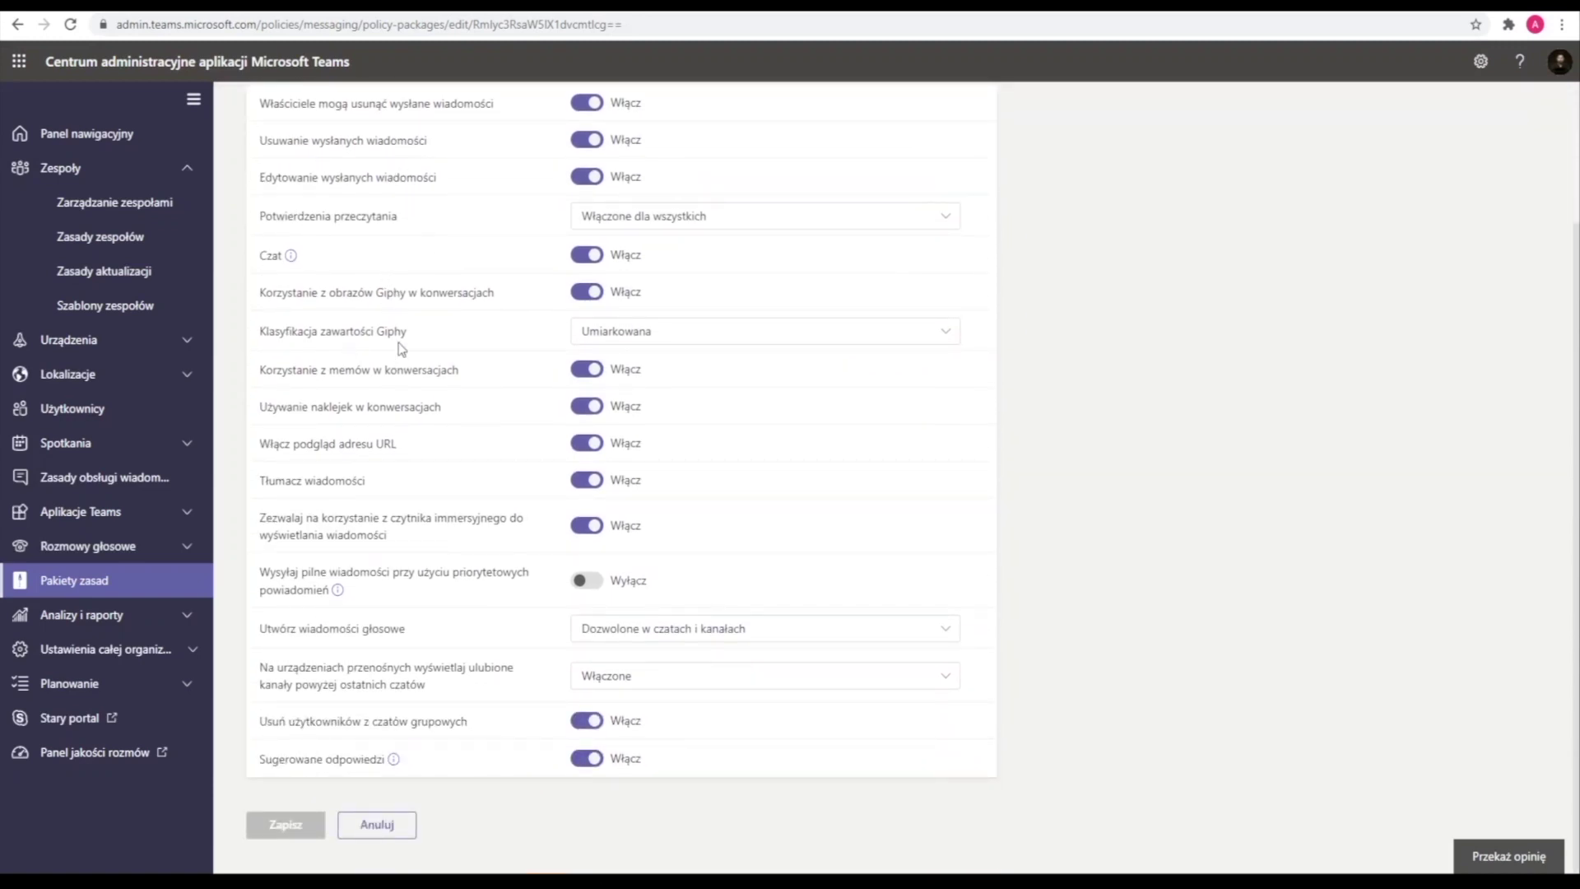
{"action": "left_click", "coordinate": [589, 526]}
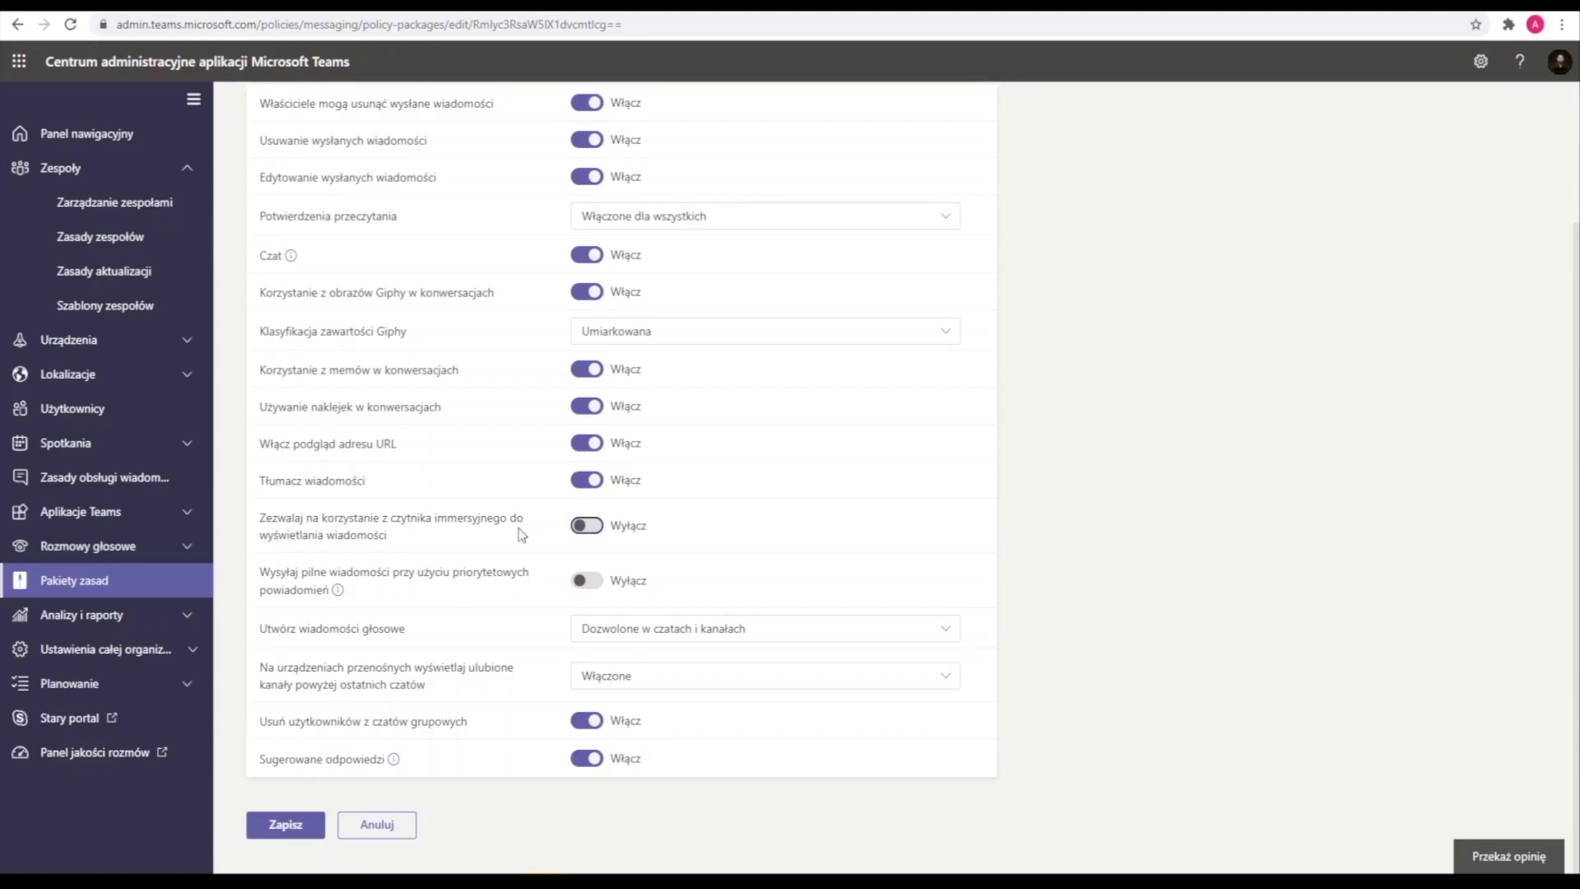
{"action": "scroll", "coordinate": [542, 350], "scroll_direction": "up", "scroll_amount": 2}
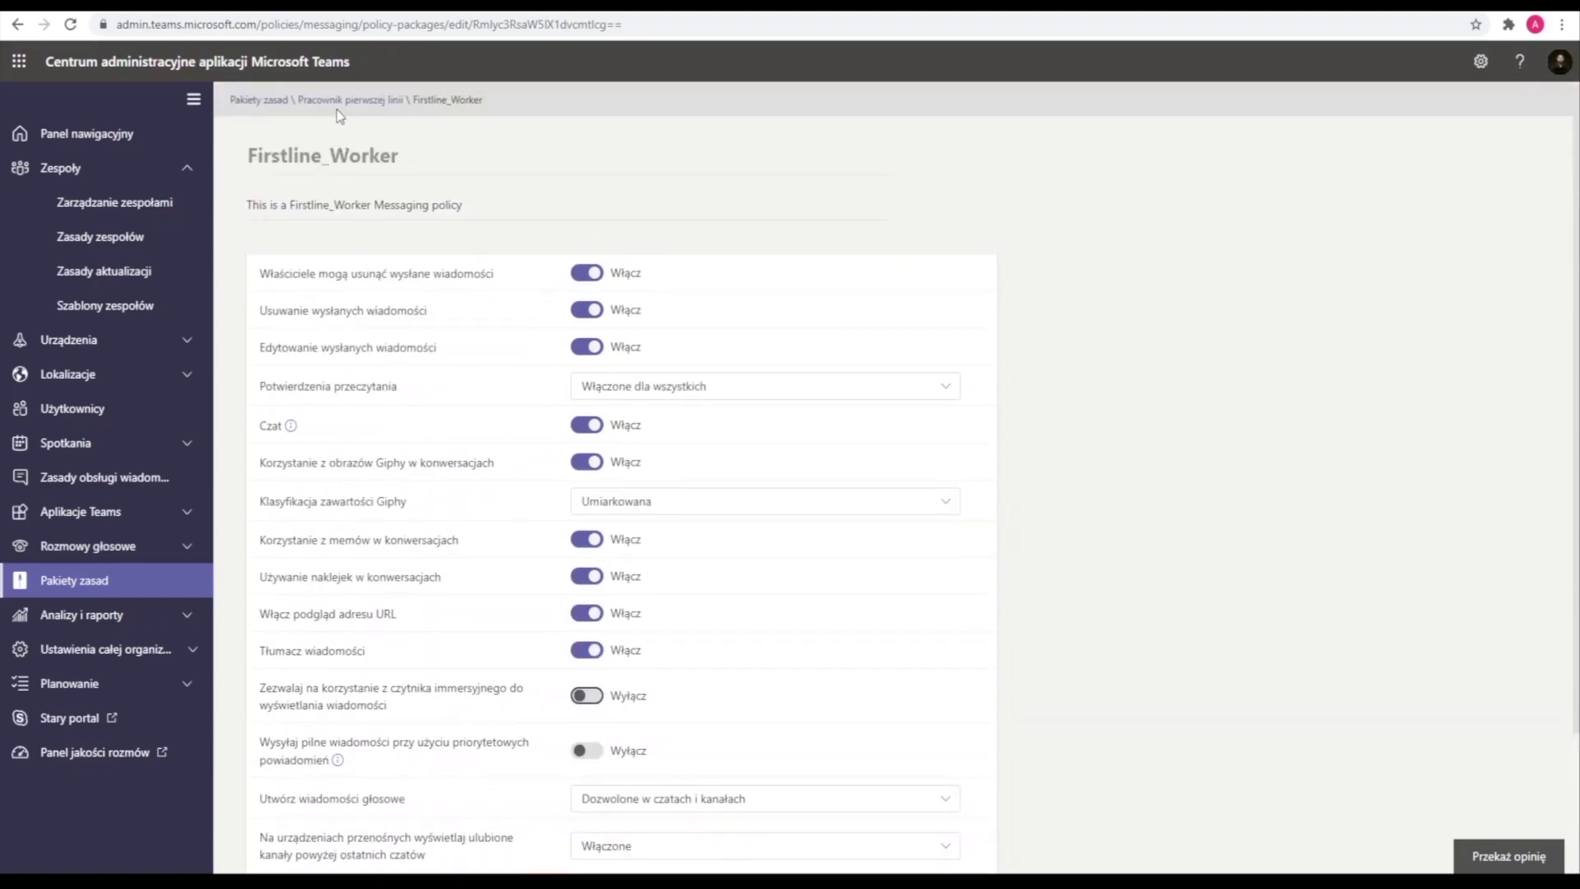
{"action": "left_click", "coordinate": [260, 100]}
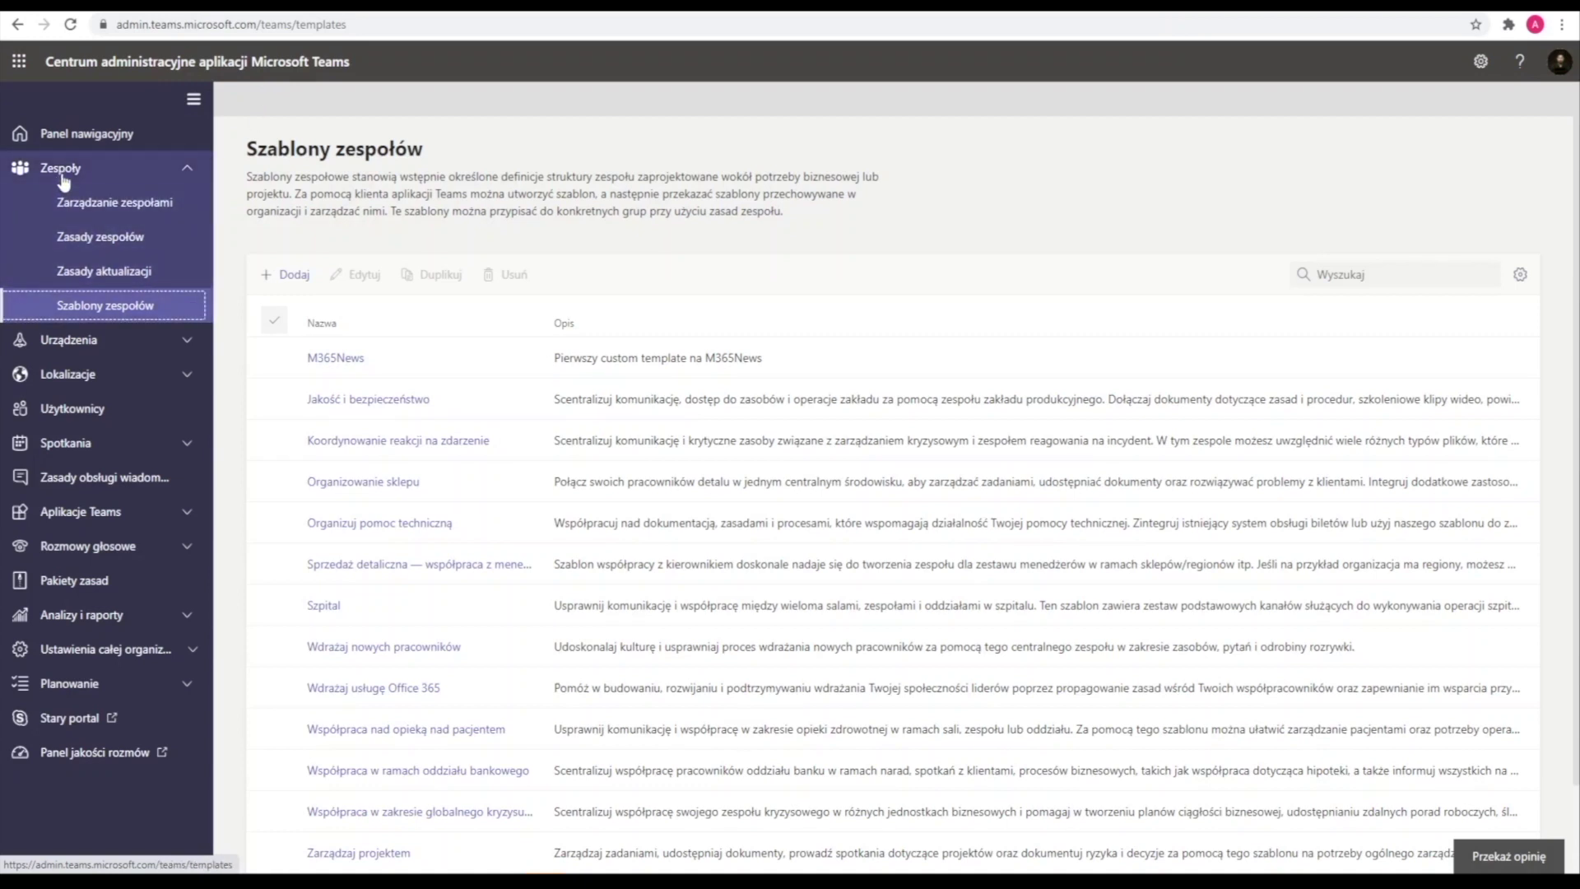
Step: Look through the team templates and open the custom M365News template
{"action": "scroll", "coordinate": [247, 343], "scroll_direction": "down", "scroll_amount": 2}
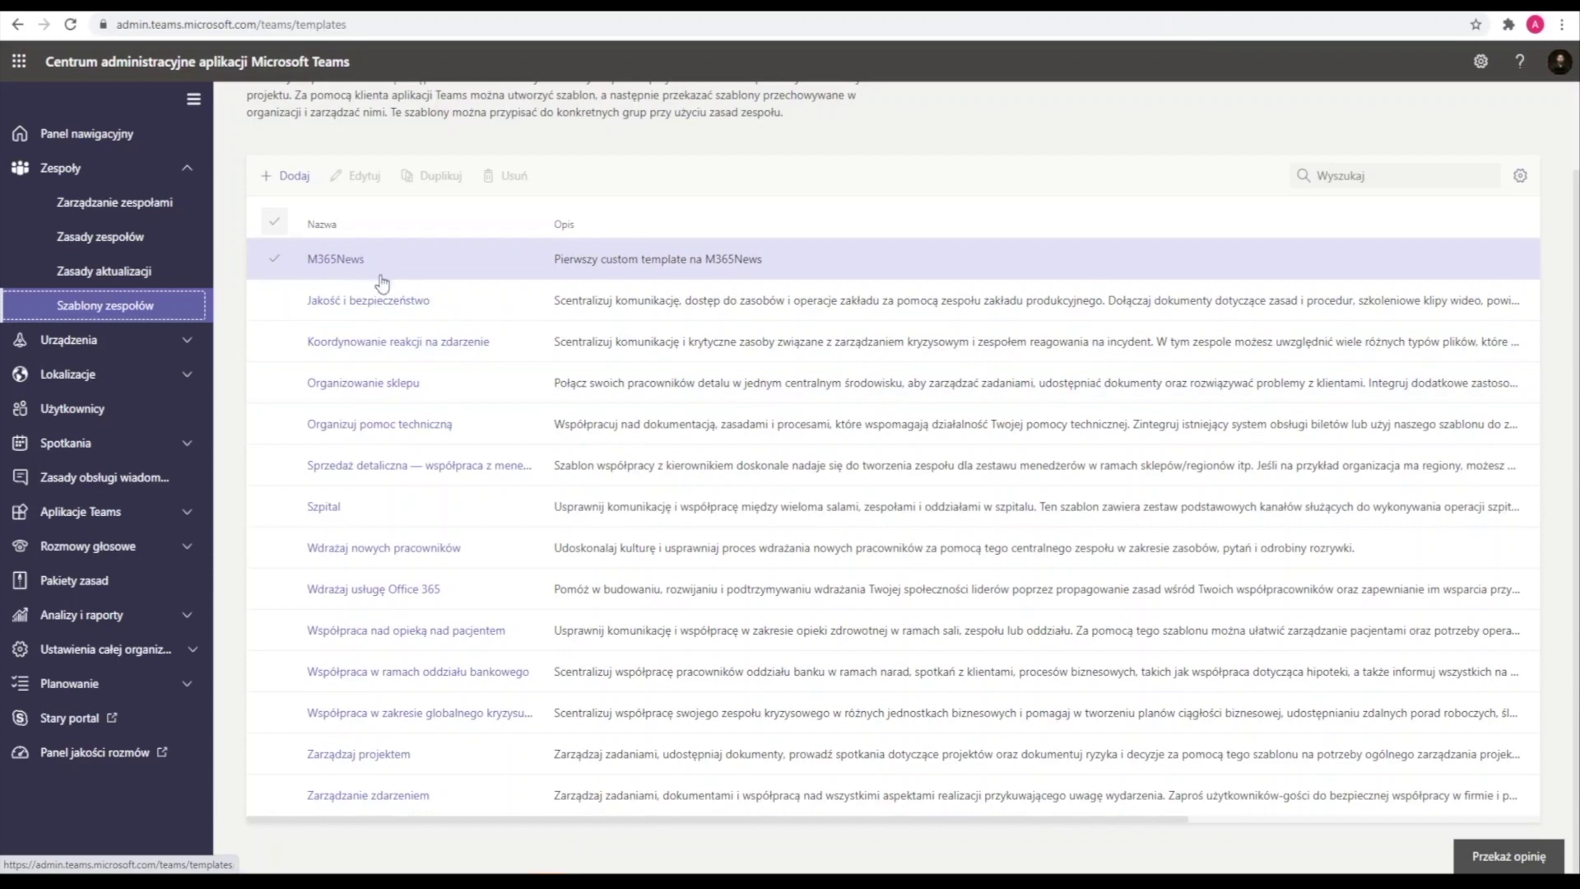
{"action": "left_click", "coordinate": [344, 260]}
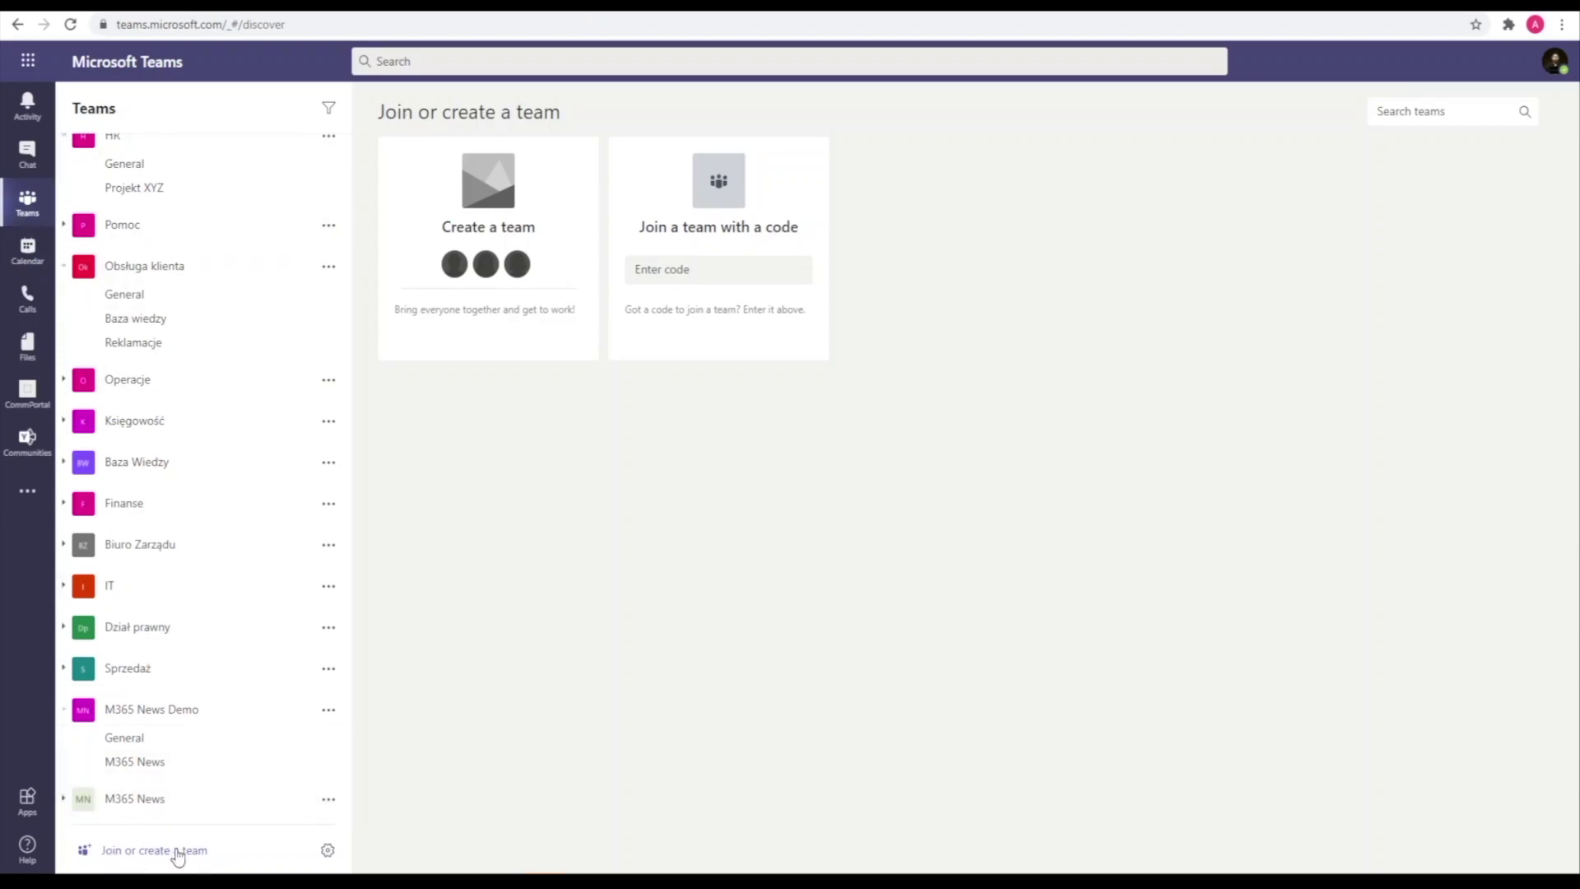
Step: Start creating a new team in Microsoft Teams from the custom M365News template
{"action": "mouse_move", "coordinate": [486, 304]}
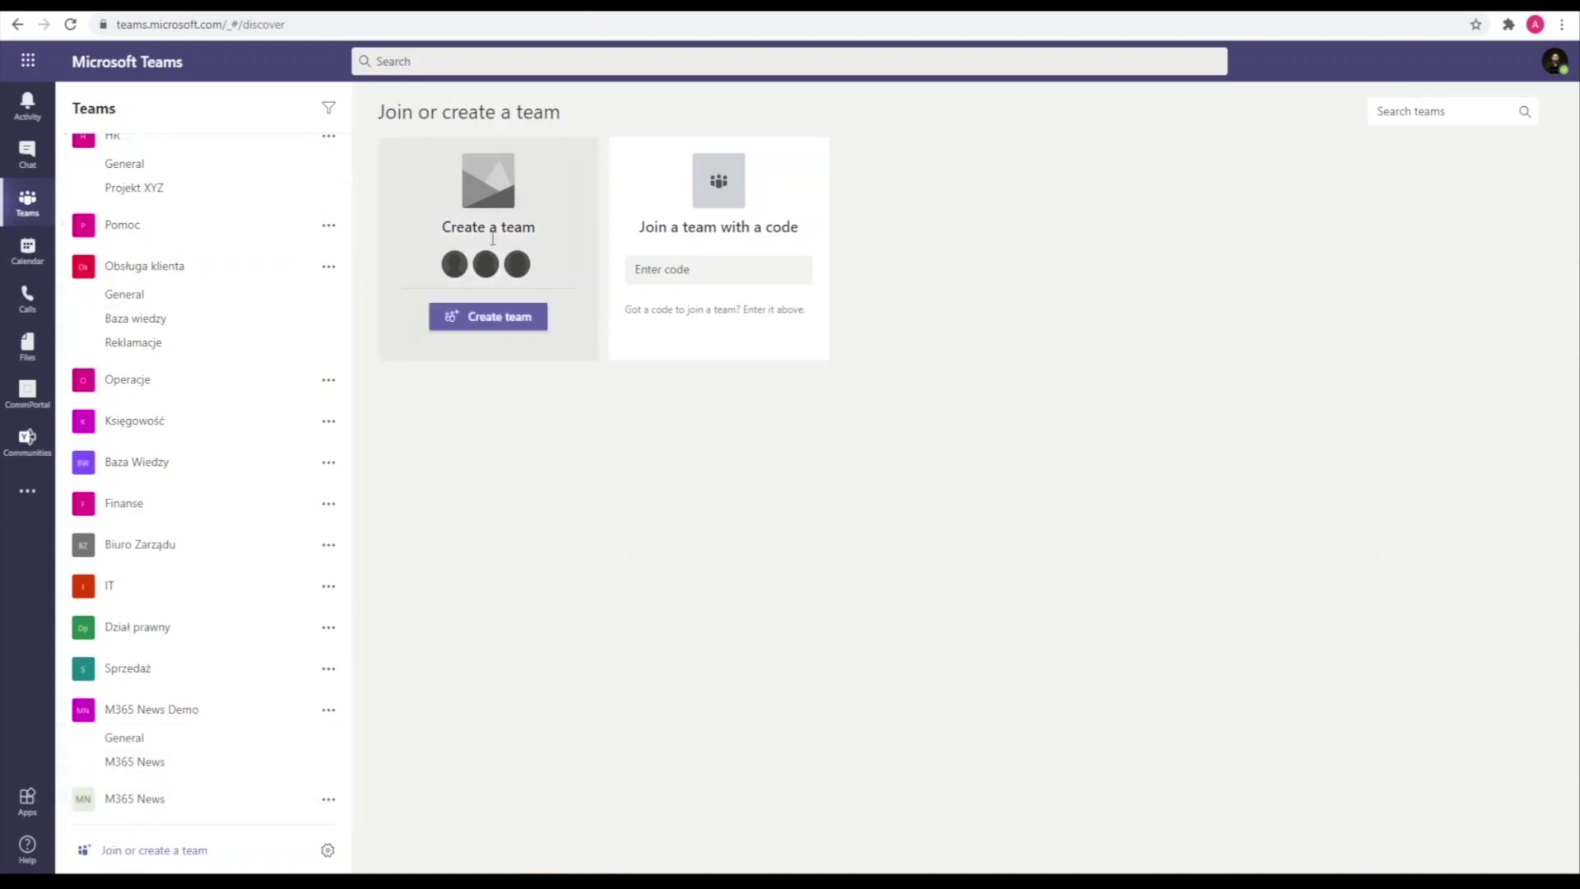
{"action": "left_click", "coordinate": [497, 321]}
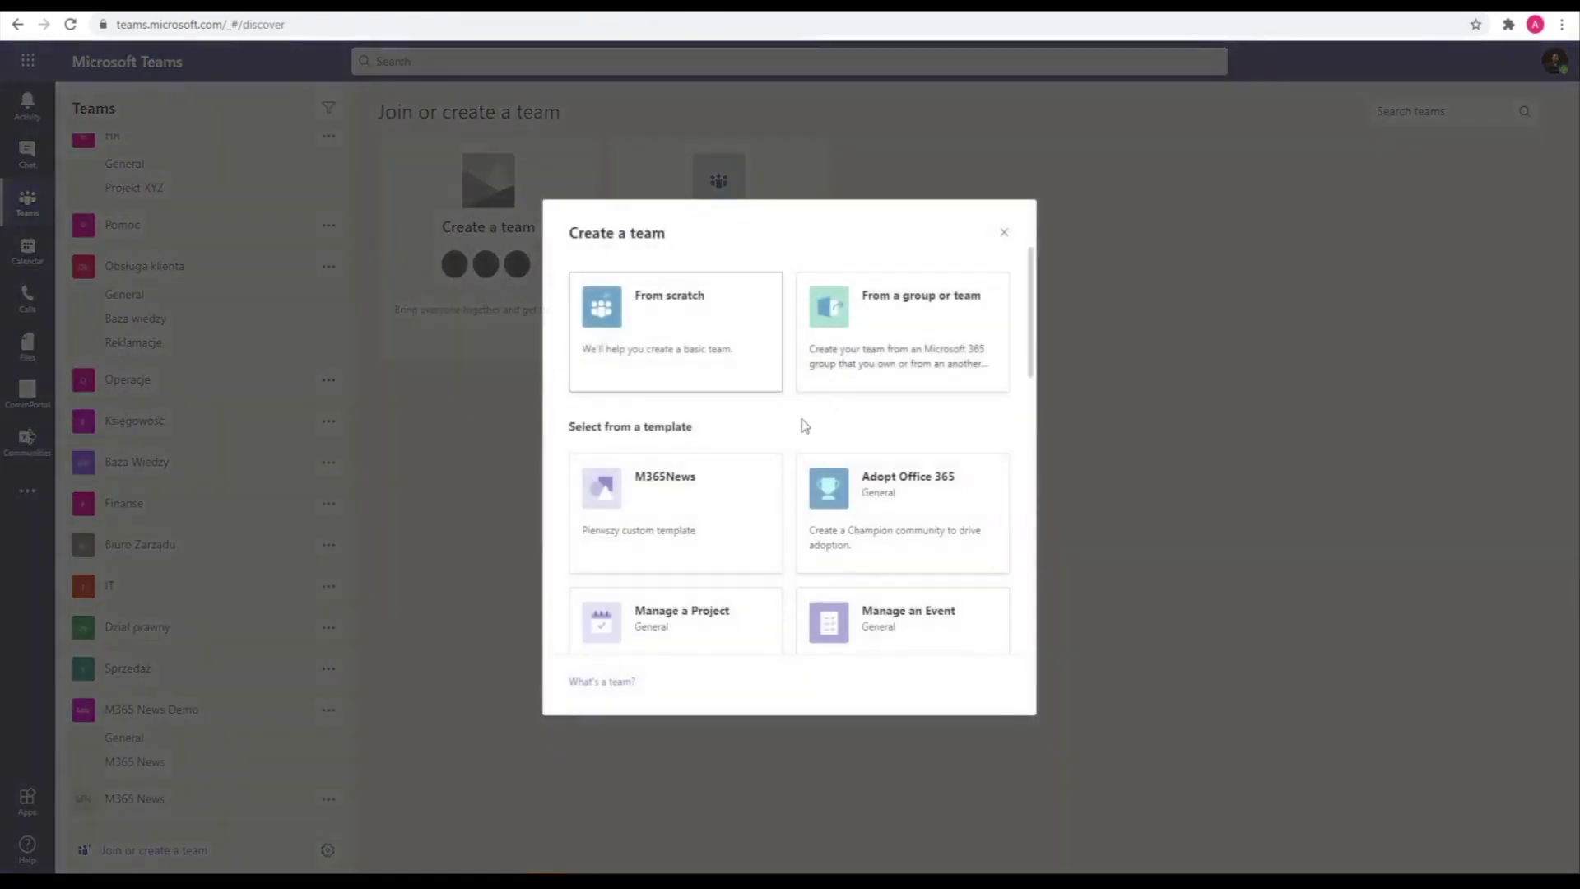
{"action": "scroll", "coordinate": [690, 486], "scroll_direction": "down", "scroll_amount": 1}
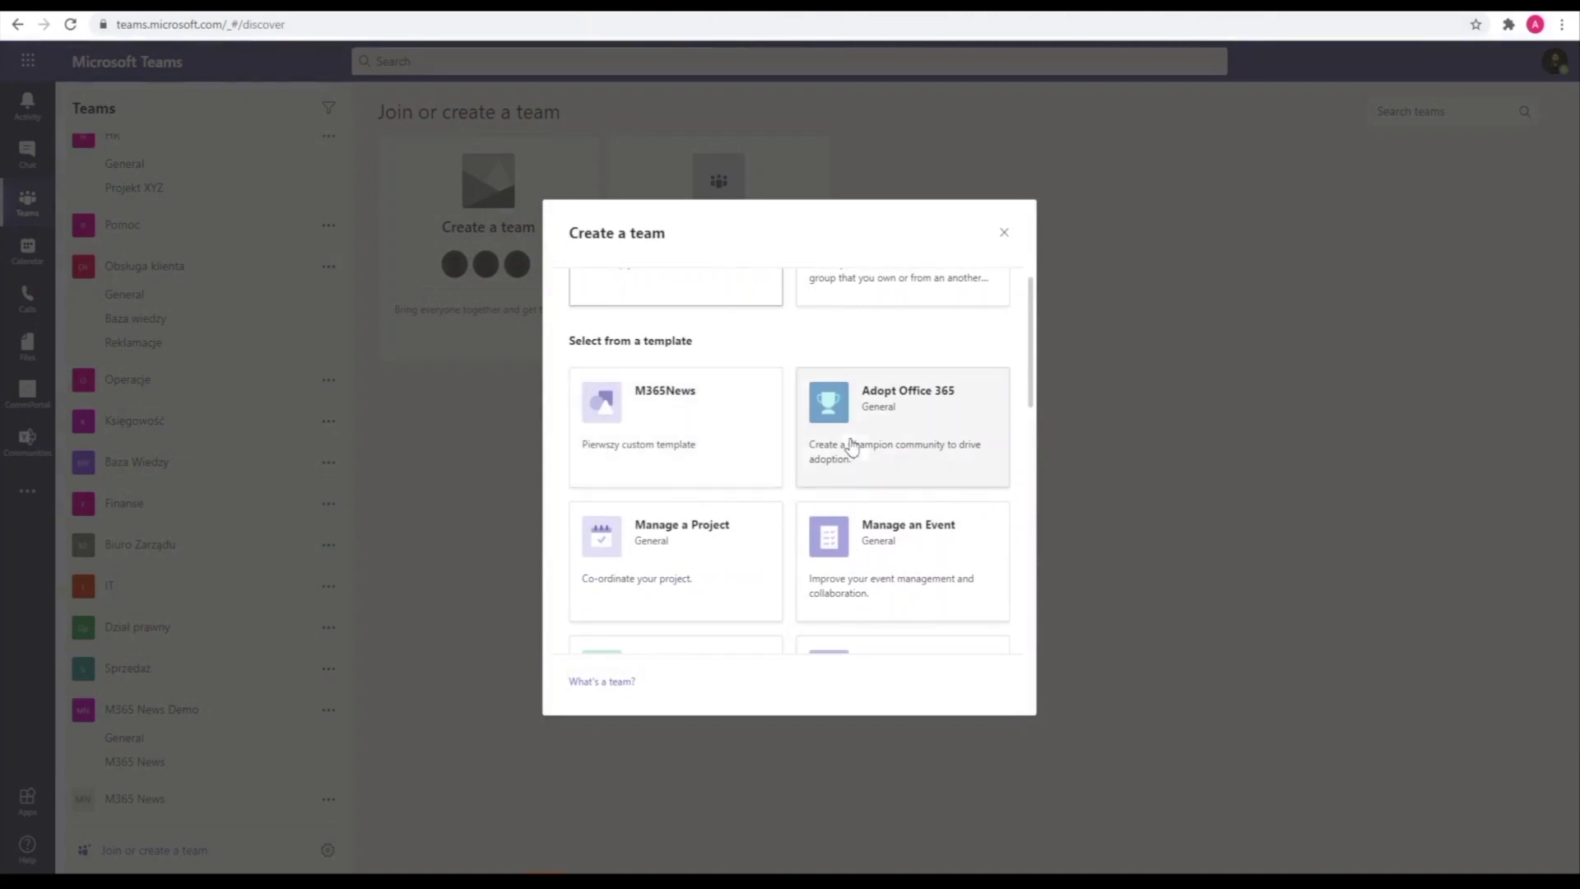
{"action": "scroll", "coordinate": [722, 509], "scroll_direction": "down", "scroll_amount": 1}
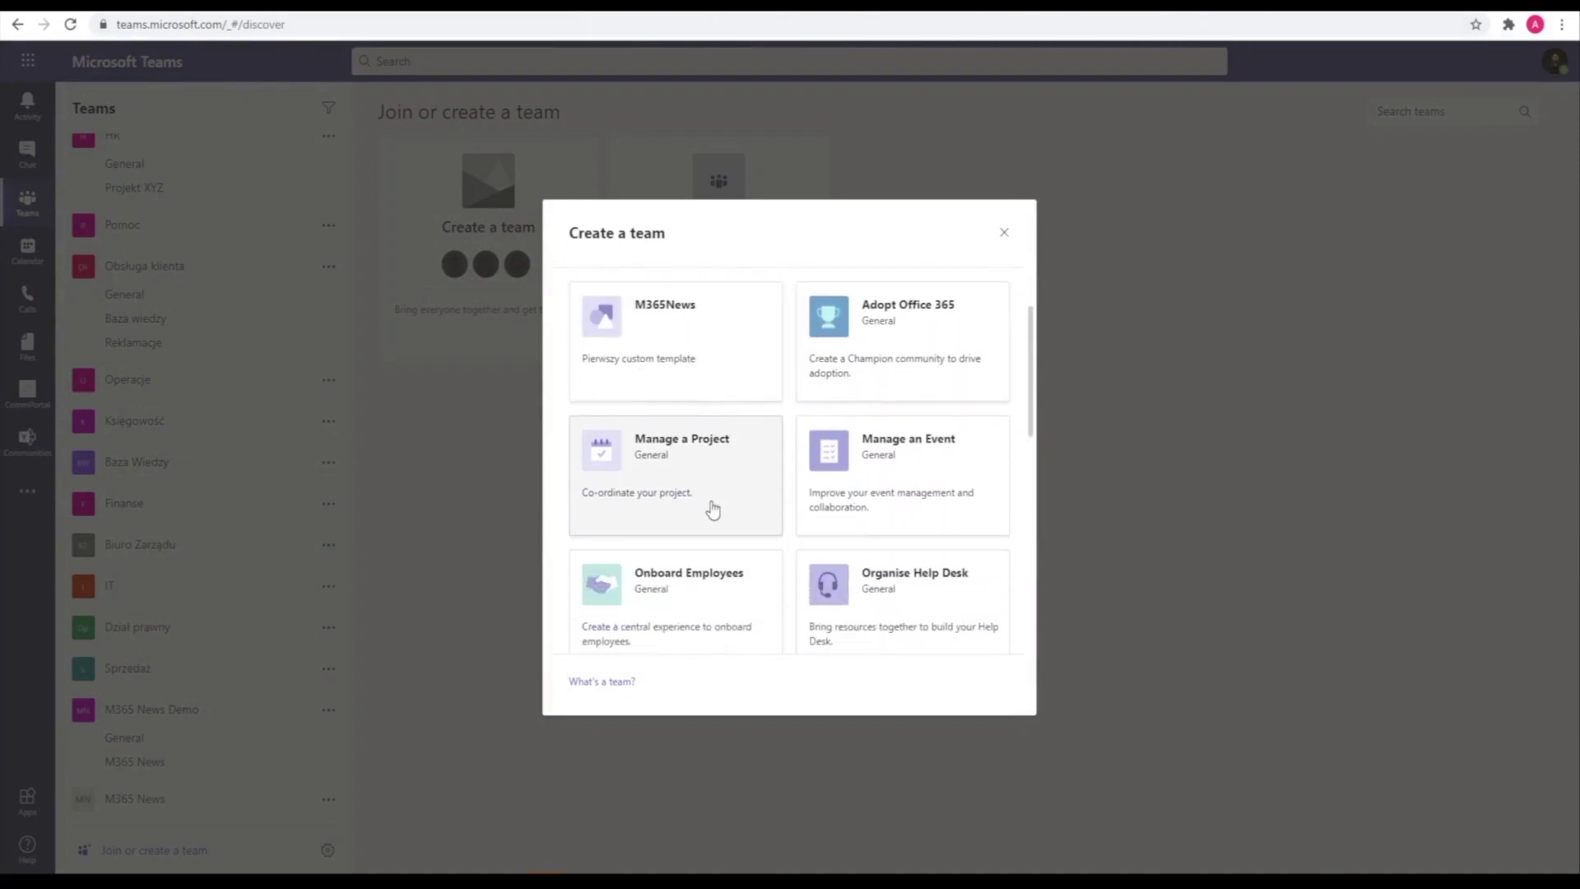
{"action": "scroll", "coordinate": [712, 500], "scroll_direction": "up", "scroll_amount": 1}
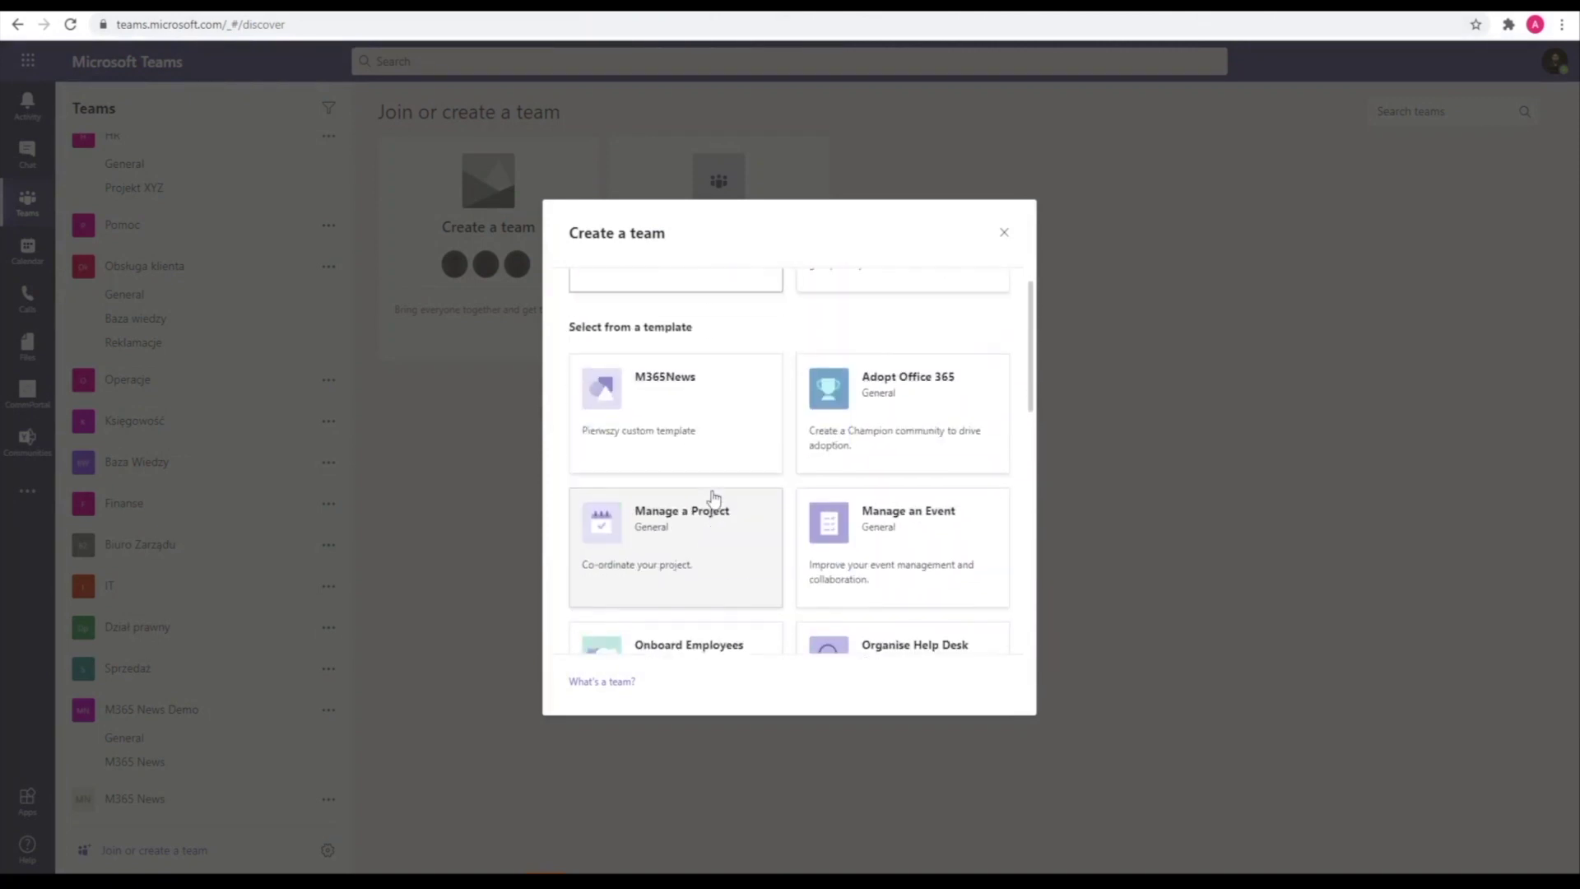
{"action": "left_click", "coordinate": [716, 421]}
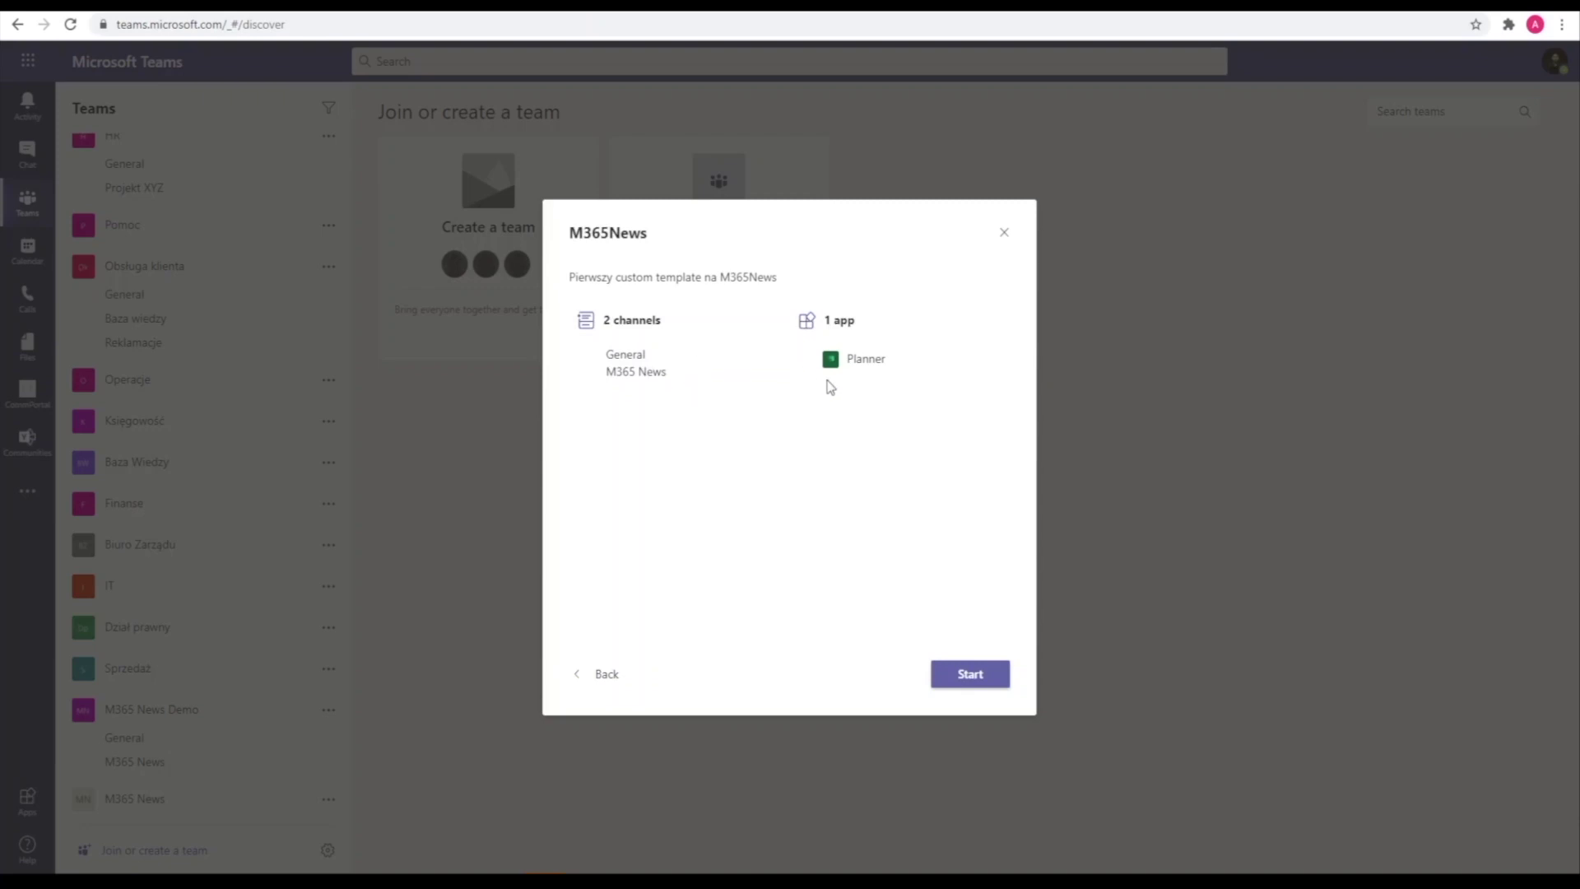
{"action": "left_click", "coordinate": [965, 668]}
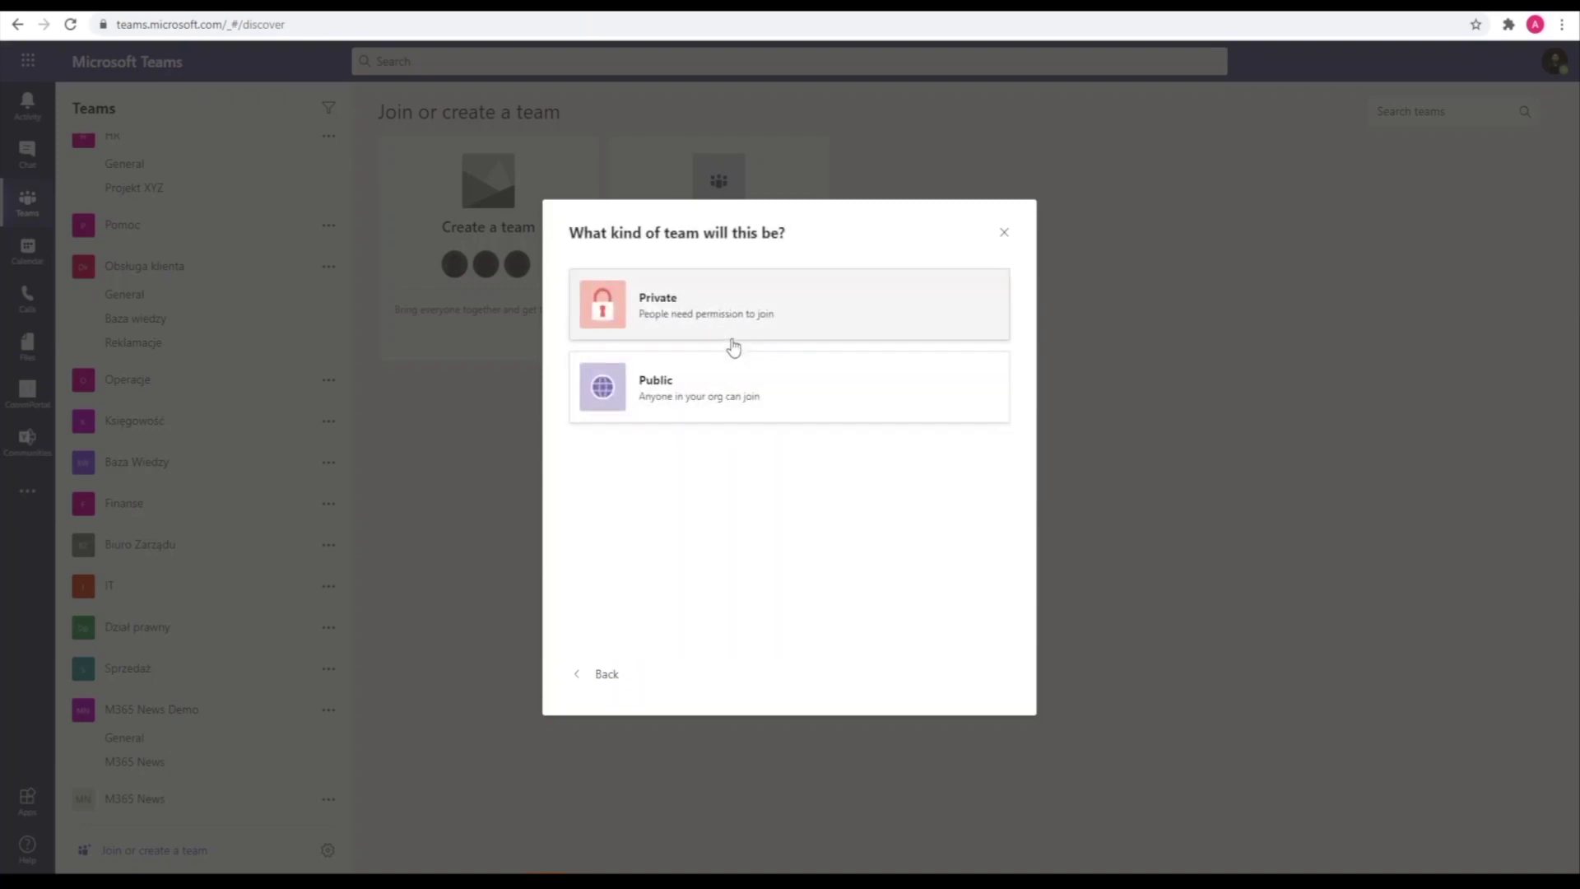
Step: Make the new team public, name it Demo, create it, and close the progress window
{"action": "left_click", "coordinate": [845, 393]}
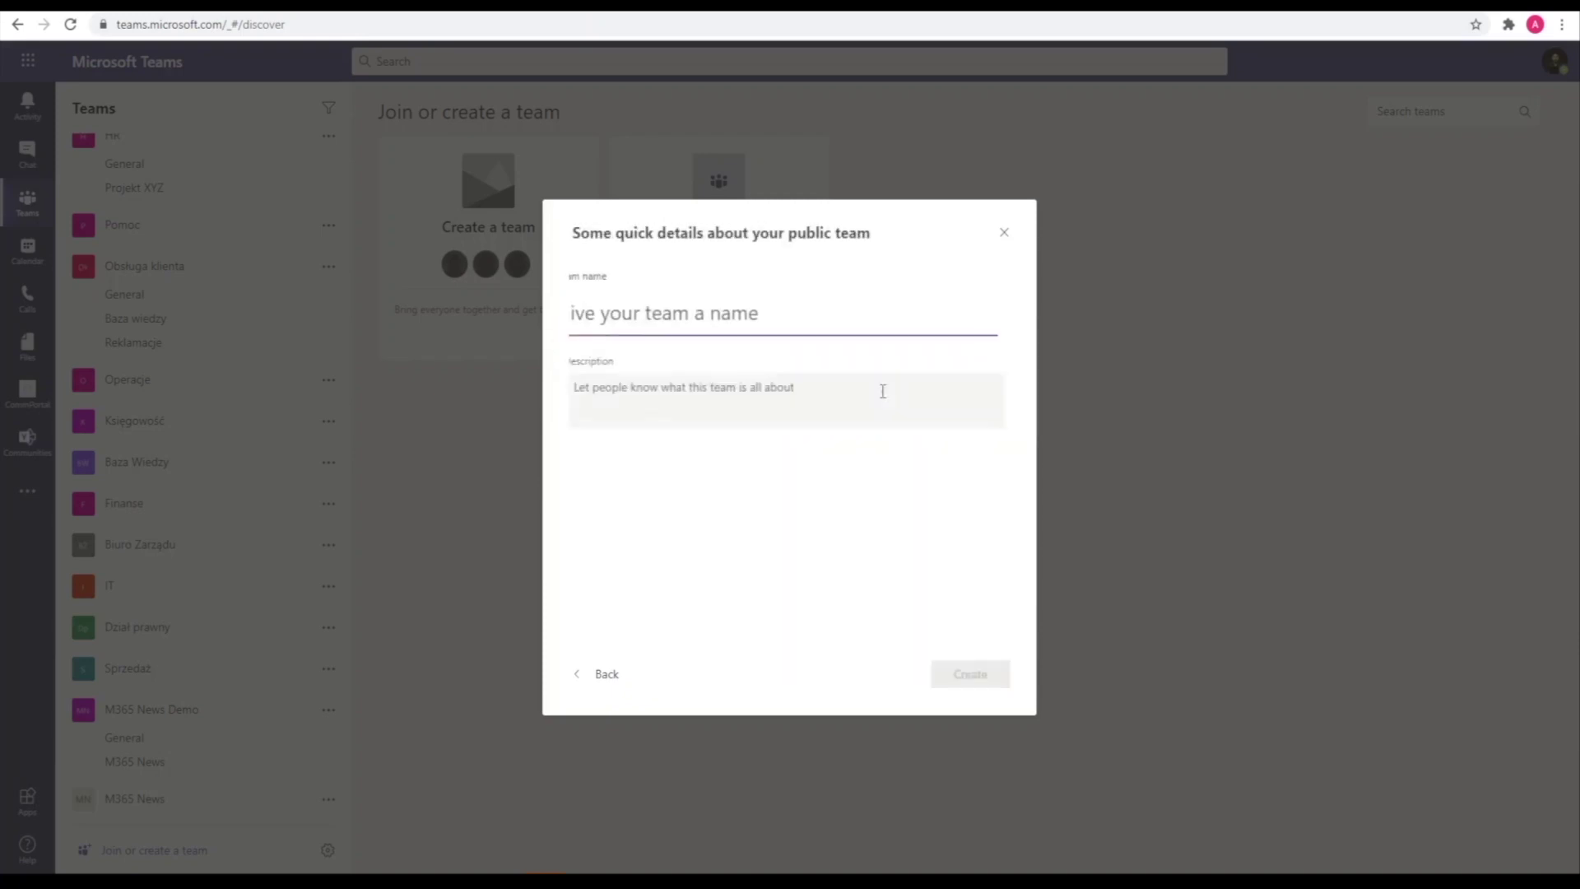
{"action": "type", "text": "DEmo"}
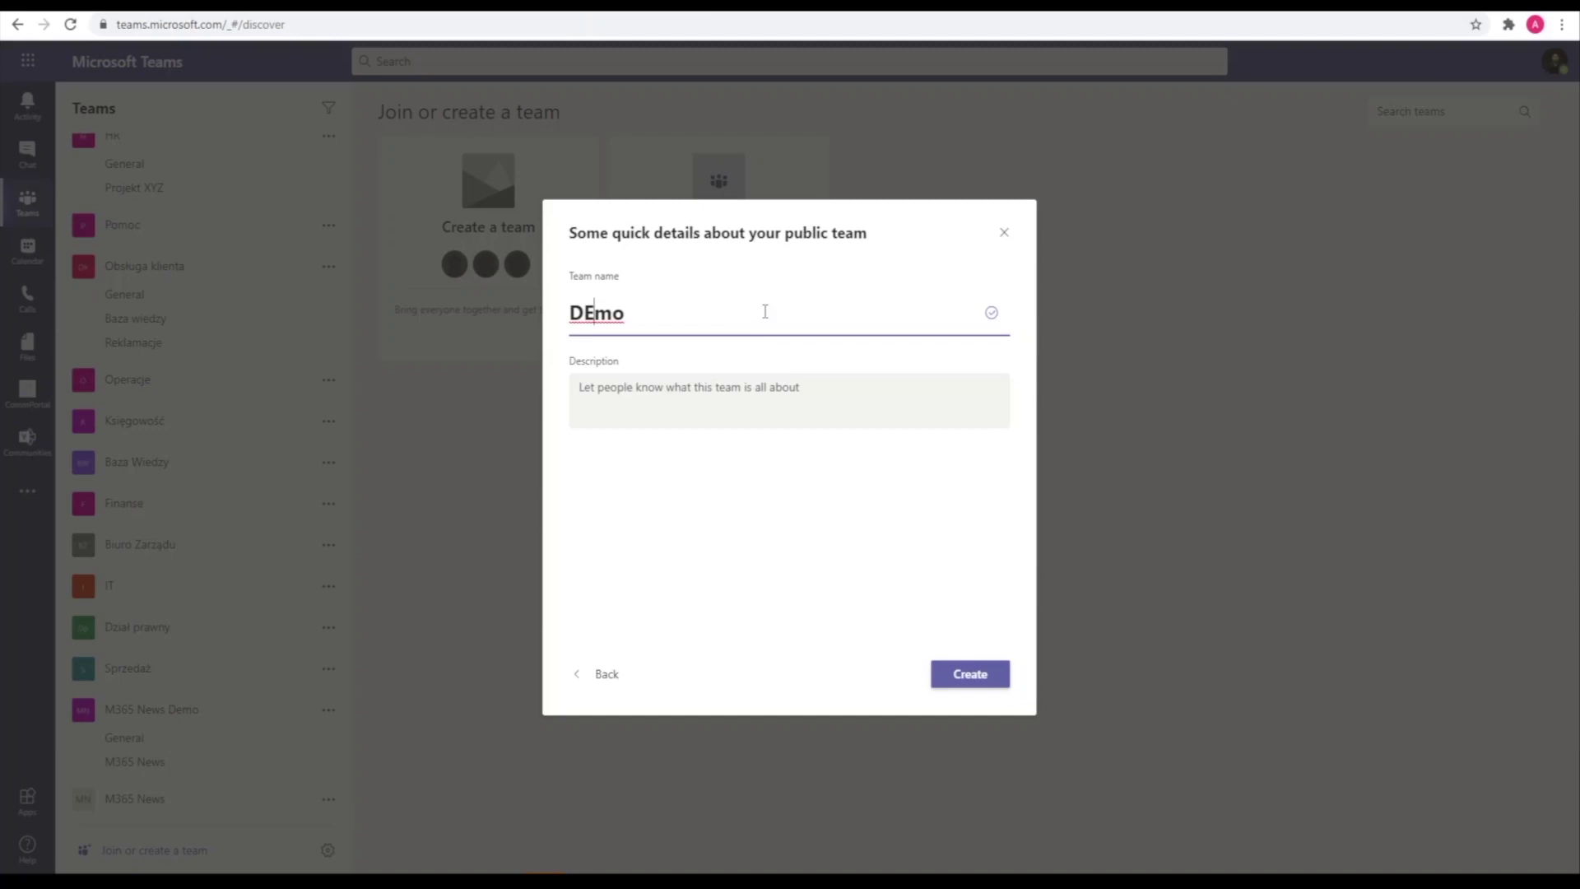
{"action": "key", "text": "BackSpace"}
{"action": "type", "text": "emo"}
{"action": "left_click", "coordinate": [965, 673]}
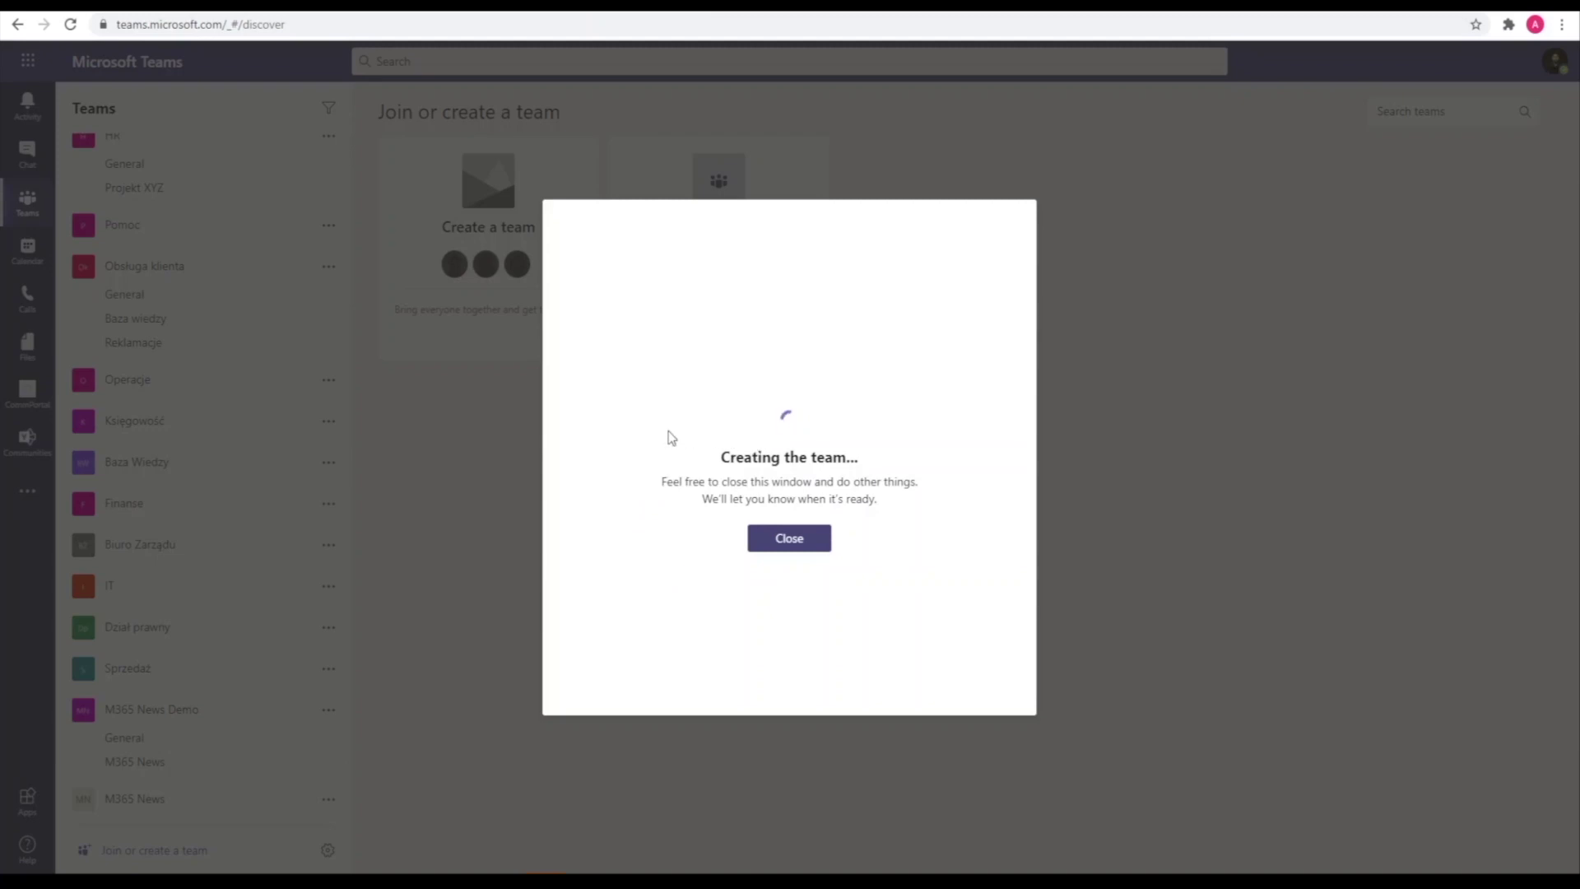
{"action": "left_click", "coordinate": [785, 540]}
{"action": "scroll", "coordinate": [218, 494], "scroll_direction": "down", "scroll_amount": 2}
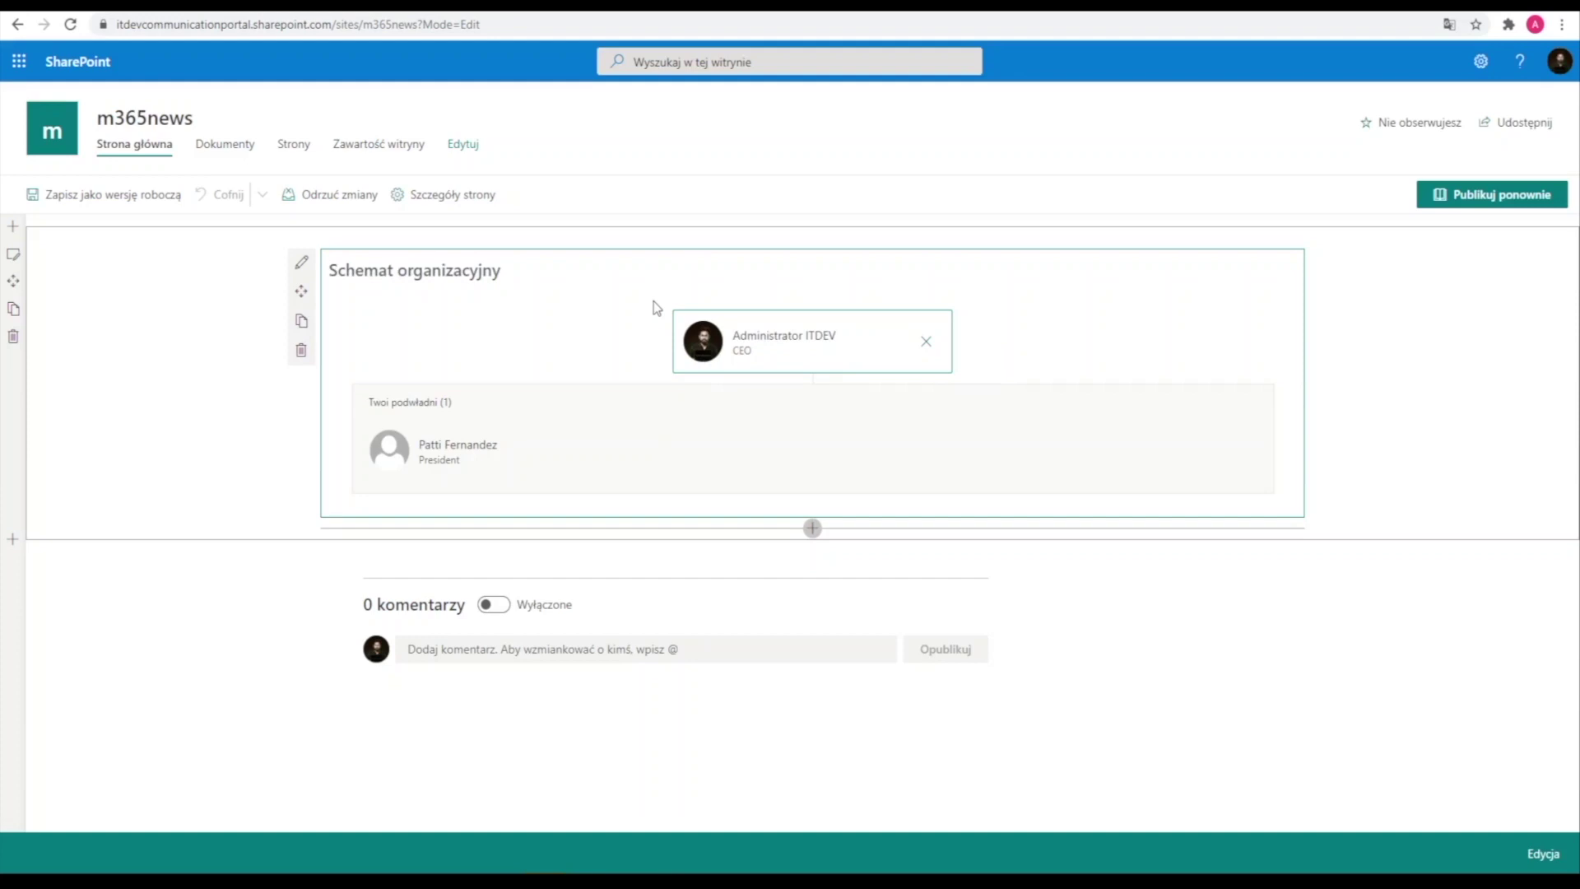
Step: Check the organization chart web part's reporting-level setting and republish the m365news SharePoint page
{"action": "left_click", "coordinate": [301, 262]}
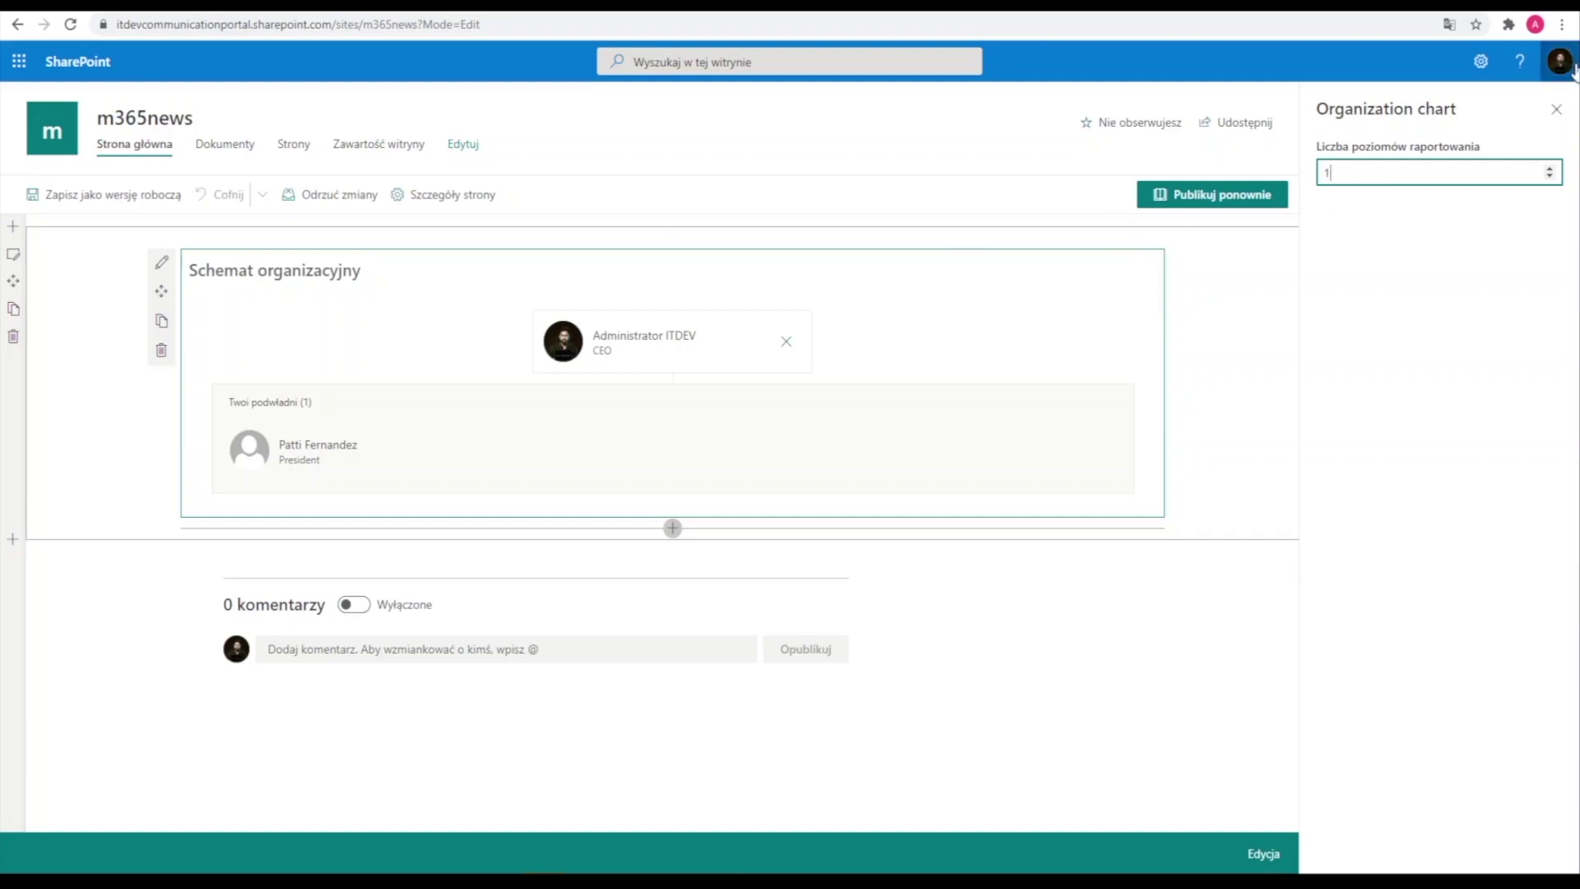
{"action": "left_click", "coordinate": [1561, 111]}
{"action": "left_click", "coordinate": [1473, 204]}
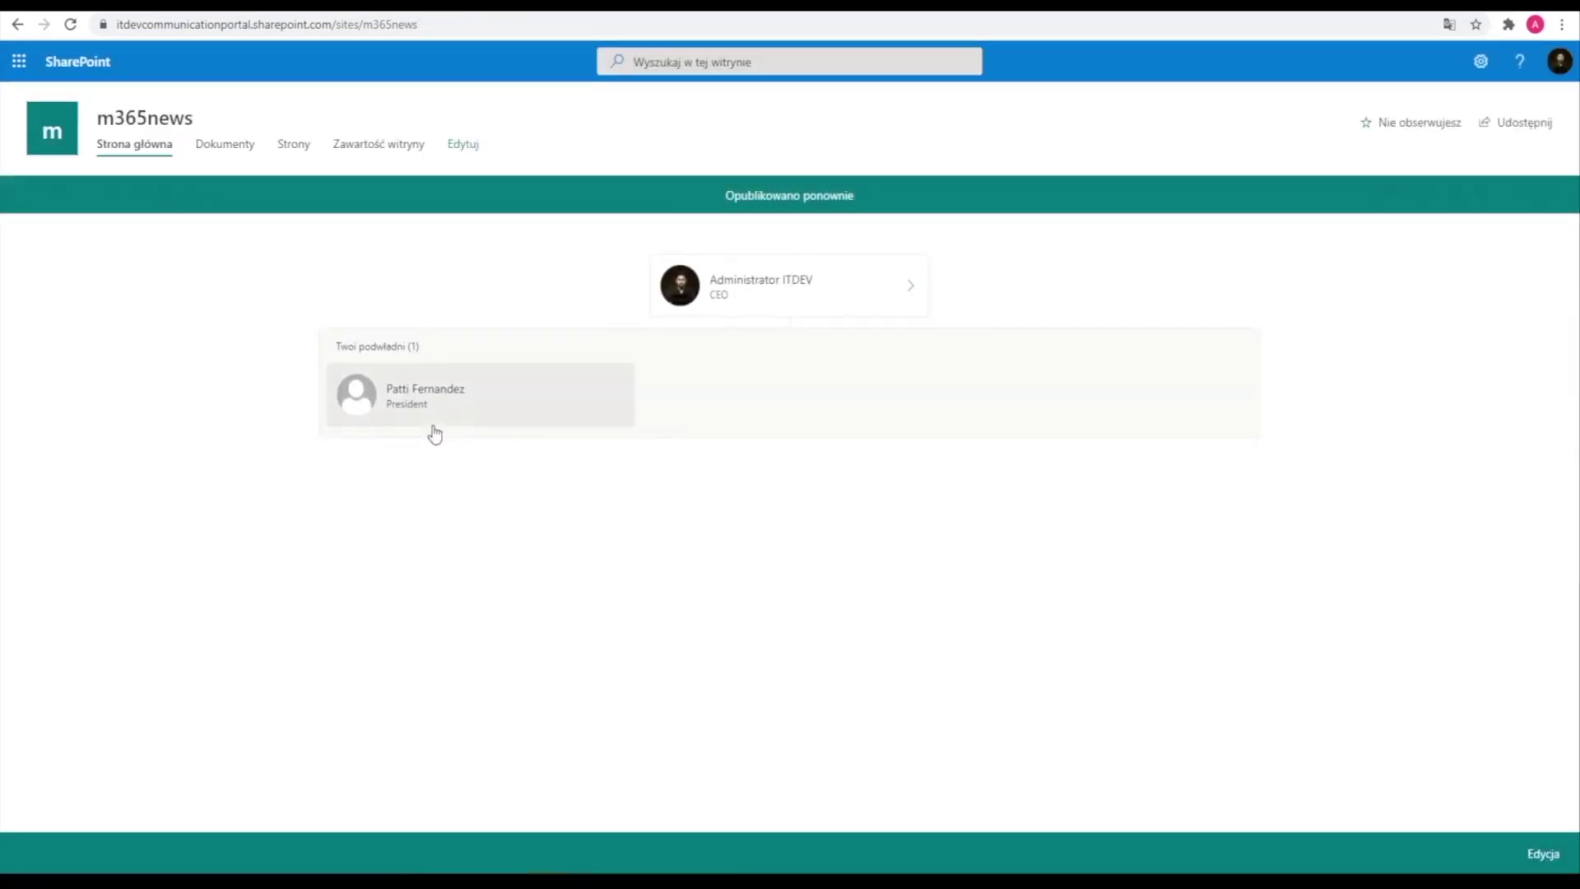
Step: Drill down the published organization chart from the President through the third Director to the CTO
{"action": "left_click", "coordinate": [509, 406]}
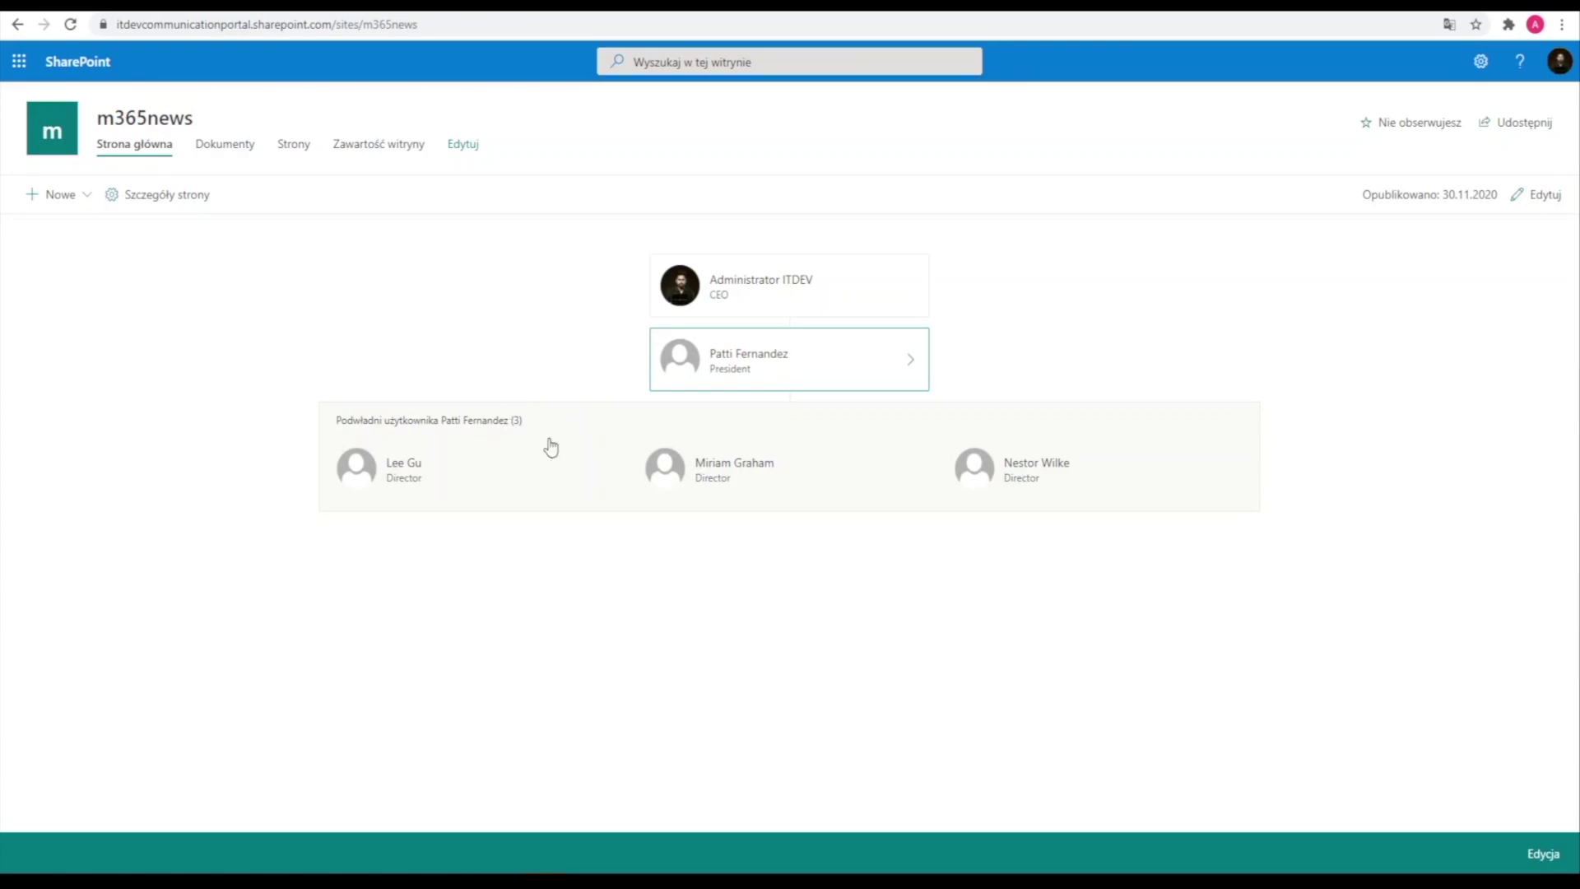
{"action": "left_click", "coordinate": [1016, 472]}
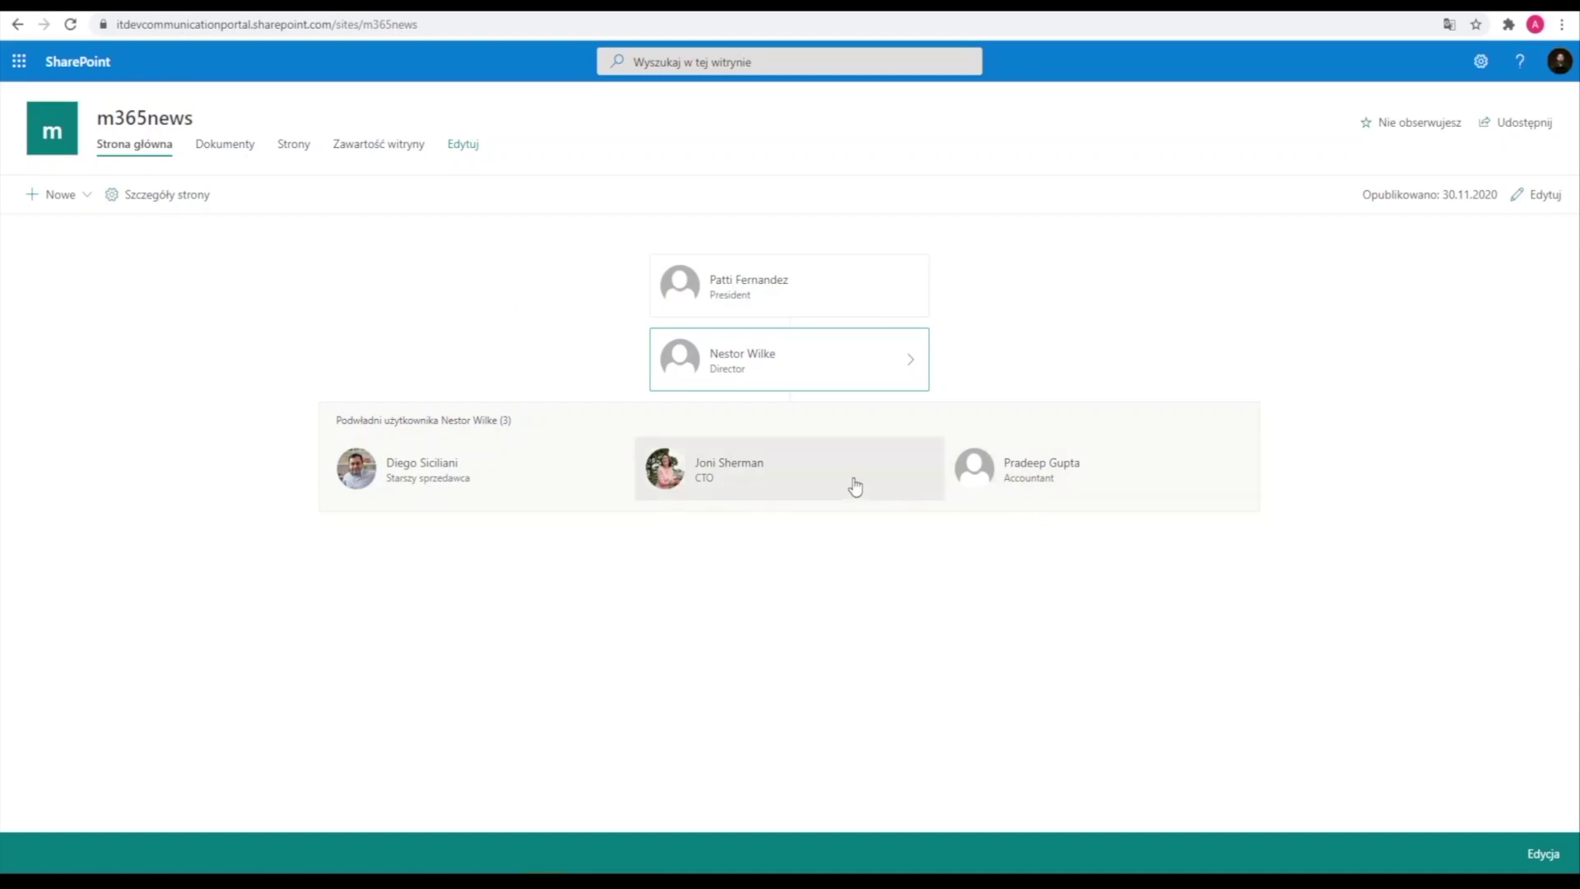
{"action": "left_click", "coordinate": [694, 484]}
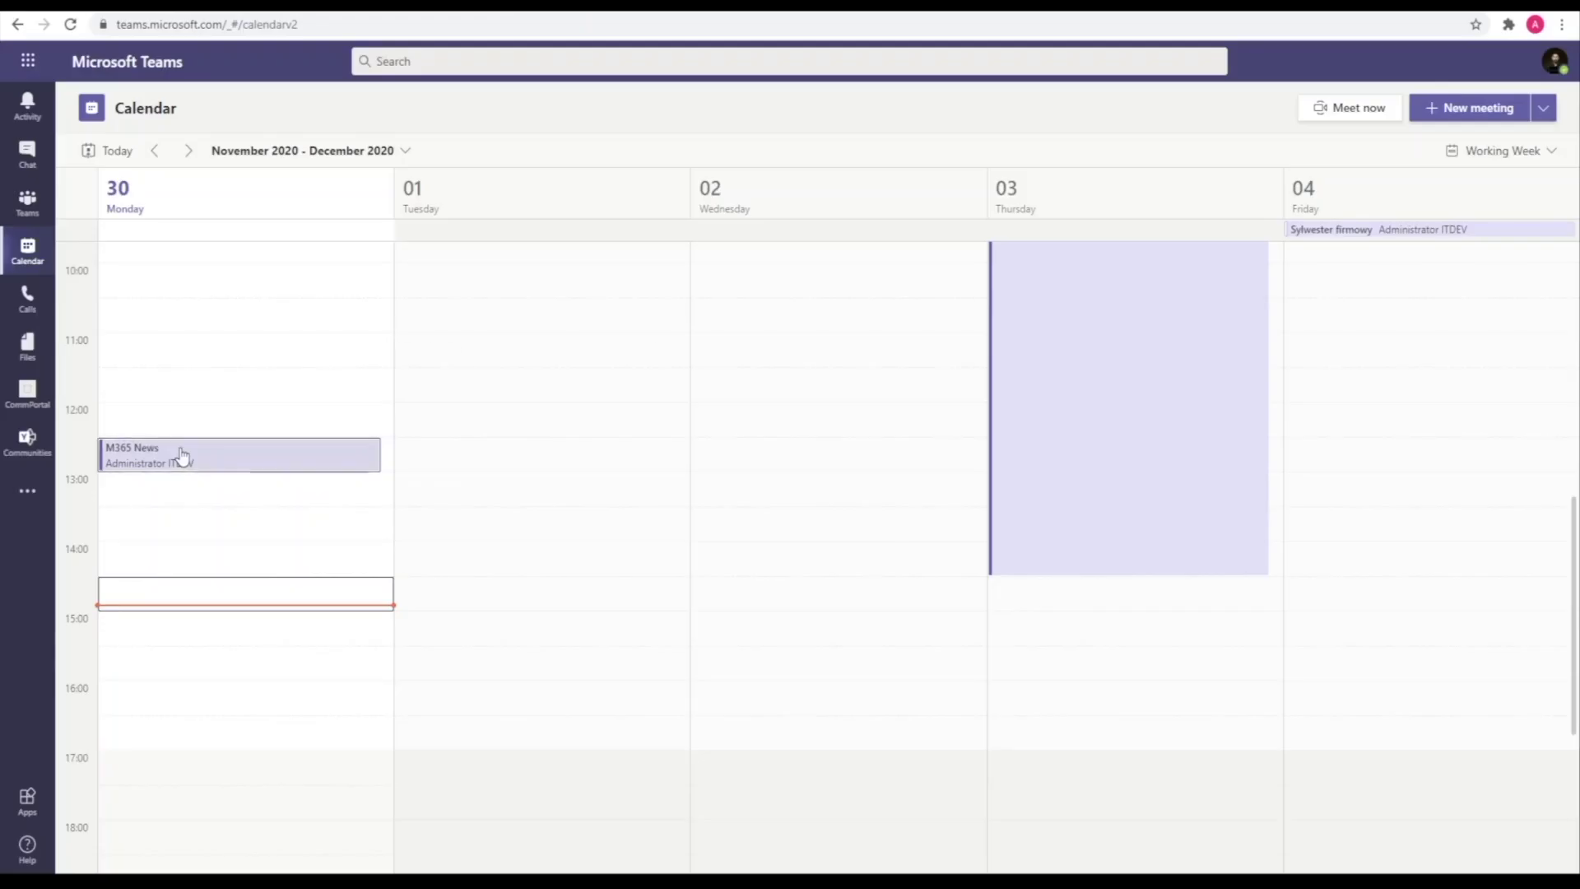
Step: Open the M365 News meeting from the Teams calendar for editing and pick the text tool on its Whiteboard
{"action": "left_click", "coordinate": [184, 452]}
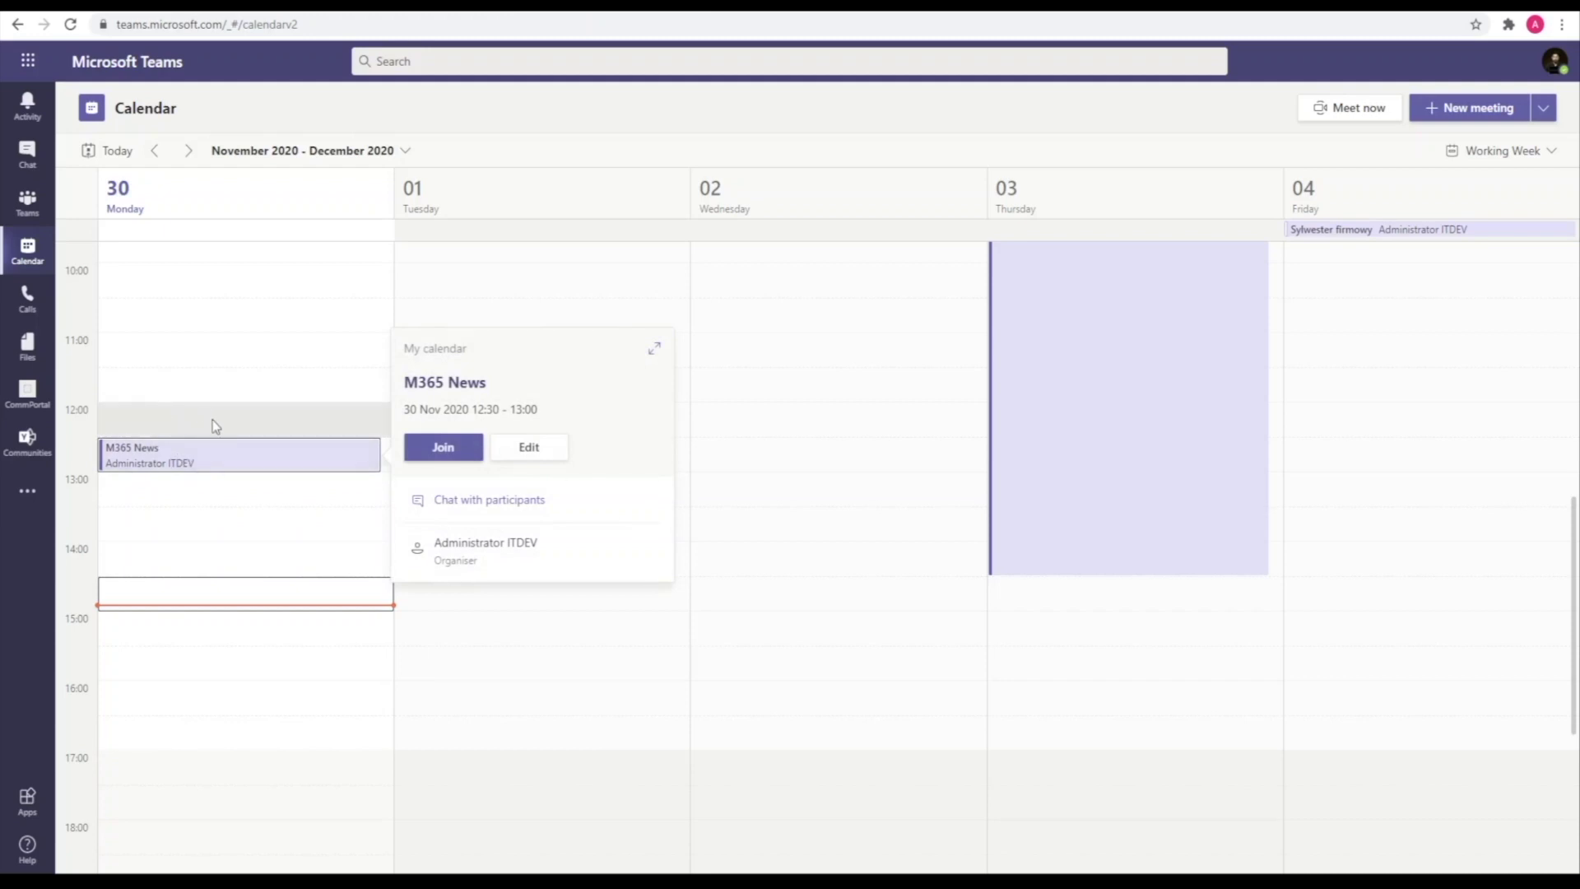
{"action": "left_click", "coordinate": [545, 455]}
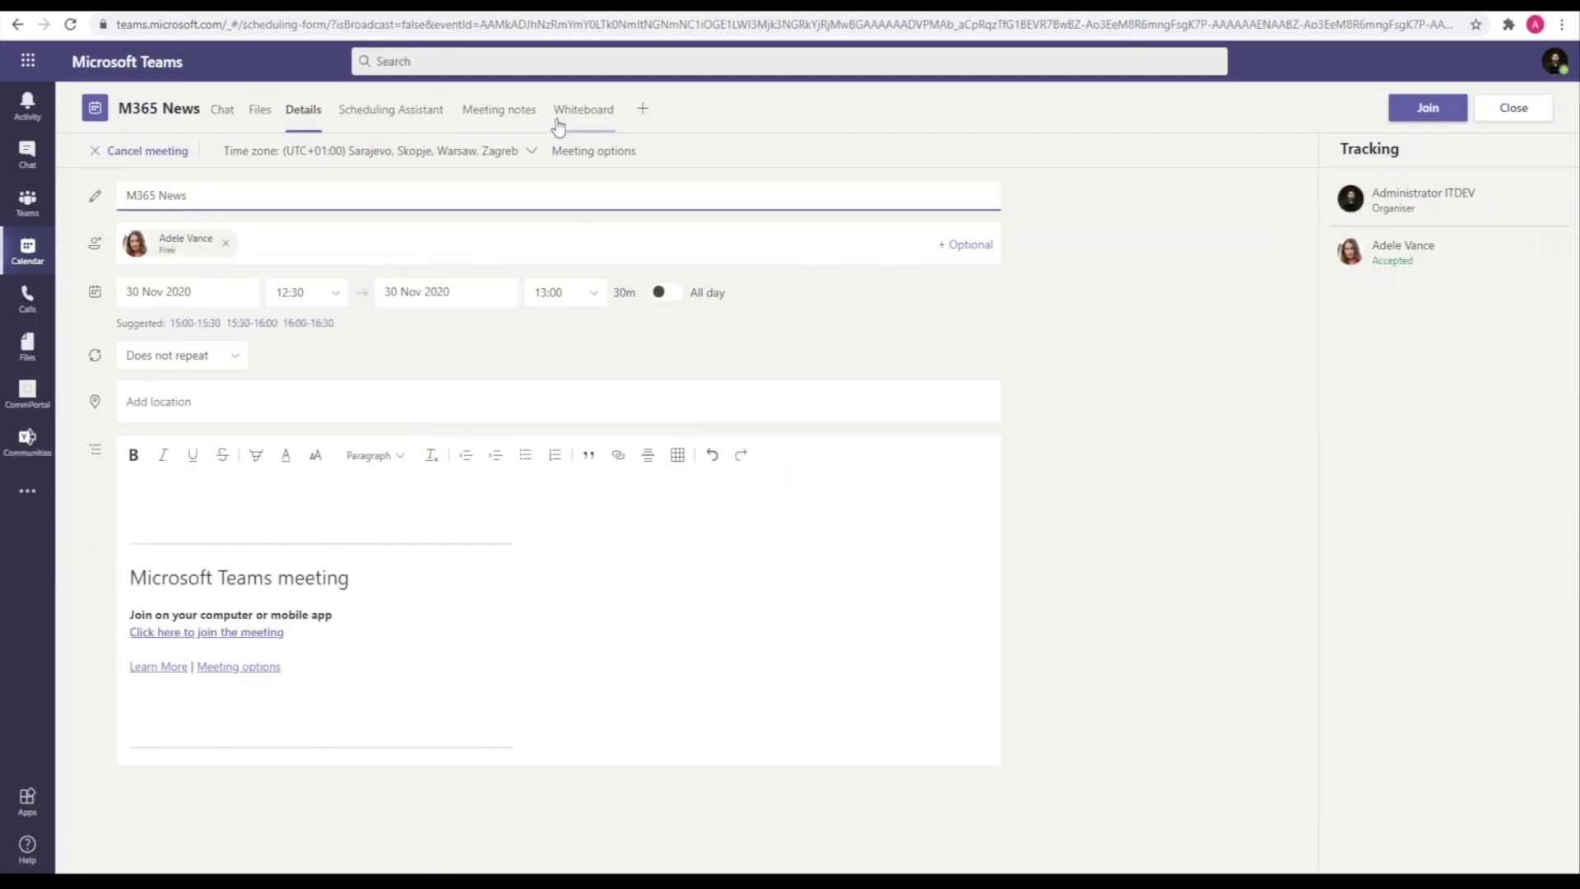
{"action": "left_click", "coordinate": [575, 115]}
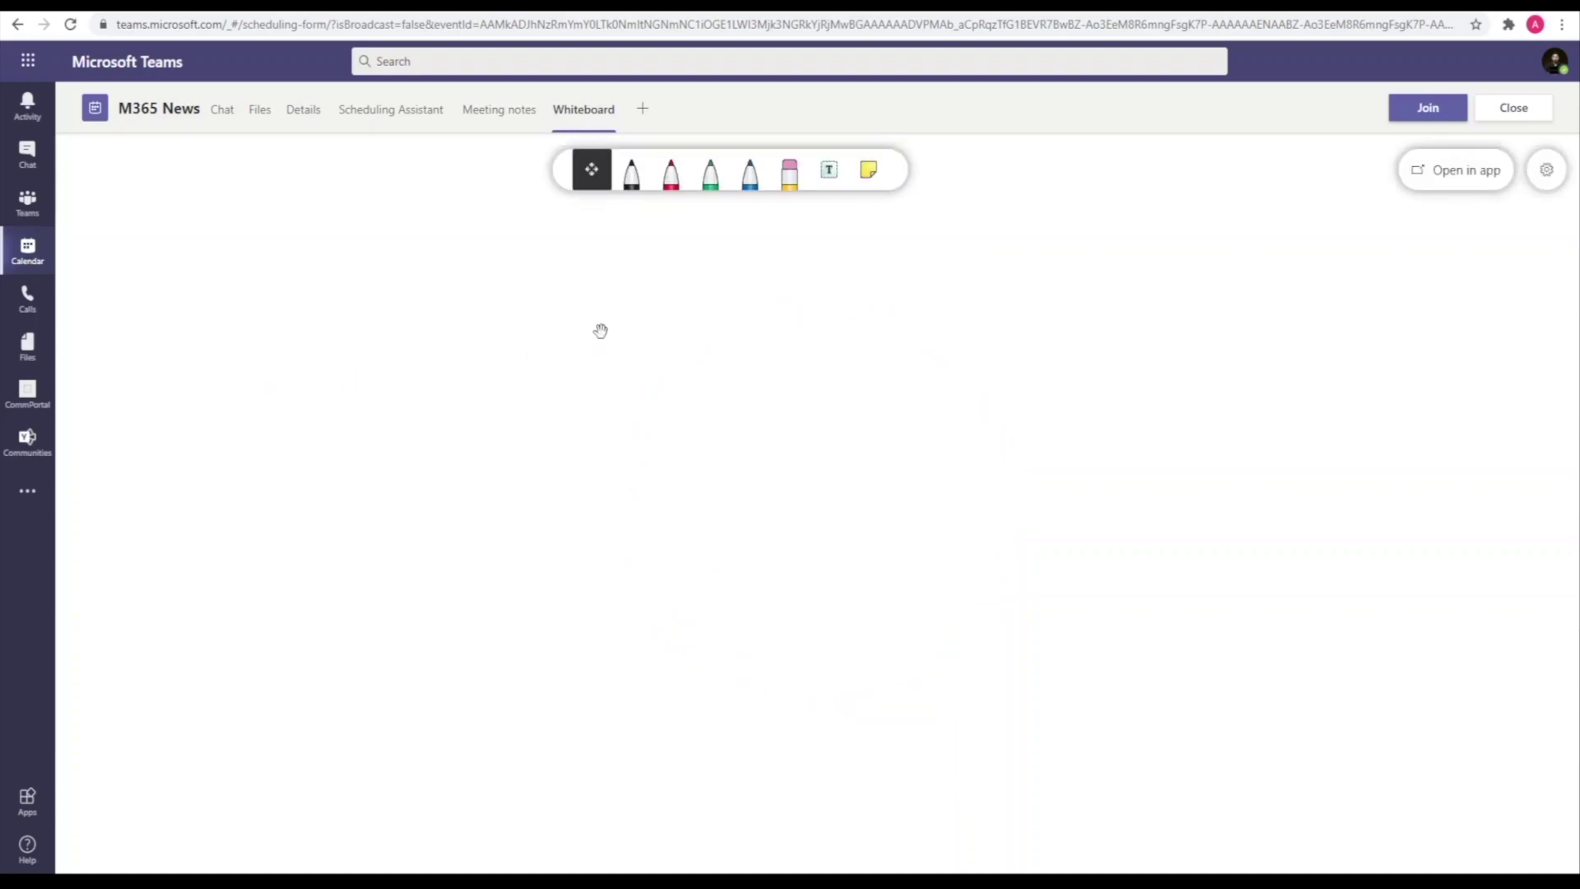
{"action": "left_click", "coordinate": [830, 185]}
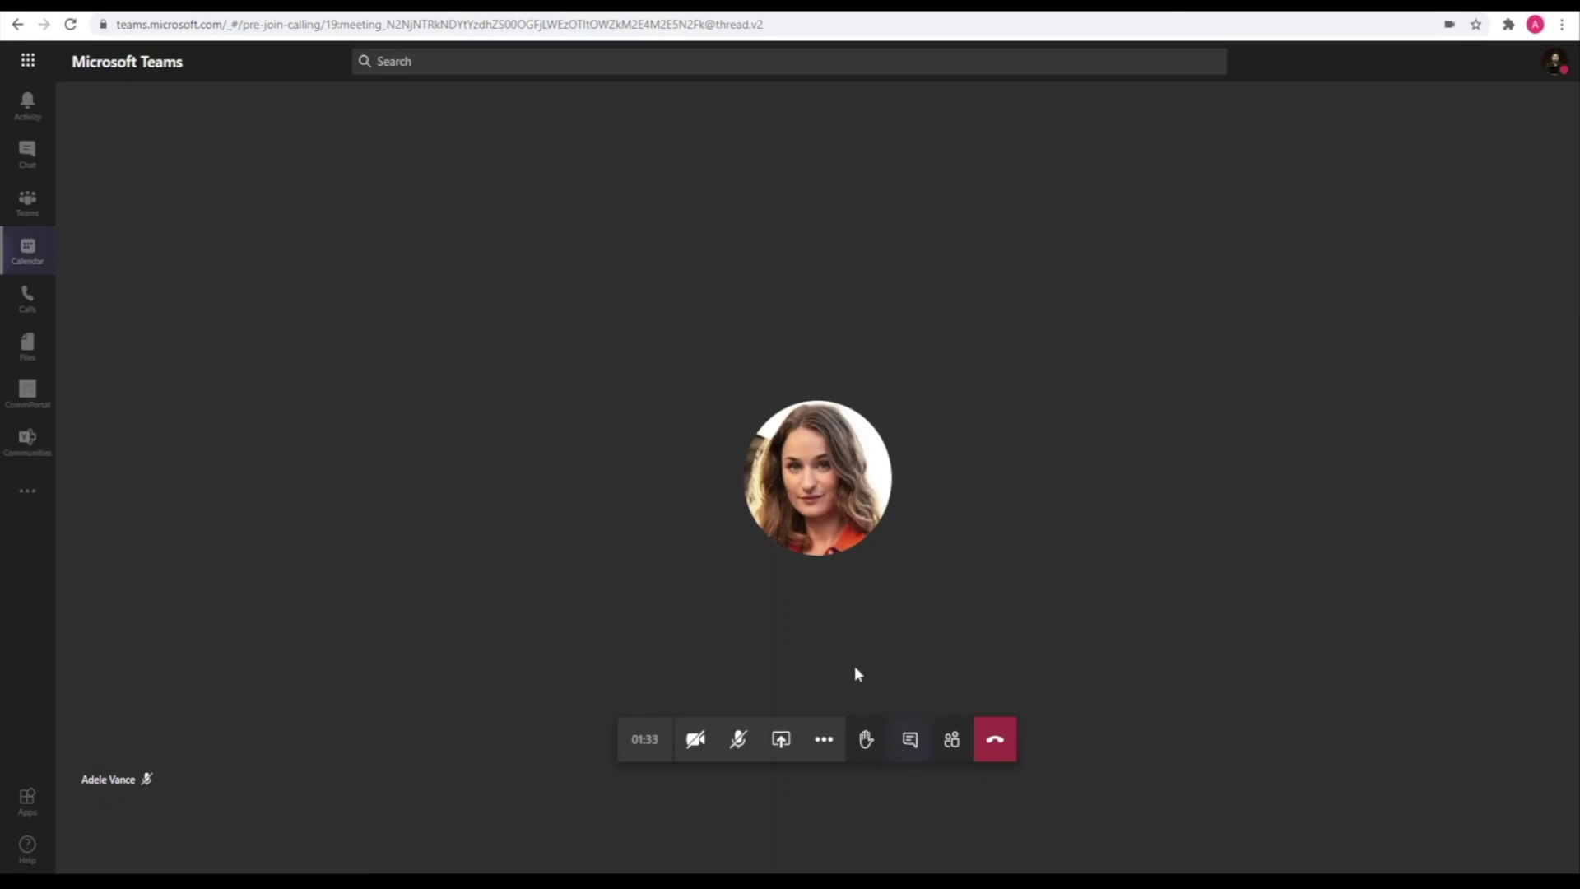
Step: Share Microsoft Whiteboard with the participants of the running M365 News meeting
{"action": "mouse_move", "coordinate": [807, 483]}
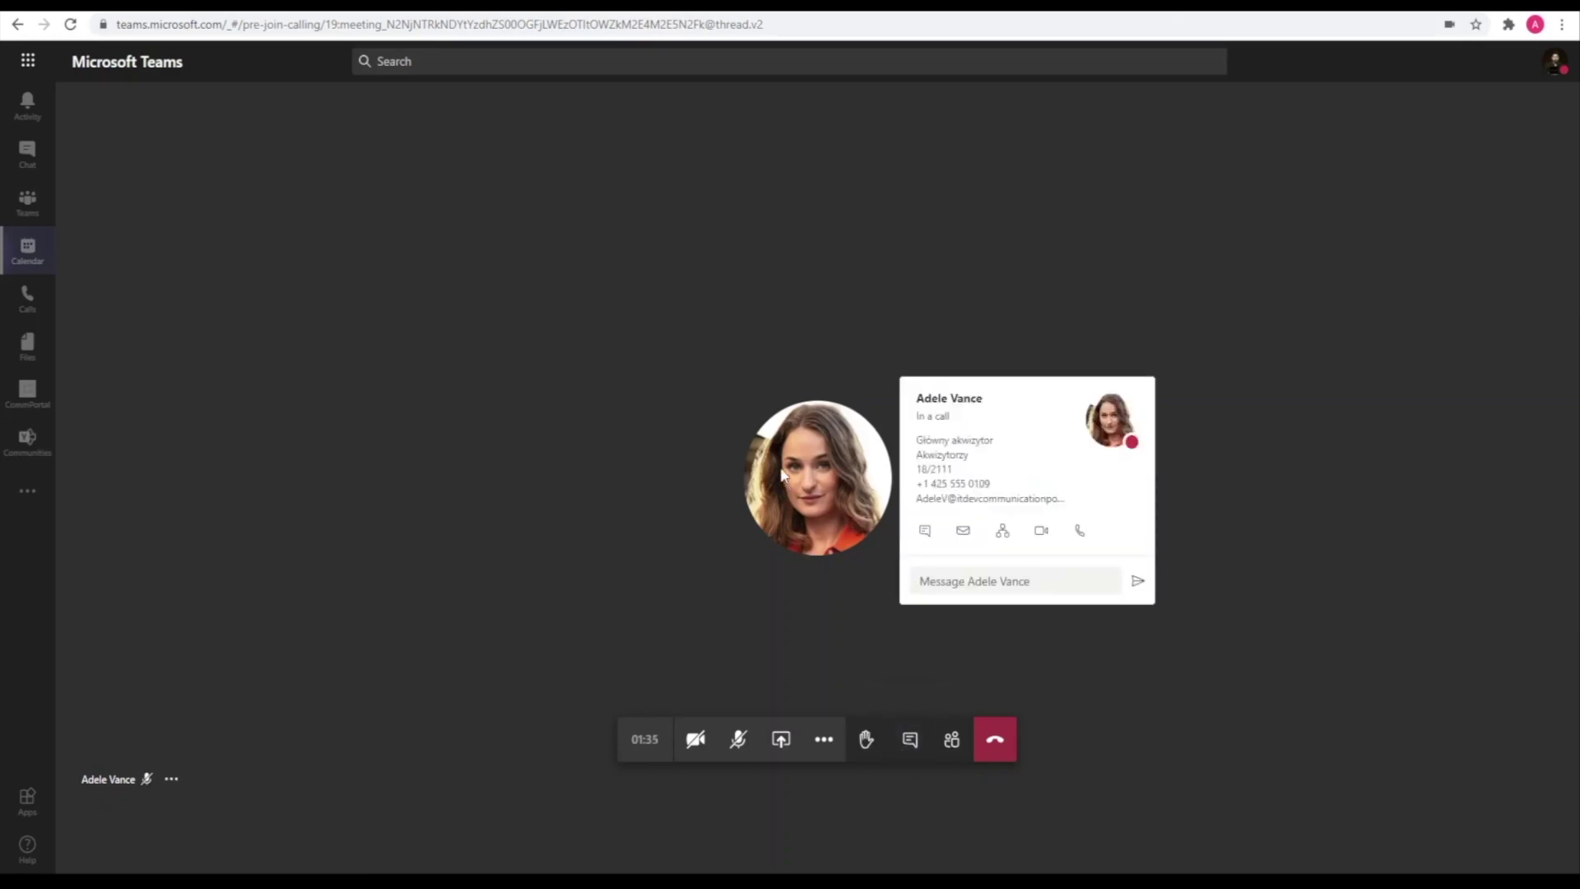
{"action": "left_click", "coordinate": [782, 740]}
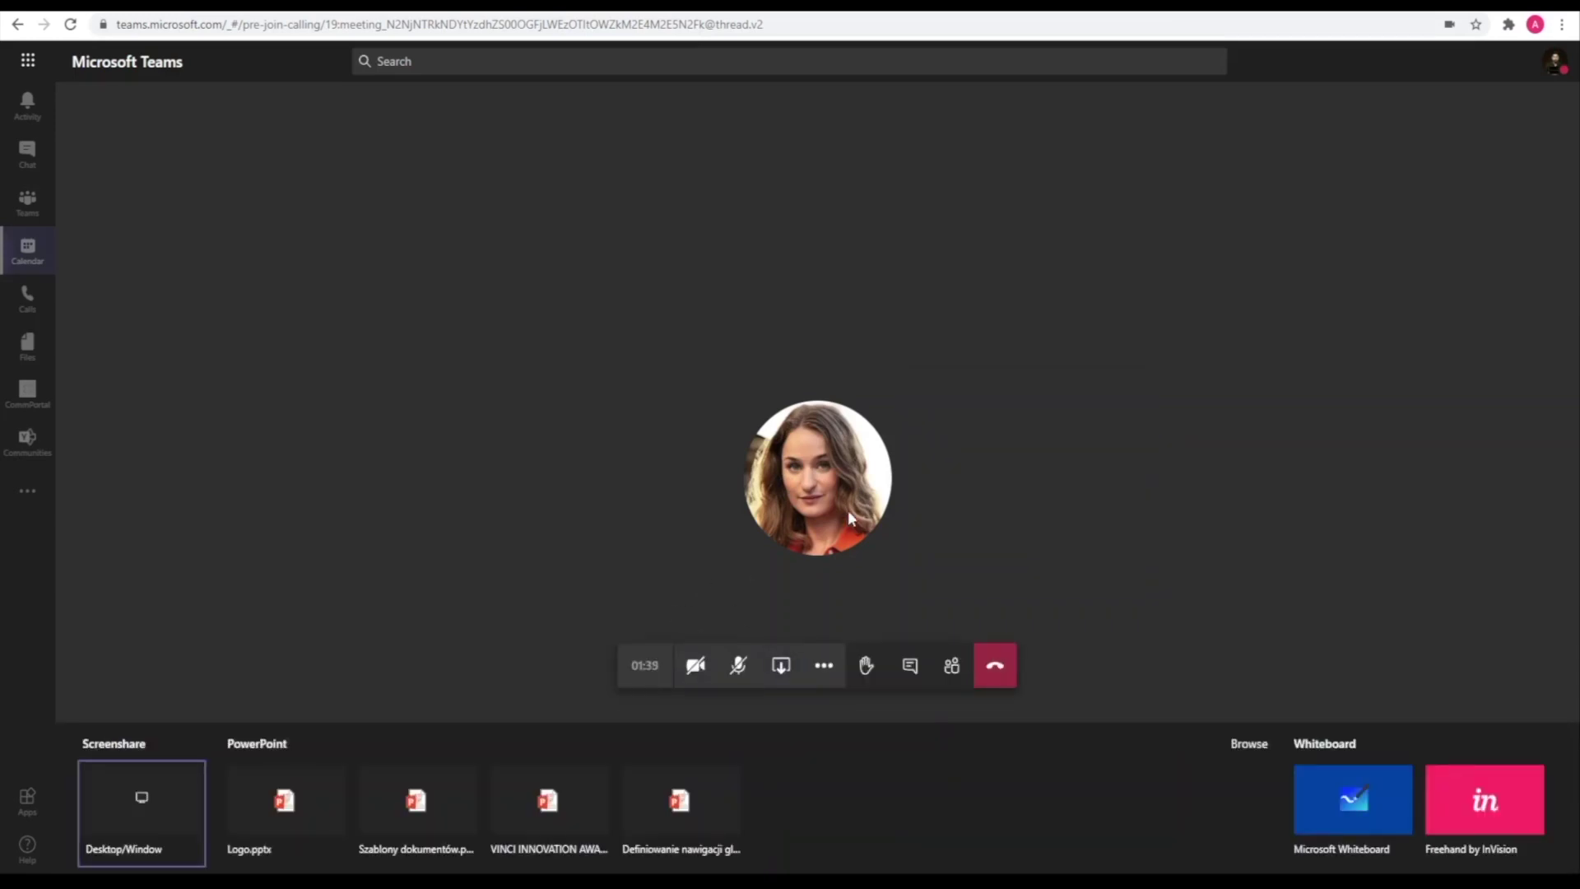
{"action": "mouse_move", "coordinate": [847, 510]}
{"action": "left_click", "coordinate": [1325, 803]}
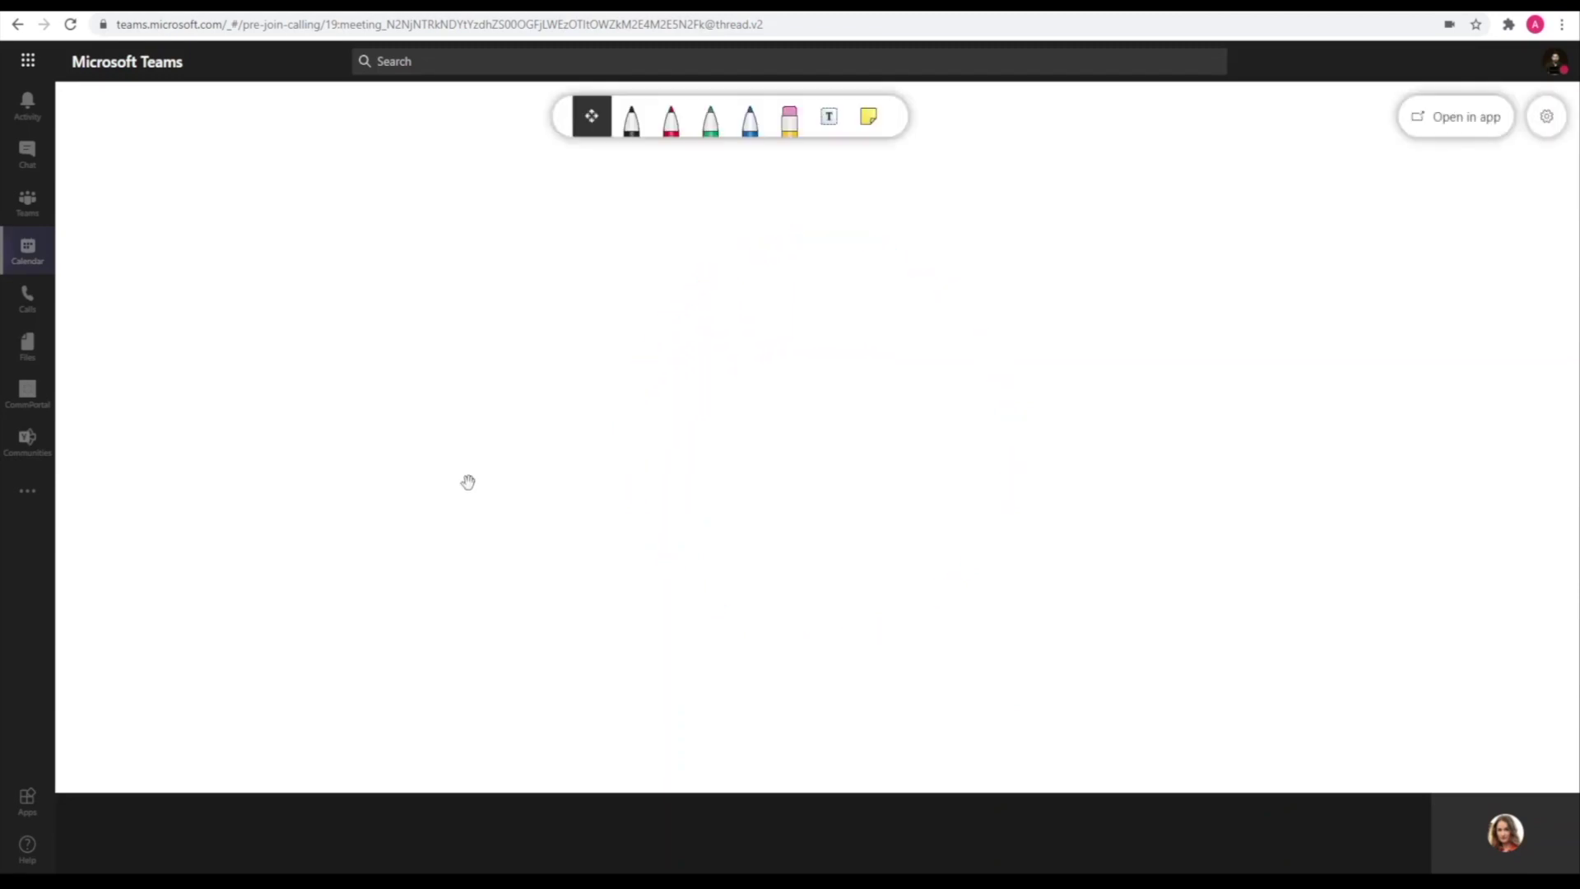
{"action": "mouse_move", "coordinate": [793, 723]}
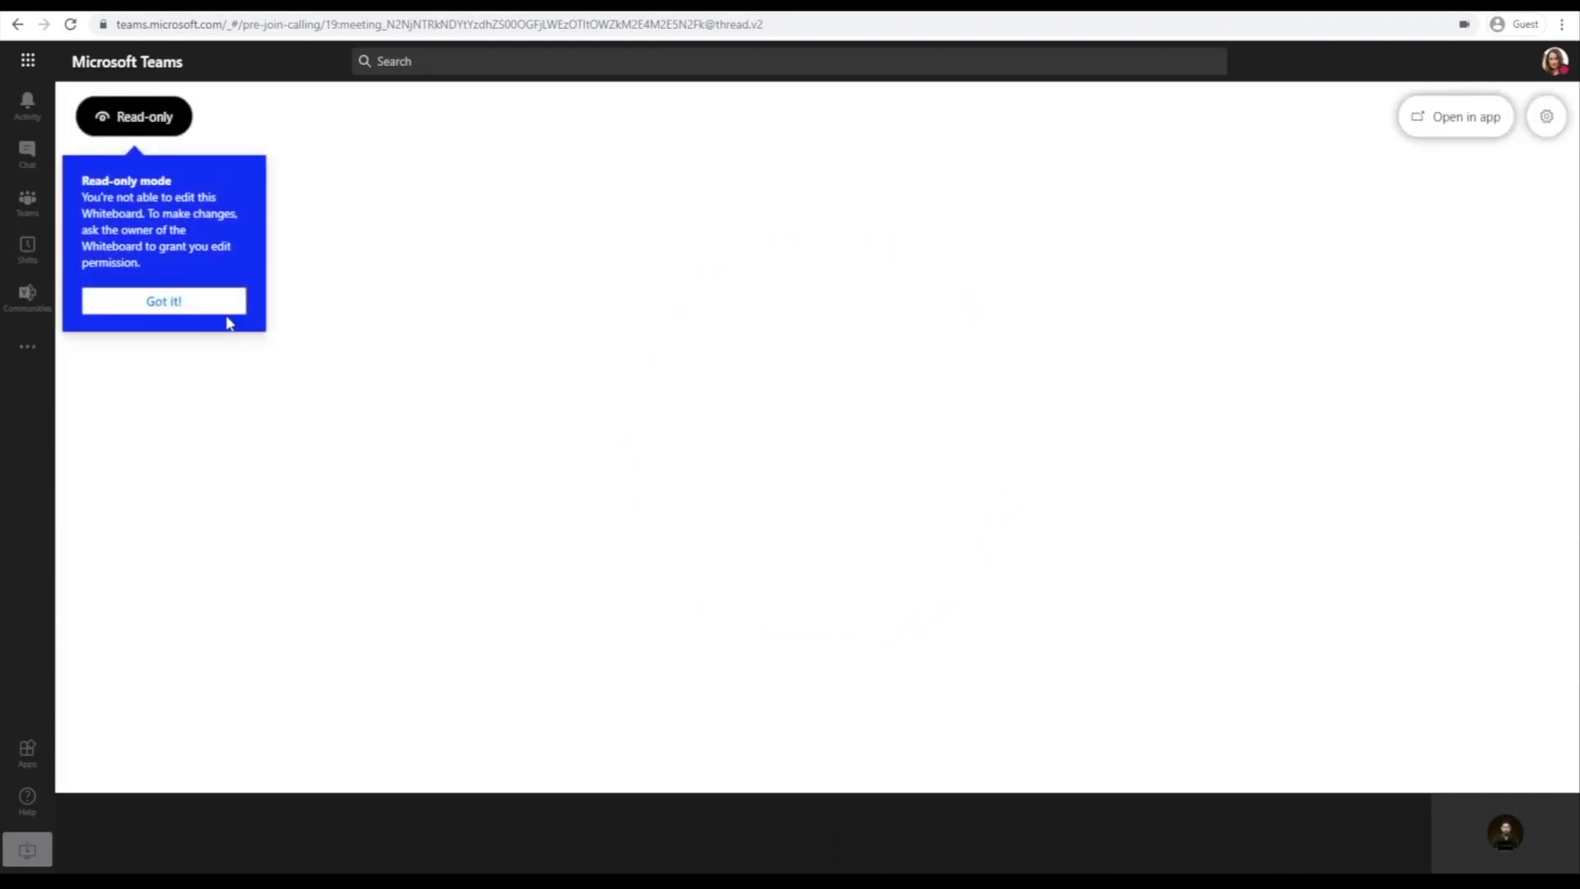
Step: Dismiss the read-only notice in the participant's session and examine the whiteboard settings offered there
{"action": "left_click", "coordinate": [222, 311]}
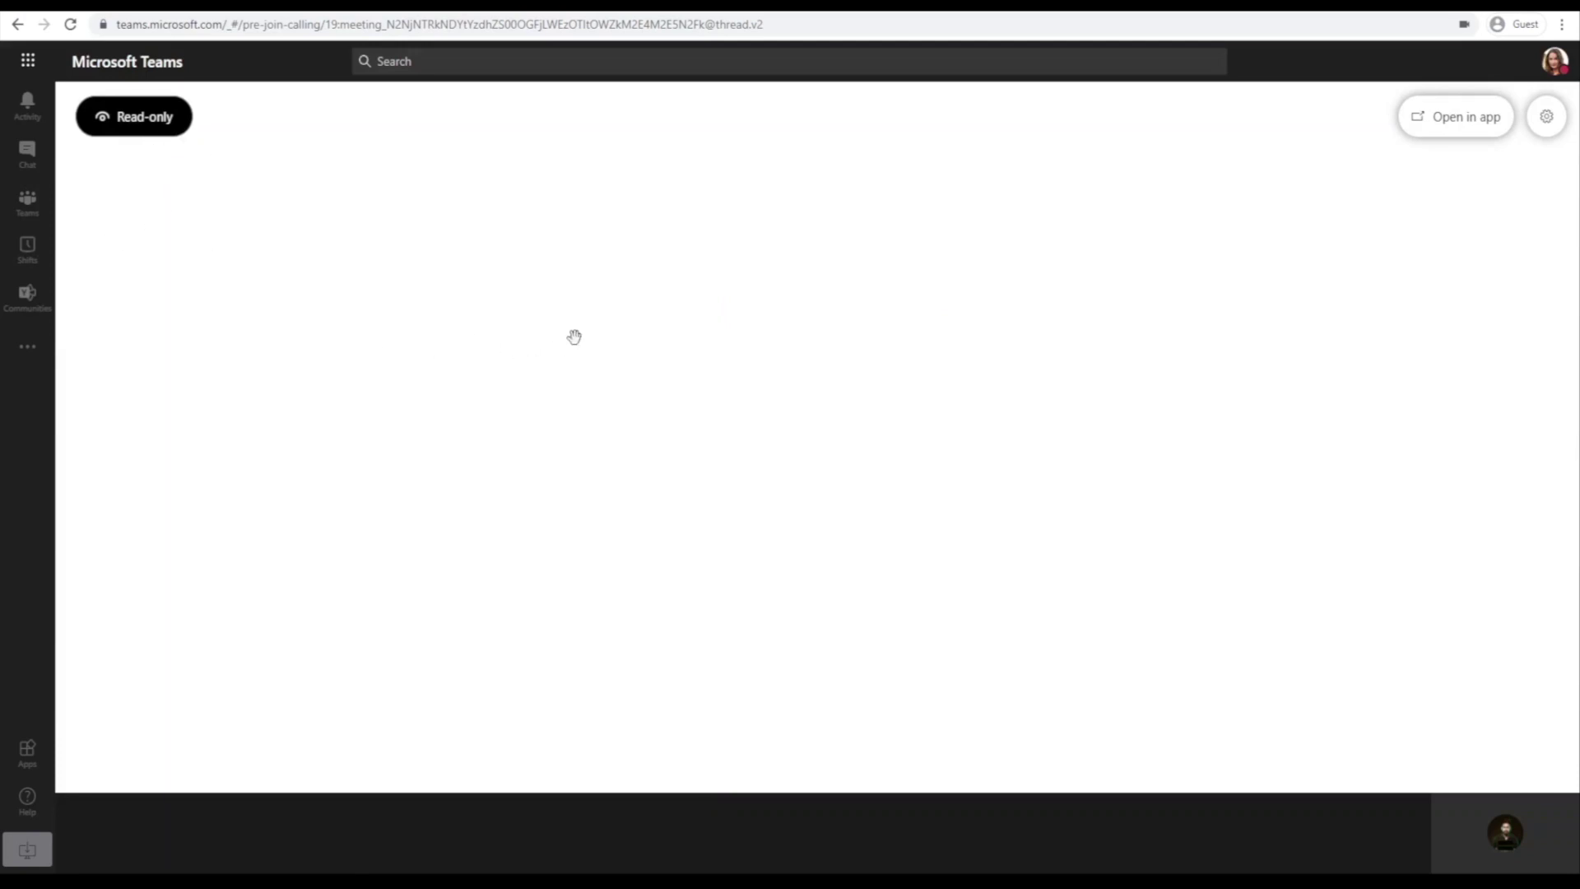
{"action": "left_click", "coordinate": [1547, 116]}
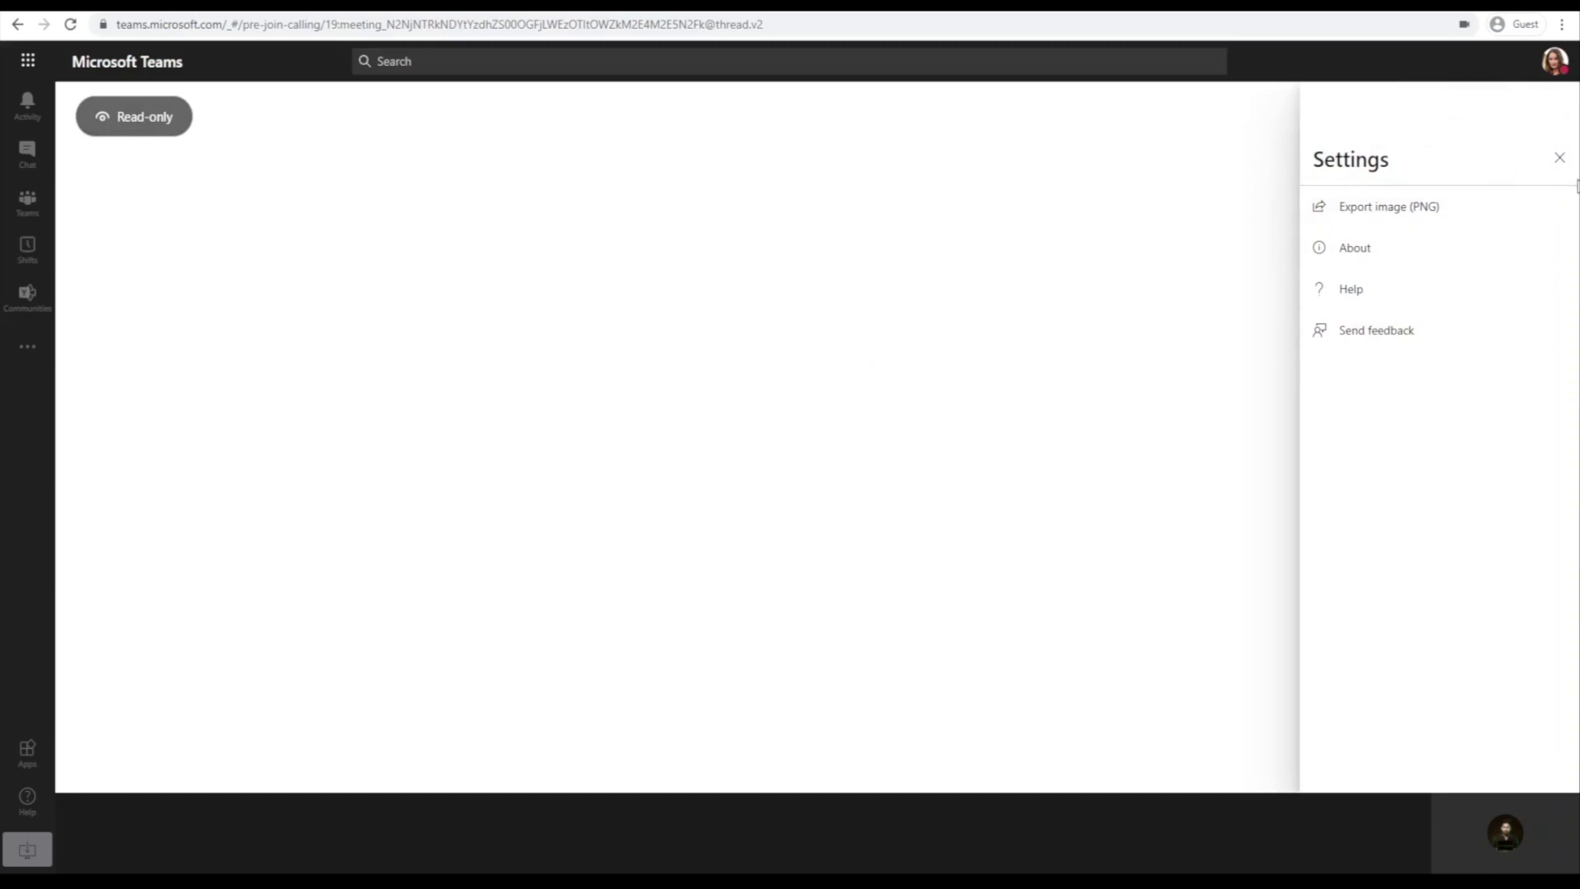
{"action": "left_click", "coordinate": [1560, 159]}
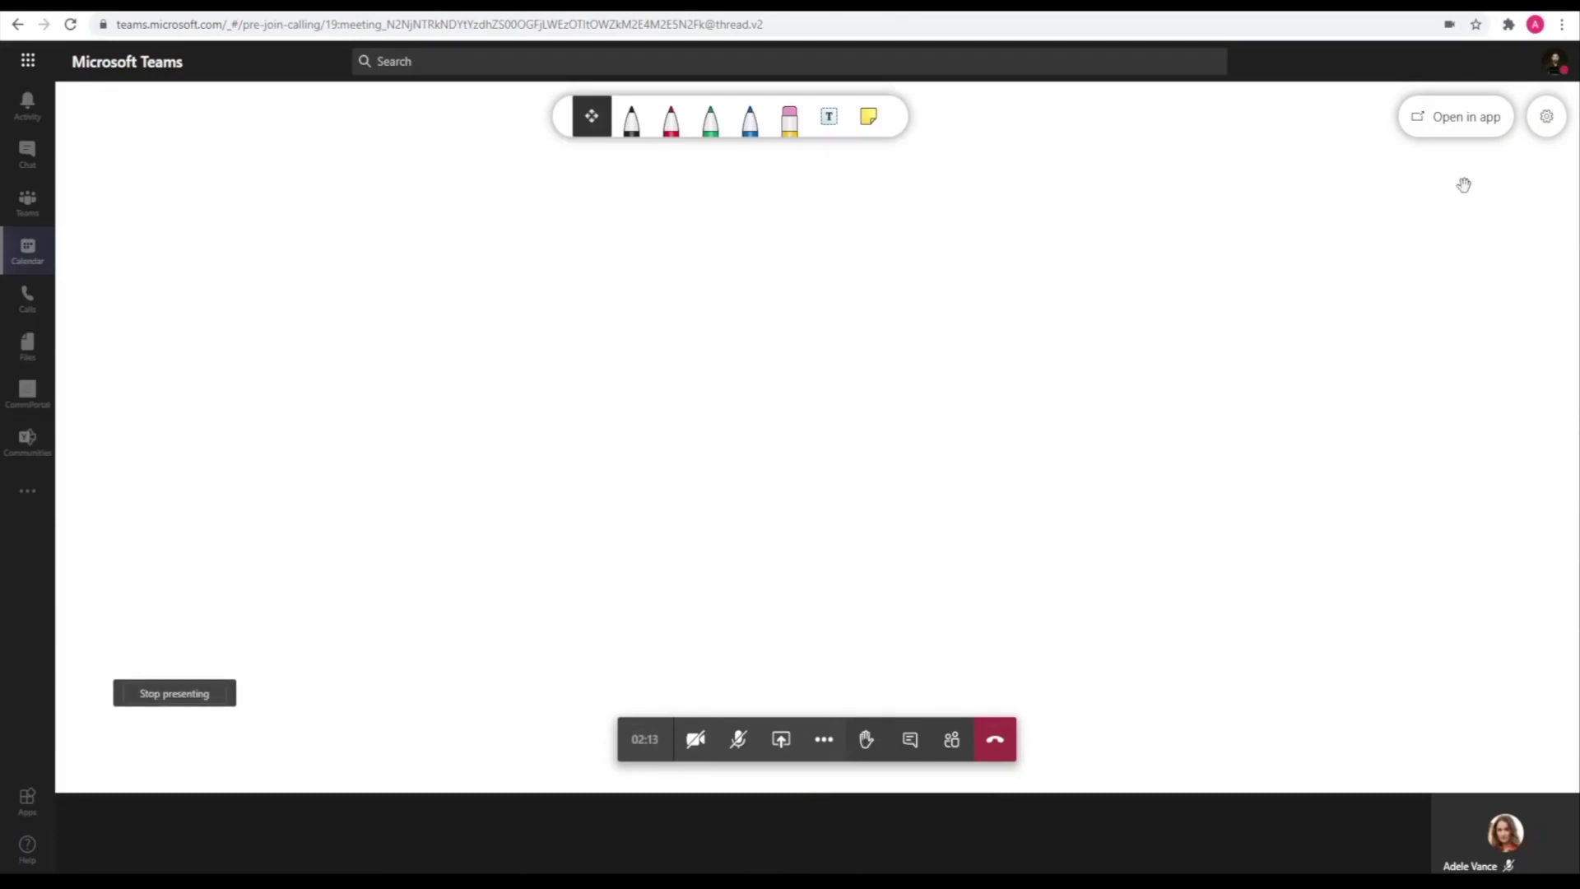
Step: Allow other participants to edit in the organiser's whiteboard settings and close the settings
{"action": "left_click", "coordinate": [1547, 117]}
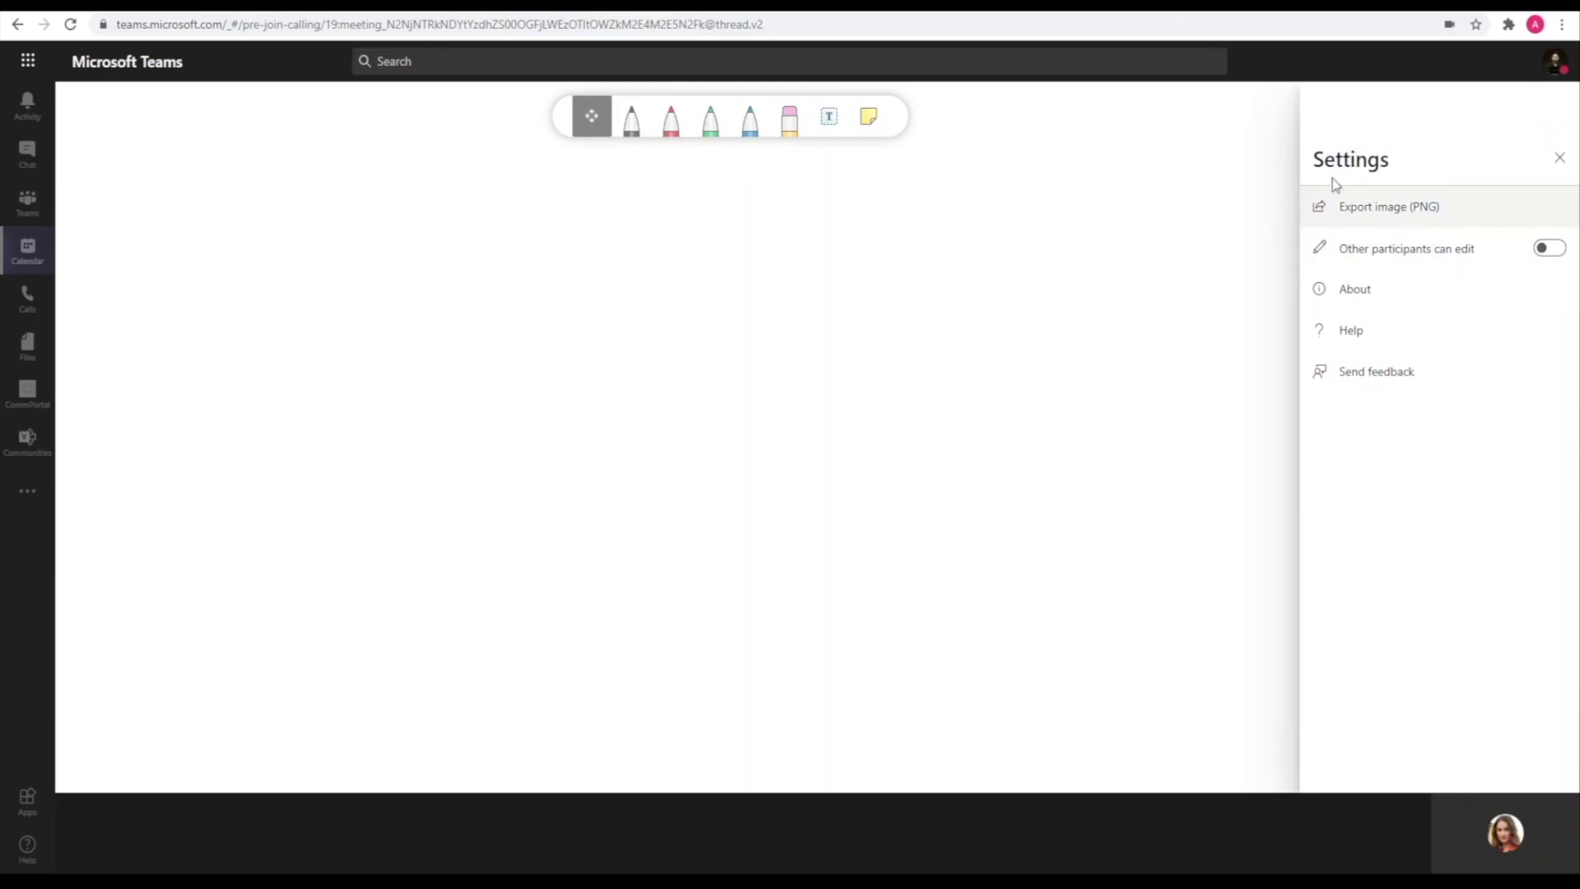
{"action": "left_click", "coordinate": [1548, 253]}
{"action": "left_click", "coordinate": [998, 323]}
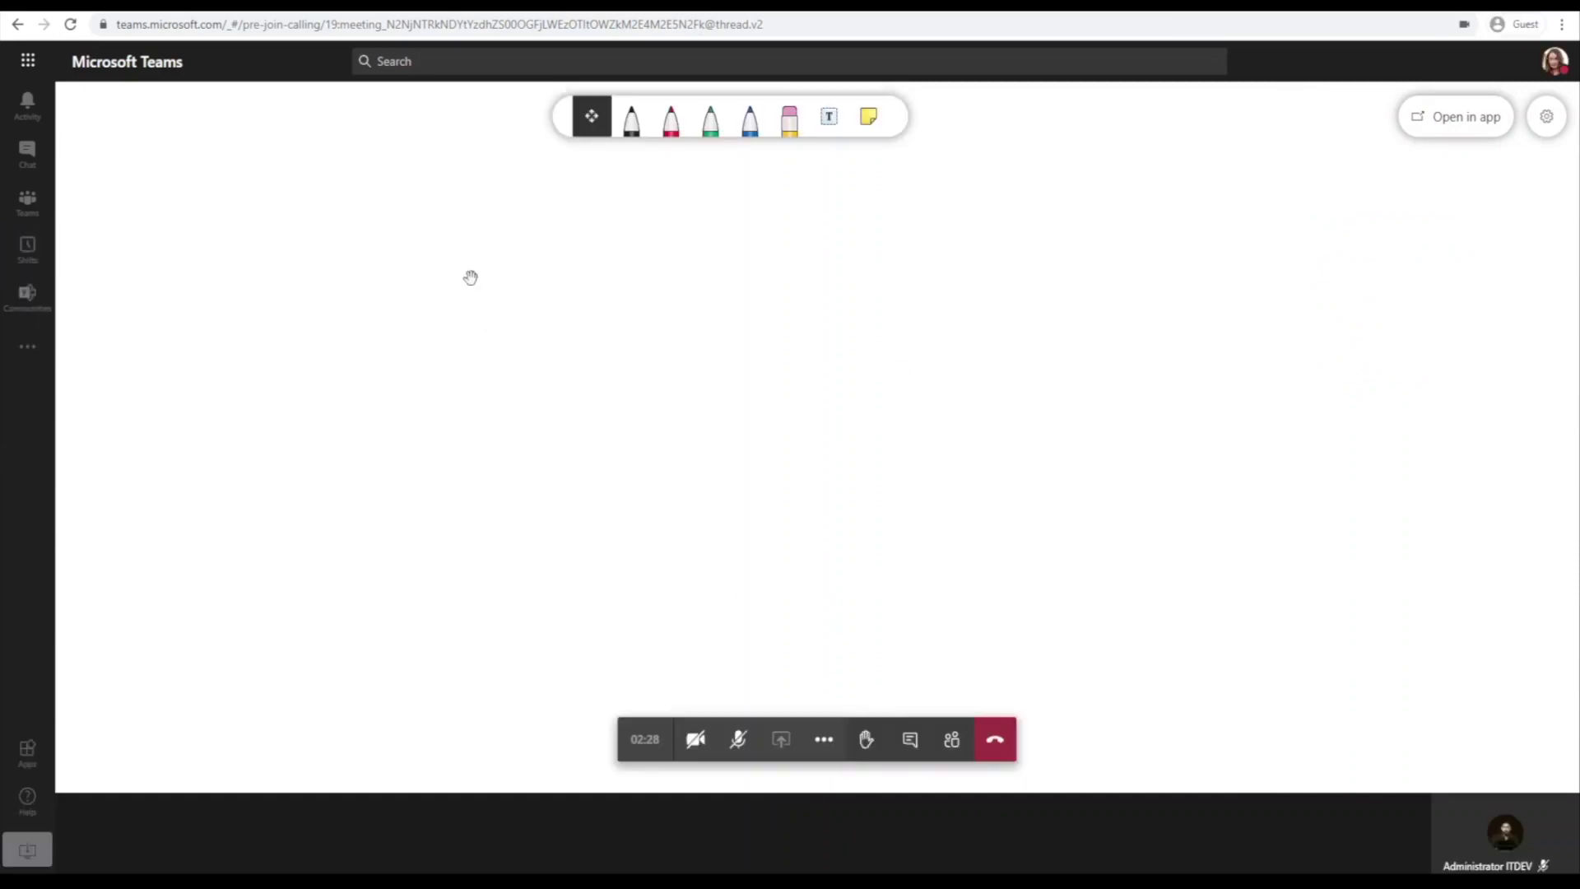
Step: In the participant's session, draw a green curve on the whiteboard and add a text box and a sticky note
{"action": "left_click", "coordinate": [705, 133]}
{"action": "mouse_move", "coordinate": [536, 347]}
{"action": "left_mouse_down"}
{"action": "mouse_move", "coordinate": [699, 437]}
{"action": "mouse_move", "coordinate": [788, 370]}
{"action": "left_mouse_up"}
{"action": "left_click", "coordinate": [829, 116]}
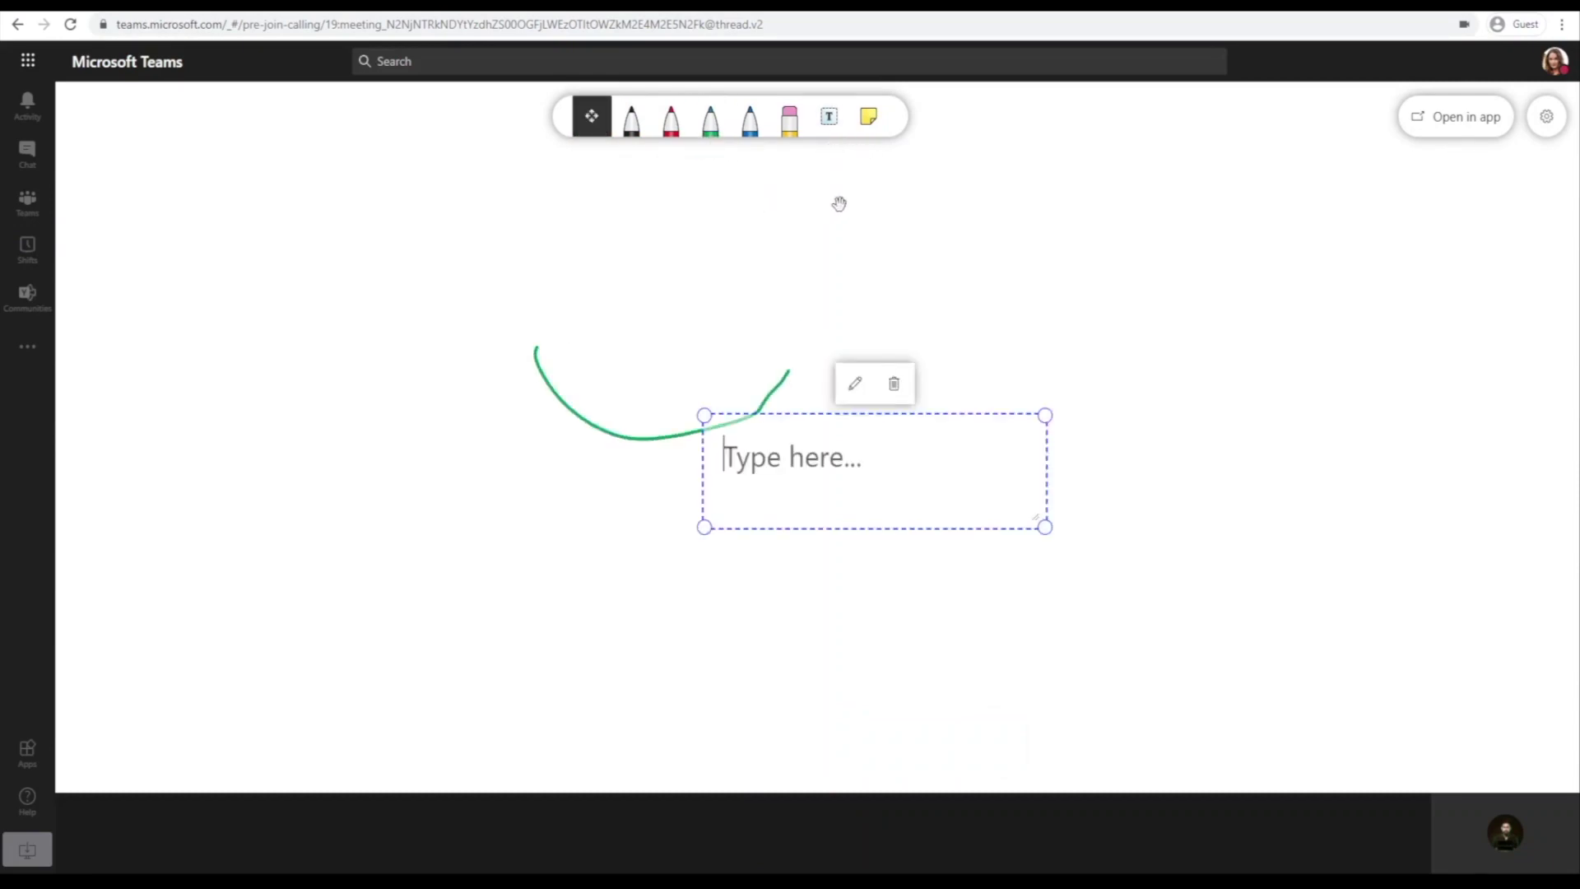
{"action": "left_click", "coordinate": [869, 116]}
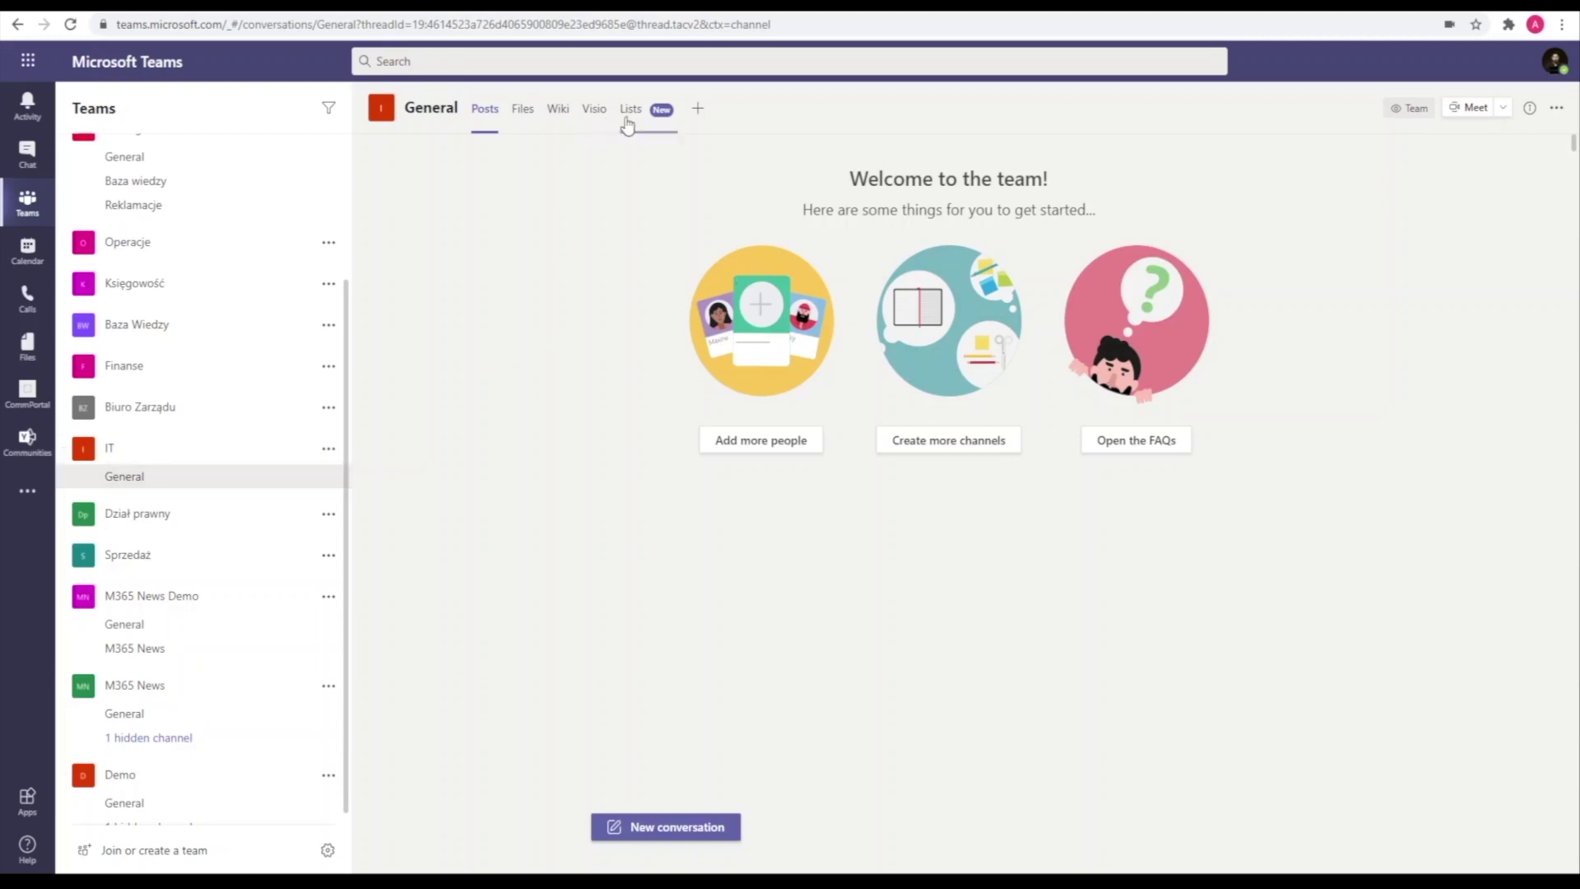
Step: Add a Visio tab named JumpStart to the IT team's General channel, showing Communication Jumpstart.vsdx
{"action": "left_click", "coordinate": [699, 110]}
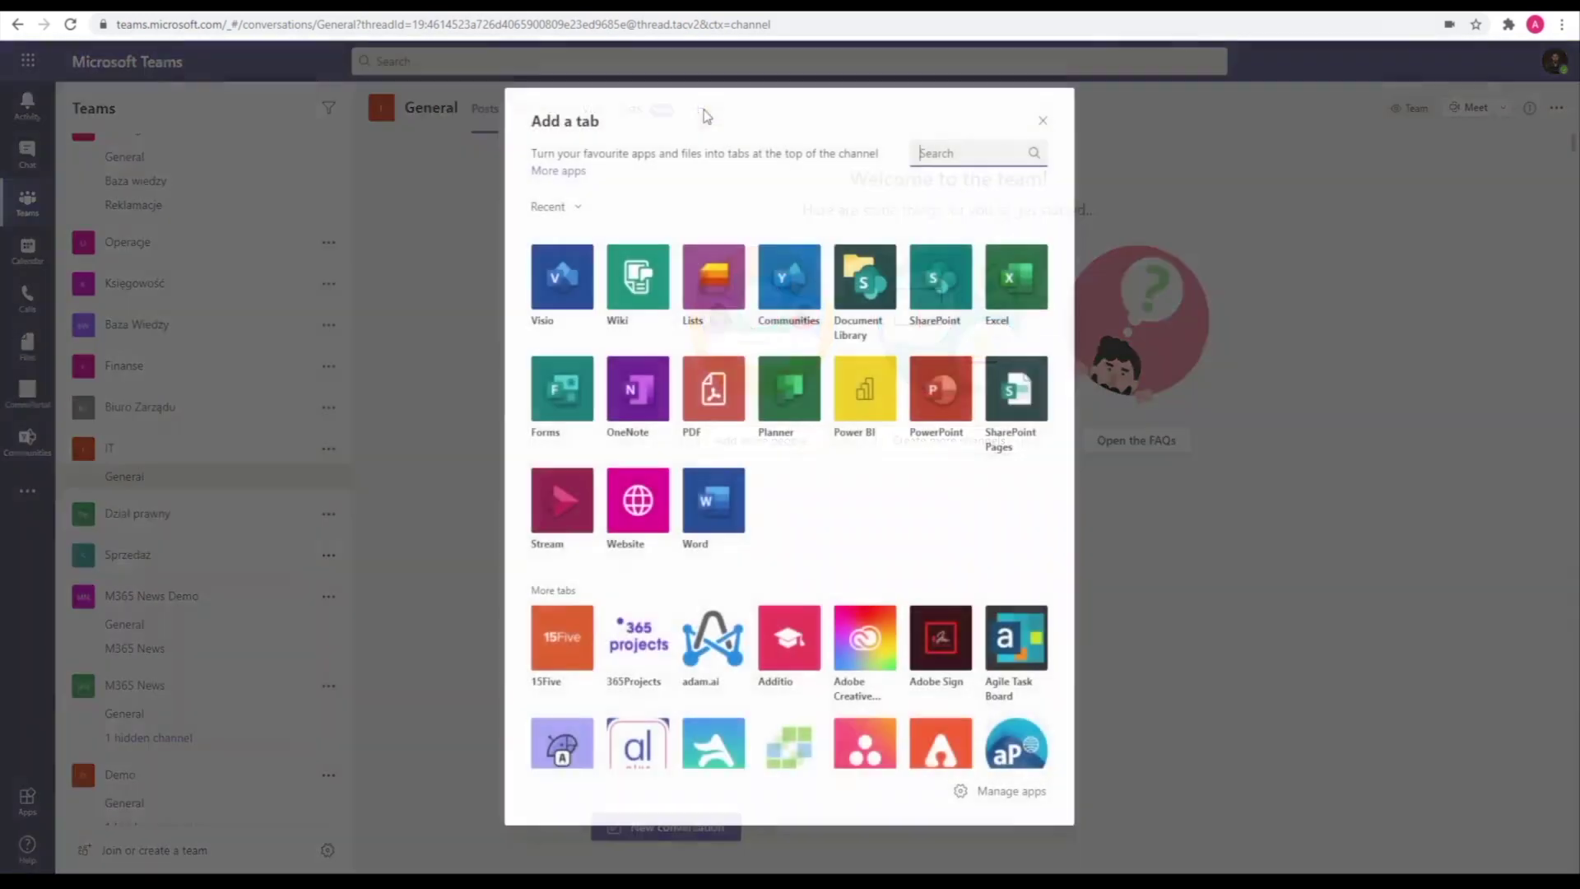
{"action": "left_click", "coordinate": [579, 279]}
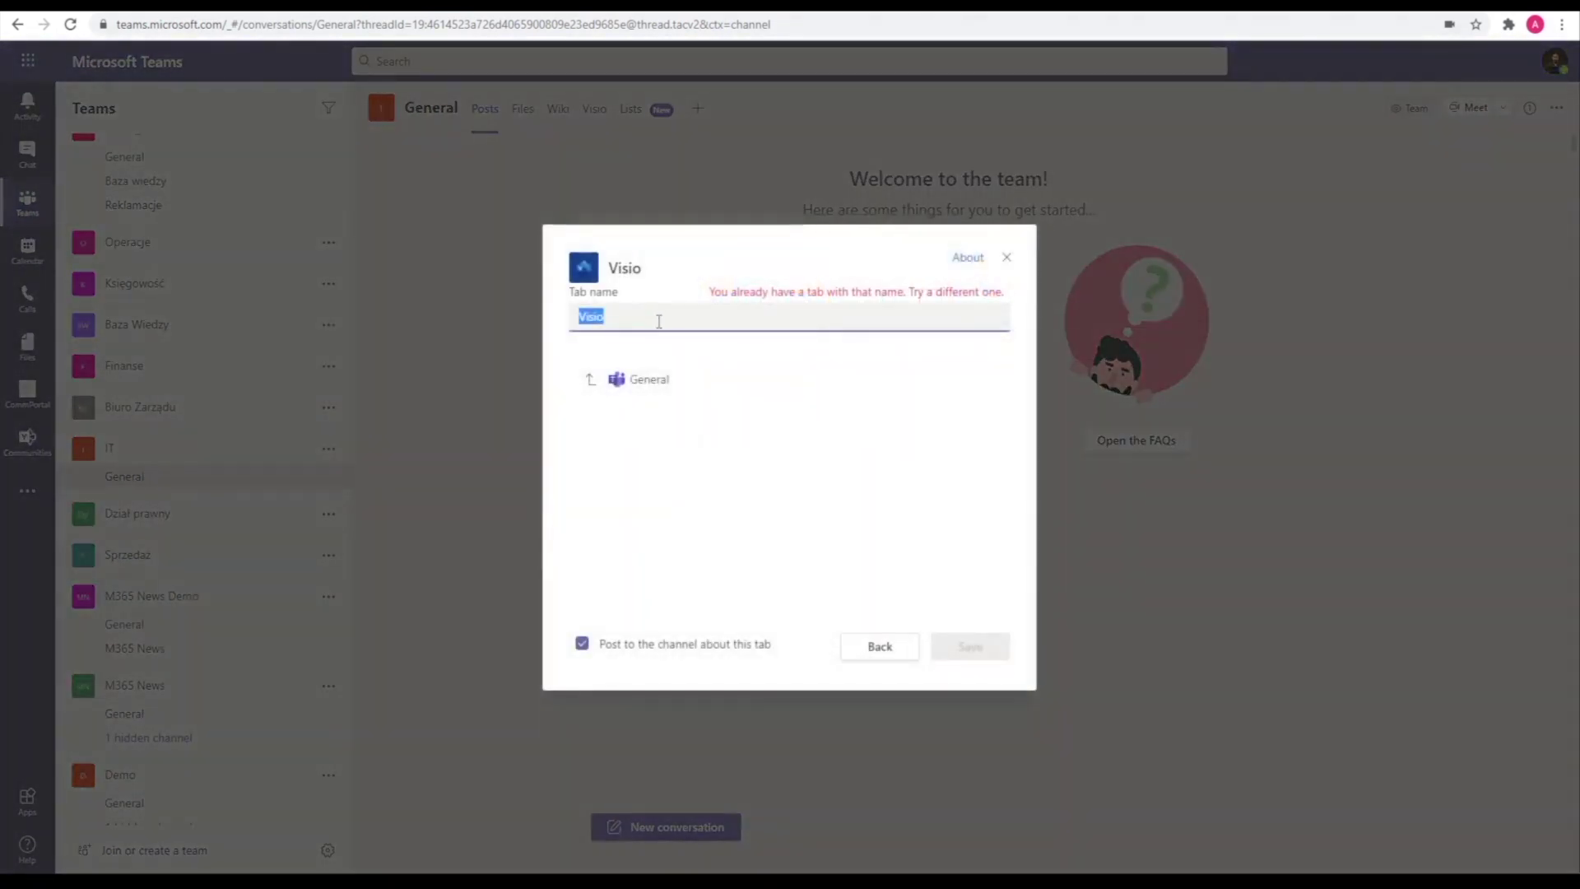
{"action": "left_click", "coordinate": [624, 315]}
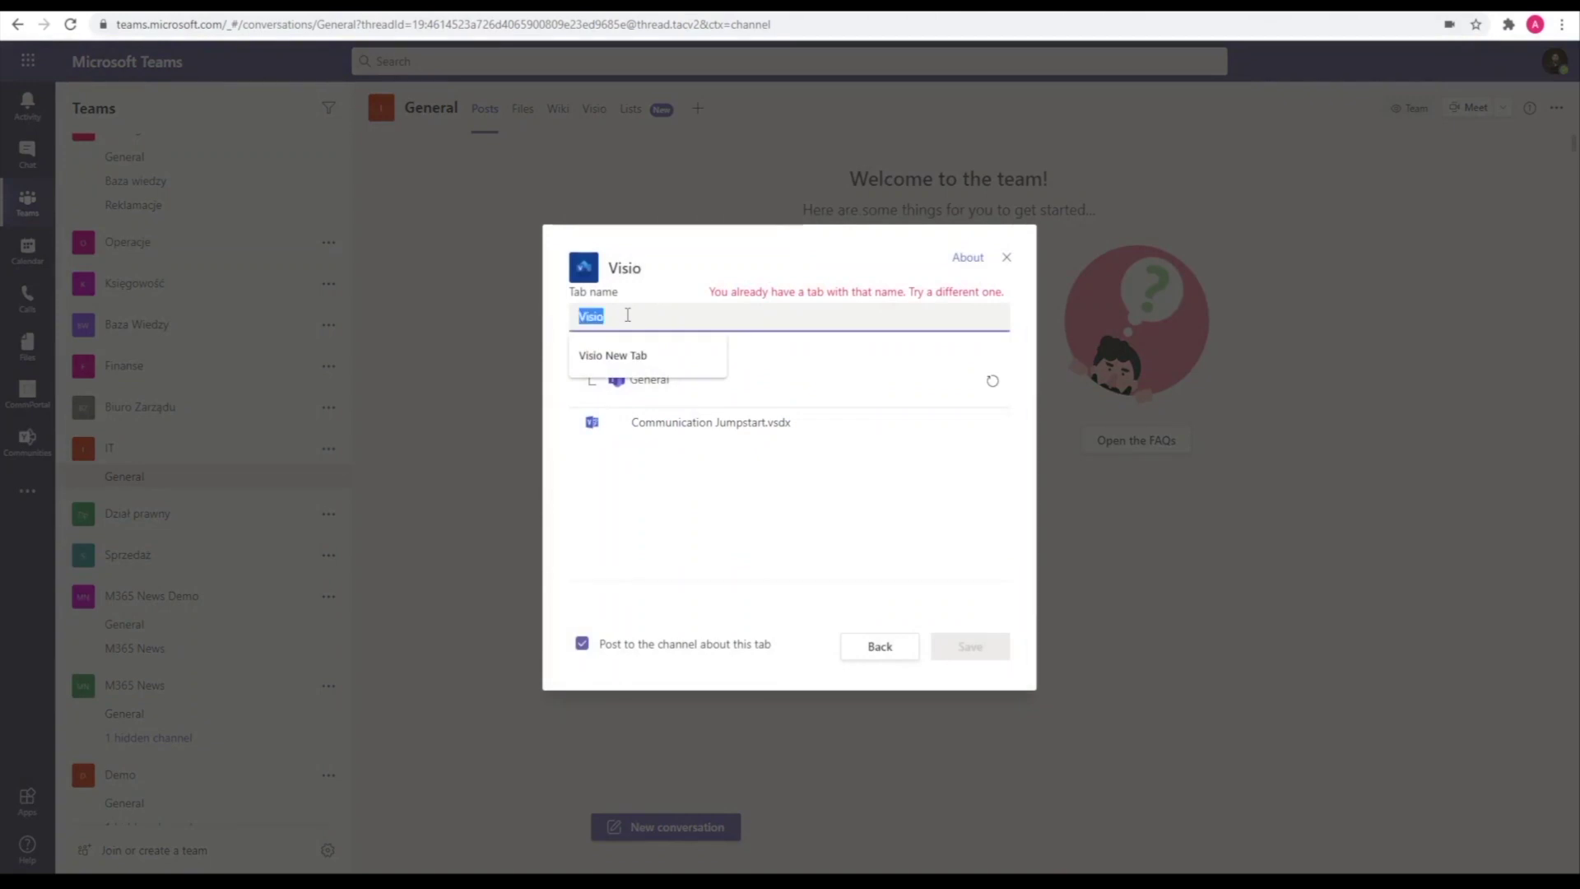
{"action": "type", "text": "JumpStart"}
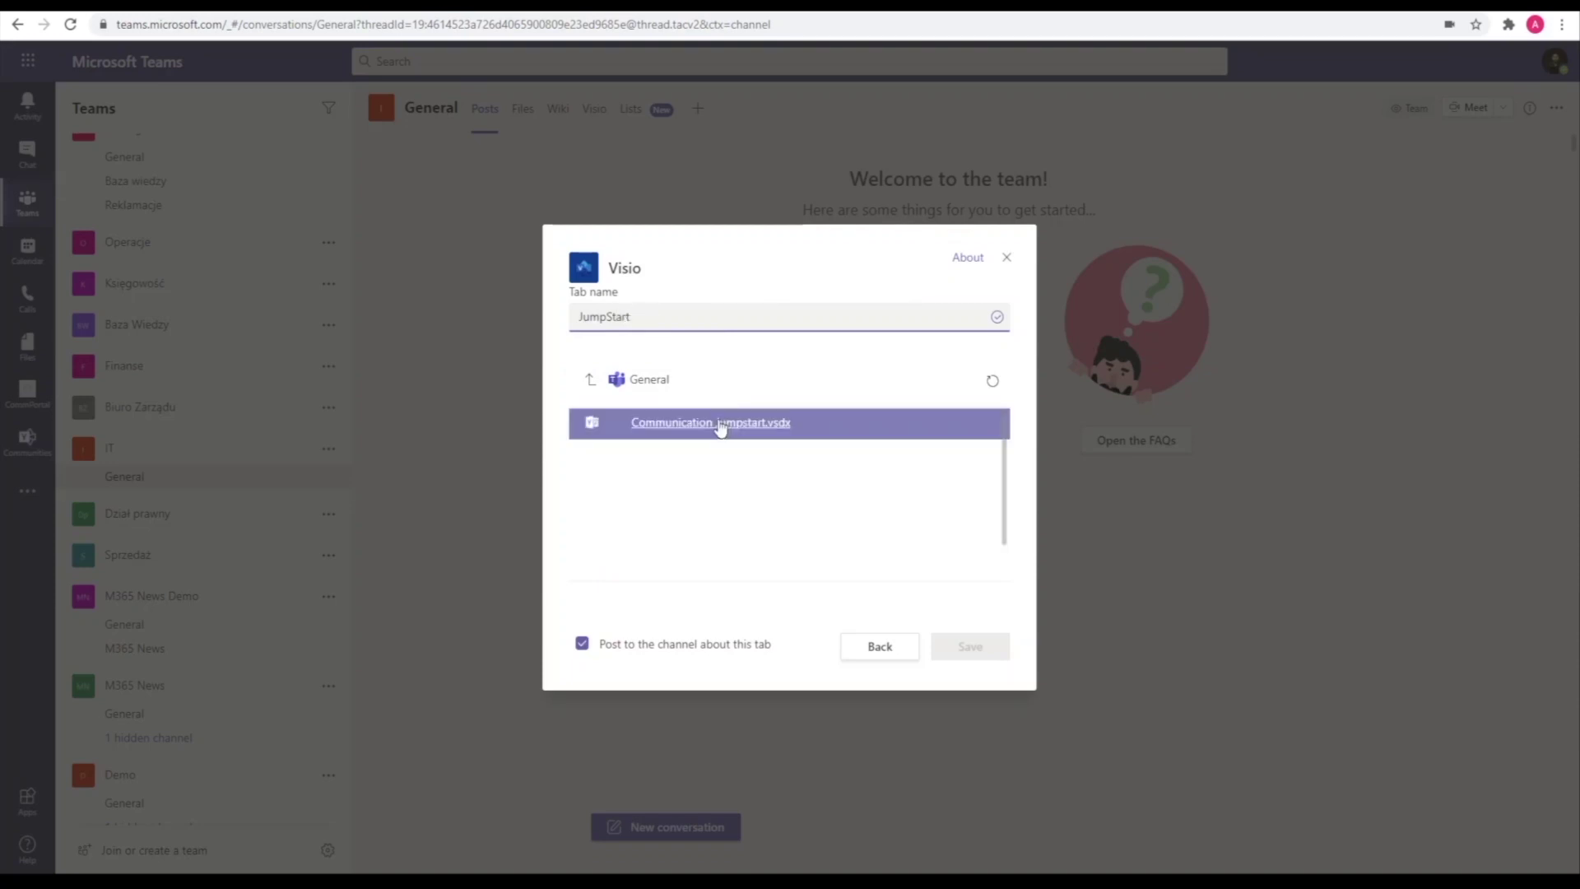
{"action": "left_click", "coordinate": [721, 426]}
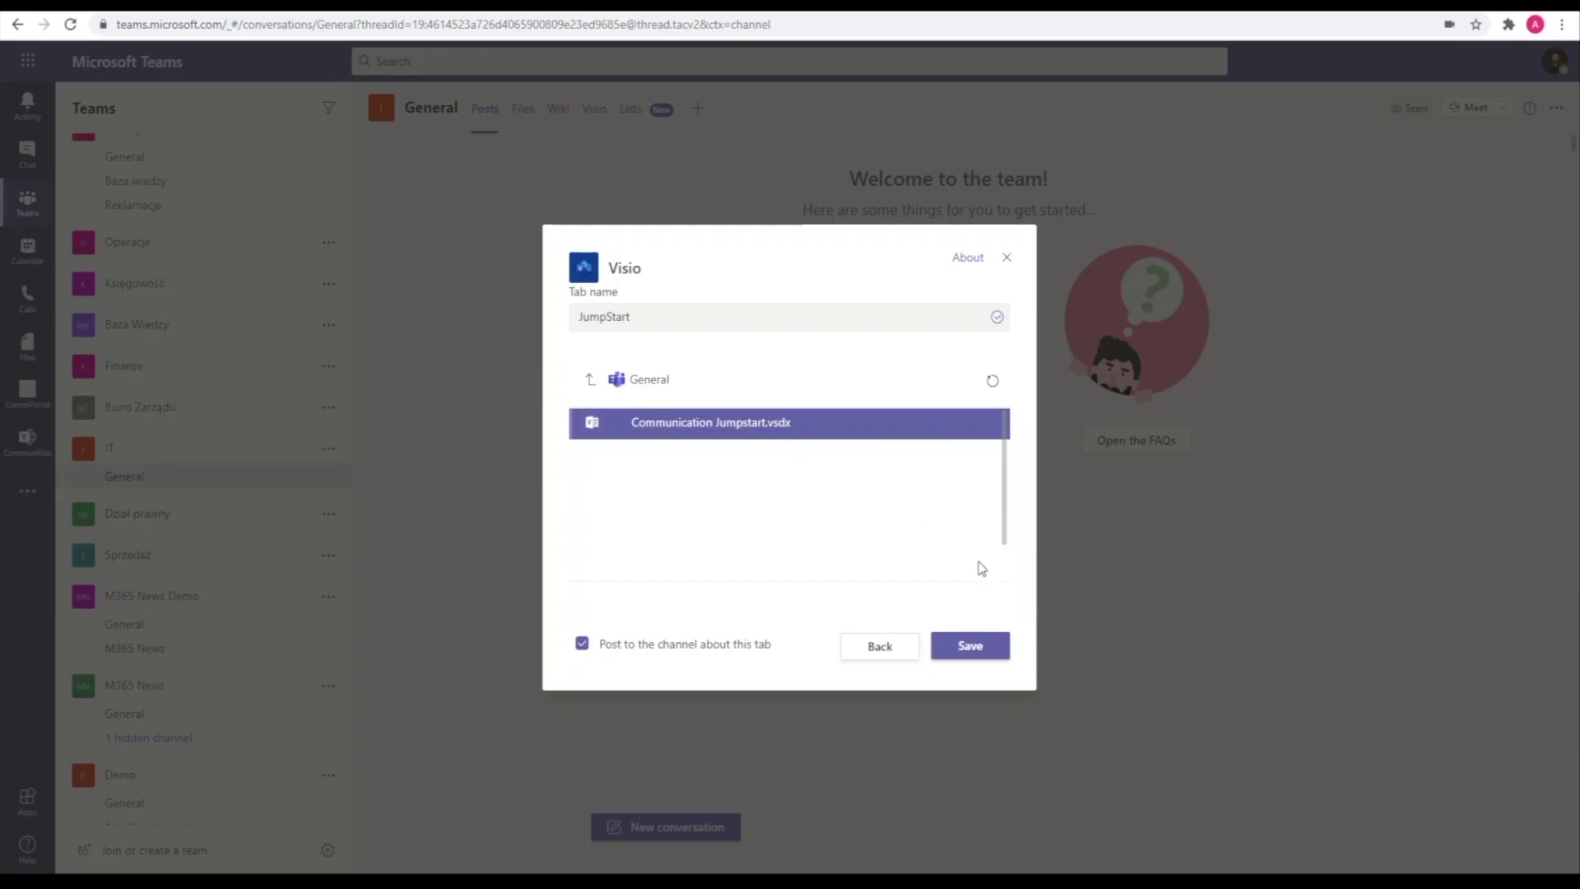
{"action": "left_click", "coordinate": [970, 647]}
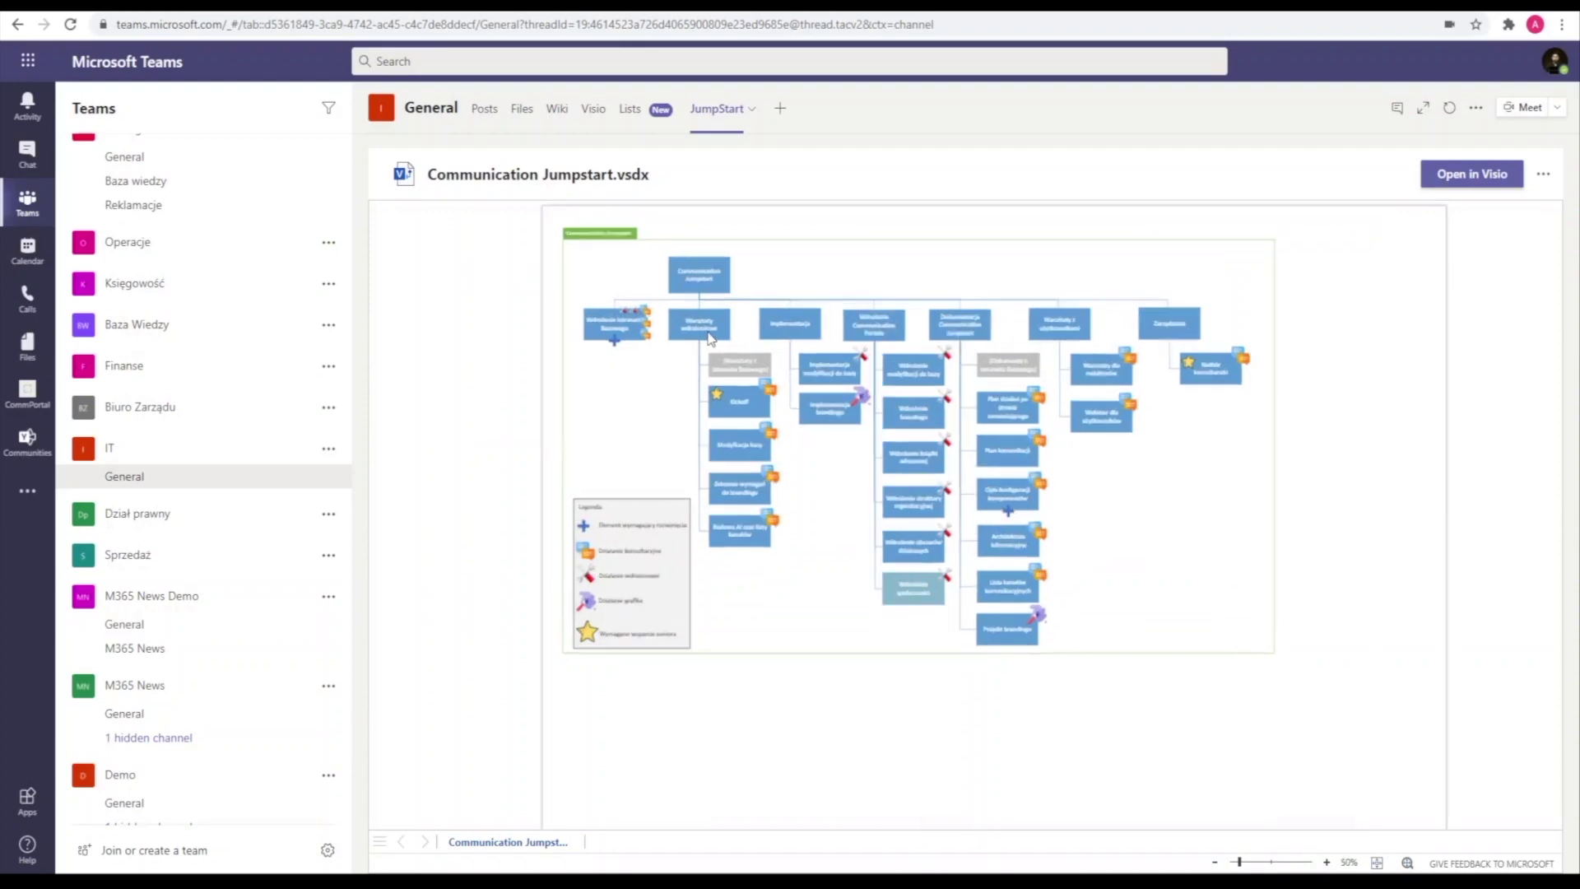
Step: Examine the Communication Jumpstart diagram up close and select its Warsztaty wdrożeniowe box
{"action": "scroll", "coordinate": [711, 338], "scroll_direction": "up", "scroll_amount": 2}
{"action": "scroll", "coordinate": [701, 271], "scroll_direction": "up", "scroll_amount": 5}
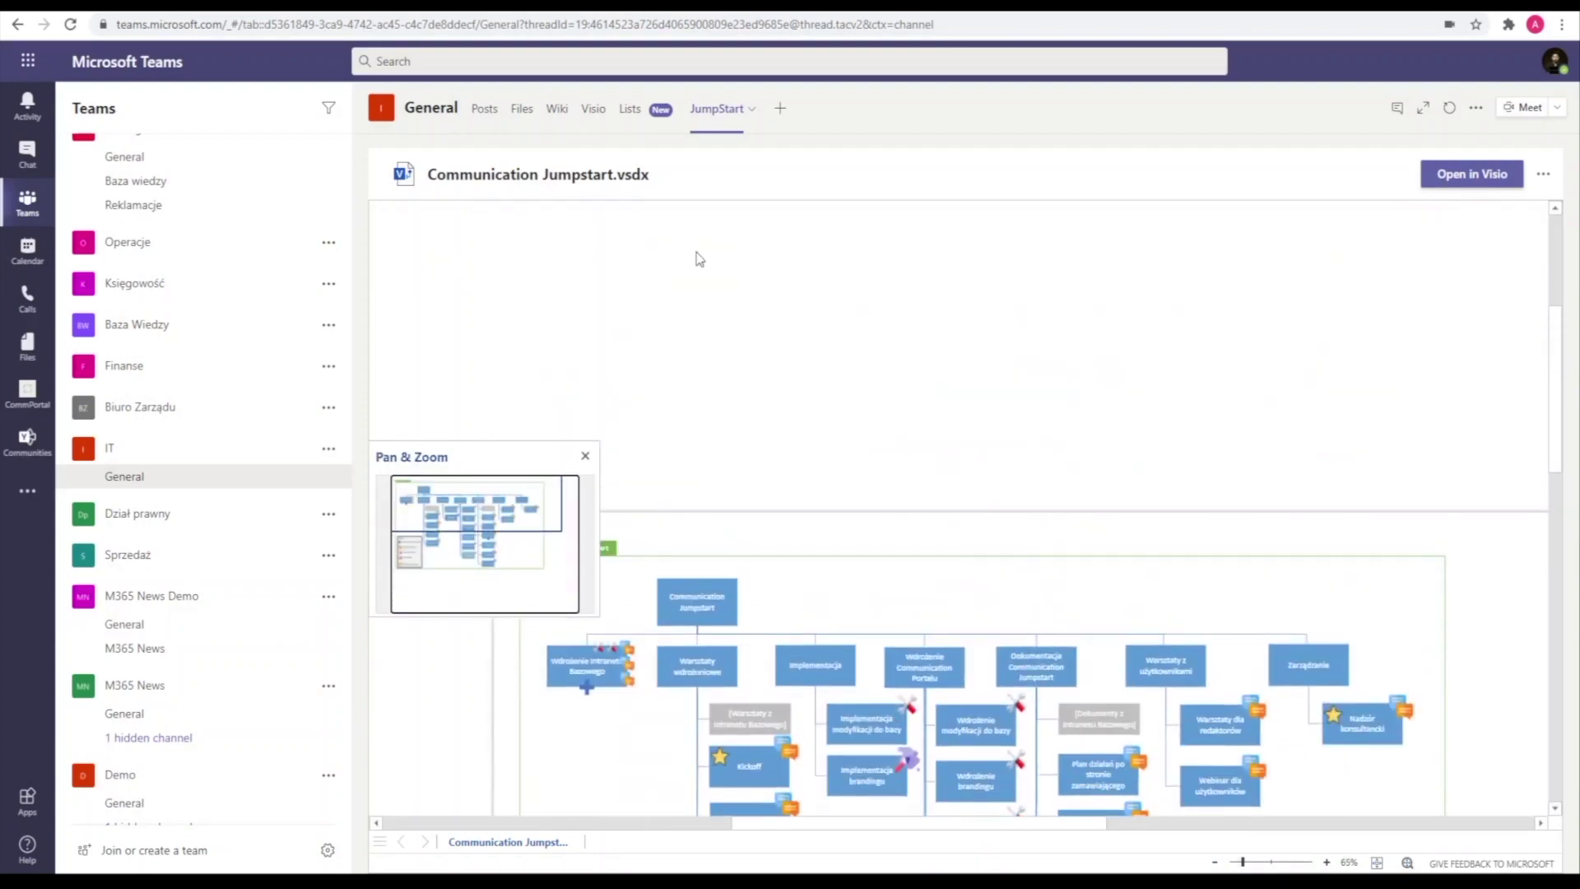
{"action": "scroll", "coordinate": [734, 359], "scroll_direction": "down", "scroll_amount": 5}
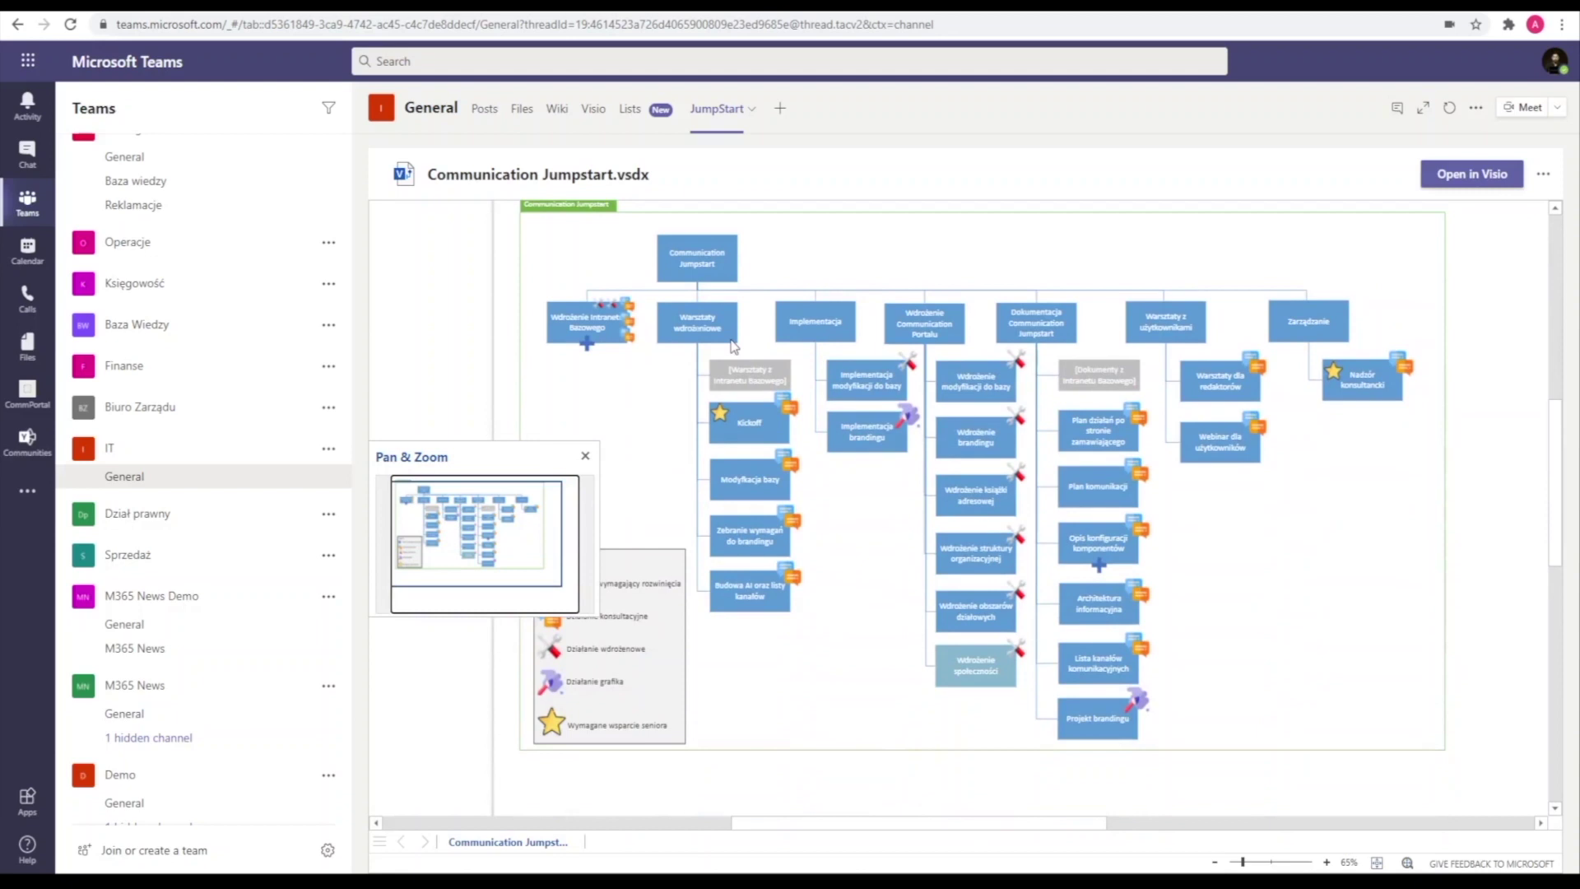
{"action": "scroll", "coordinate": [731, 344], "scroll_direction": "up", "scroll_amount": 1}
{"action": "left_click", "coordinate": [731, 345]}
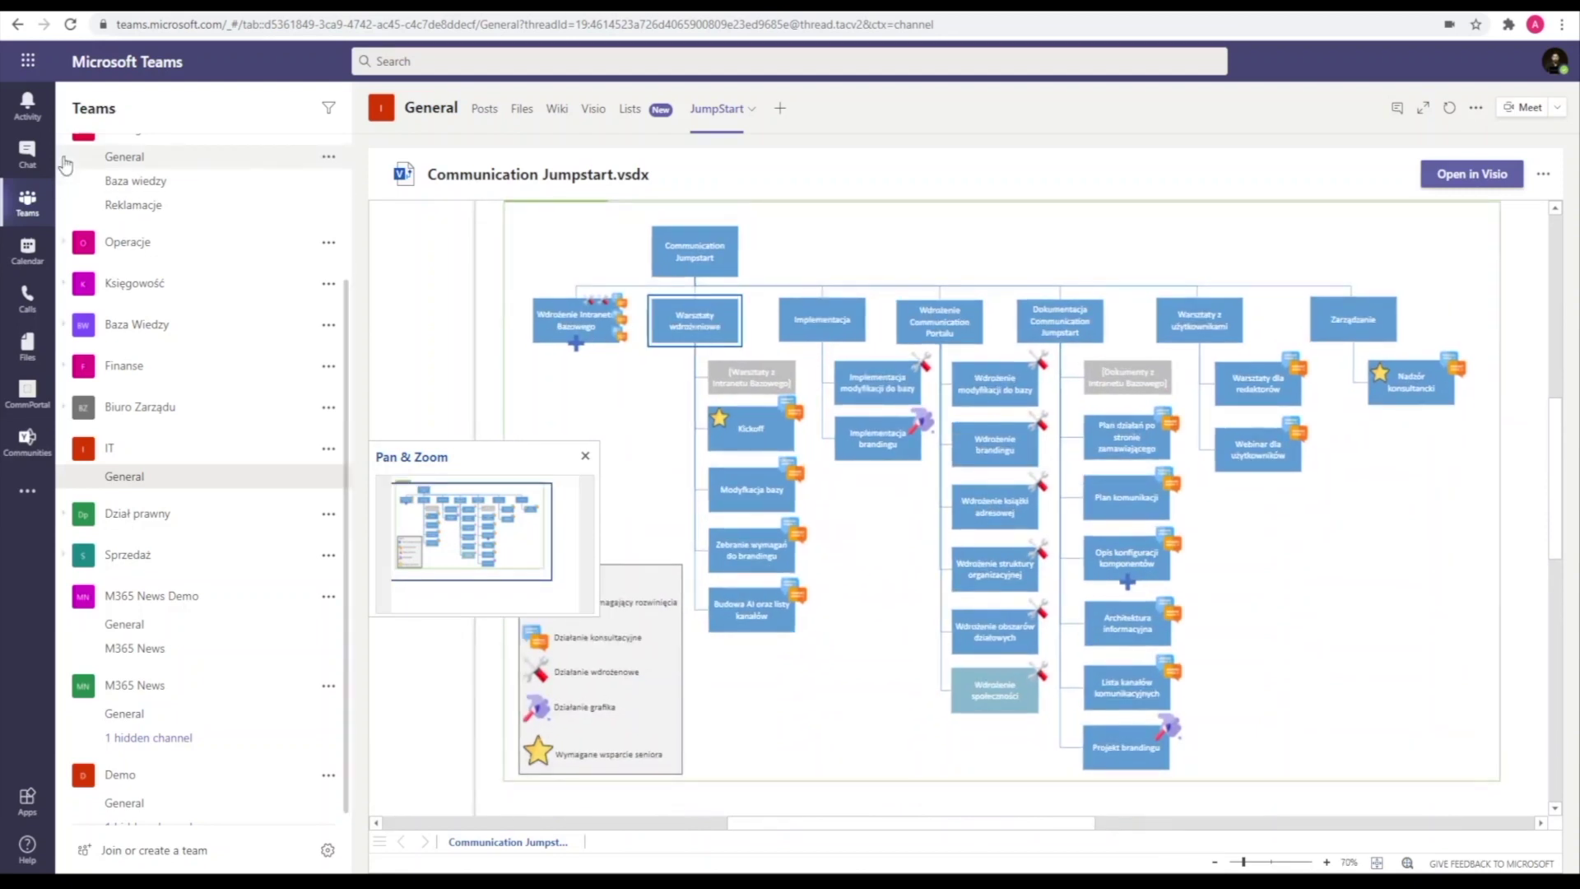
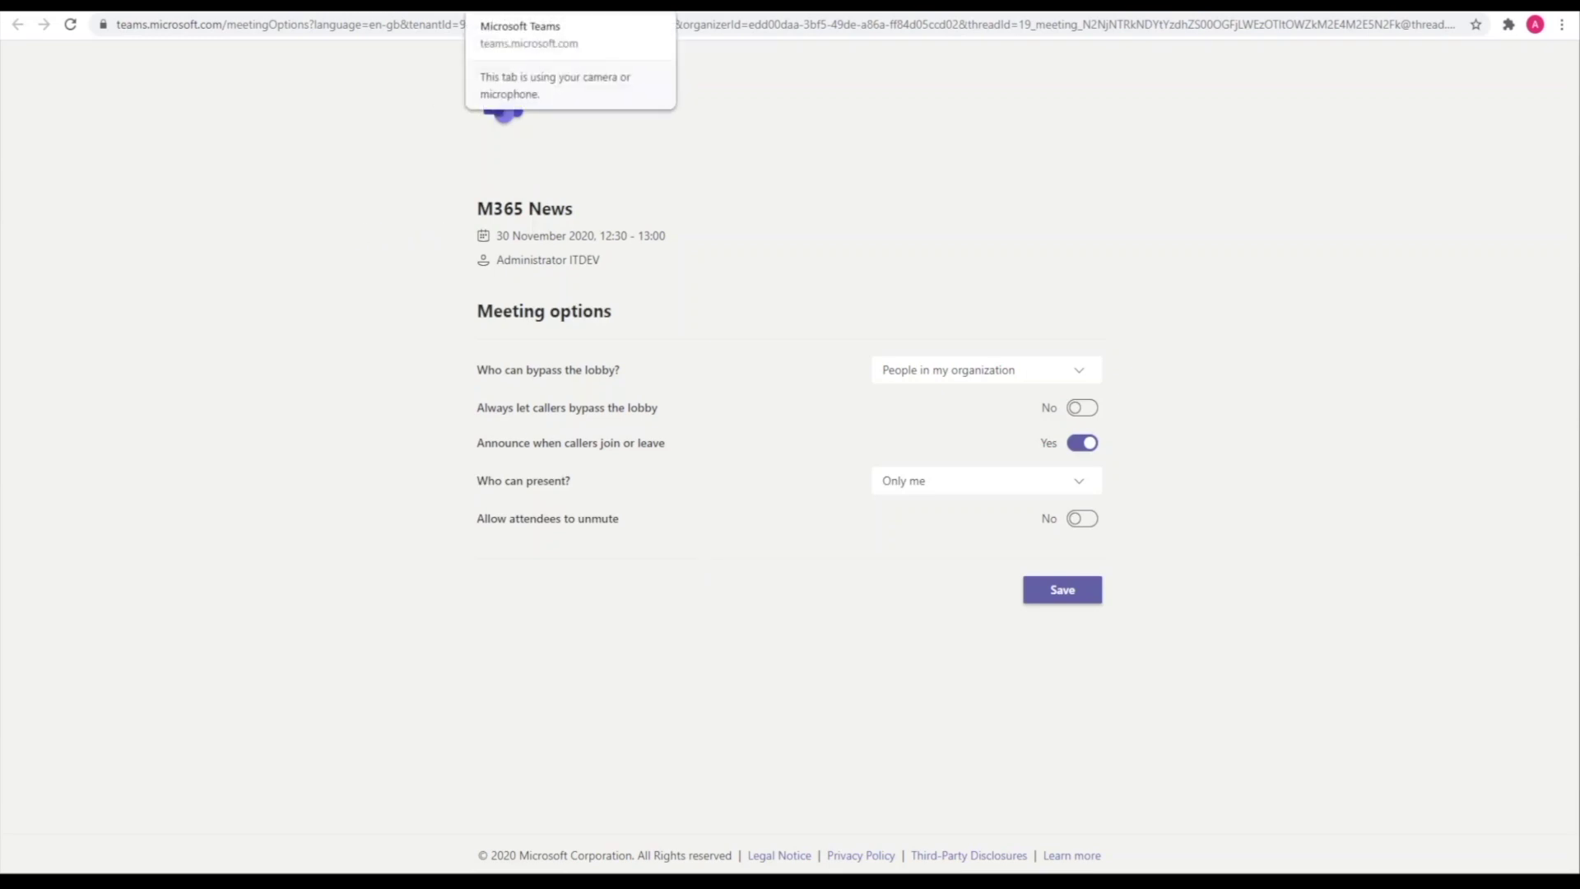
Step: Return from the meeting options to the running M365 News meeting and show its participants
{"action": "left_click", "coordinate": [535, 5]}
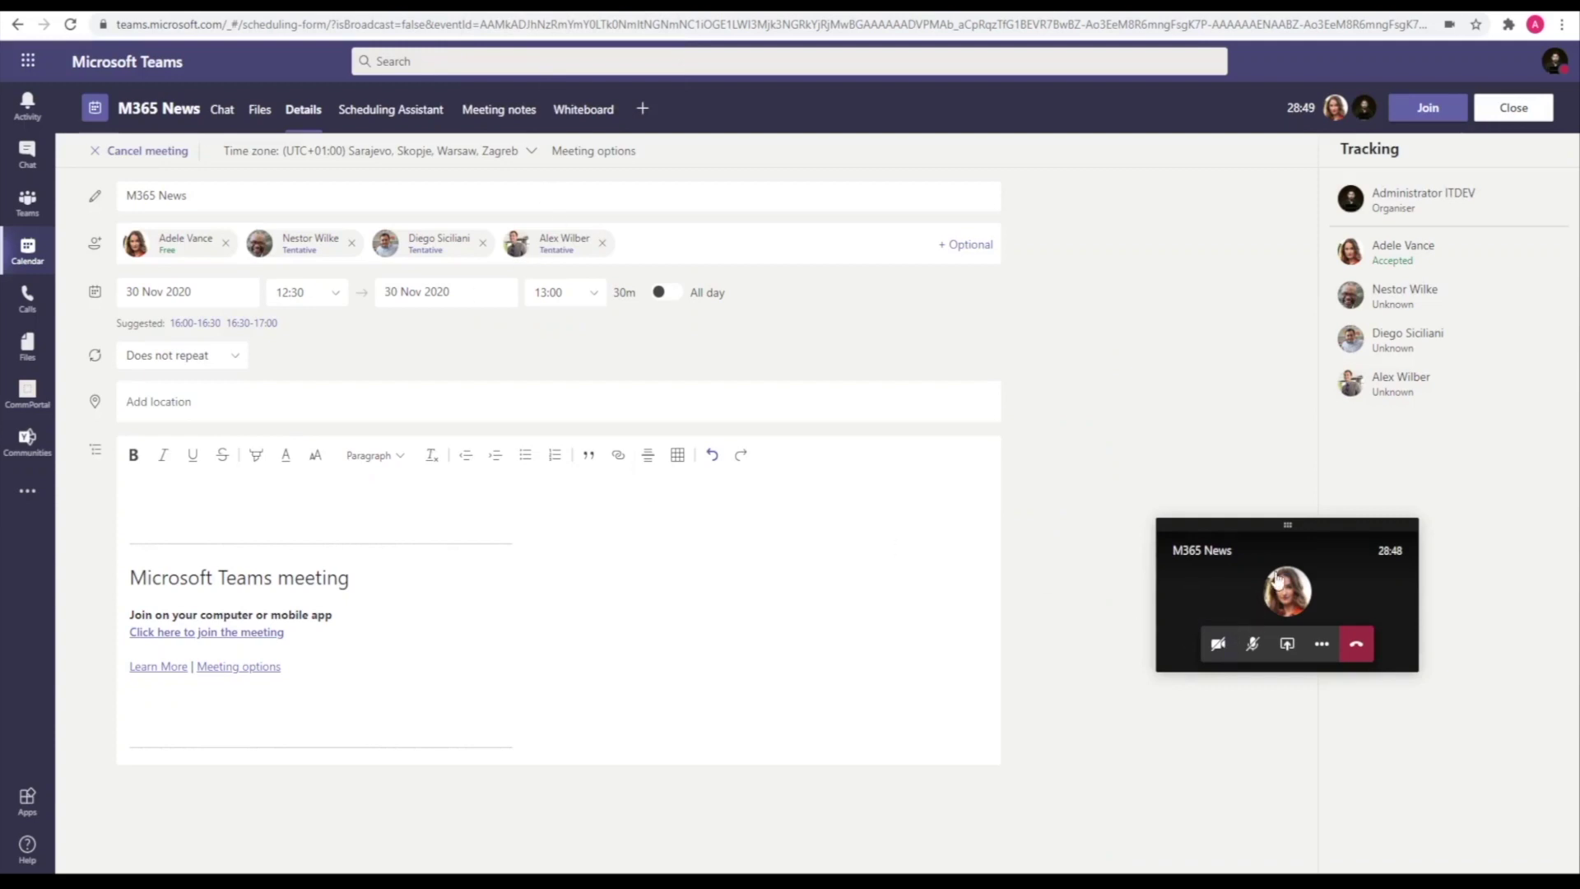
{"action": "left_click", "coordinate": [1210, 592]}
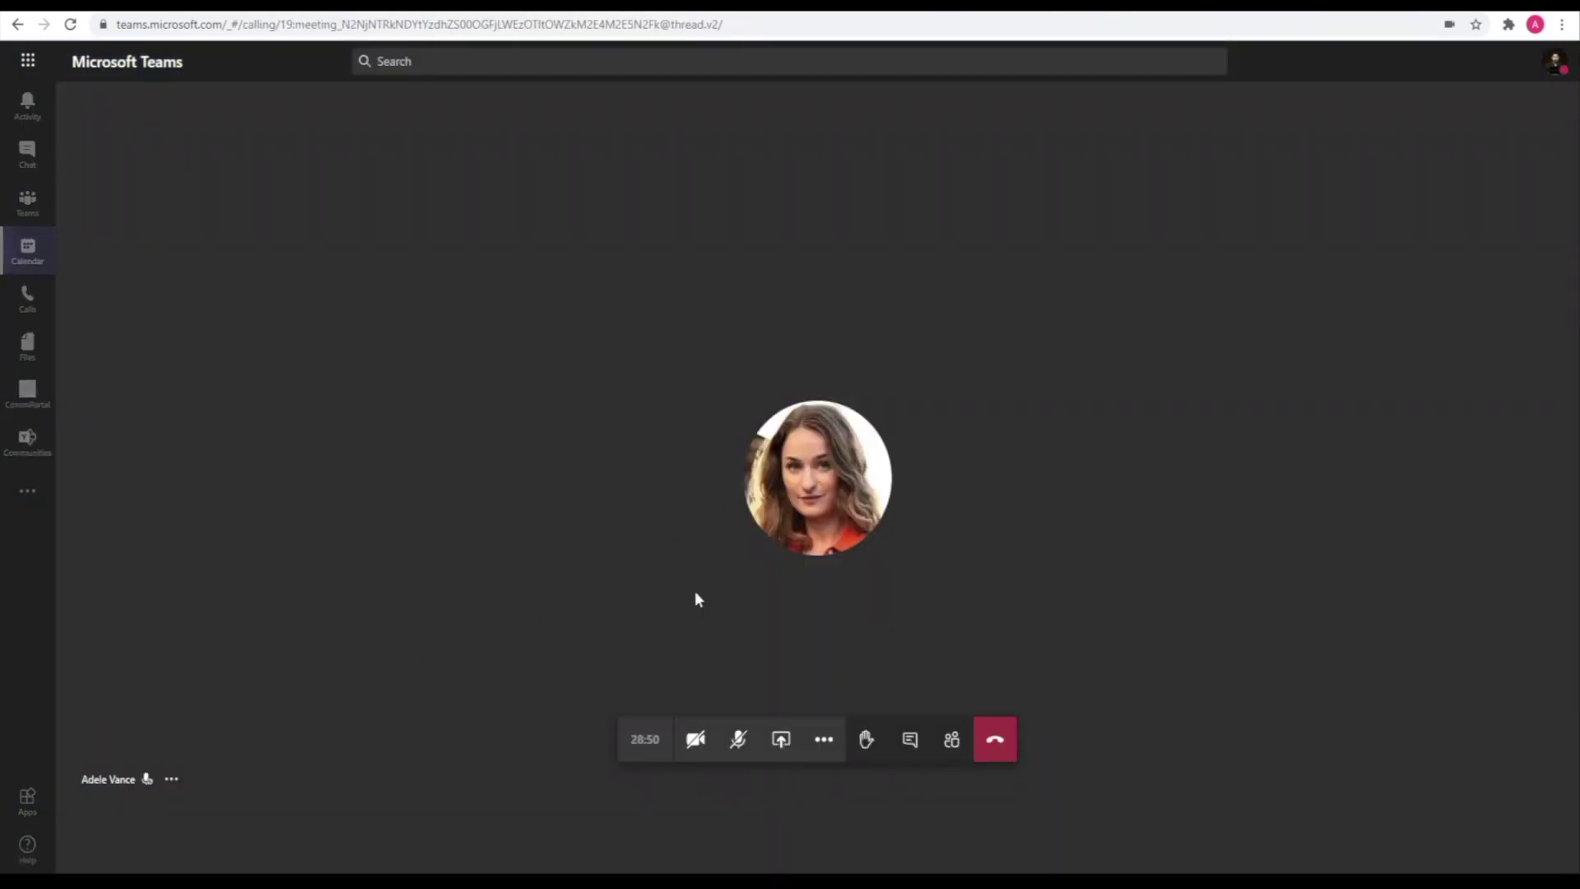
{"action": "mouse_move", "coordinate": [836, 457]}
{"action": "left_click", "coordinate": [951, 739]}
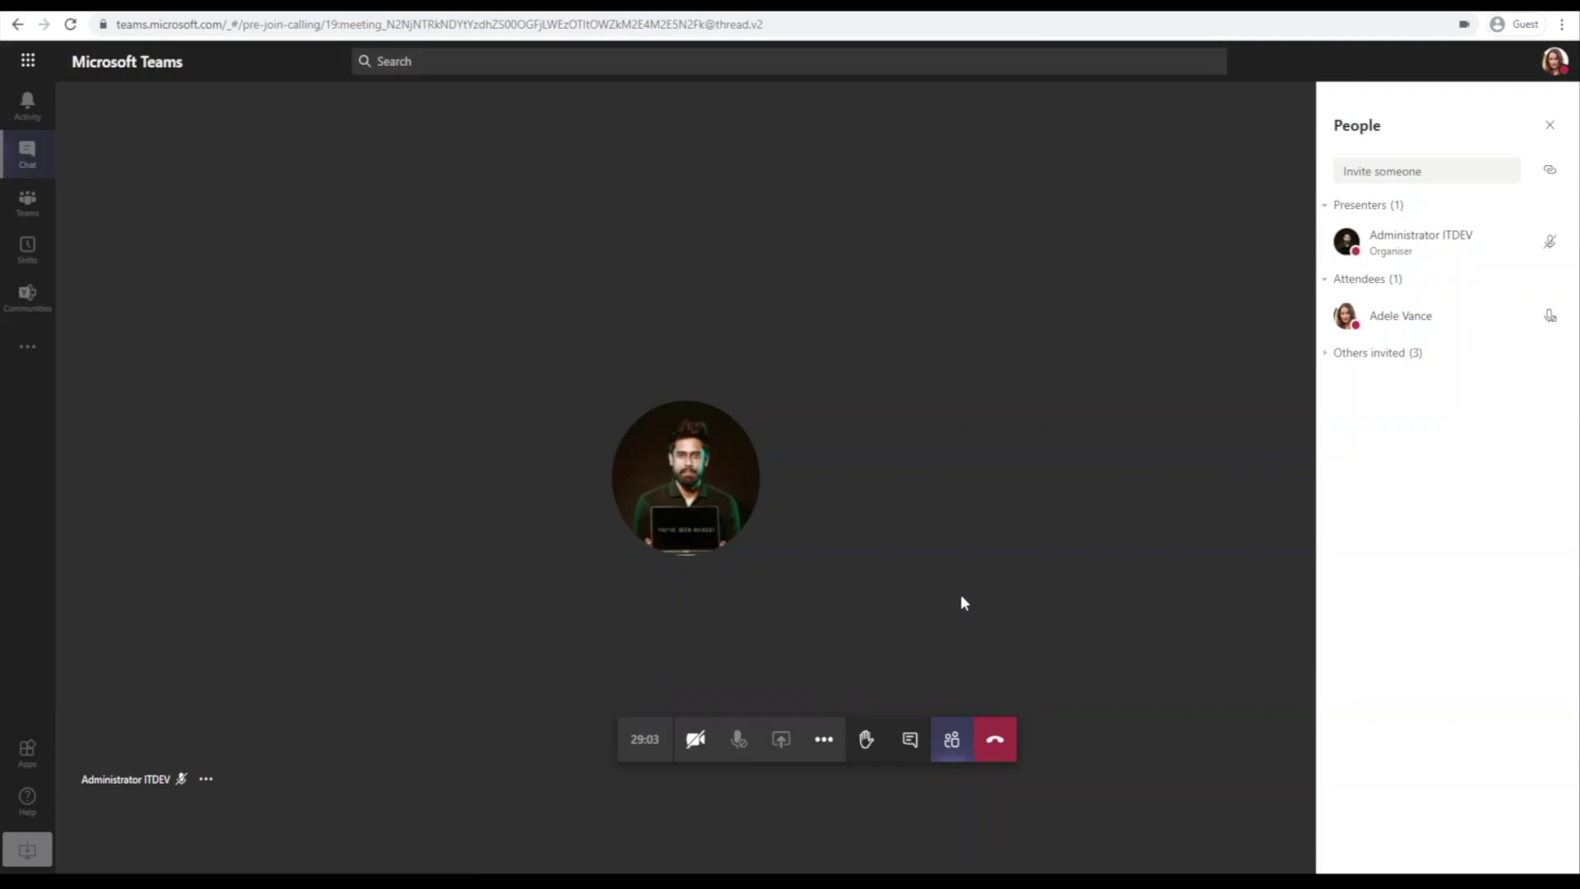
Step: Raise the attendee's hand in the participant's session and, as organiser, allow that attendee to unmute
{"action": "left_click", "coordinate": [865, 745]}
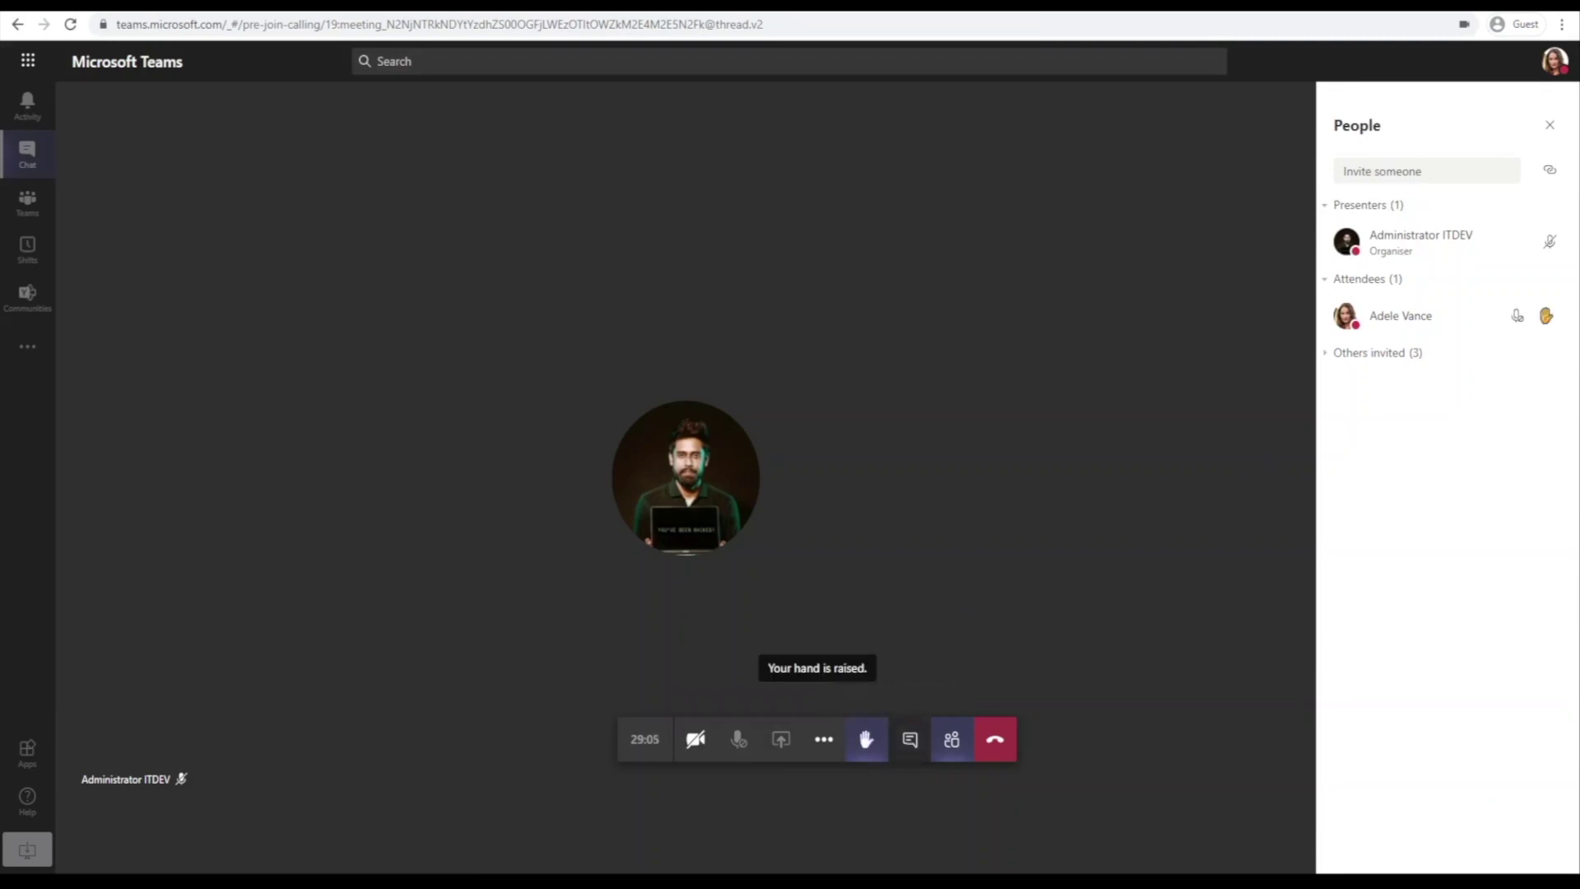
{"action": "key", "text": "alt+Tab"}
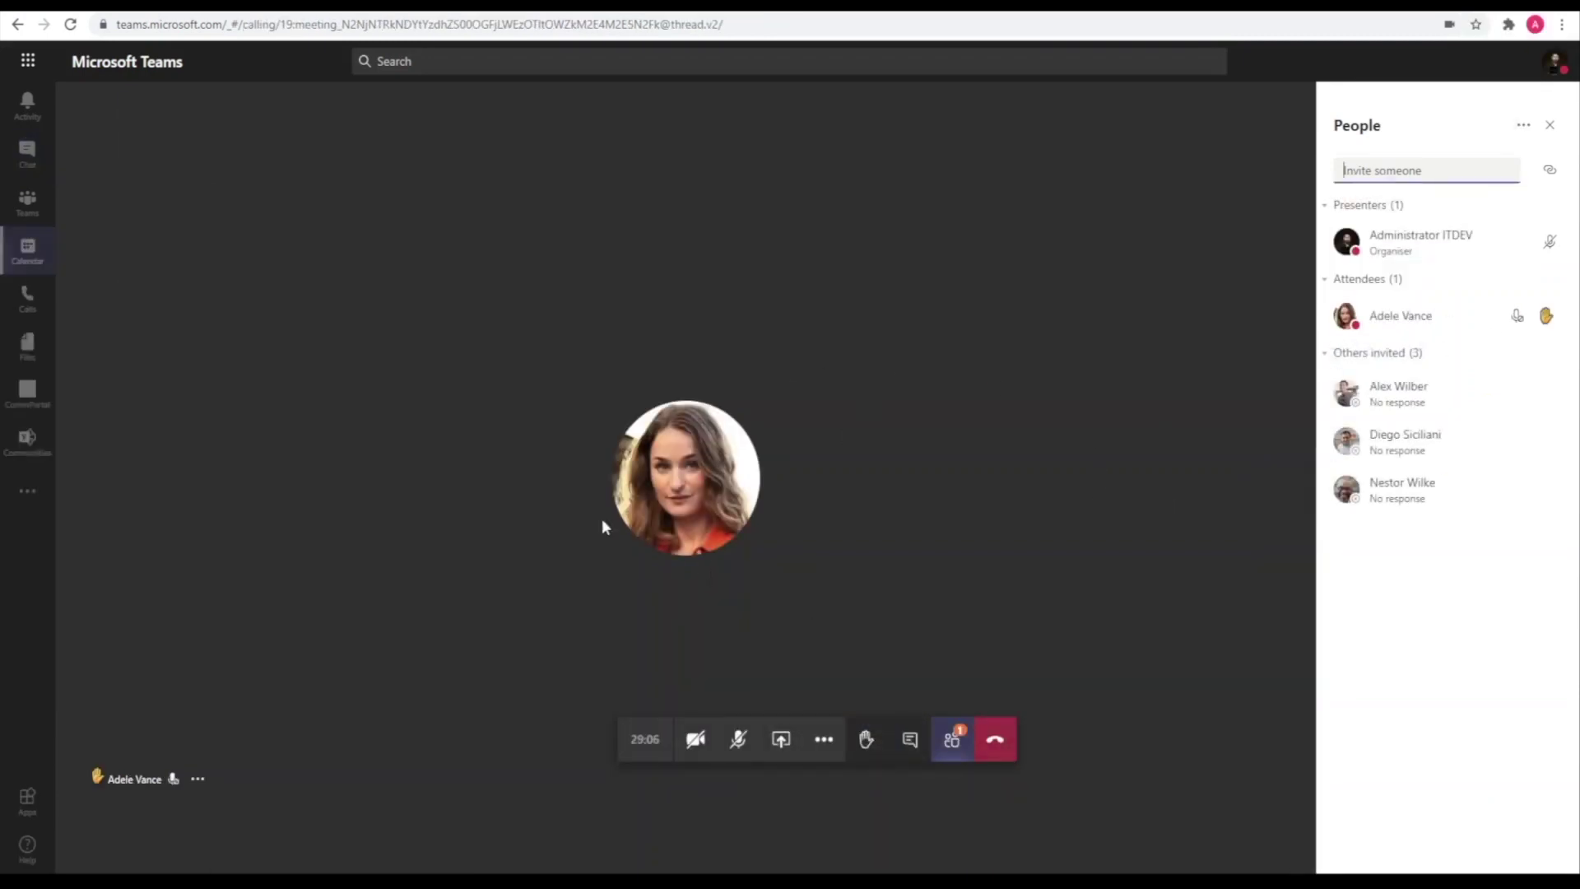
{"action": "right_click", "coordinate": [1424, 333]}
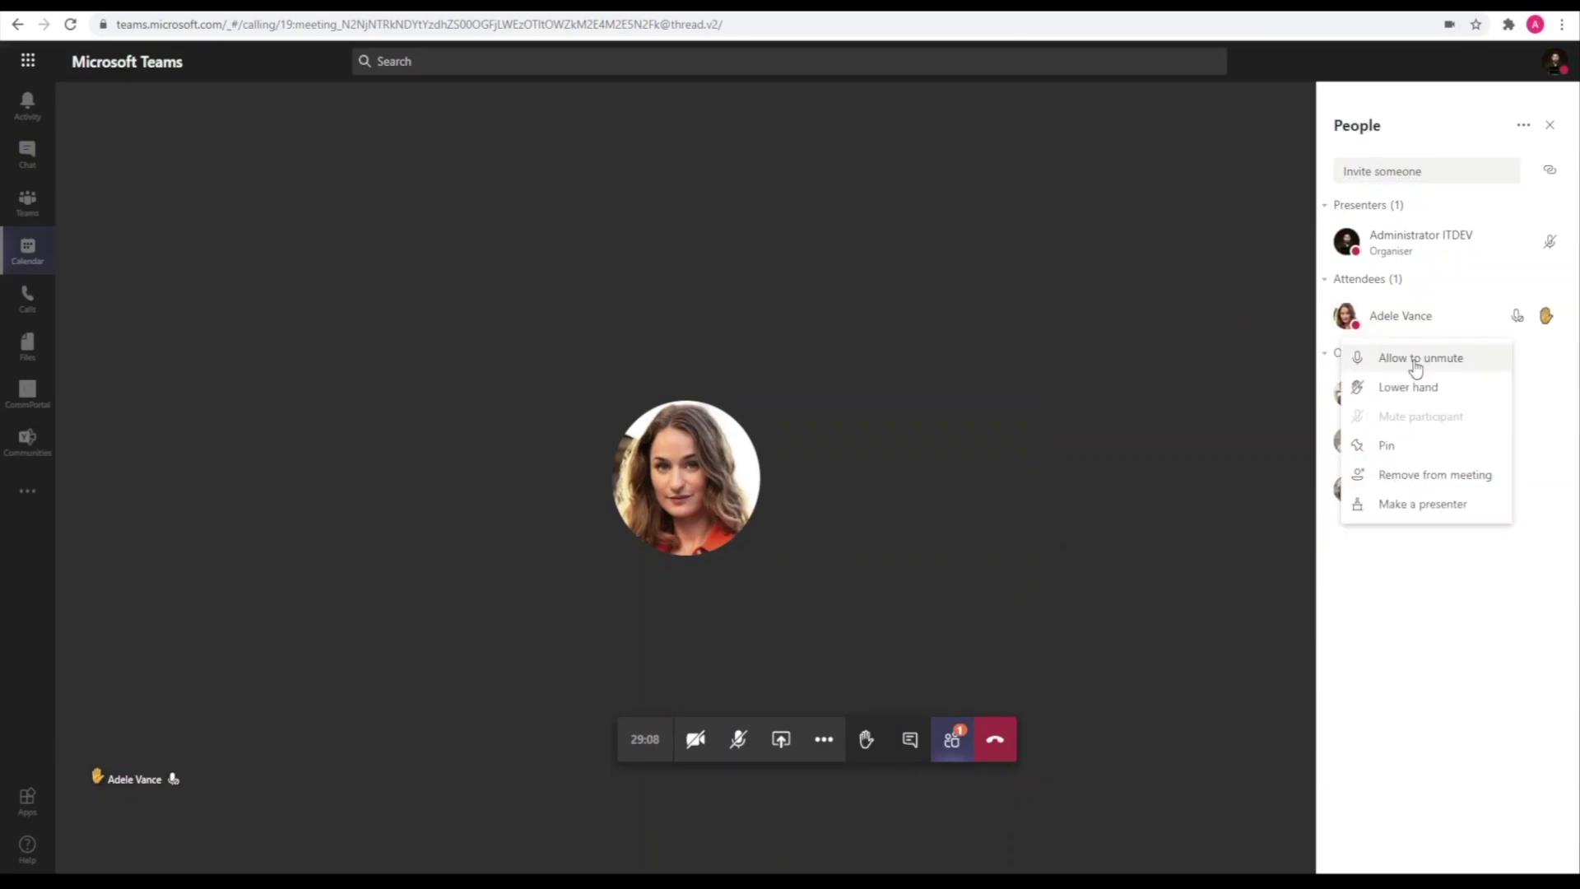
{"action": "left_click", "coordinate": [1416, 359]}
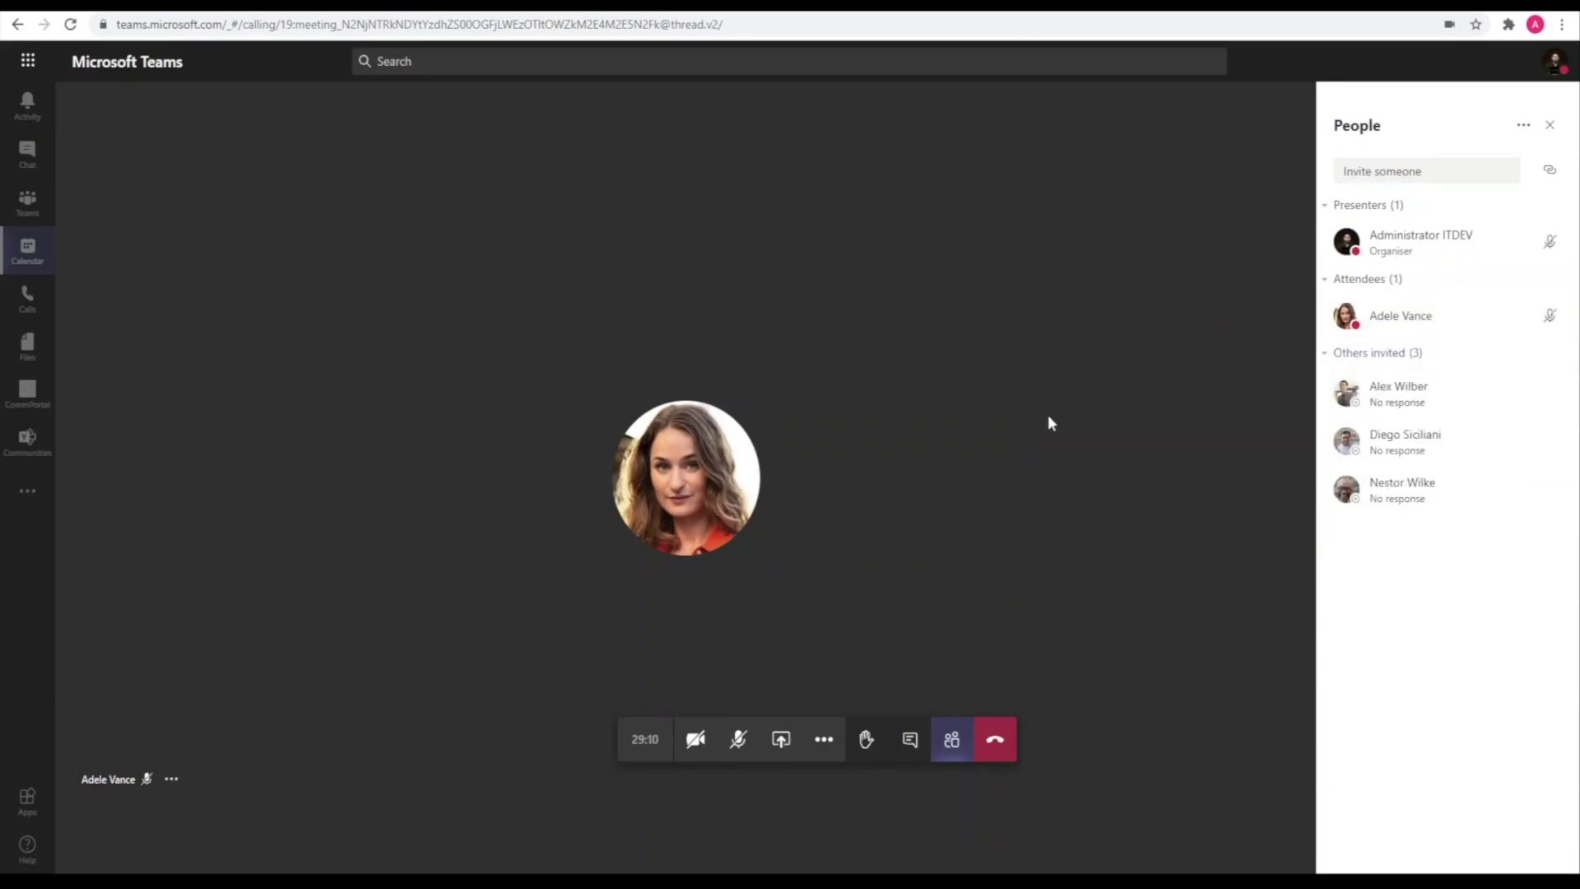
Step: Unmute and mute the microphone in the attendee's session and open that attendee's options in the organiser's session
{"action": "key", "text": "alt+Tab"}
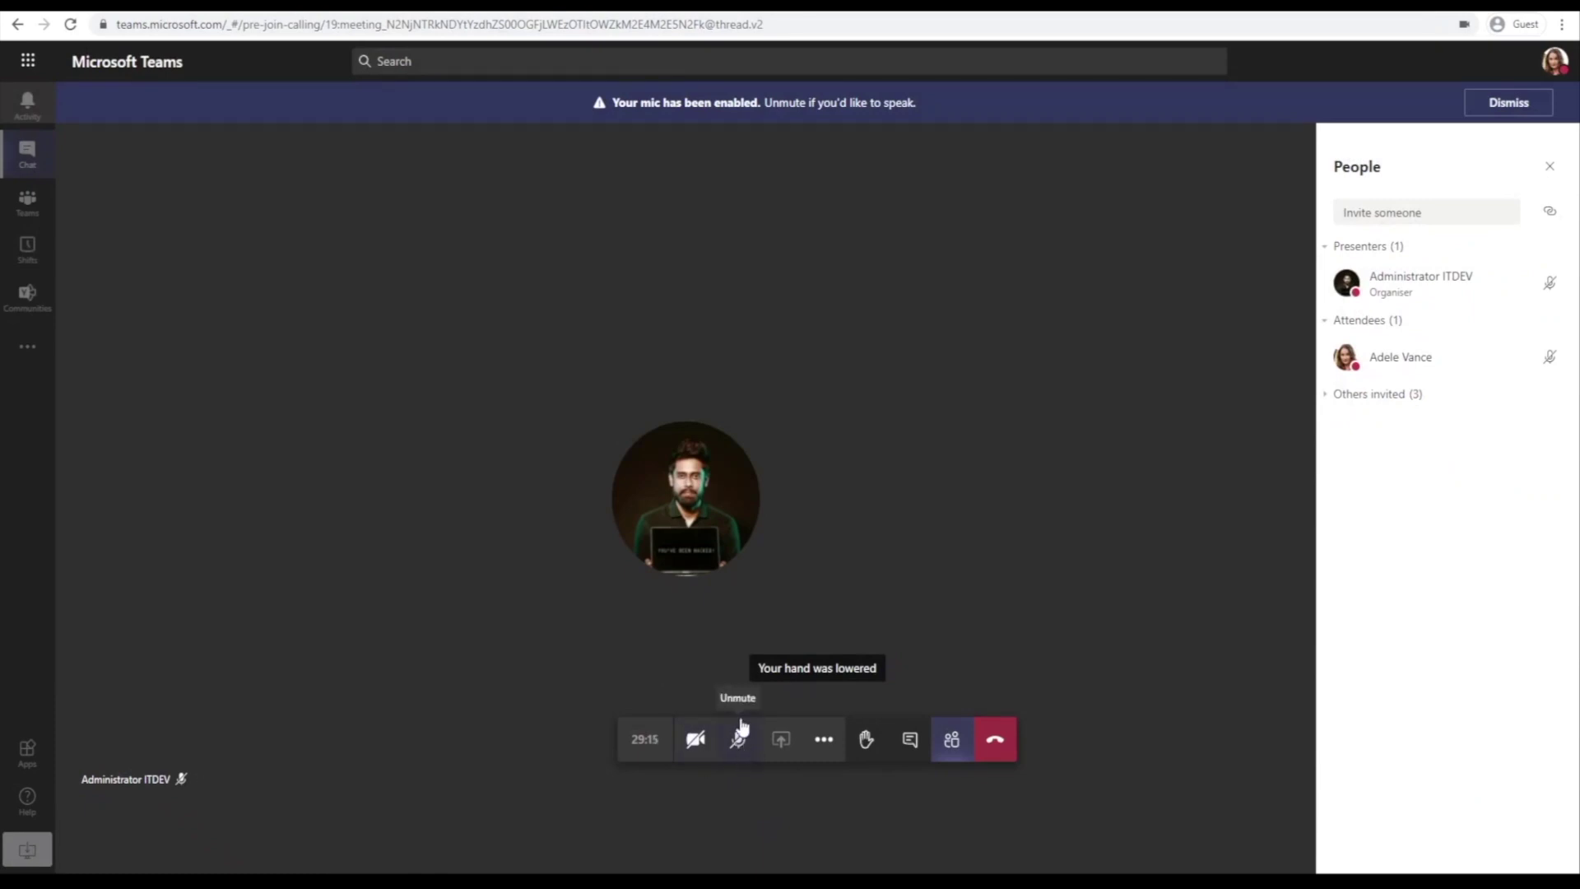
{"action": "left_click", "coordinate": [739, 741]}
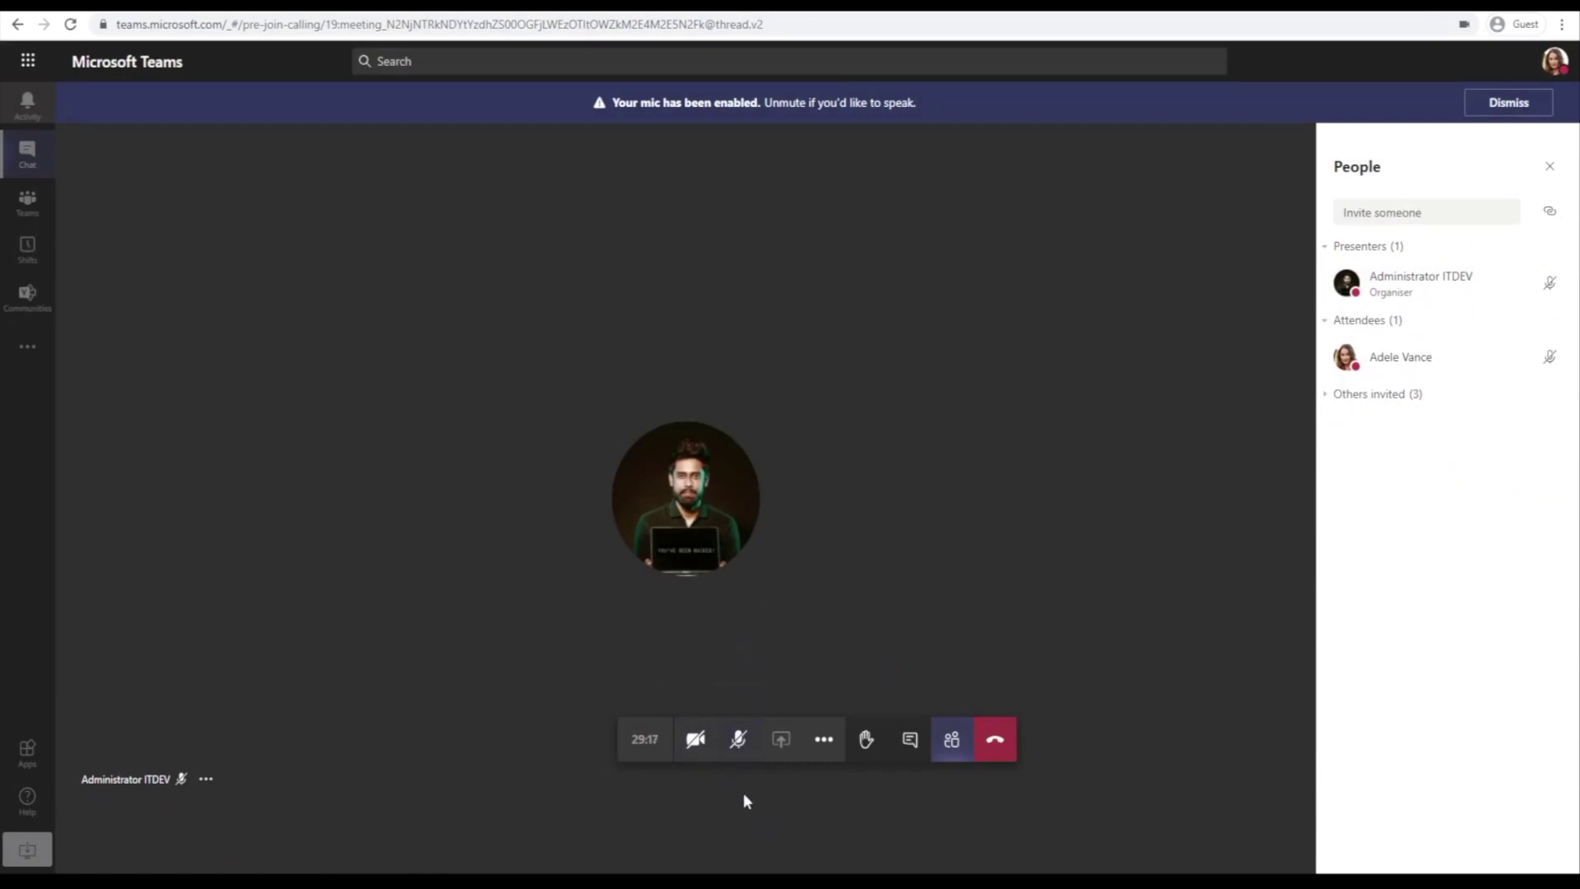
{"action": "left_click", "coordinate": [739, 741]}
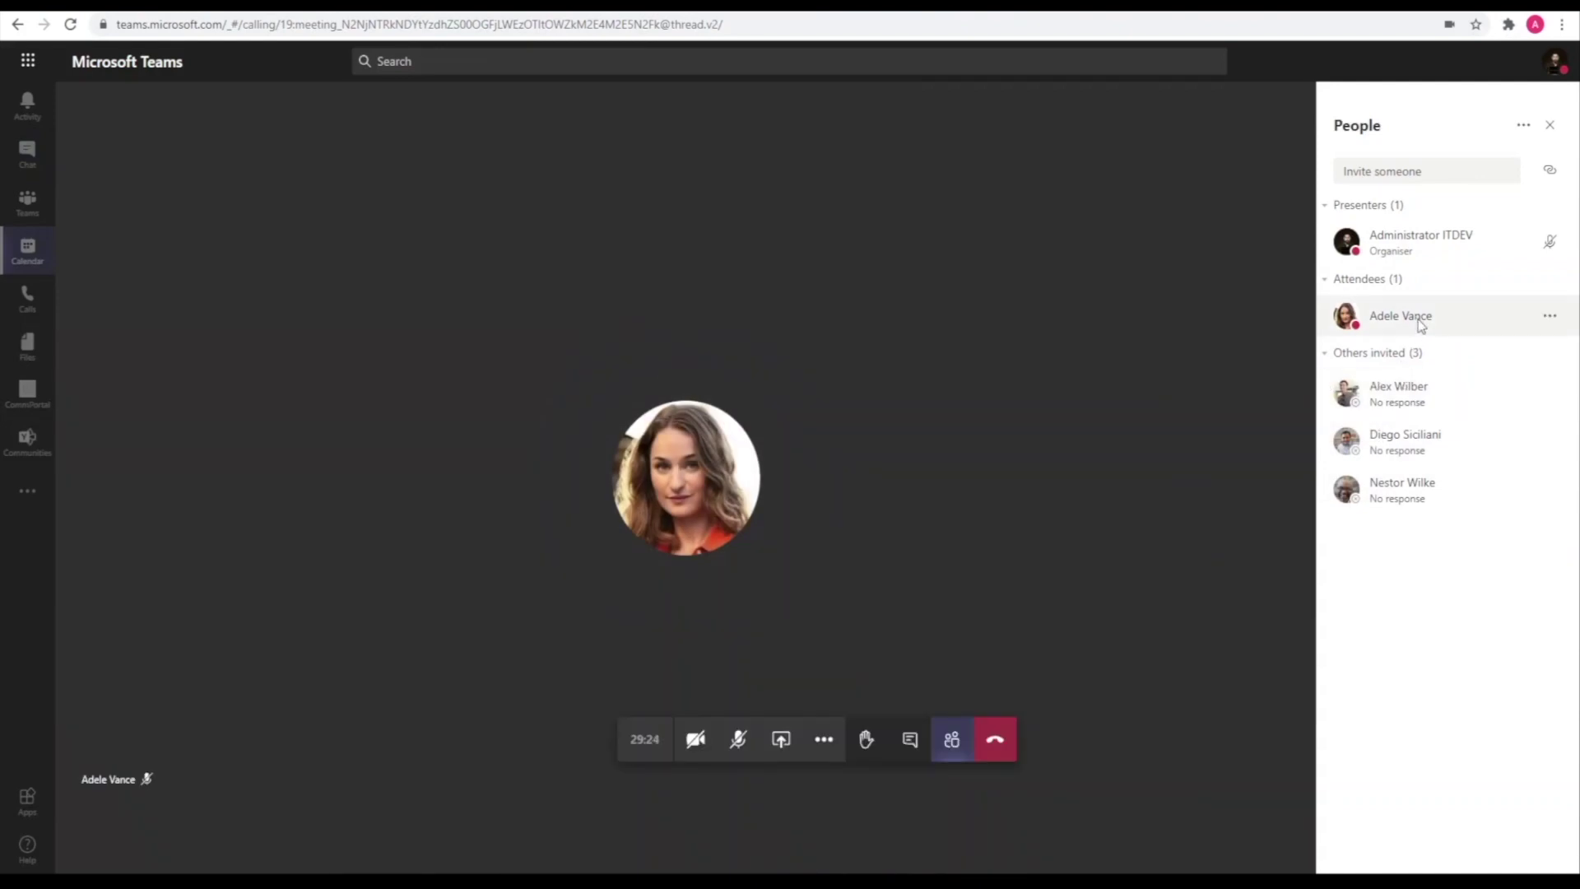
{"action": "right_click", "coordinate": [1421, 325]}
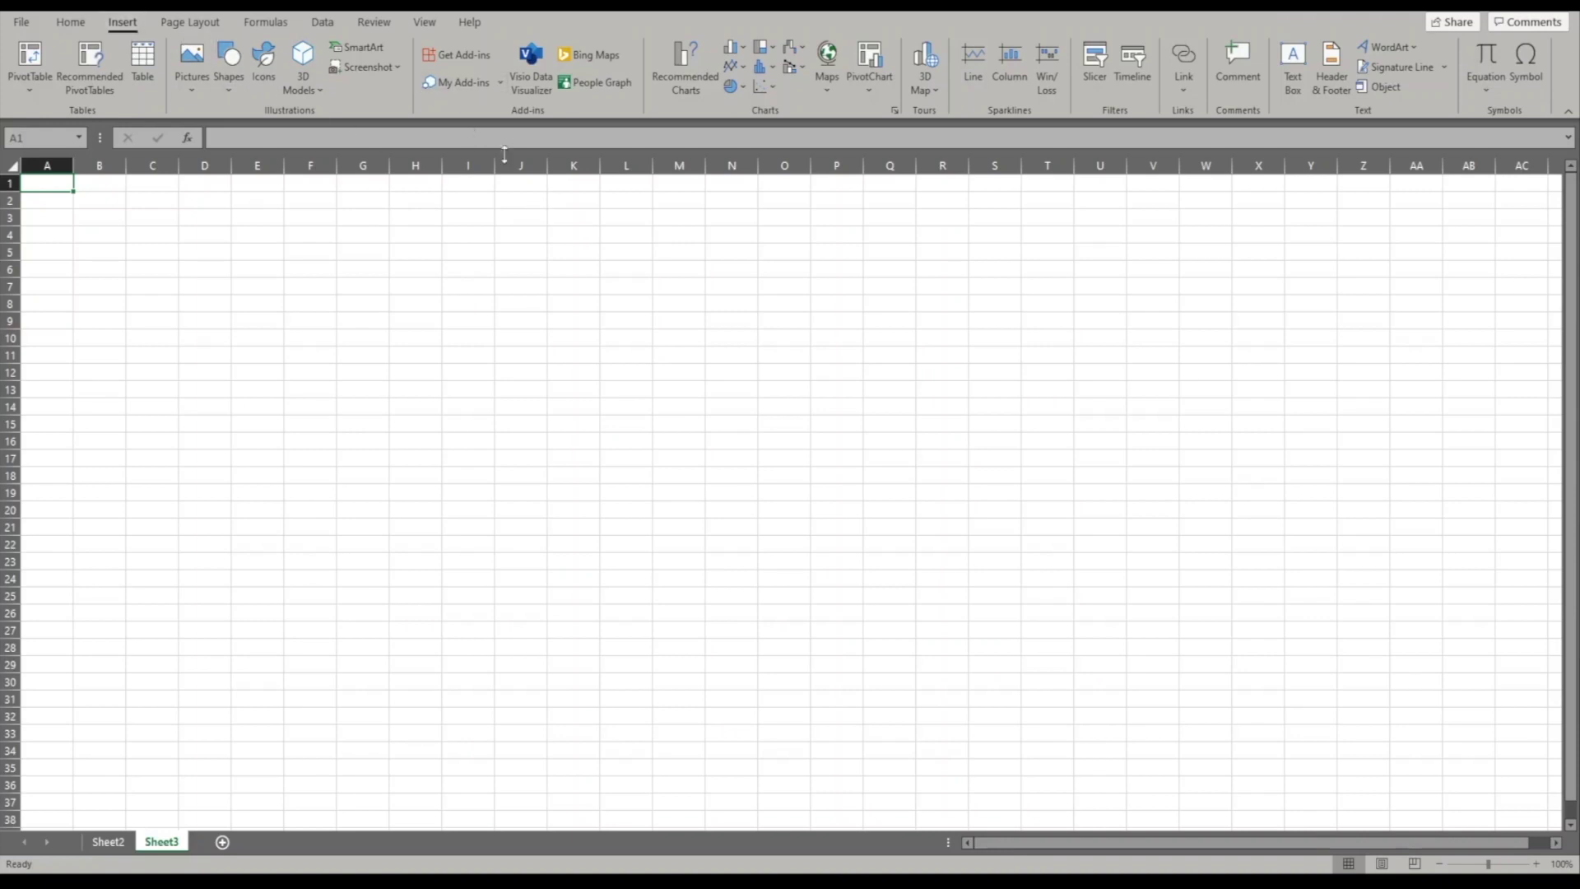
Step: Switch to Excel and insert a Visio Data Visualizer diagram on Sheet3 with the Quick Start basic flowchart layout
{"action": "left_click", "coordinate": [531, 70]}
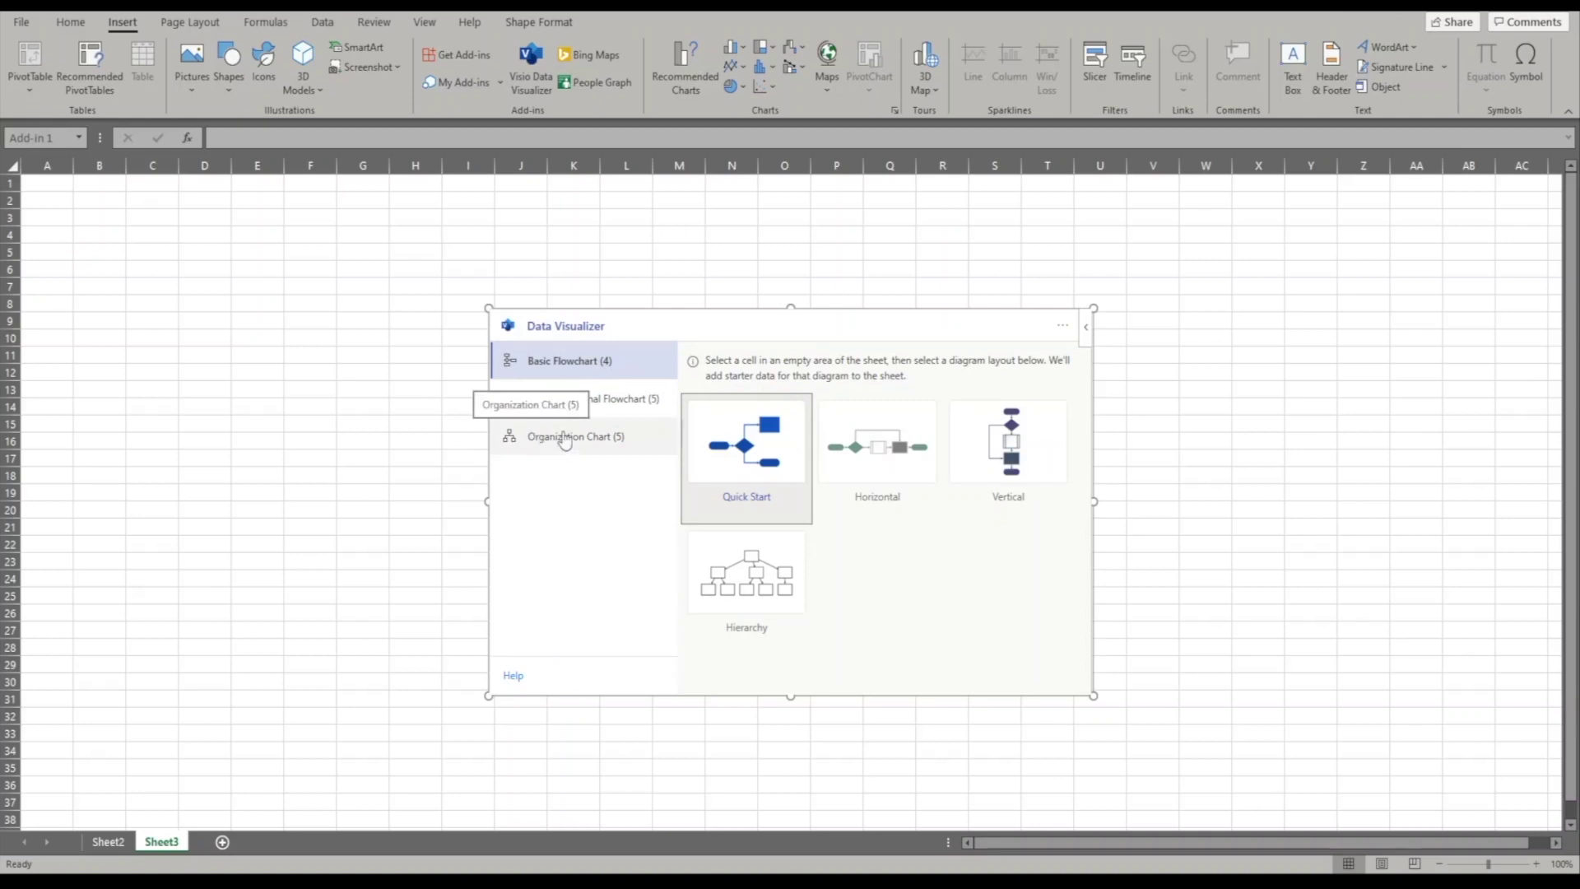
{"action": "left_click", "coordinate": [741, 449]}
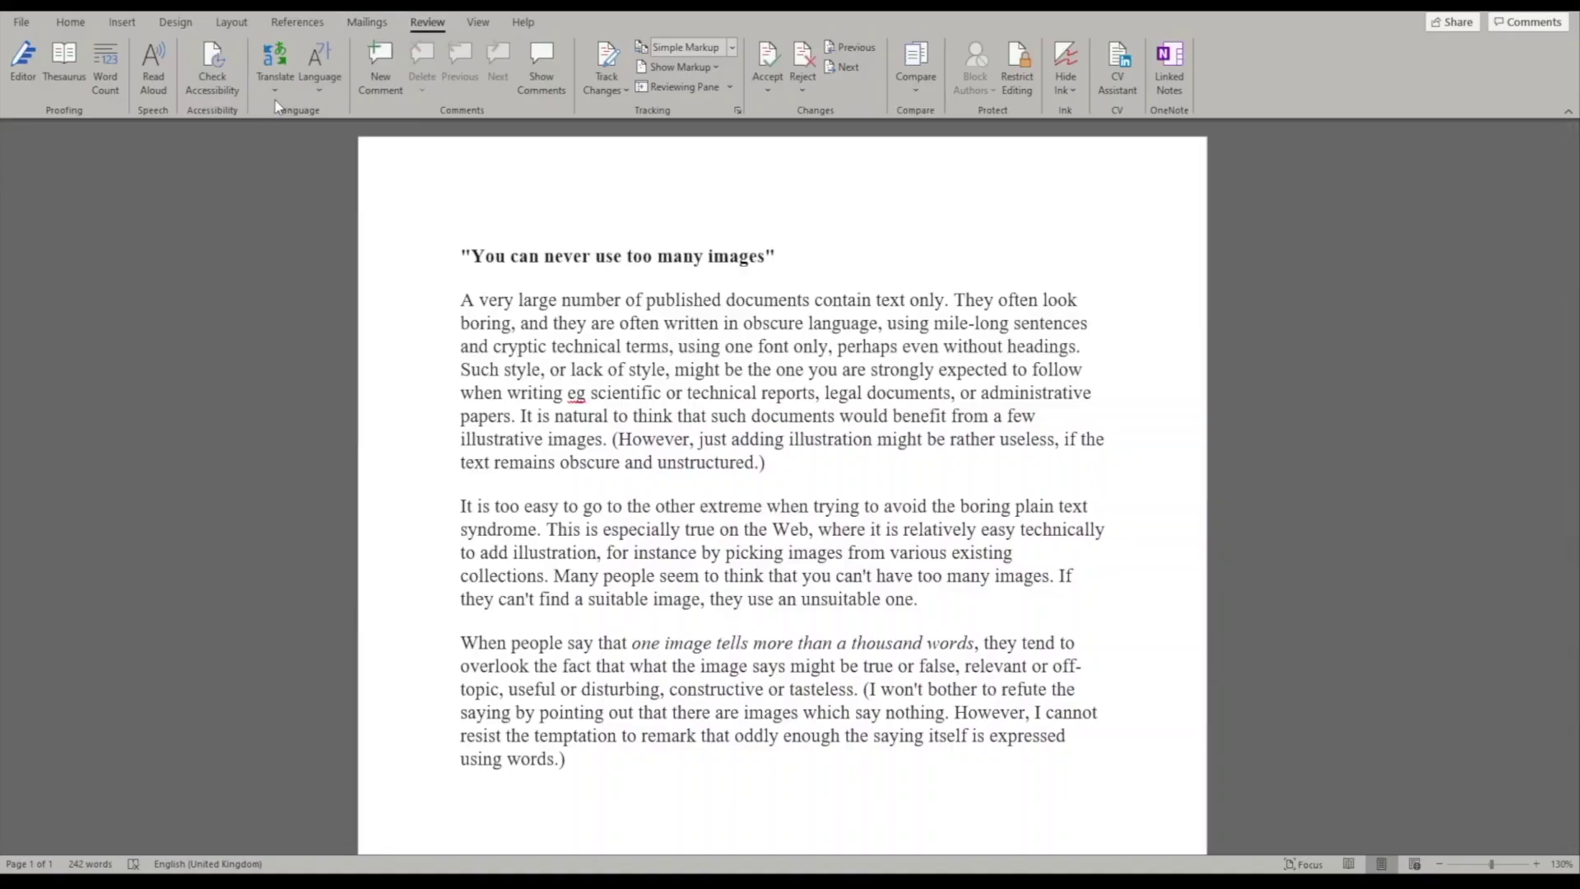
Step: Switch to Word, preview the Polish translation of the heading and first paragraph, and close Translator without inserting it
{"action": "left_click_drag", "start_coordinate": [796, 462], "coordinate": [432, 230]}
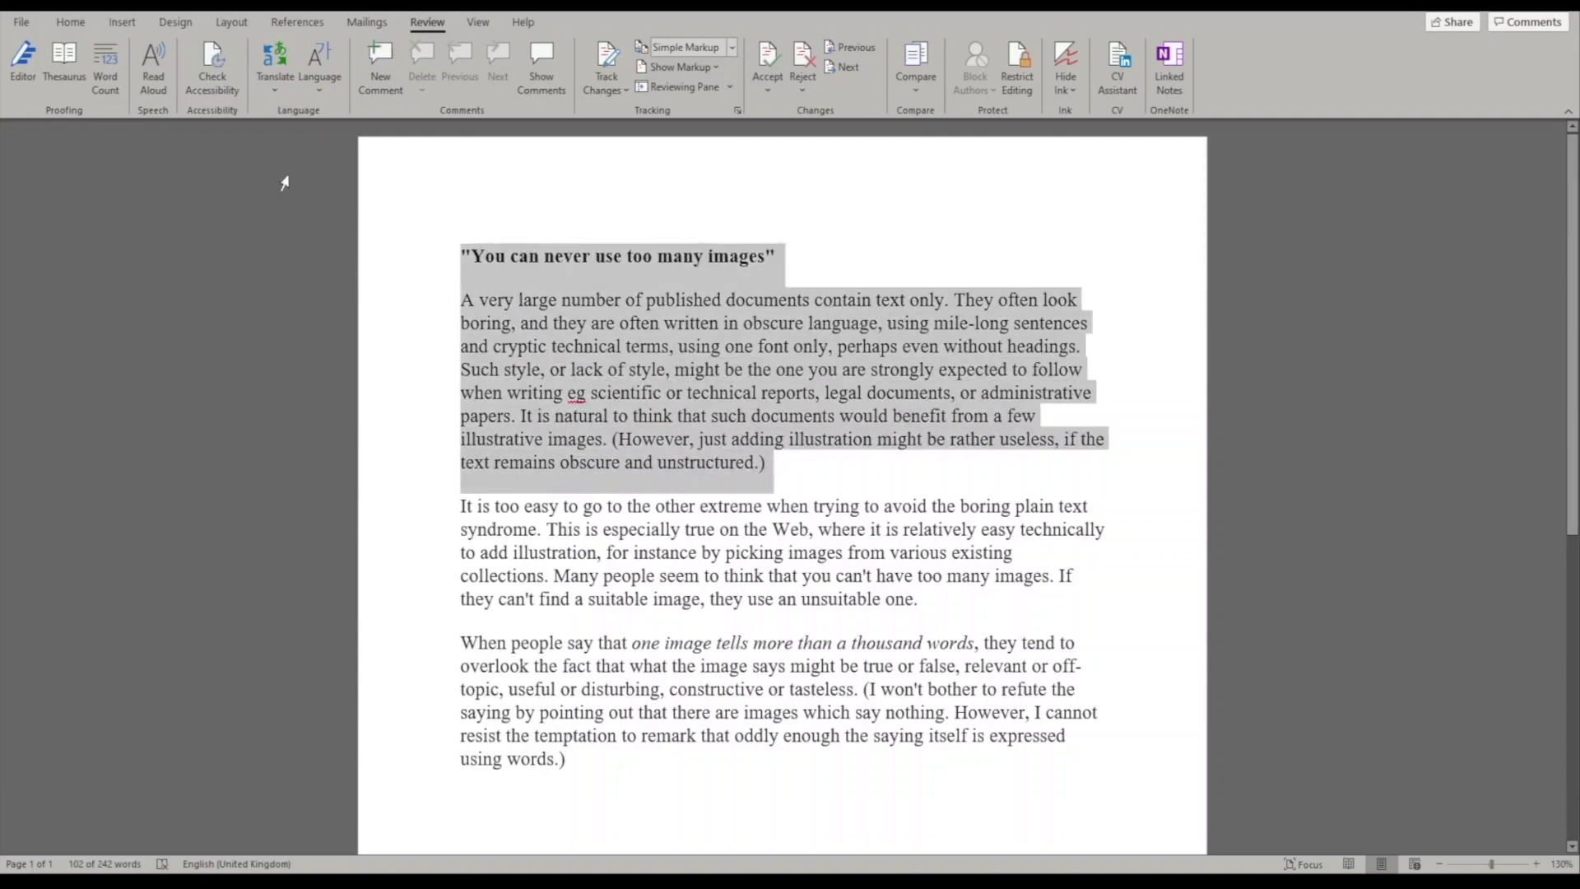
{"action": "left_click", "coordinate": [275, 66]}
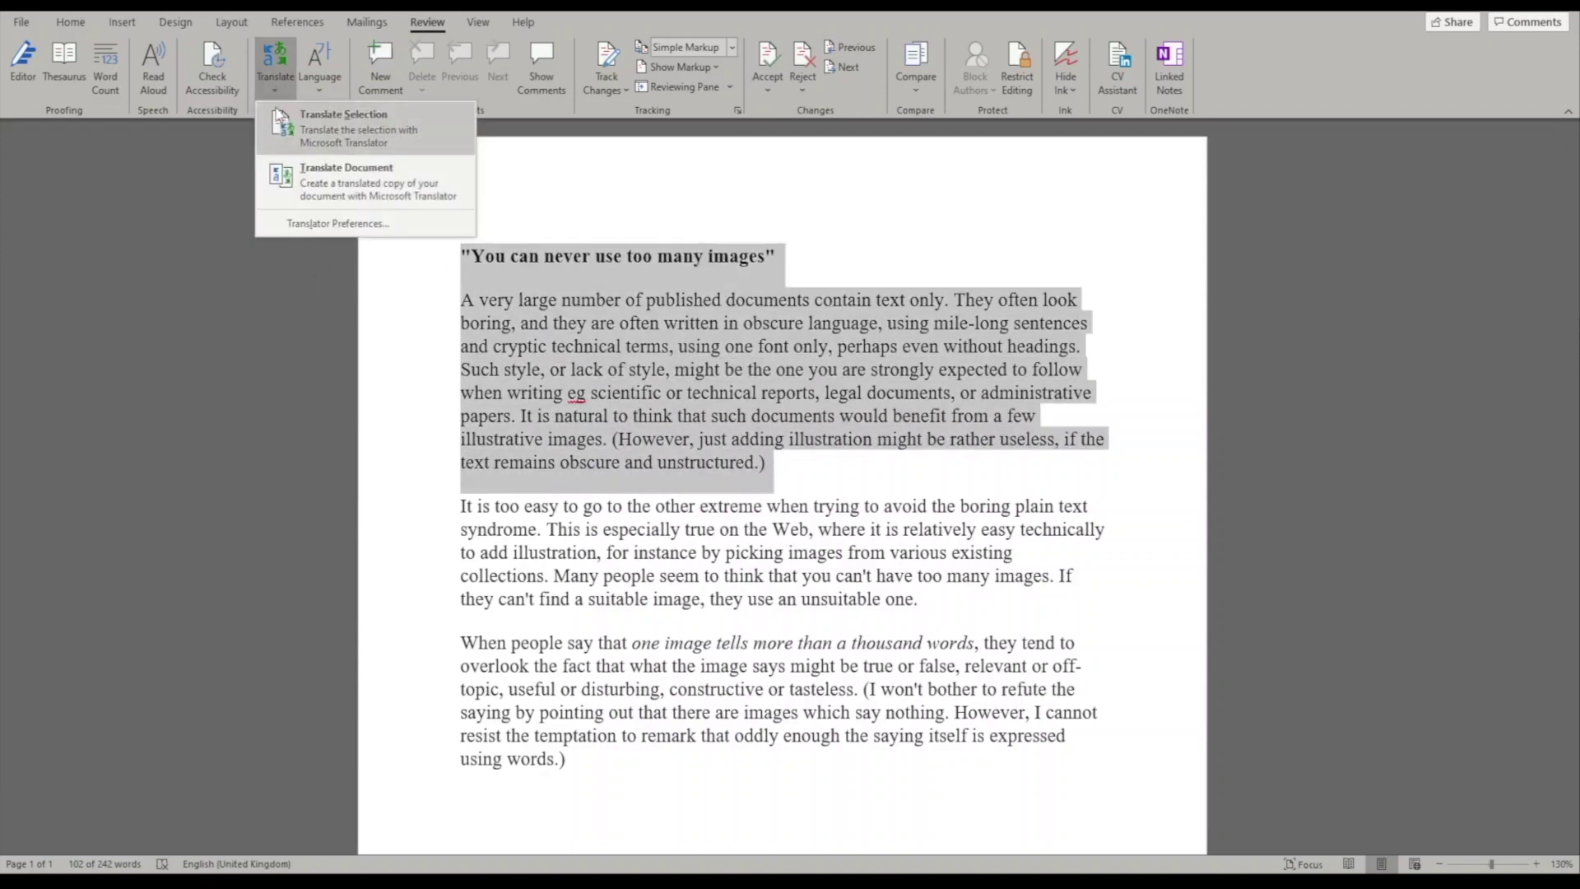
{"action": "left_click", "coordinate": [432, 130]}
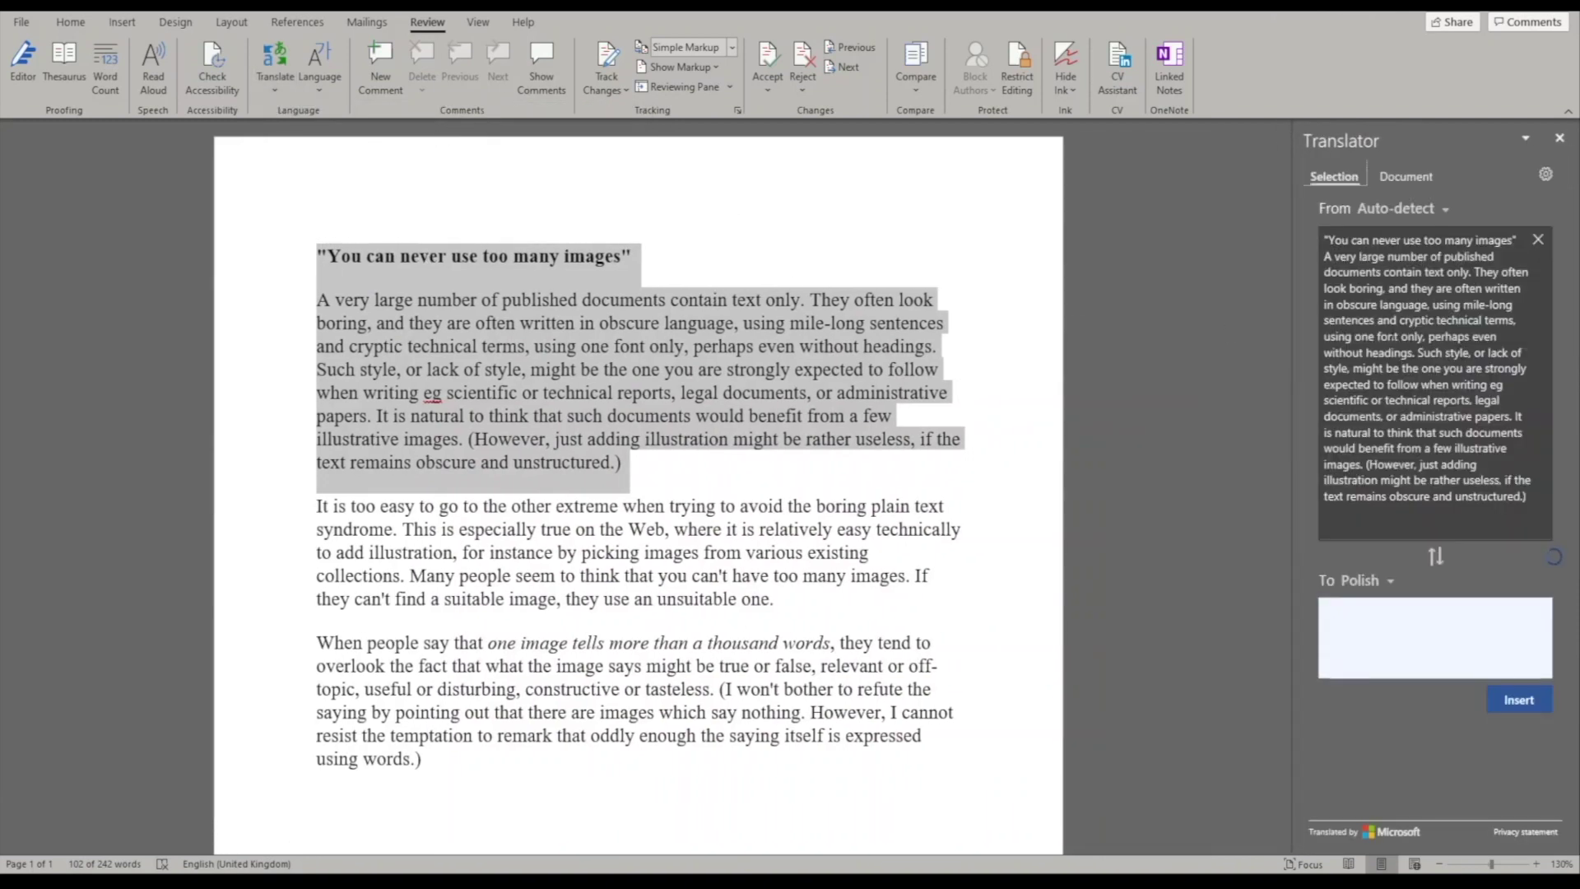
{"action": "scroll", "coordinate": [1389, 567], "scroll_direction": "down", "scroll_amount": 3}
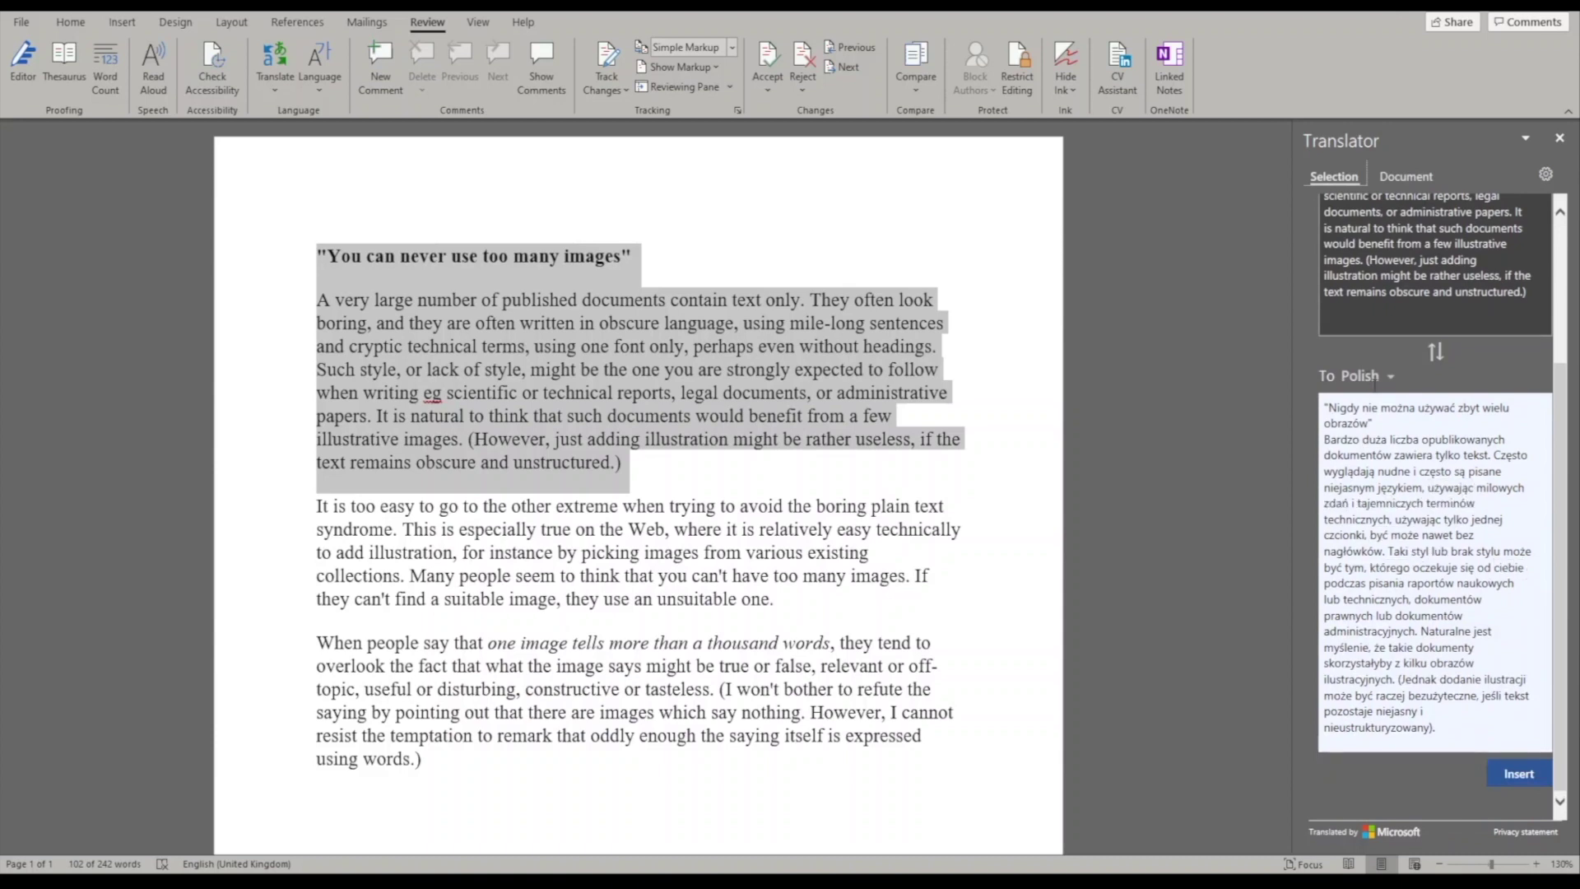
{"action": "left_click", "coordinate": [1559, 139]}
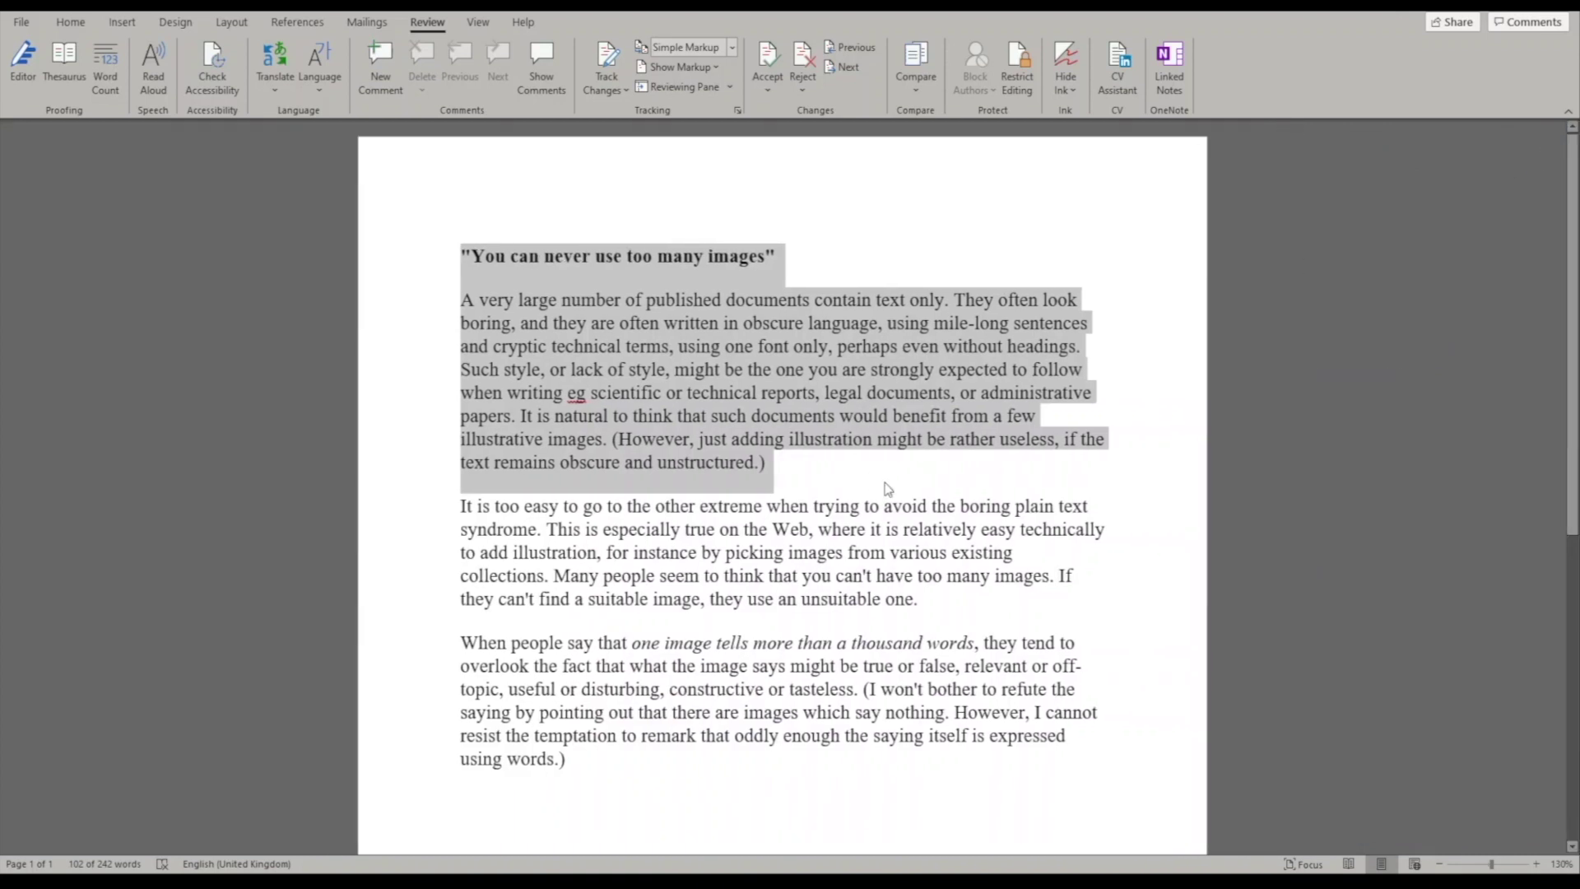
Step: Create a Polish translated copy of the whole document with automatic source language detection
{"action": "left_click", "coordinate": [889, 469]}
{"action": "left_click", "coordinate": [275, 69]}
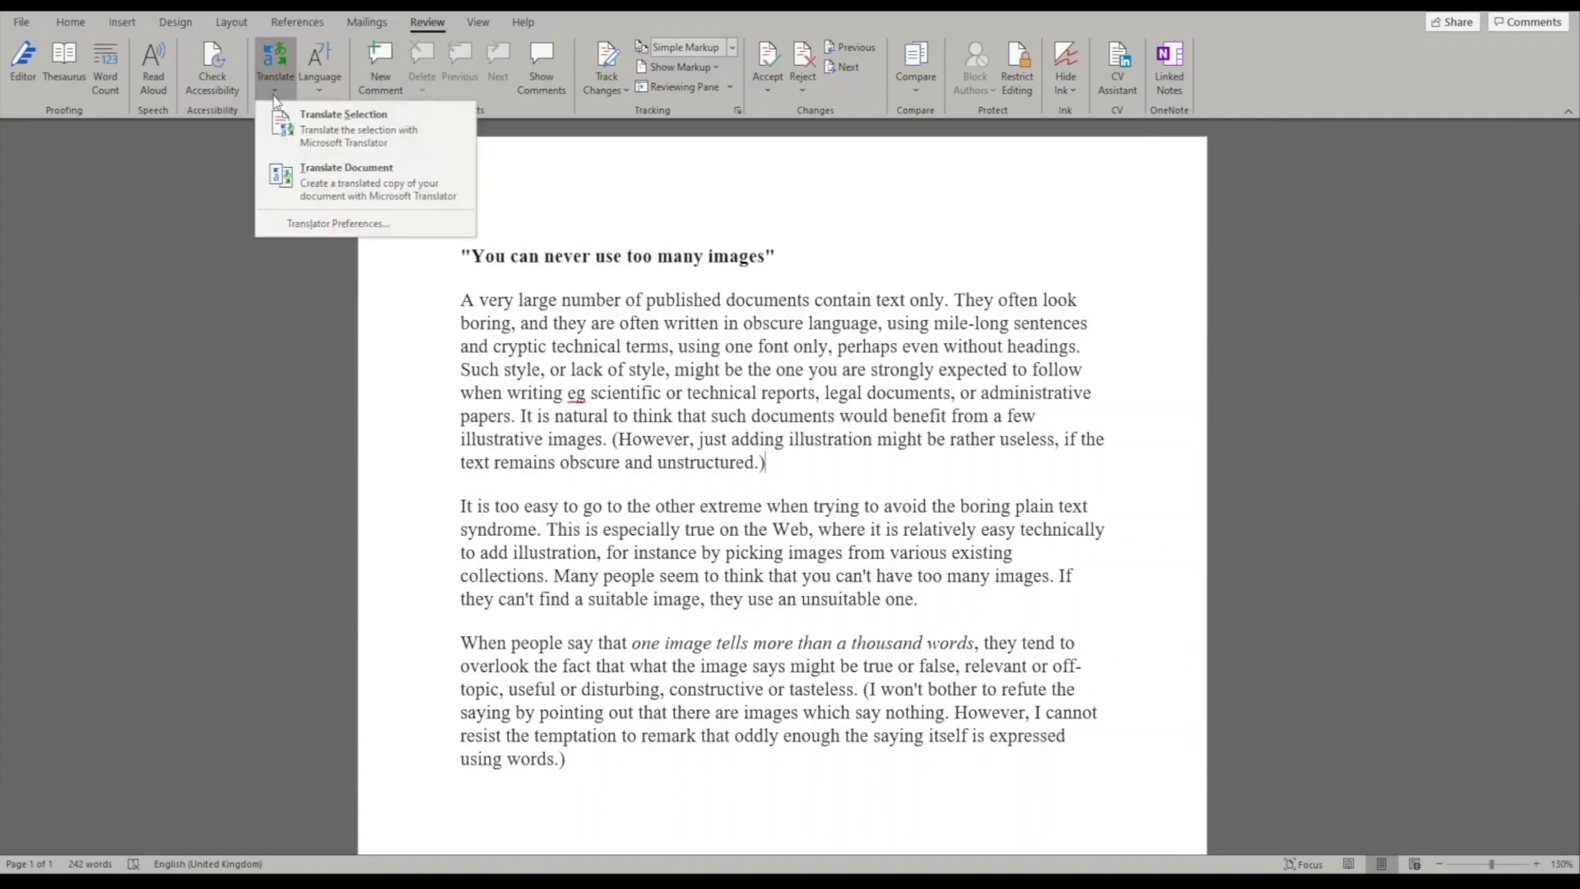
{"action": "left_click", "coordinate": [346, 184]}
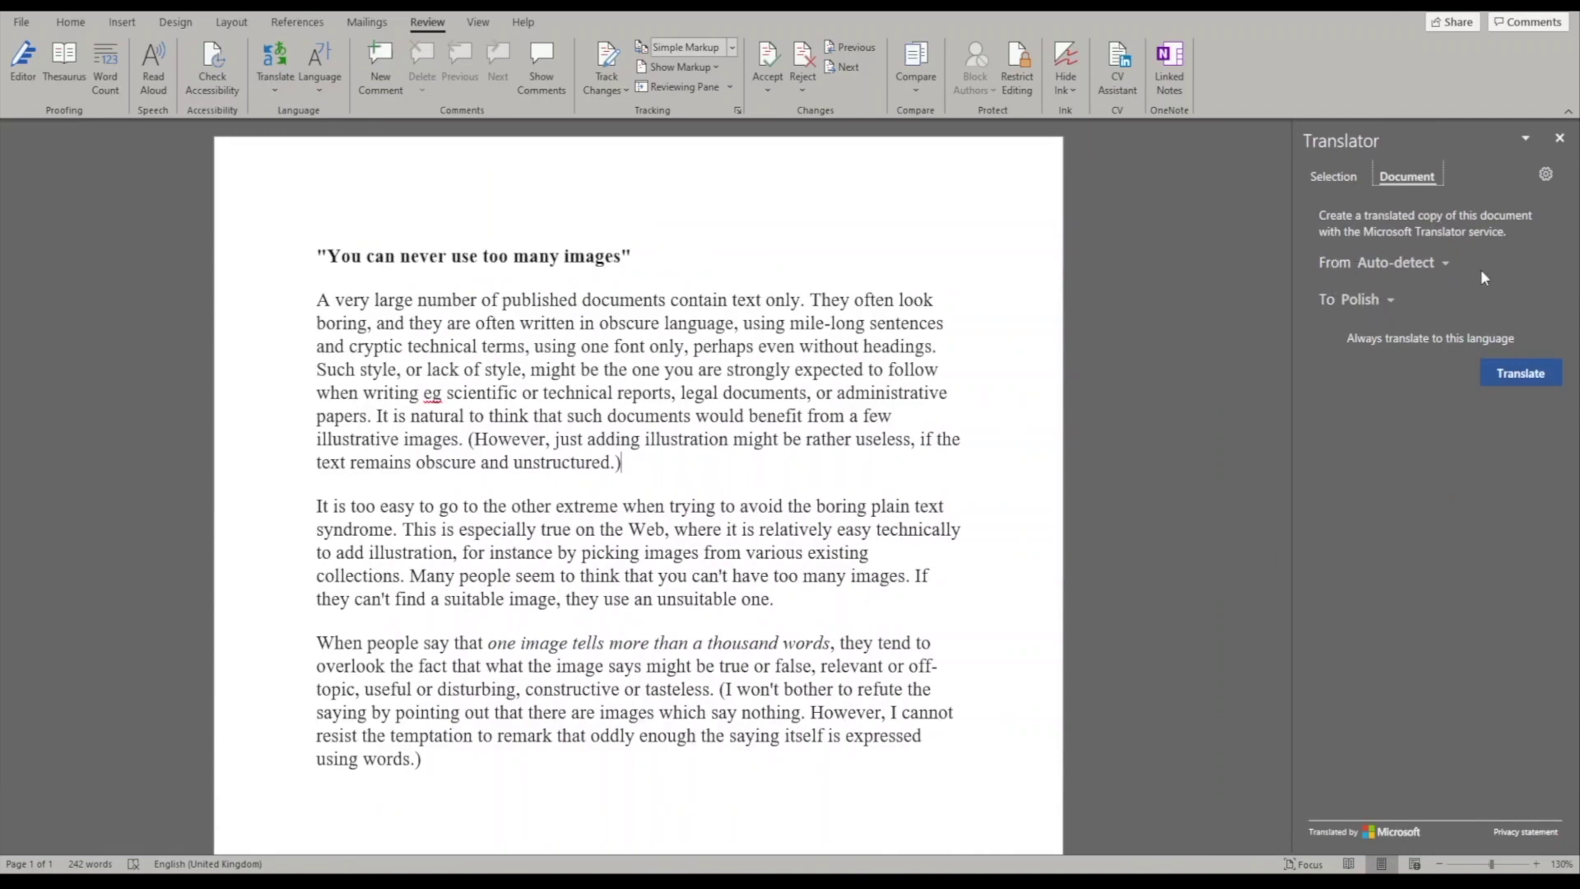
{"action": "left_click", "coordinate": [1518, 373]}
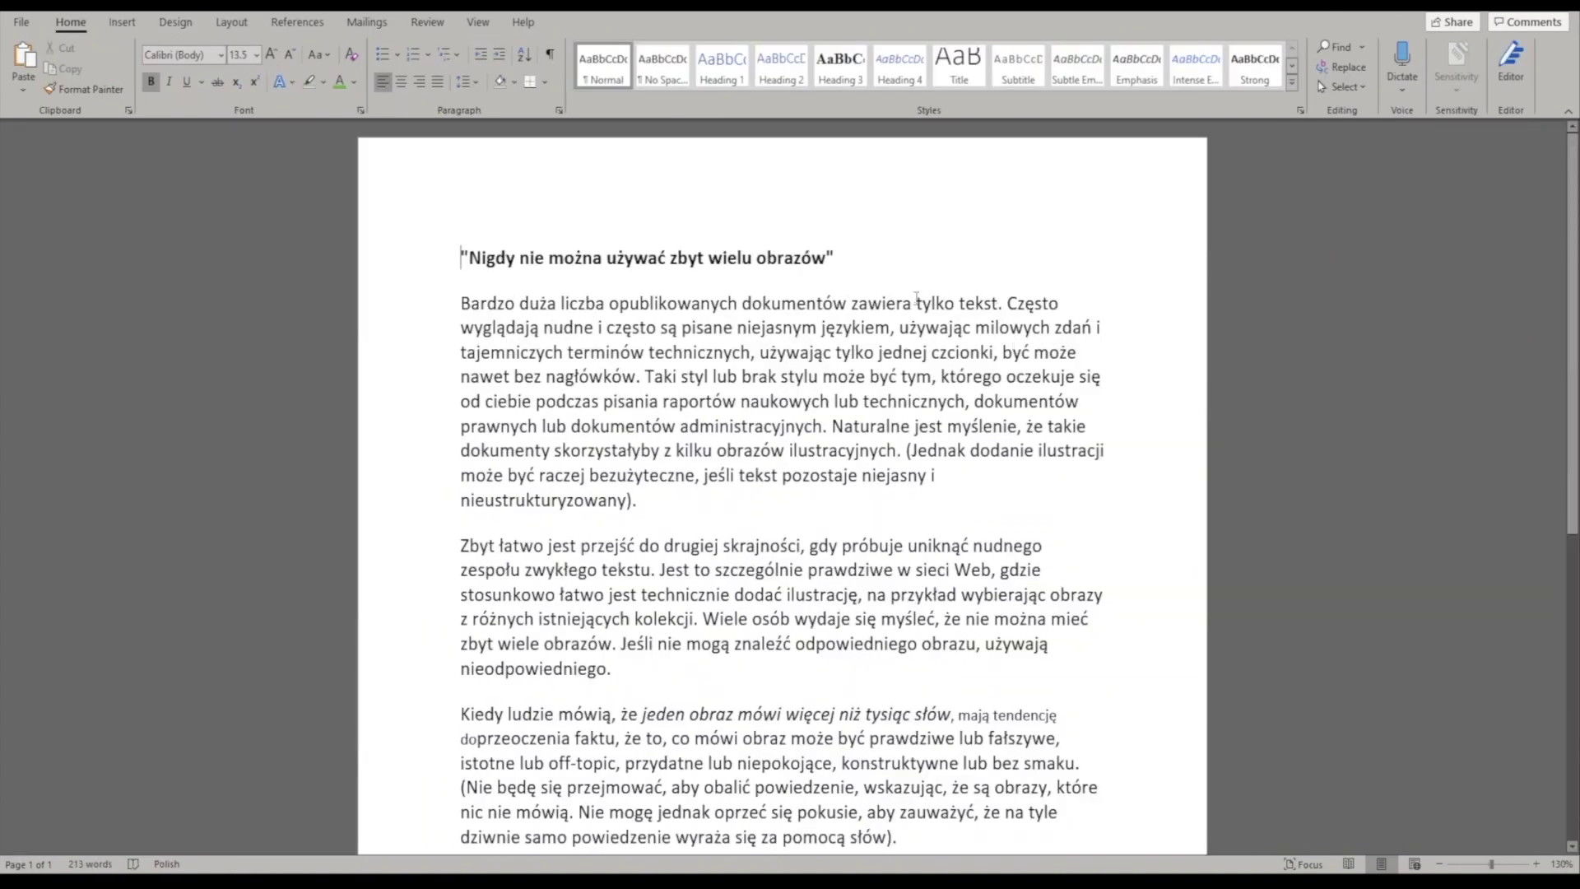
Step: Review the Polish translated copy through to its last paragraph and close it without saving
{"action": "scroll", "coordinate": [917, 298], "scroll_direction": "down", "scroll_amount": 1}
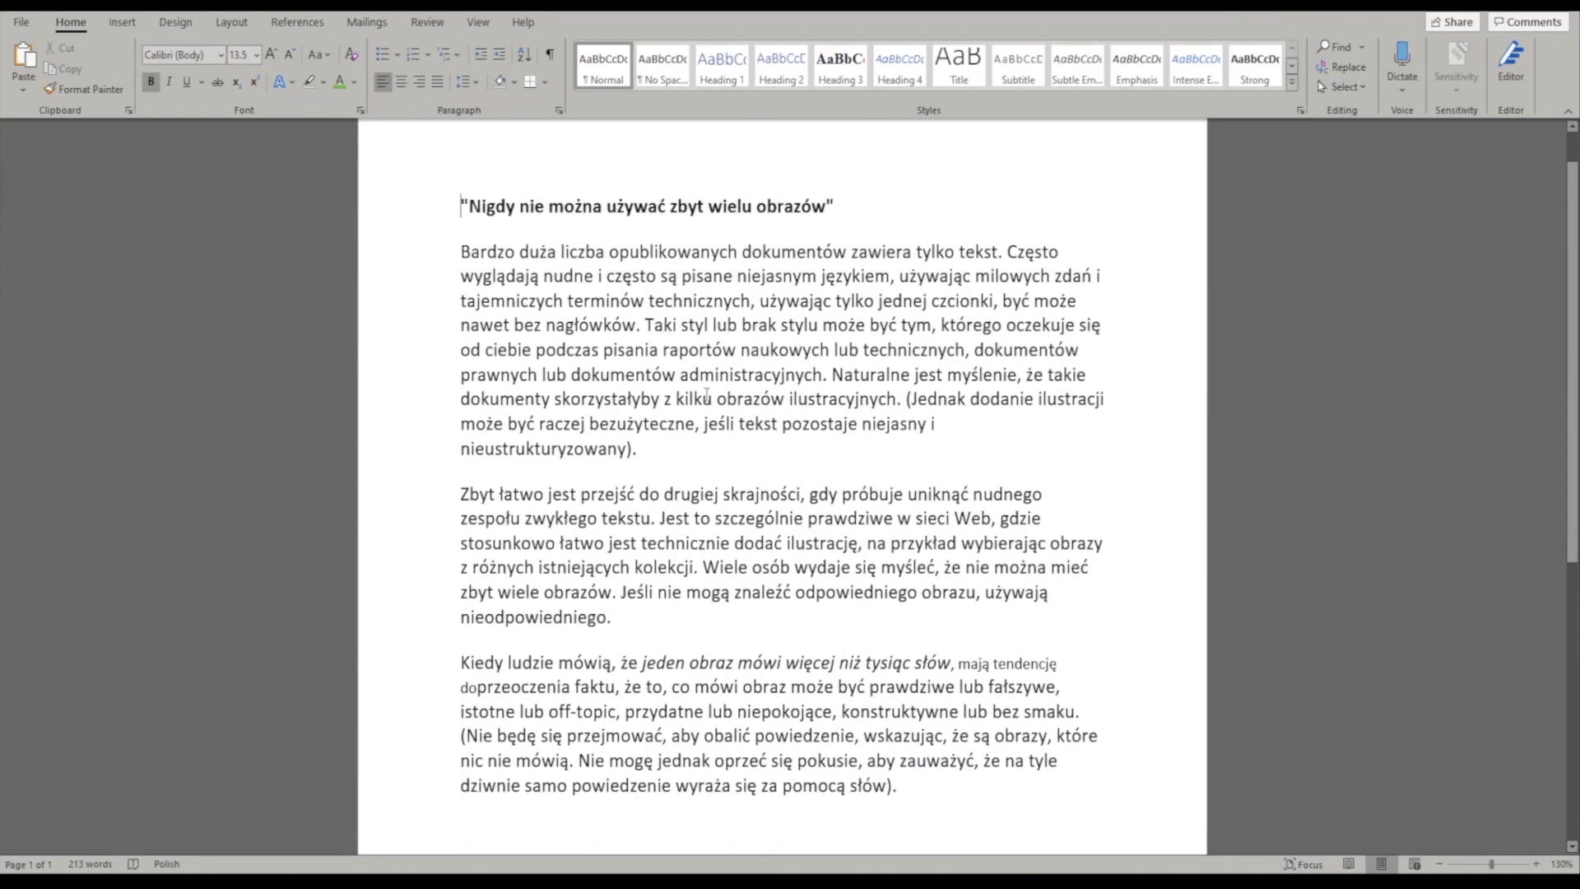
{"action": "scroll", "coordinate": [777, 411], "scroll_direction": "down", "scroll_amount": 1}
{"action": "scroll", "coordinate": [772, 406], "scroll_direction": "down", "scroll_amount": 9}
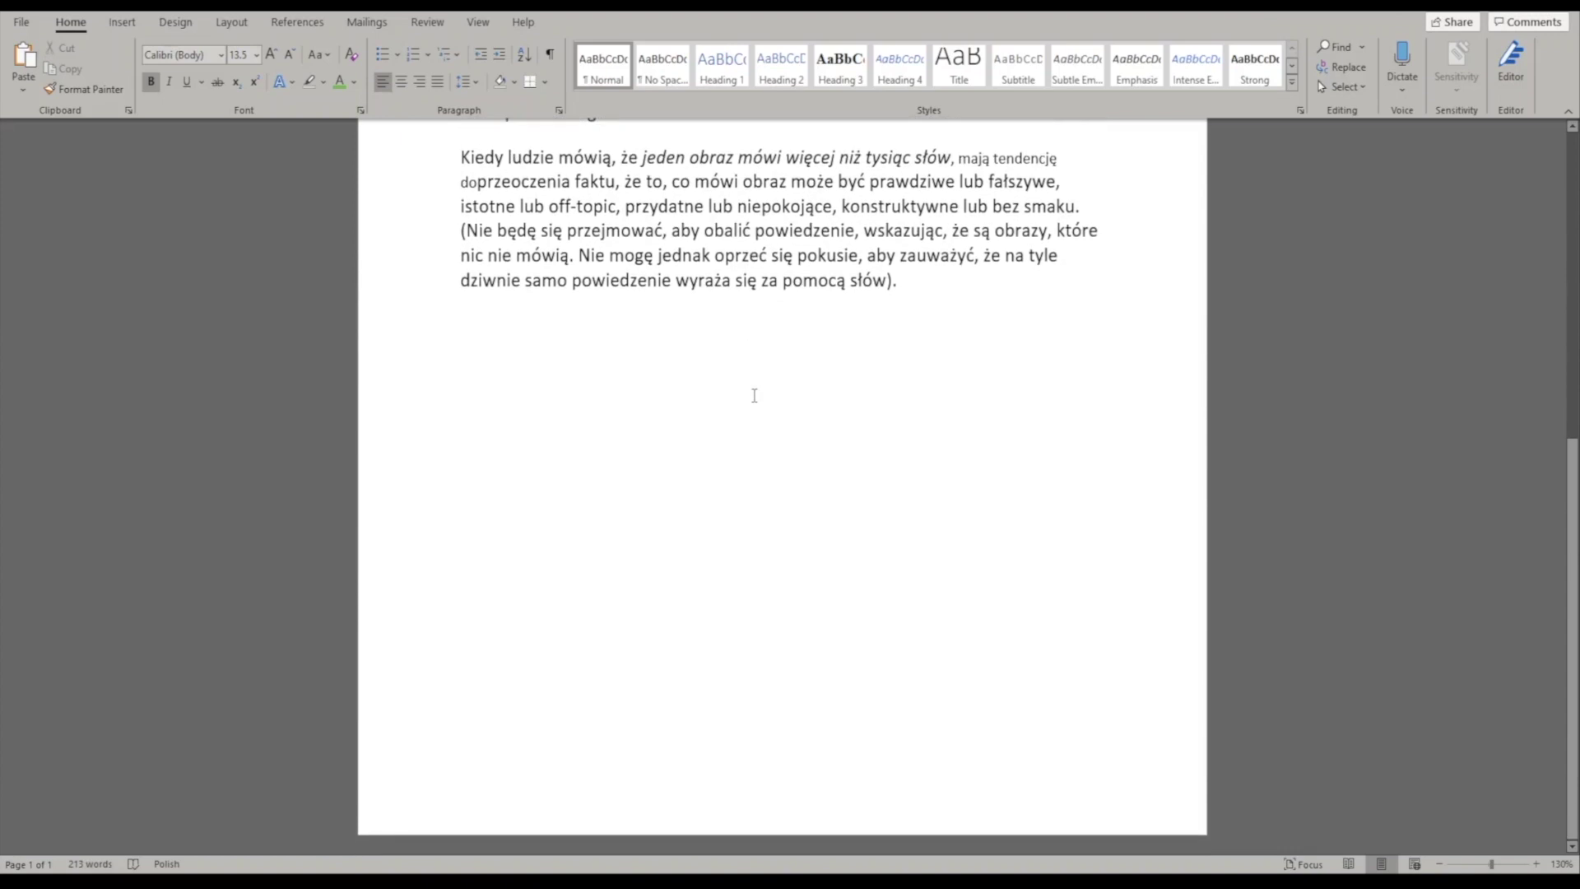
{"action": "key", "text": "ctrl+w"}
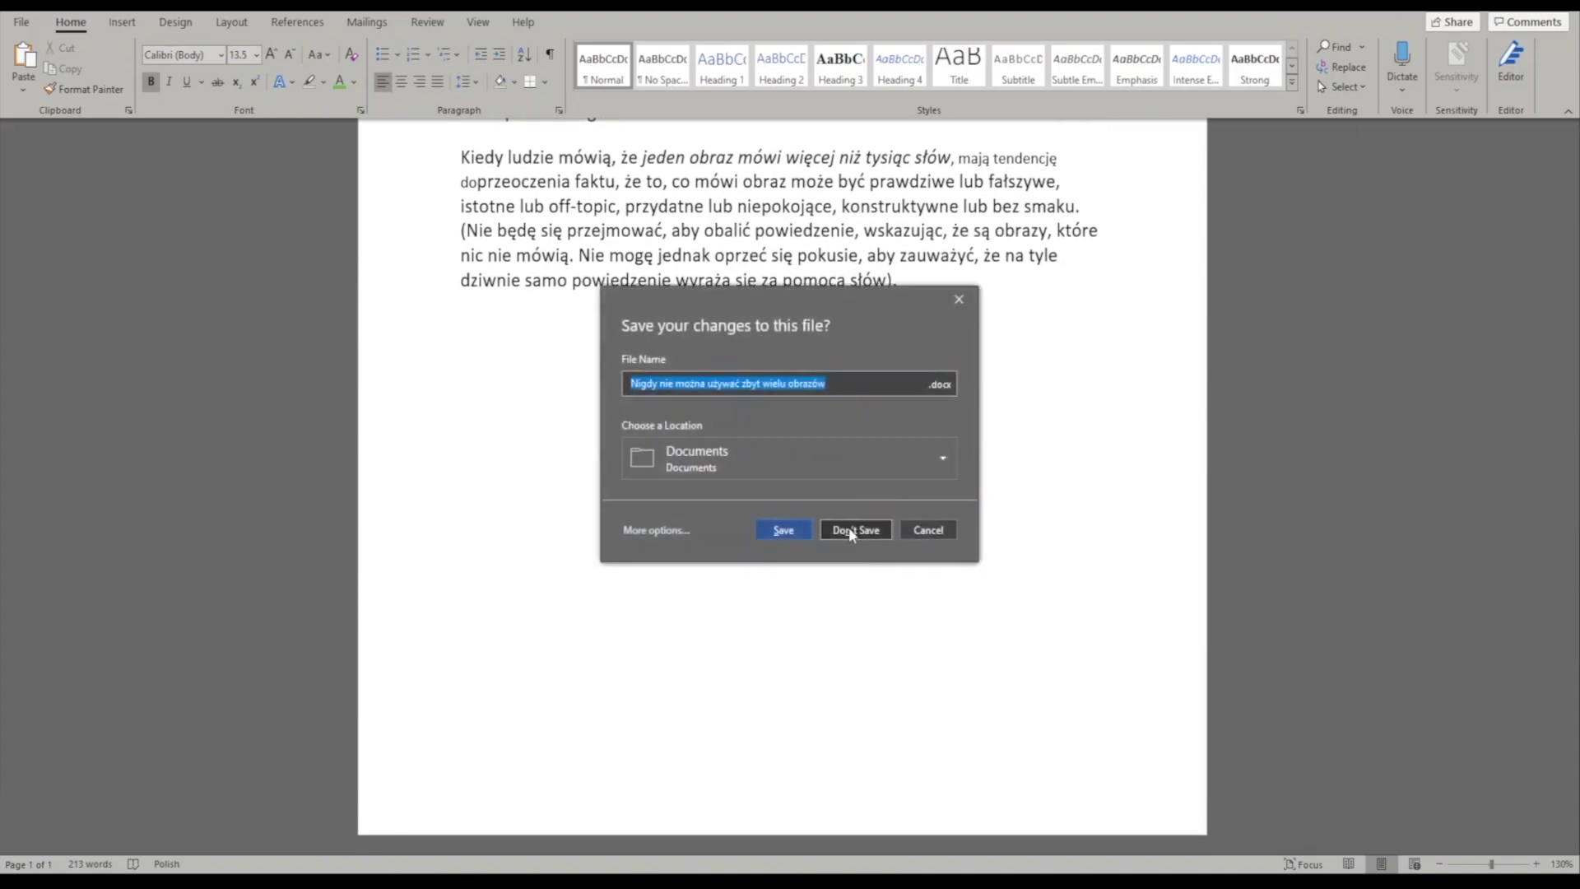
{"action": "left_click", "coordinate": [848, 527]}
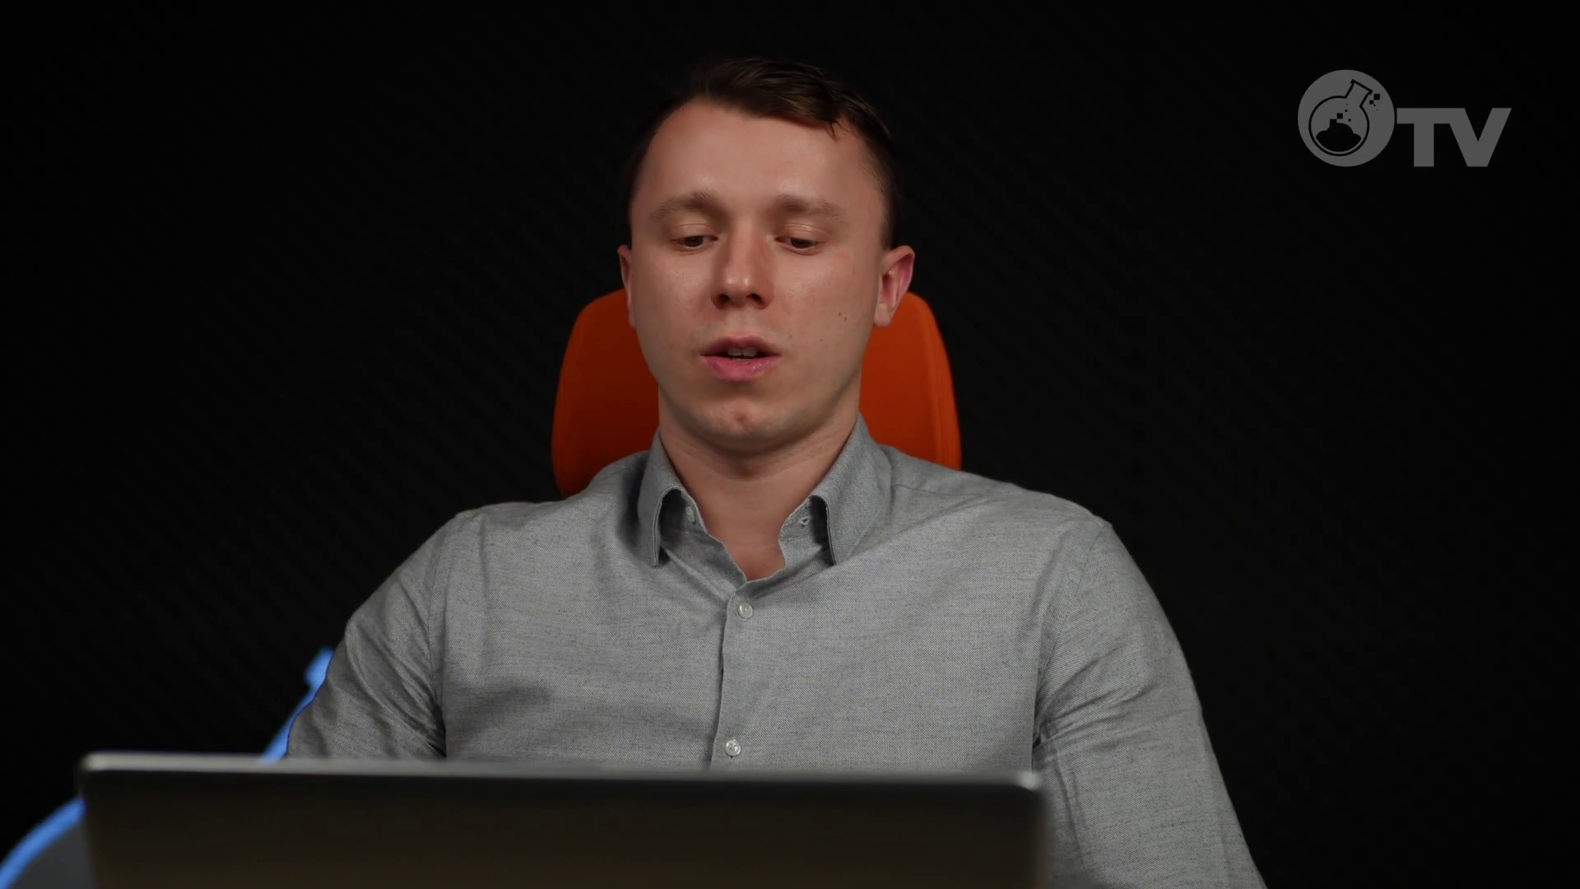
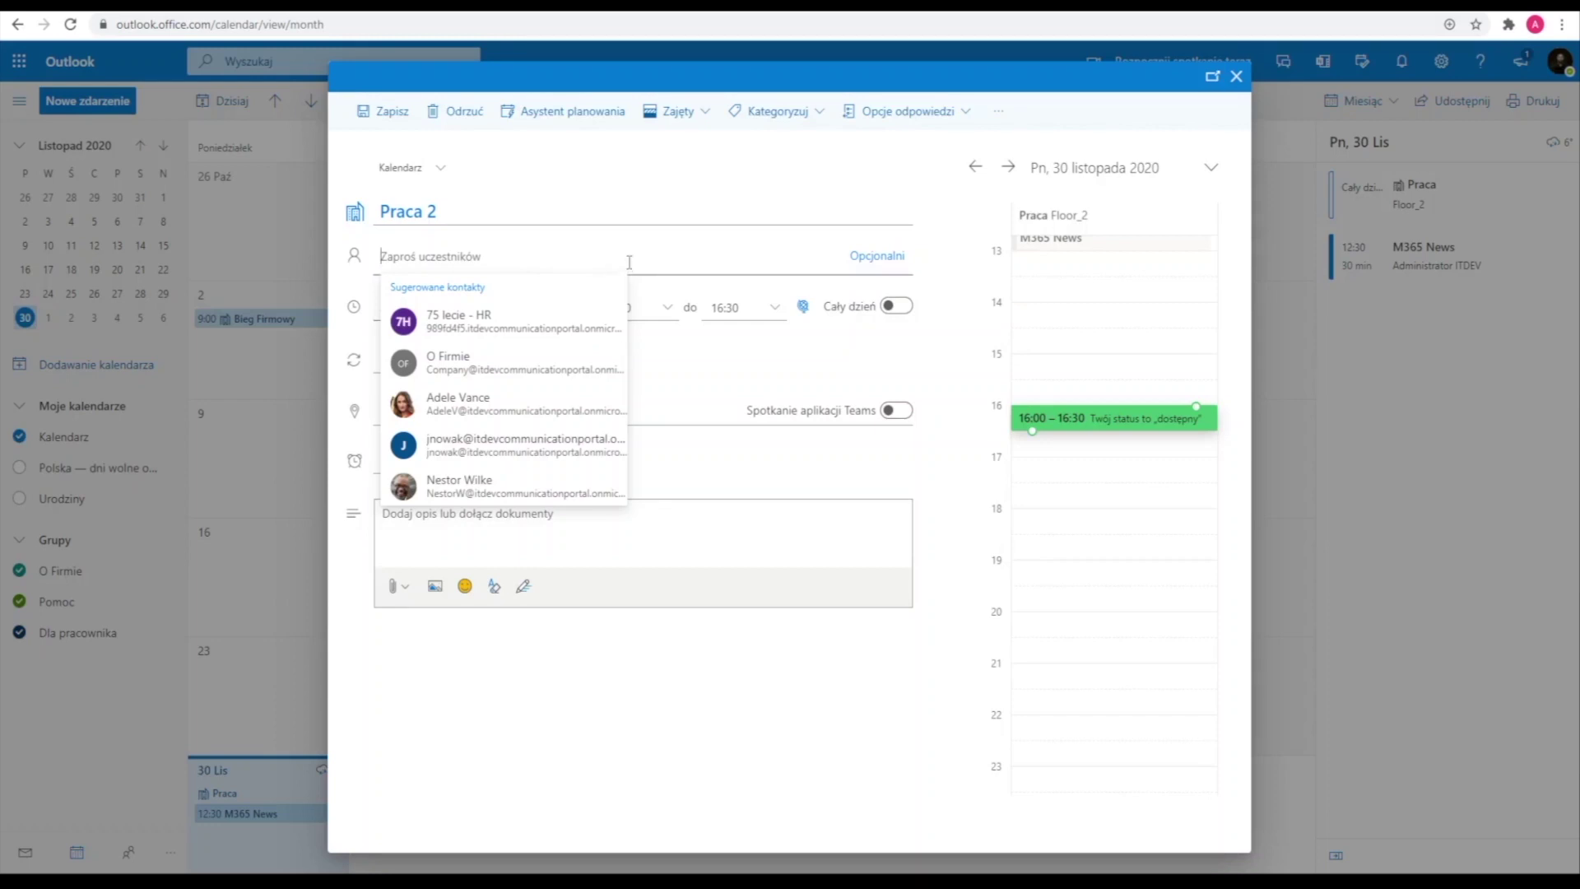
Step: In the Outlook web calendar, make the event "Praca 2" on 30.11.2020 an all-day event and set its reminder to Nigdy
{"action": "left_click", "coordinate": [862, 359]}
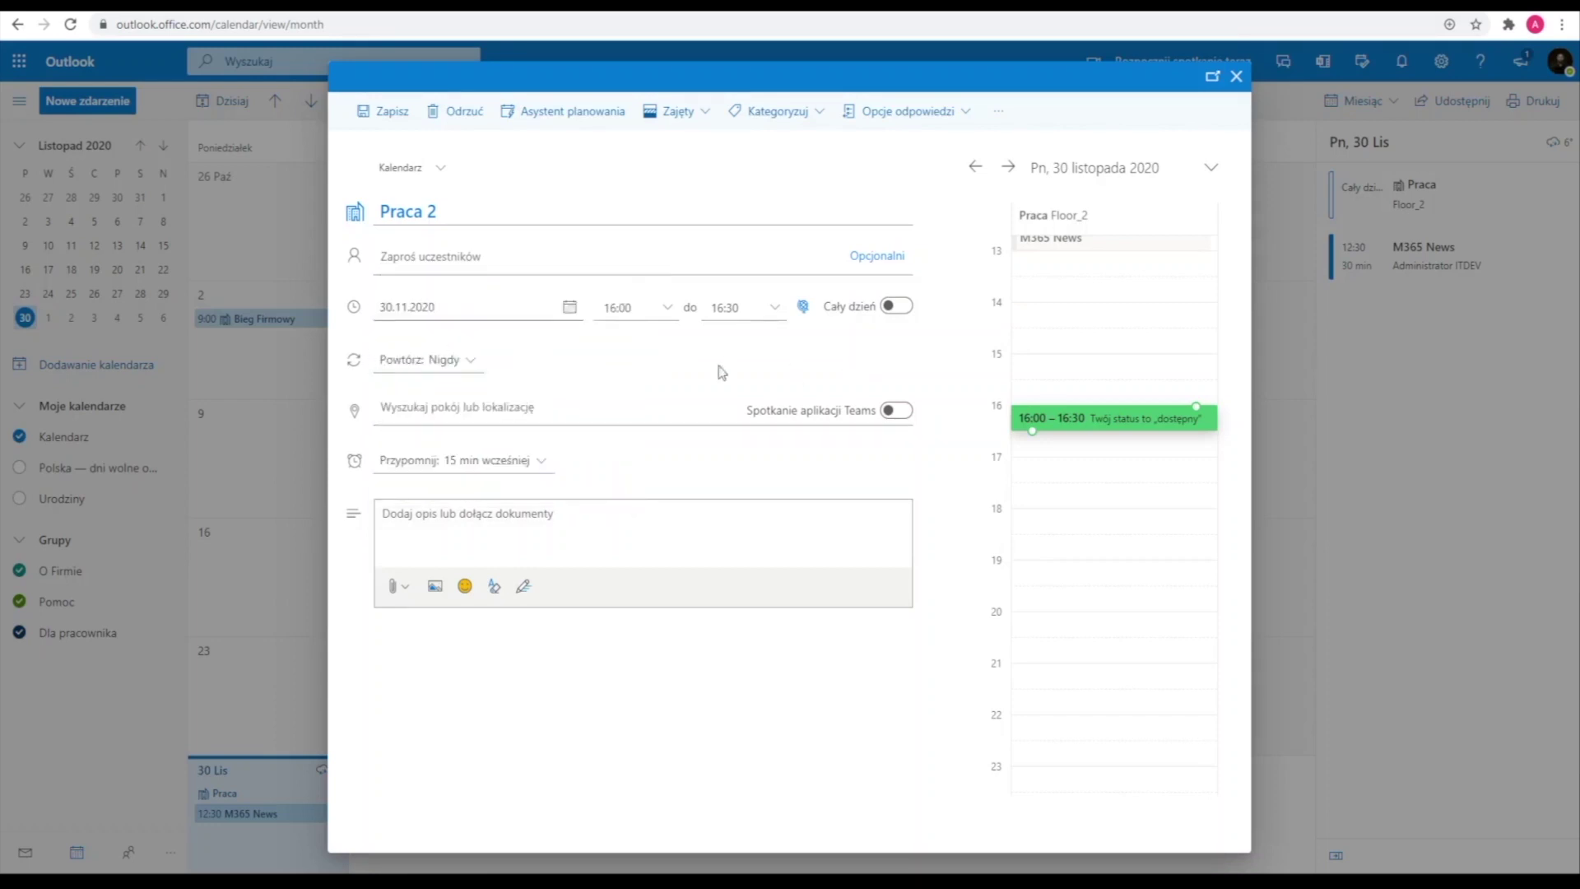
{"action": "left_click", "coordinate": [896, 309]}
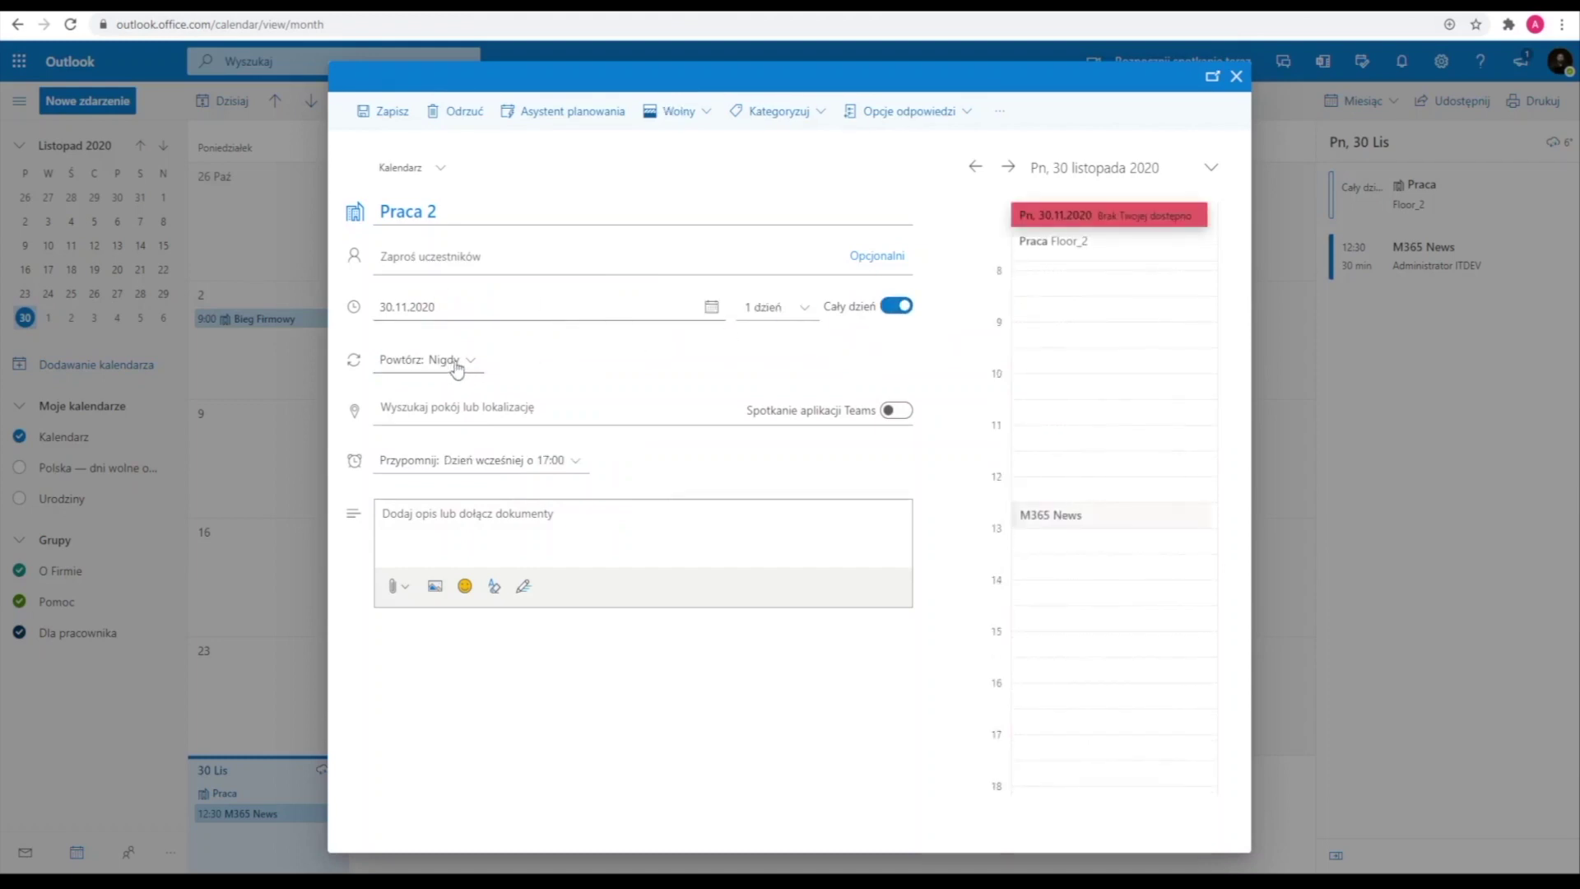
{"action": "left_click", "coordinate": [467, 474]}
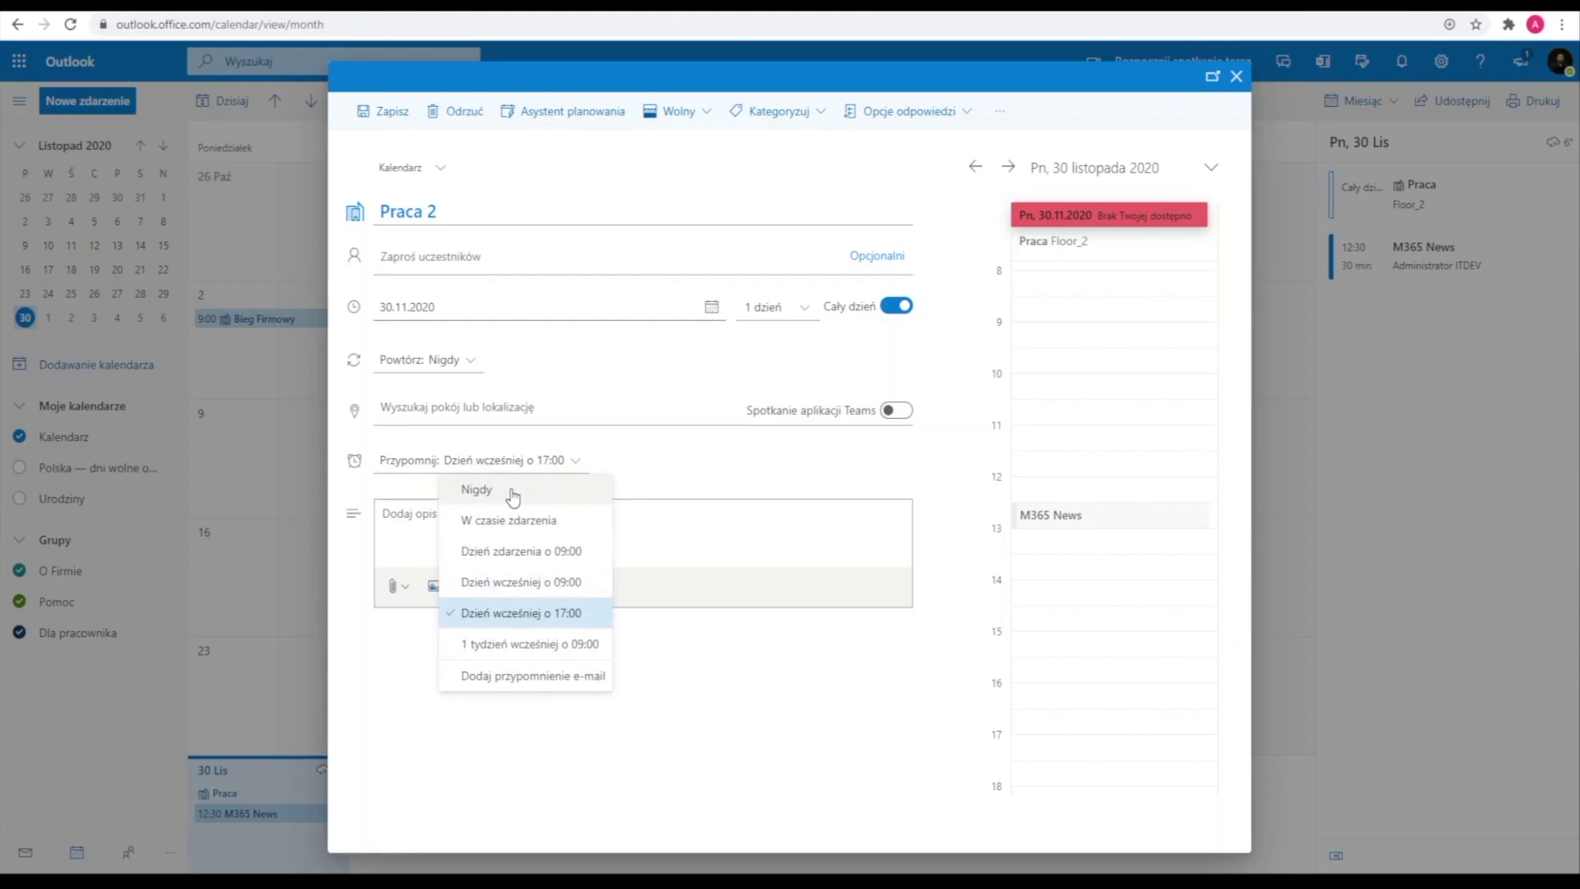
{"action": "left_click", "coordinate": [510, 491]}
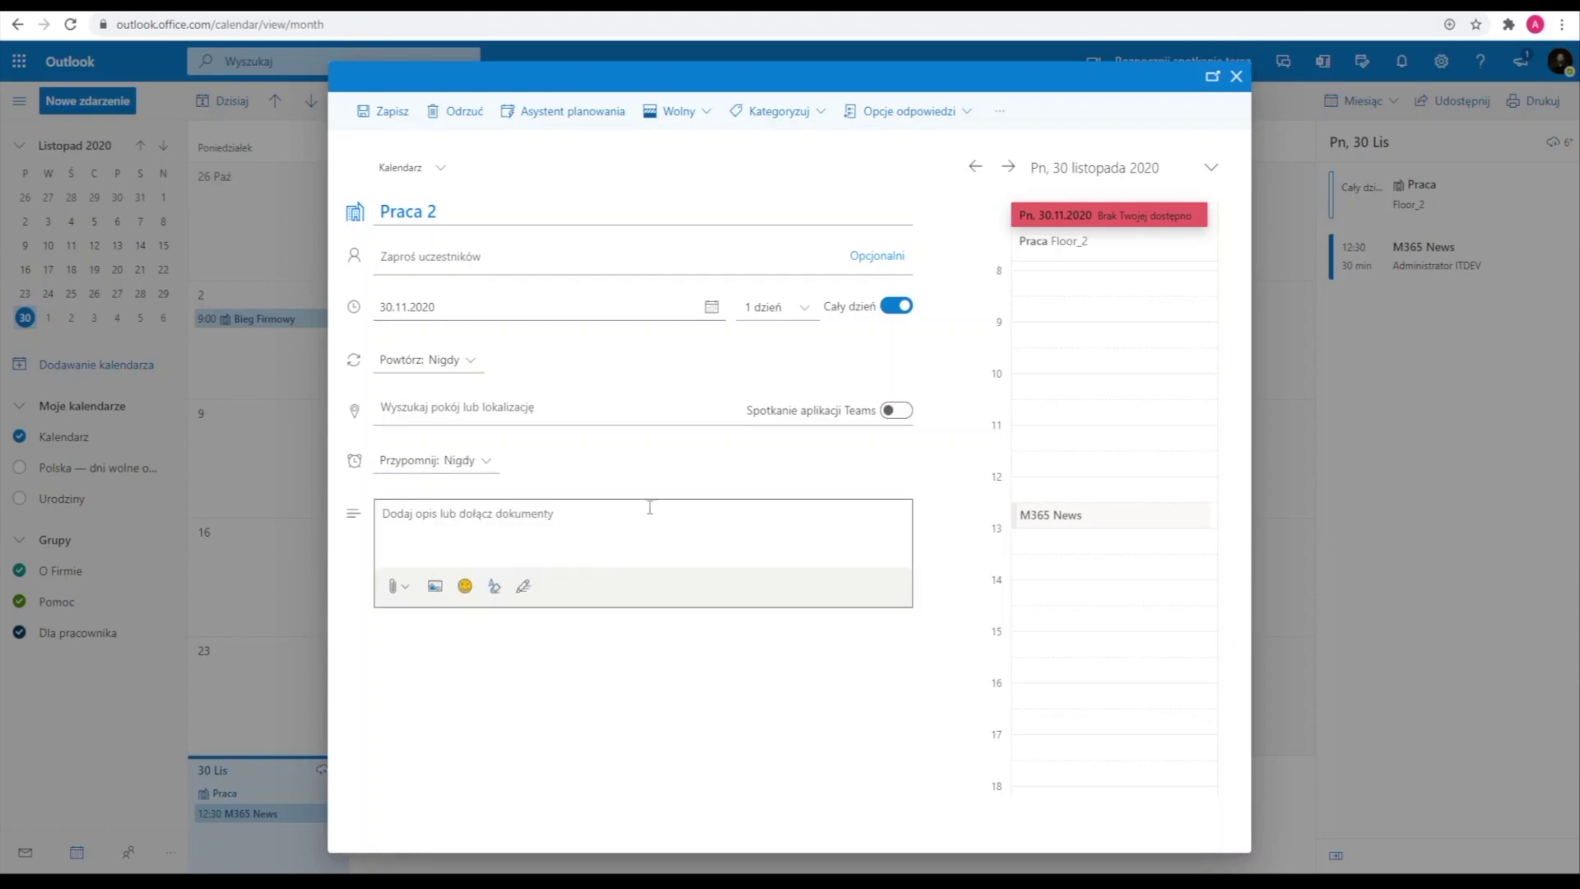
Step: Find a room of type Obszar roboczy, add the Floor_2 workspace as the location of "Praca 2" and send the event
{"action": "left_click", "coordinate": [570, 409]}
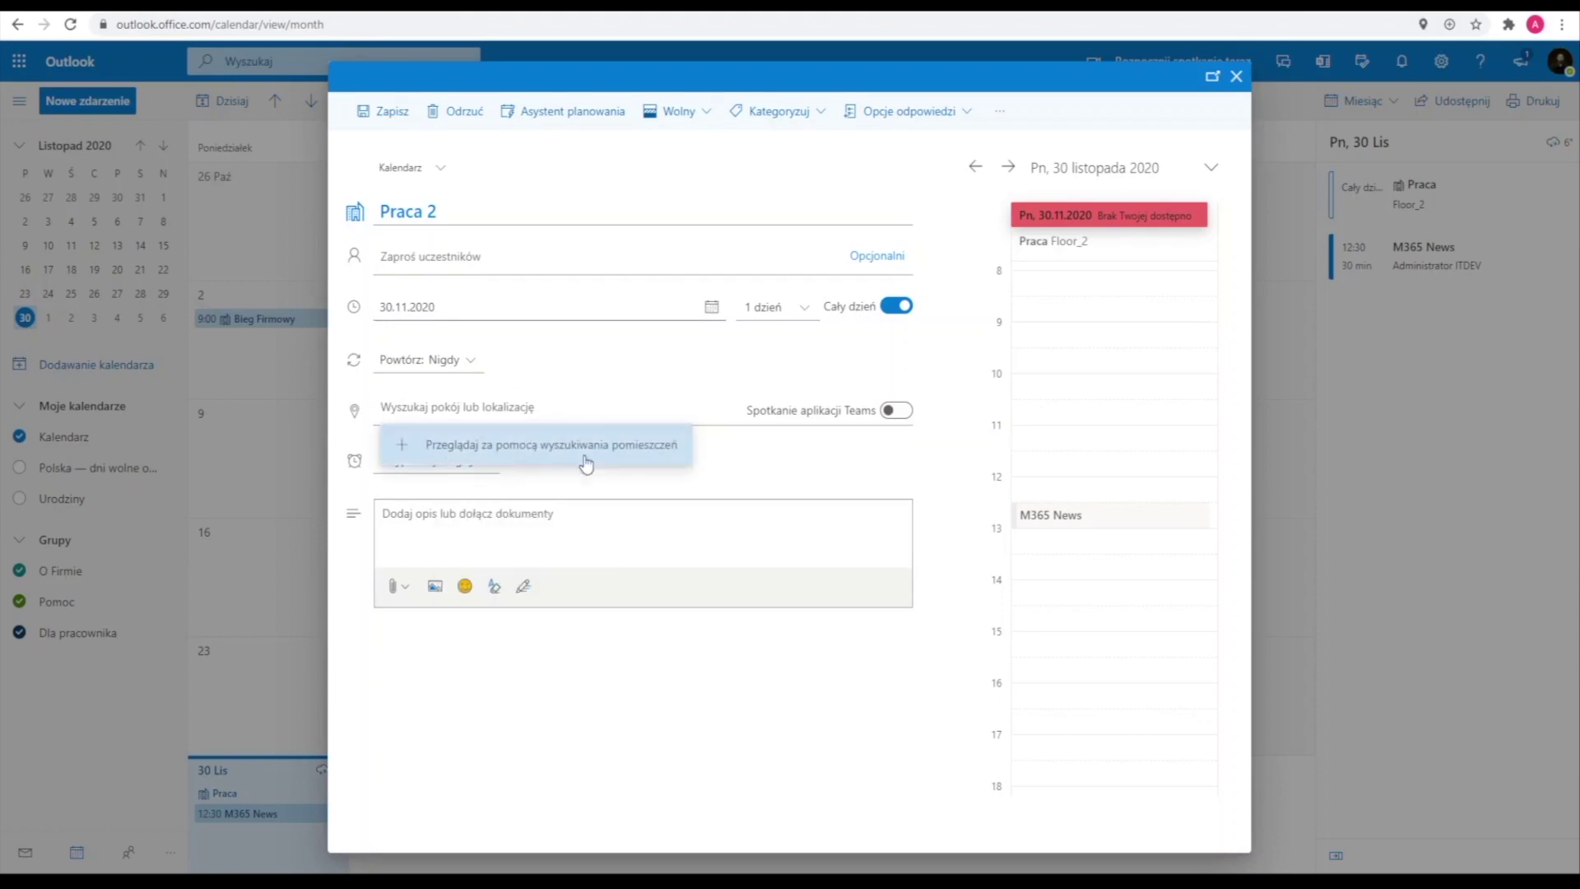
{"action": "left_click", "coordinate": [580, 449]}
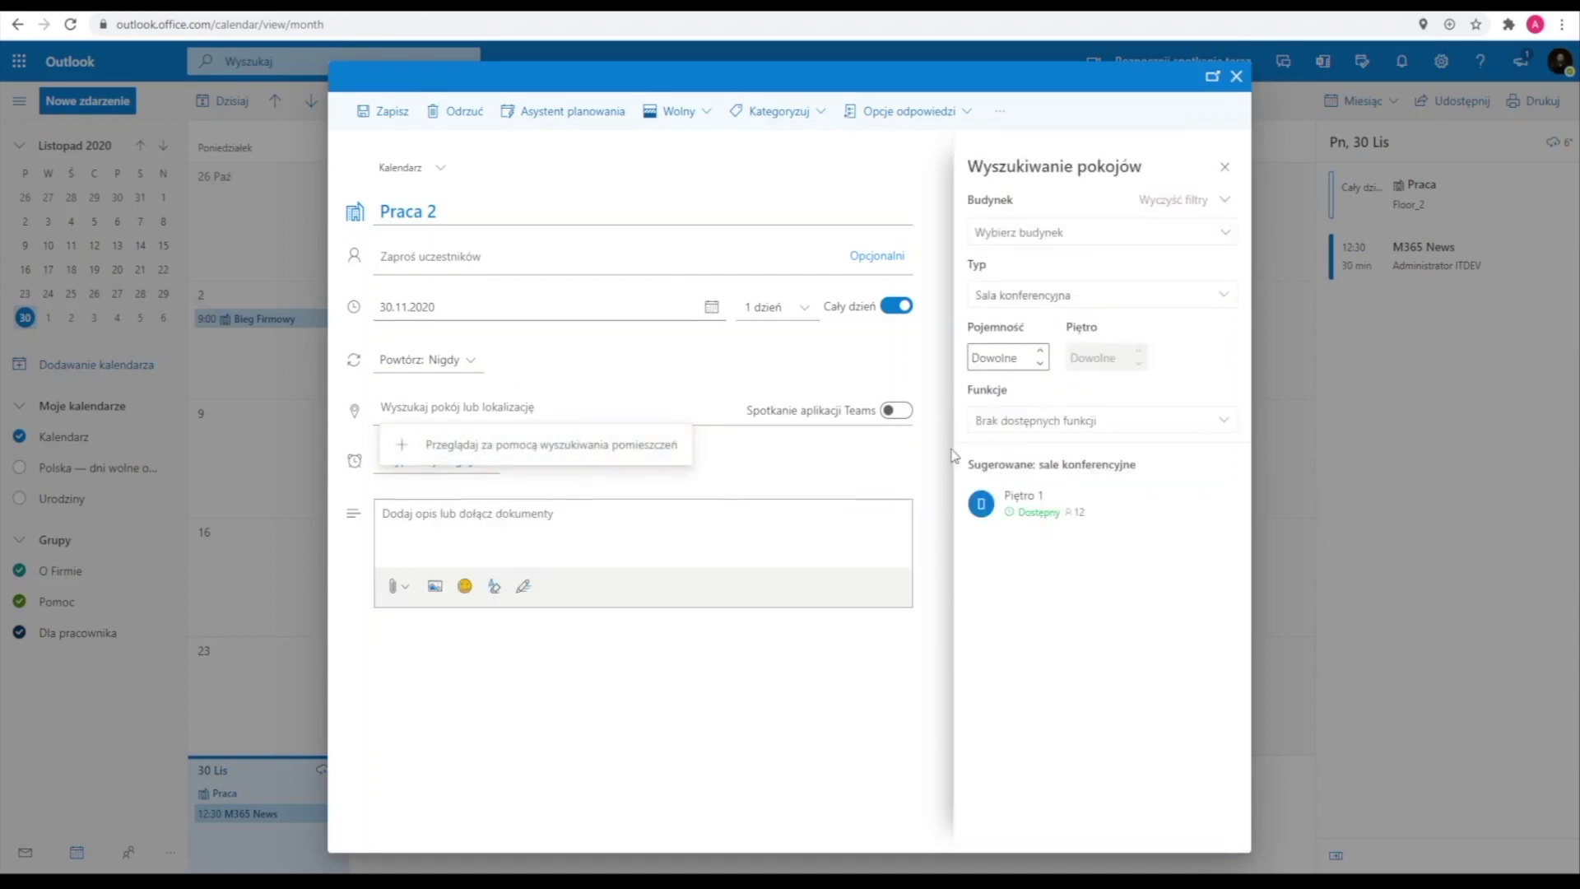
{"action": "left_click", "coordinate": [1121, 299]}
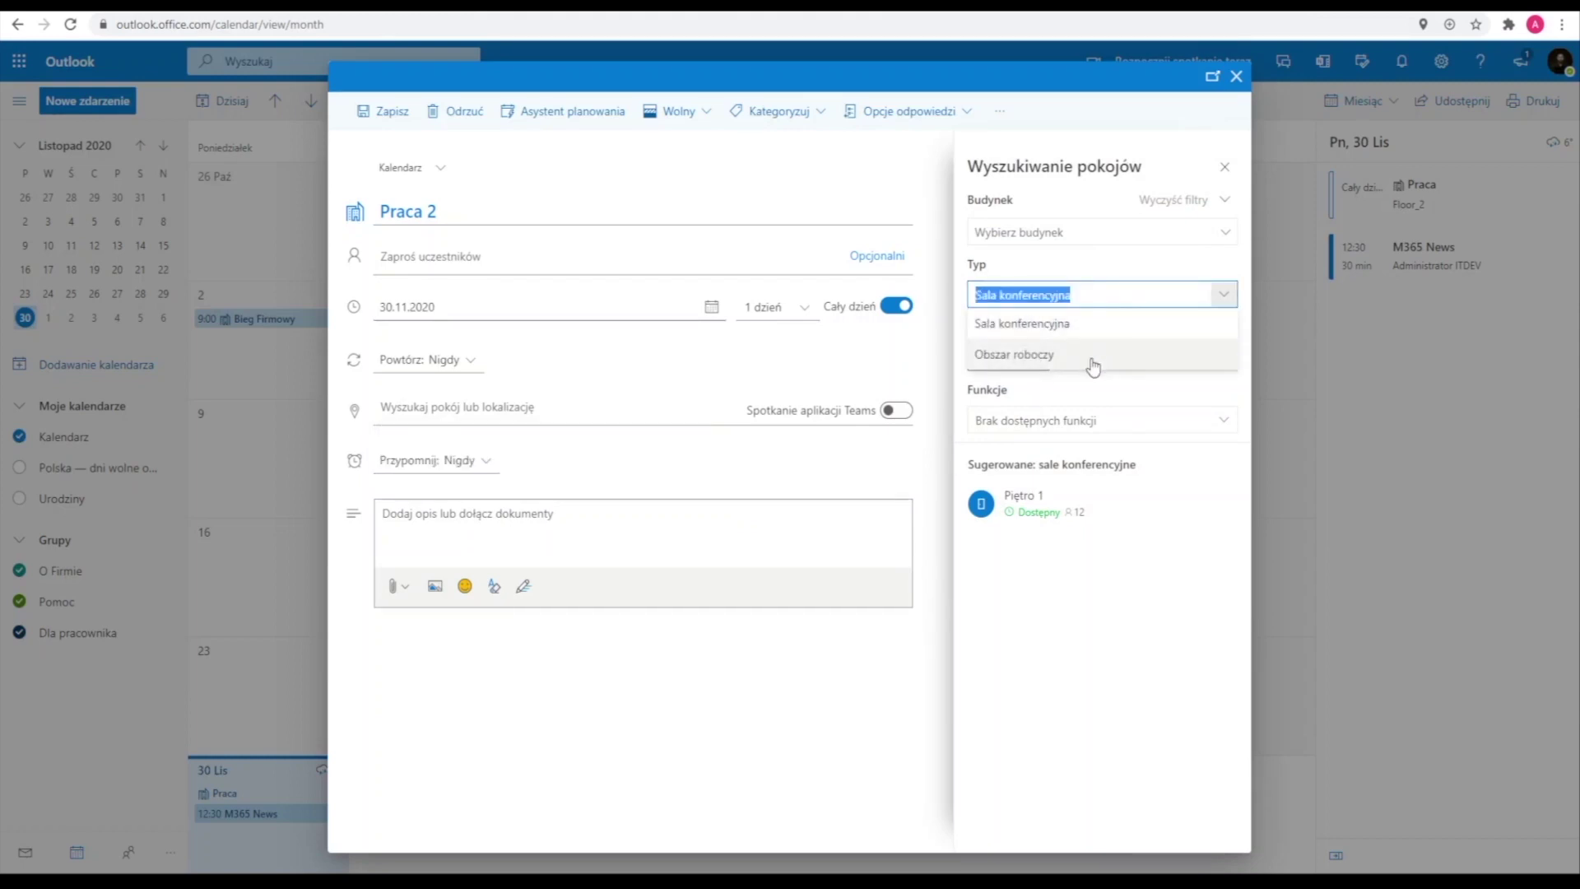
{"action": "left_click", "coordinate": [1143, 359]}
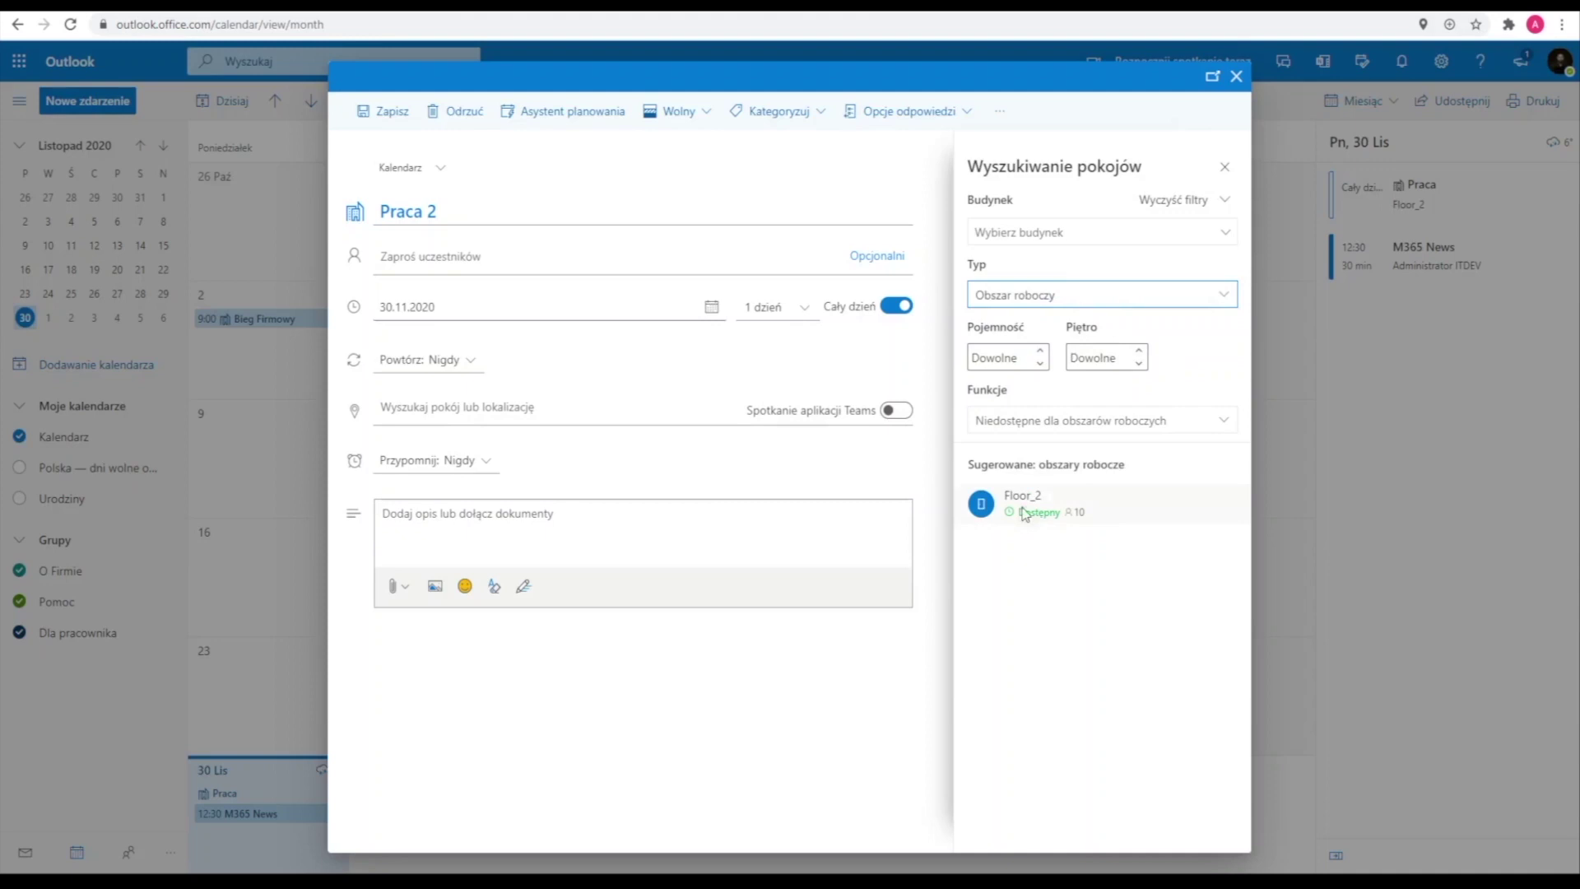
{"action": "left_click", "coordinate": [1101, 512]}
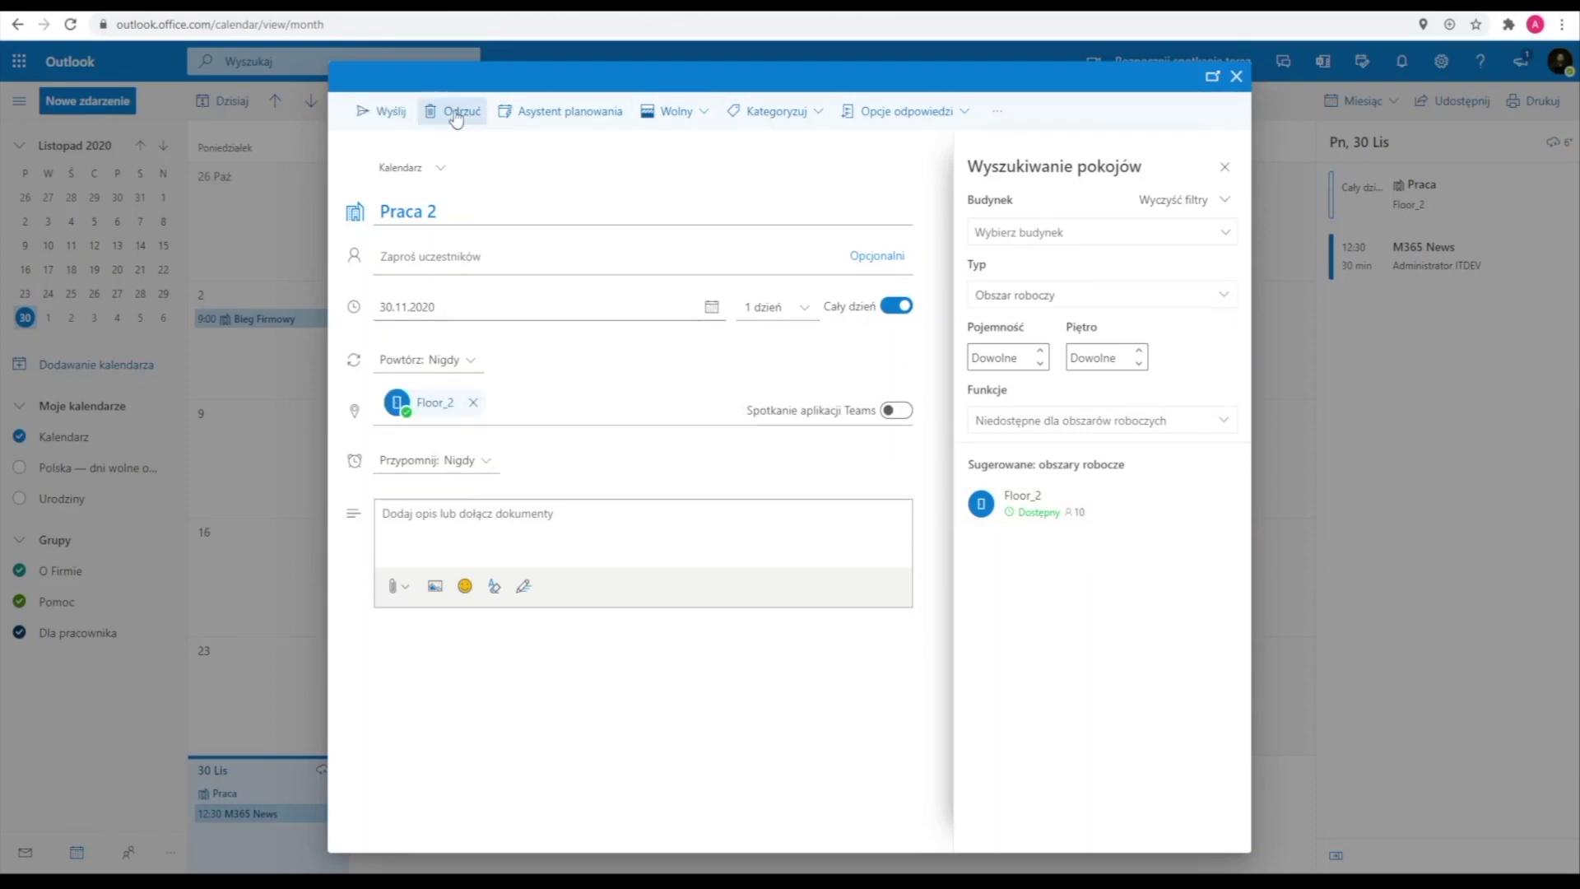
{"action": "left_click", "coordinate": [362, 119]}
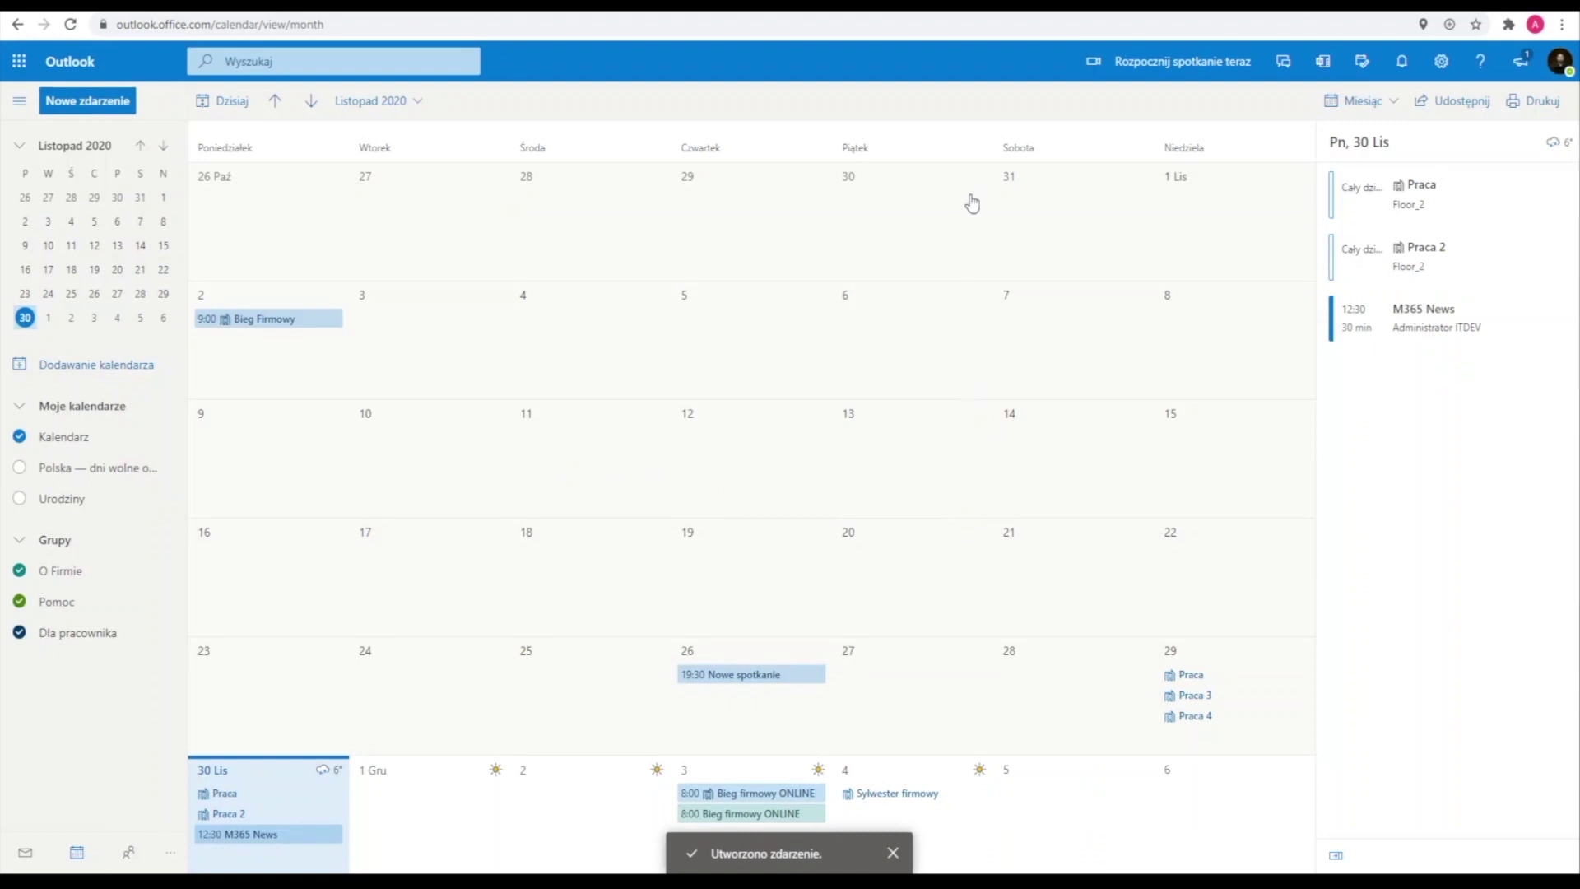
Step: Go to the mail inbox, check the Inne messages and open the Floor_2 reply for "Praca 2" among the Priorytetowe messages
{"action": "left_click", "coordinate": [25, 852]}
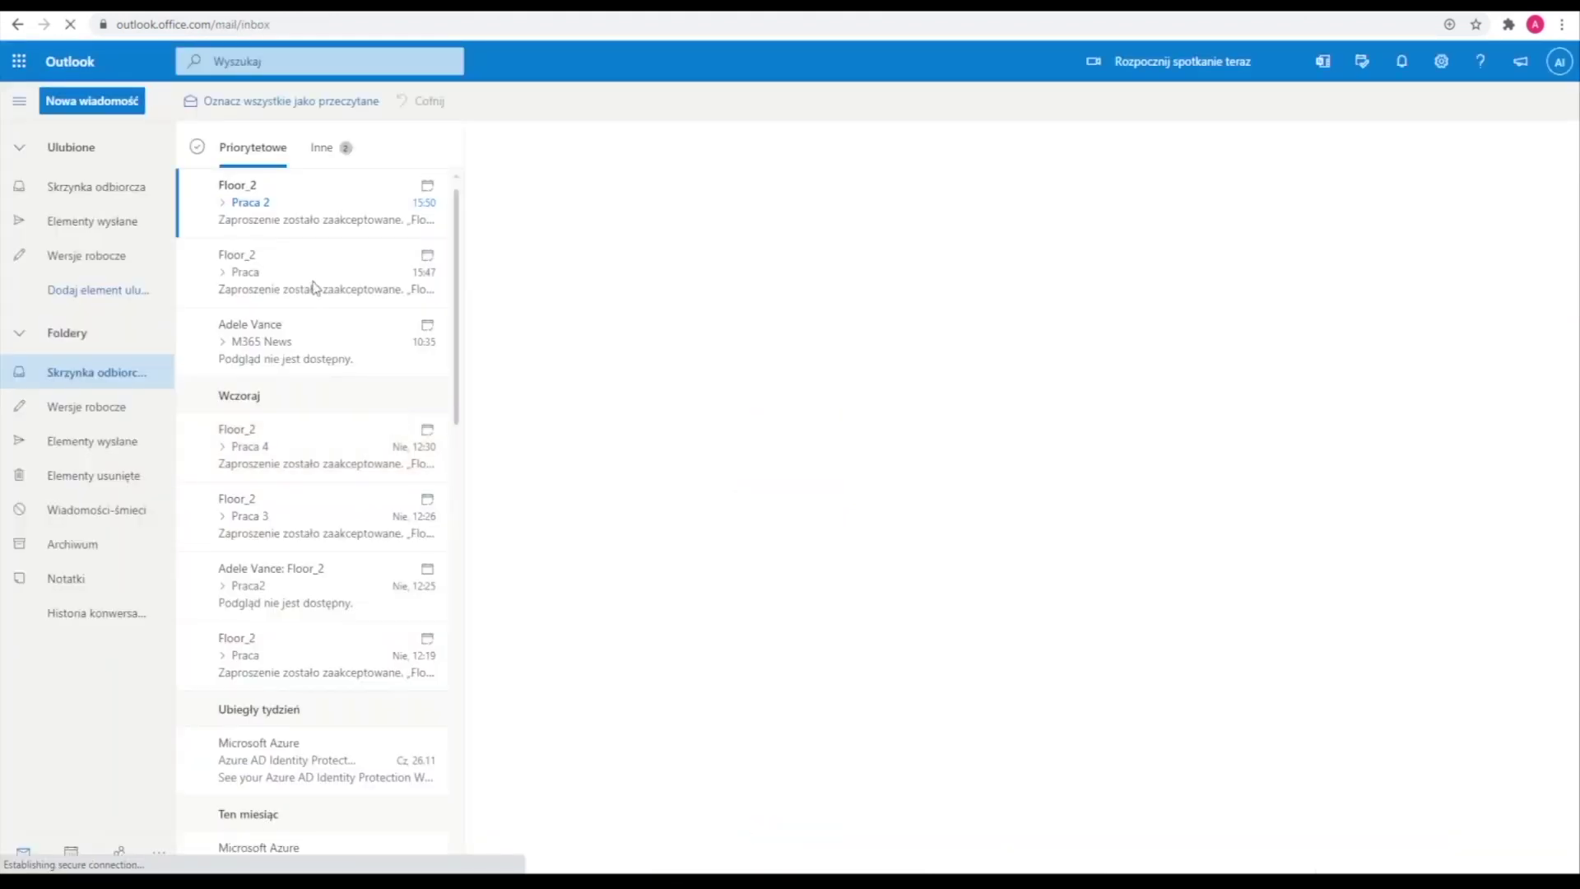
{"action": "left_click", "coordinate": [320, 148]}
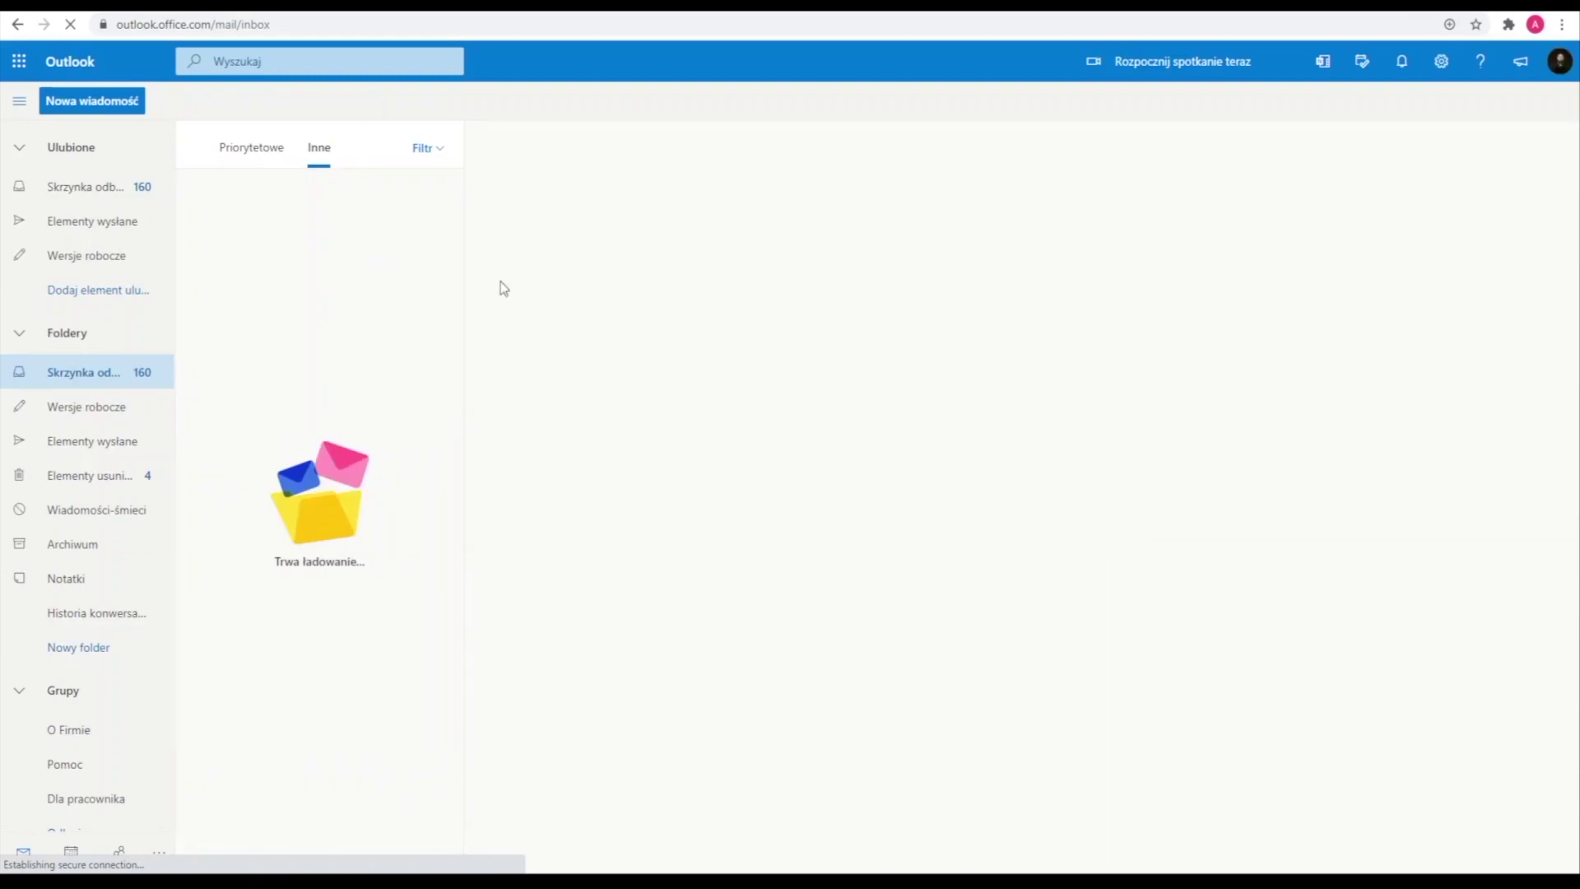
{"action": "left_click", "coordinate": [248, 148]}
{"action": "left_click", "coordinate": [247, 203]}
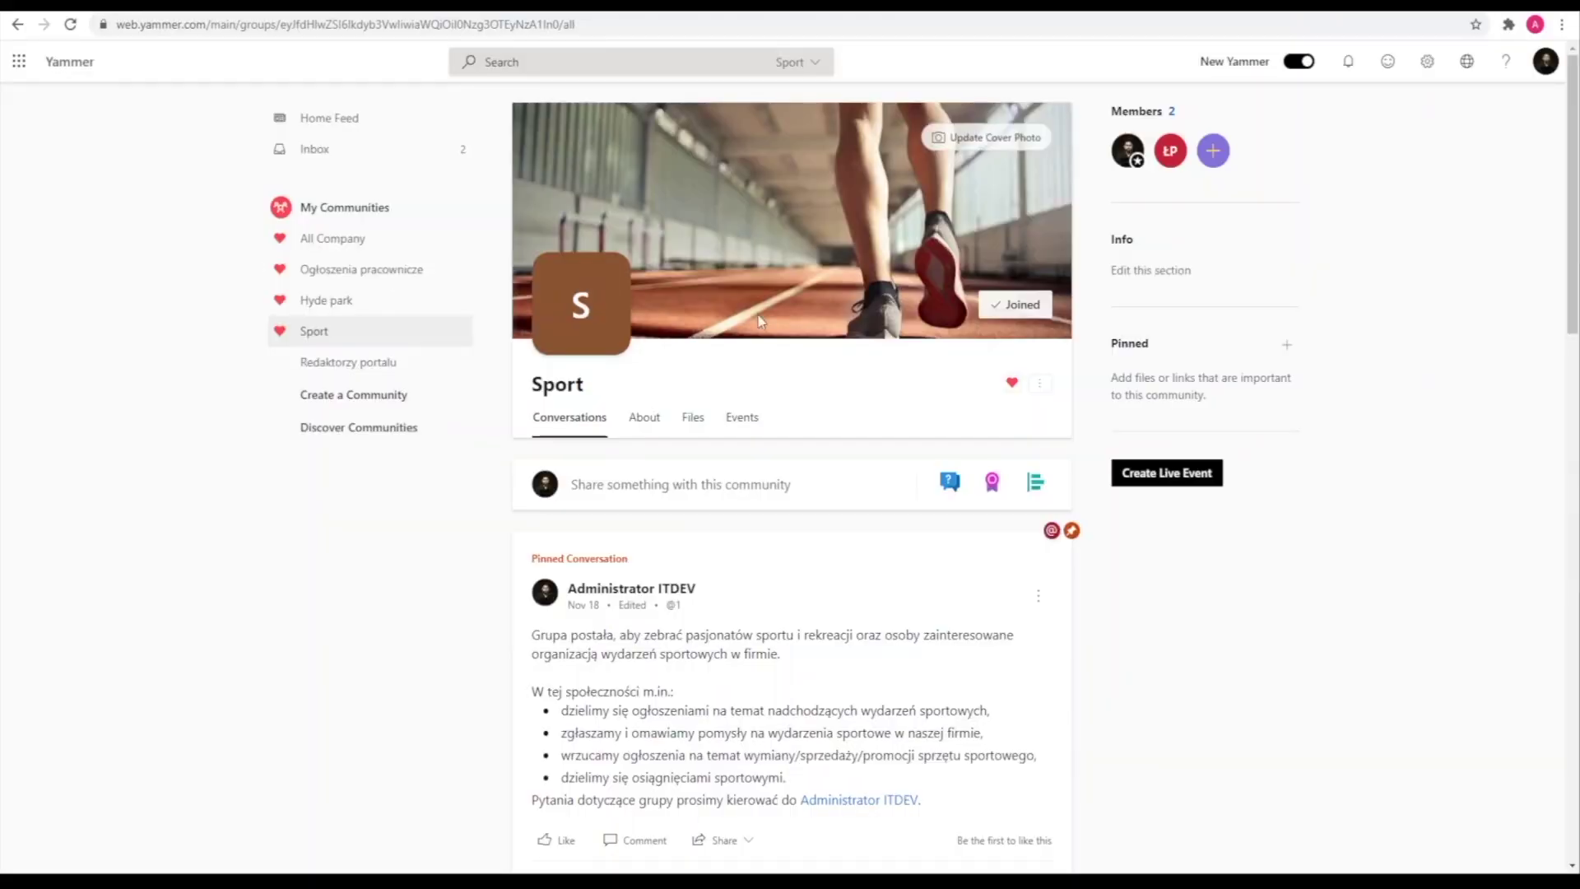
Step: Switch to Yammer, view the New Yammer rollout options in the network administration and return to the home feed
{"action": "left_click", "coordinate": [1429, 67]}
{"action": "left_click", "coordinate": [1399, 203]}
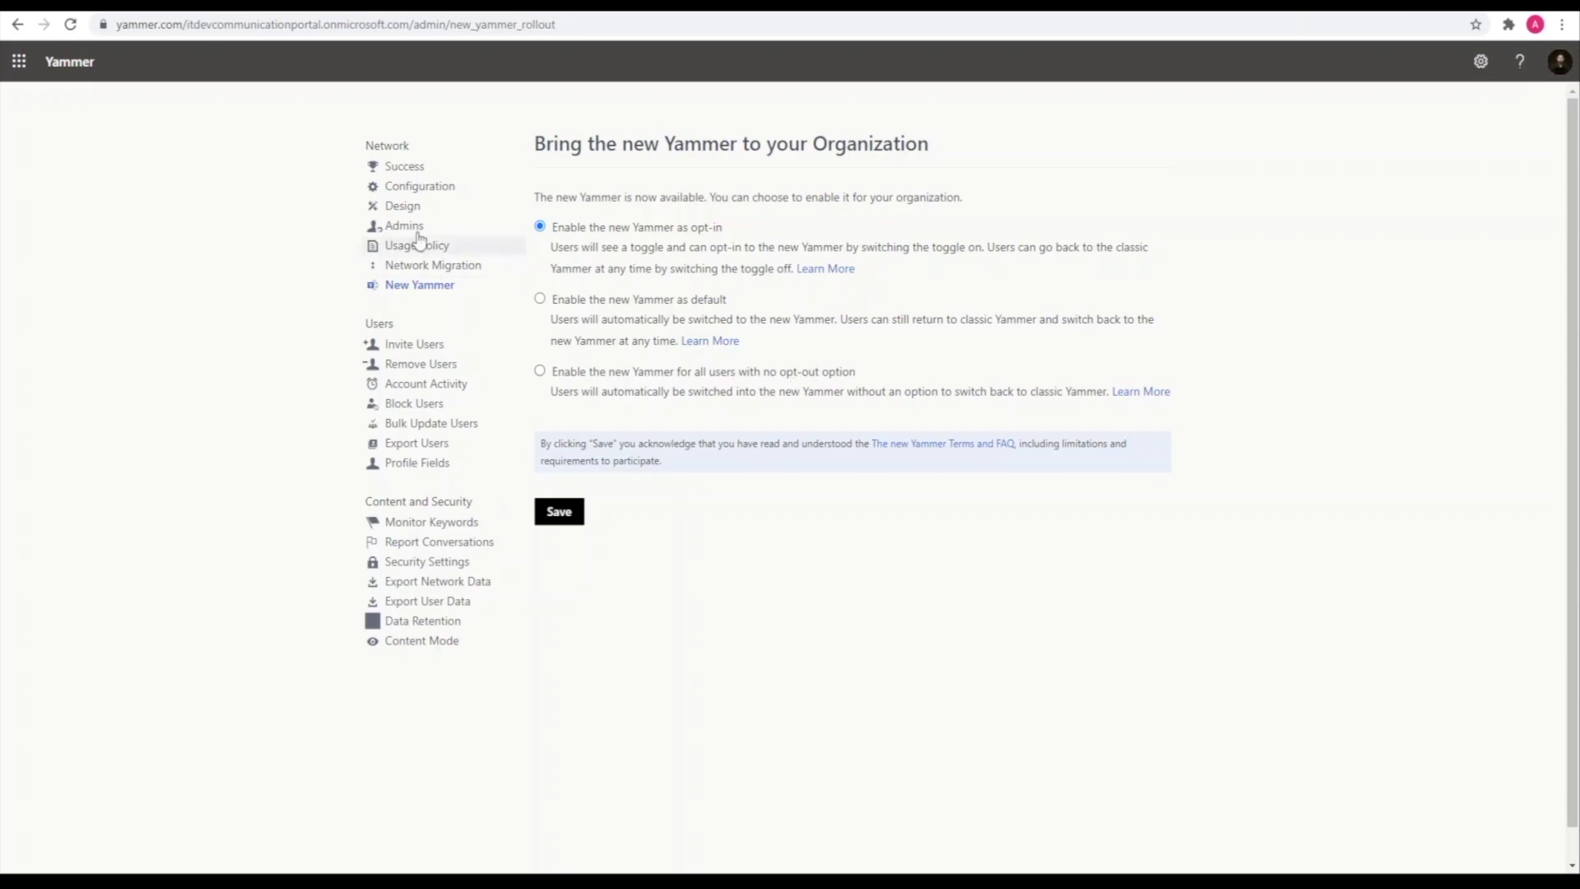
{"action": "left_click", "coordinate": [70, 69]}
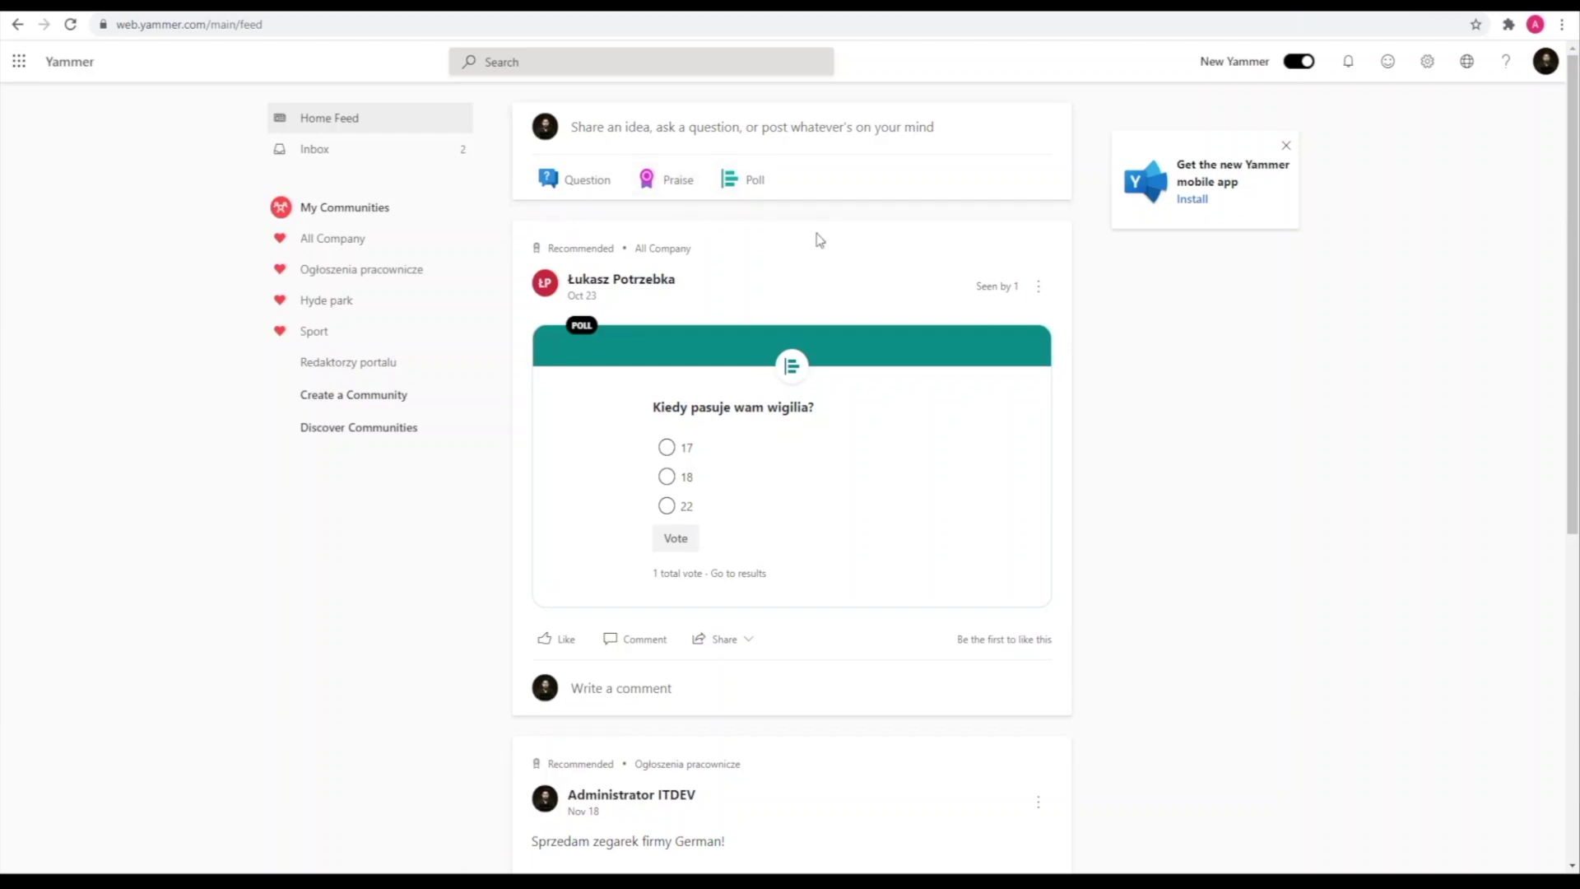
Step: Examine the Yammer conversations embedded on the m365news SharePoint page and open the Hyde Park post about billiards in Yammer
{"action": "scroll", "coordinate": [838, 250], "scroll_direction": "down", "scroll_amount": 3}
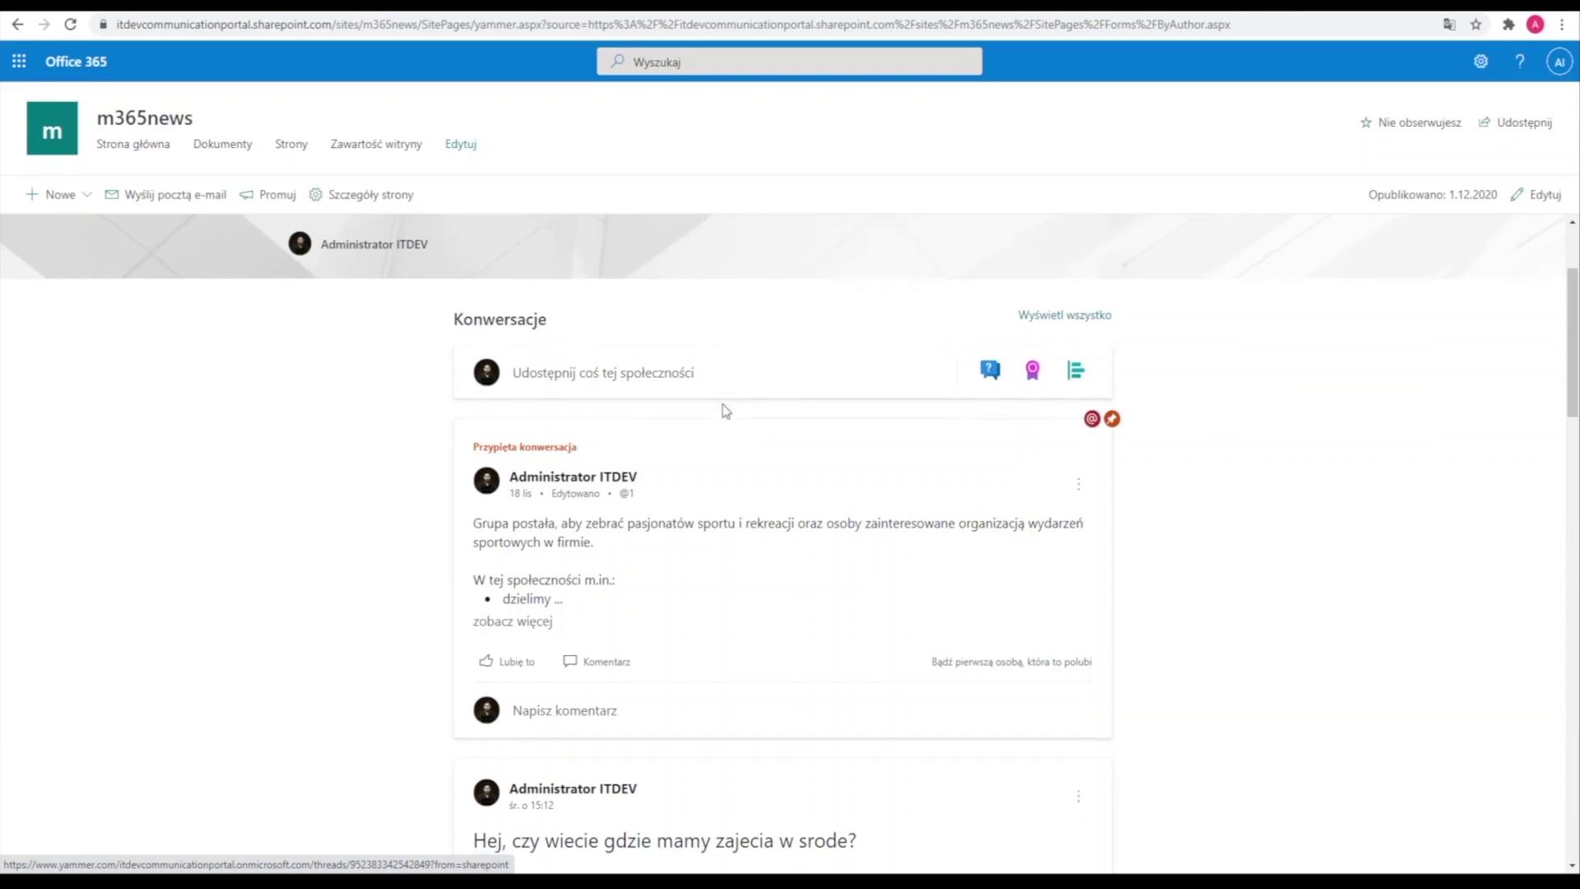
{"action": "scroll", "coordinate": [716, 411], "scroll_direction": "down", "scroll_amount": 2}
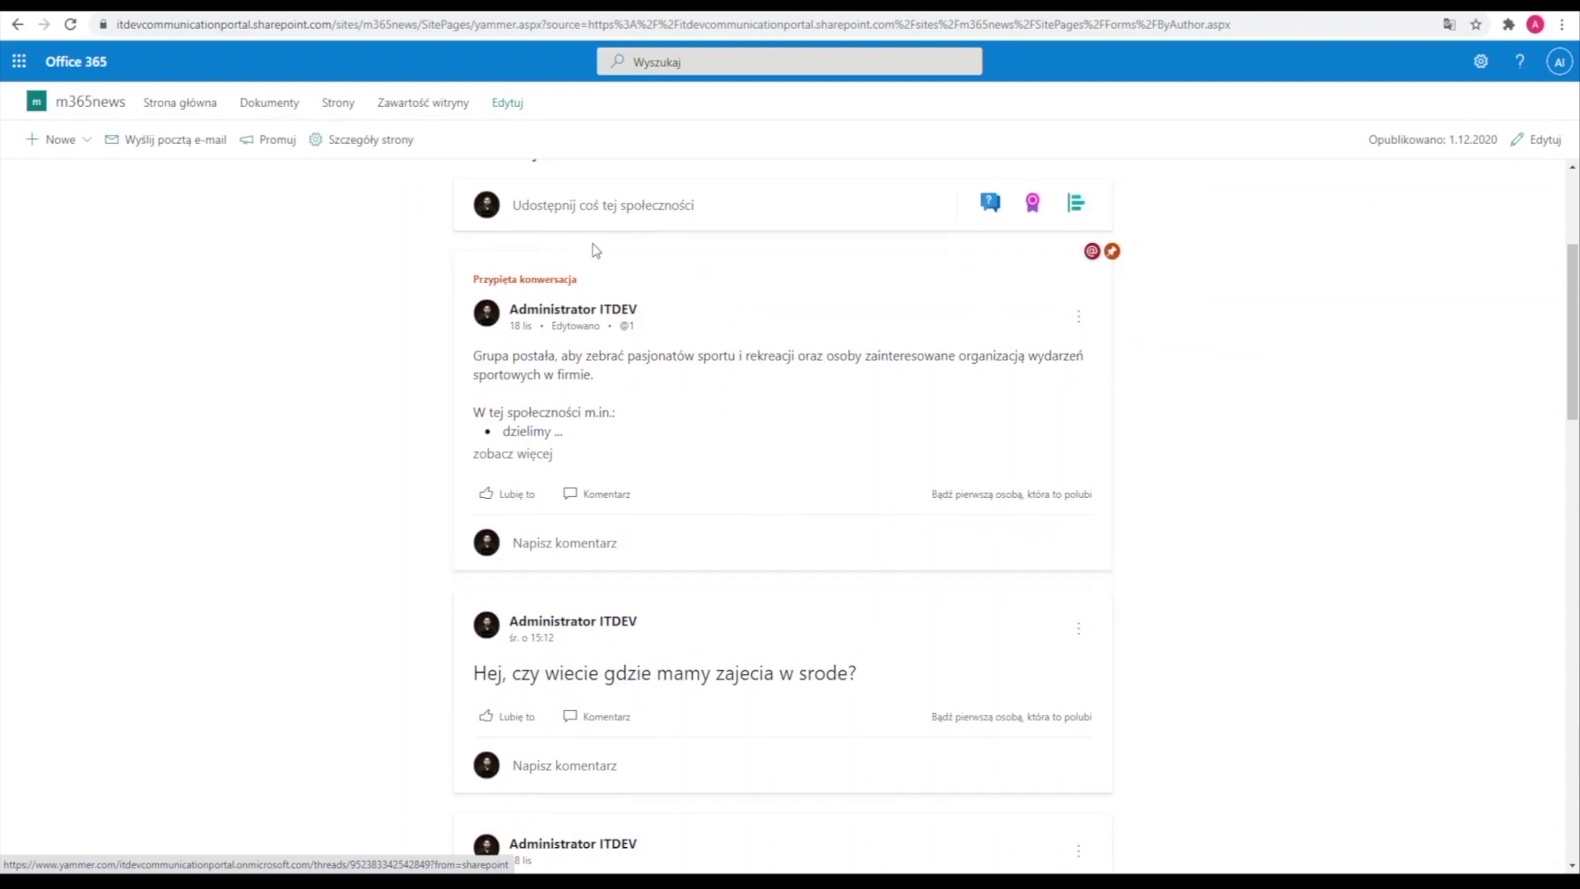
{"action": "scroll", "coordinate": [552, 251], "scroll_direction": "up", "scroll_amount": 1}
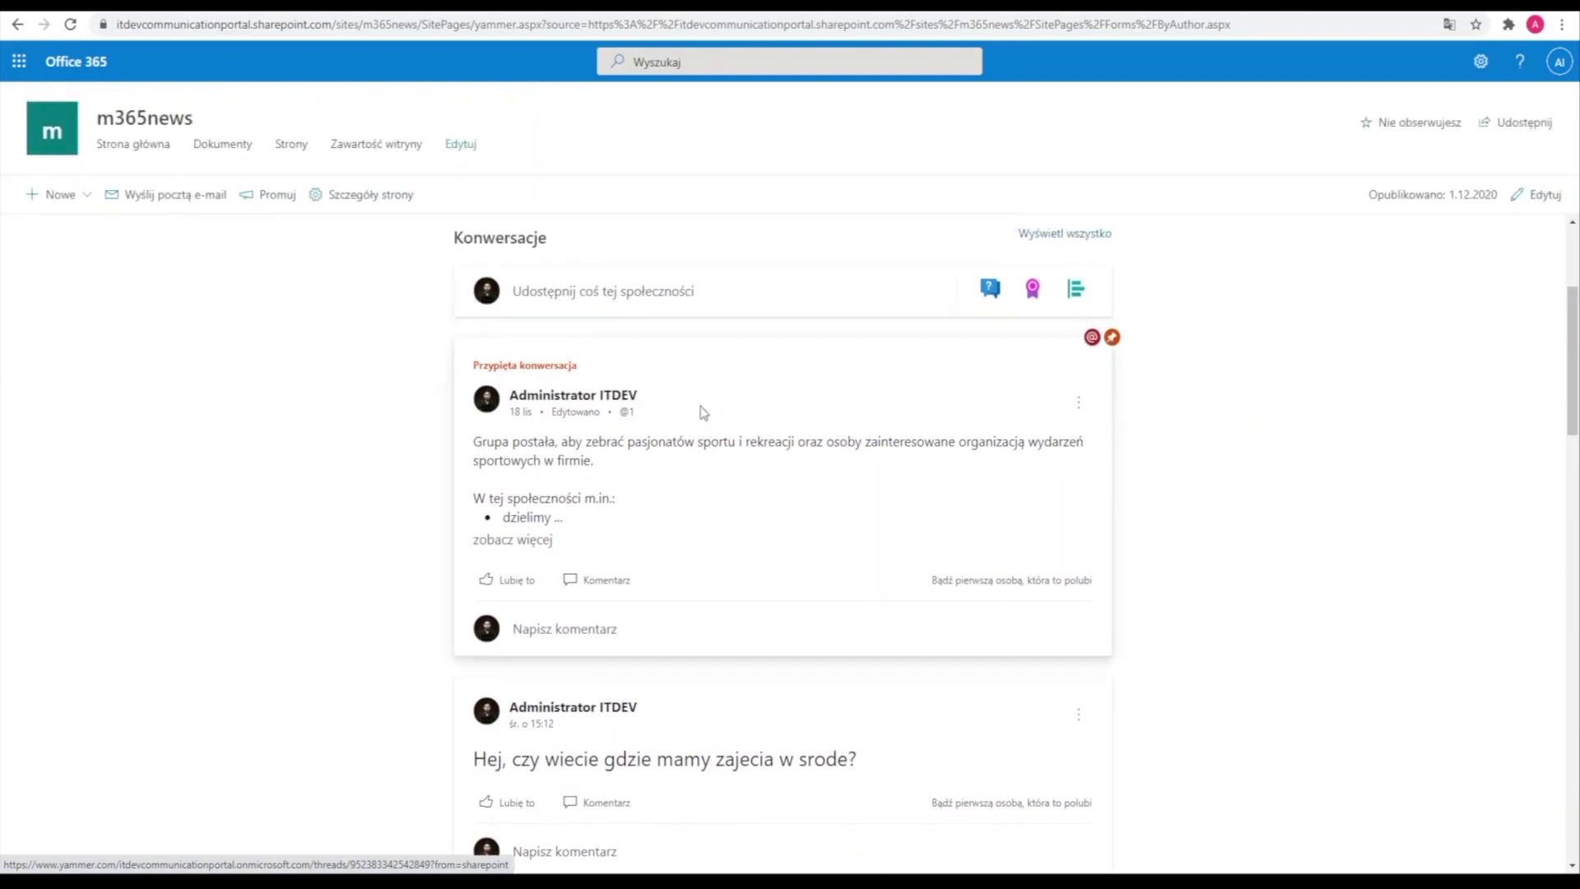
{"action": "scroll", "coordinate": [702, 410], "scroll_direction": "down", "scroll_amount": 3}
{"action": "scroll", "coordinate": [703, 412], "scroll_direction": "down", "scroll_amount": 3}
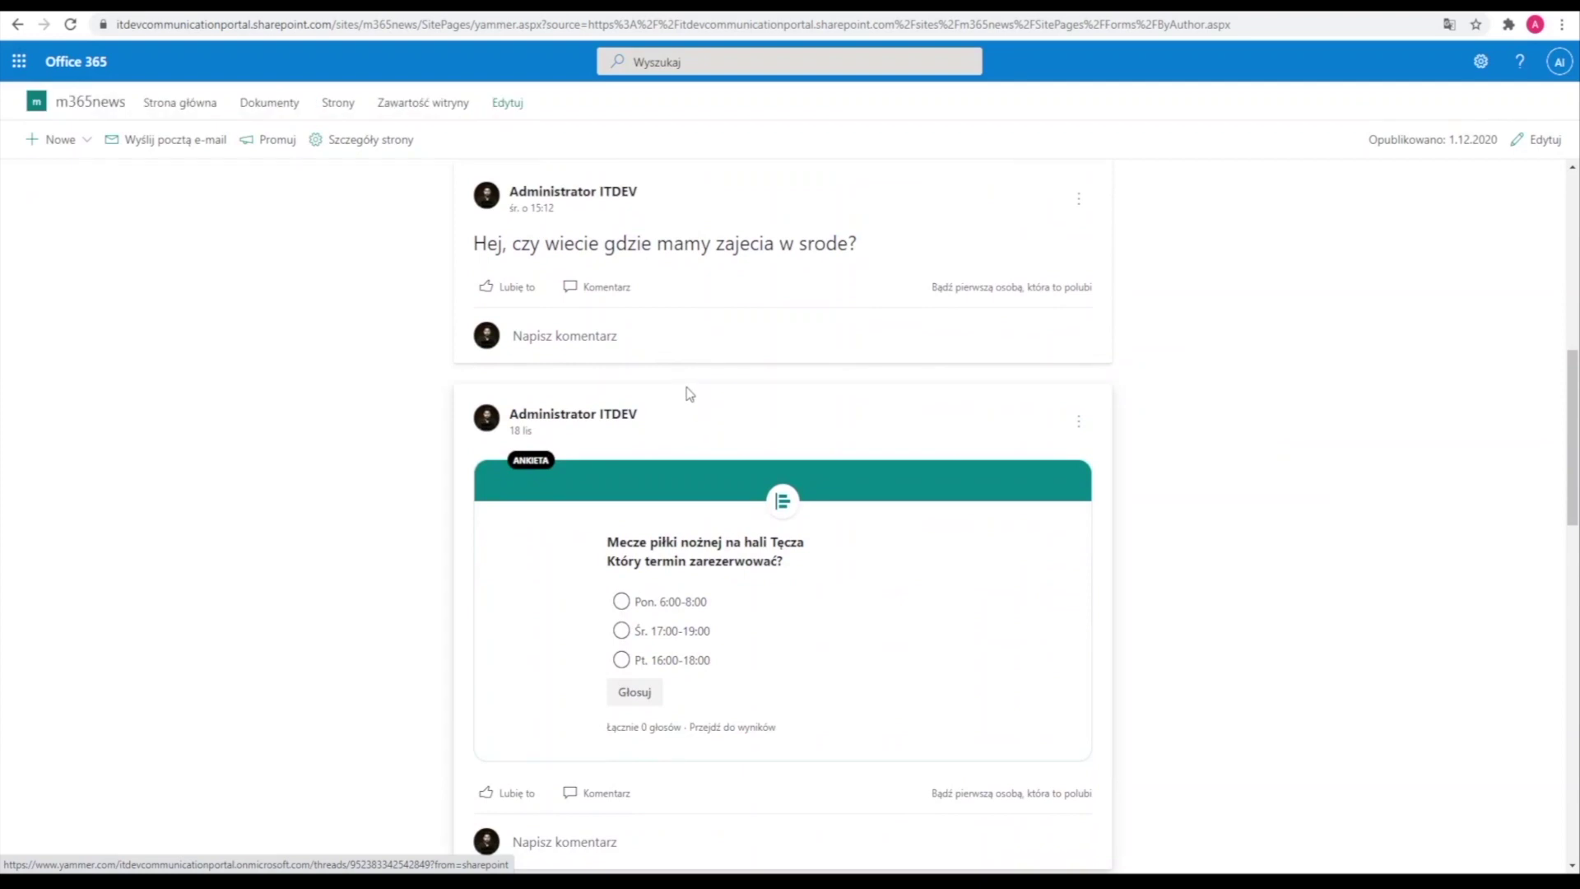
{"action": "scroll", "coordinate": [679, 377], "scroll_direction": "down", "scroll_amount": 1}
{"action": "scroll", "coordinate": [680, 384], "scroll_direction": "up", "scroll_amount": 4}
{"action": "scroll", "coordinate": [663, 370], "scroll_direction": "down", "scroll_amount": 1}
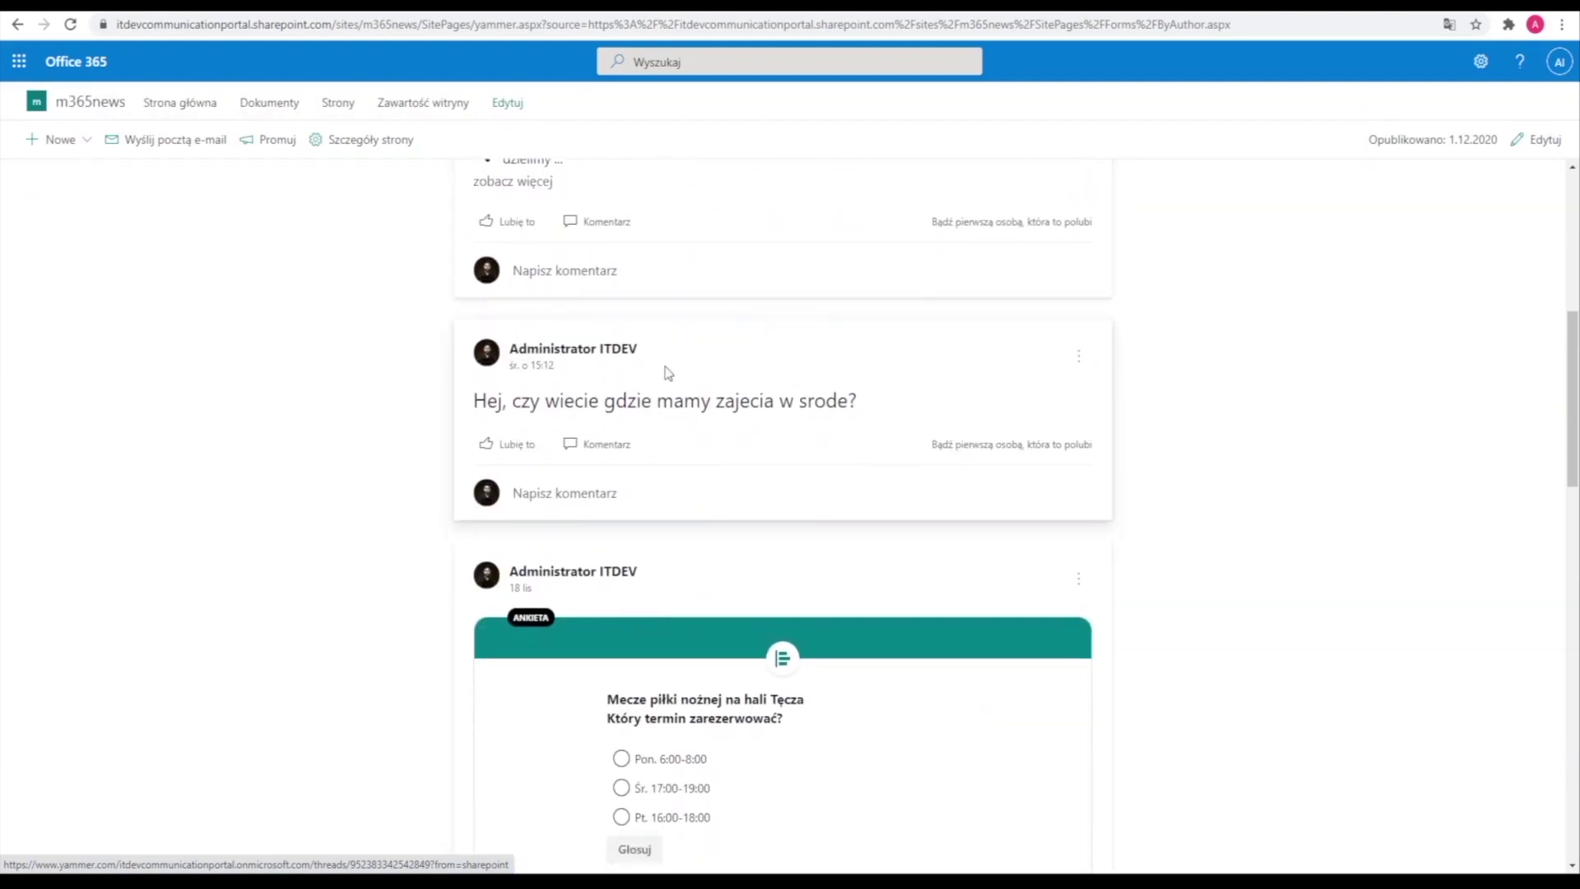
{"action": "scroll", "coordinate": [668, 373], "scroll_direction": "down", "scroll_amount": 6}
{"action": "scroll", "coordinate": [719, 376], "scroll_direction": "down", "scroll_amount": 2}
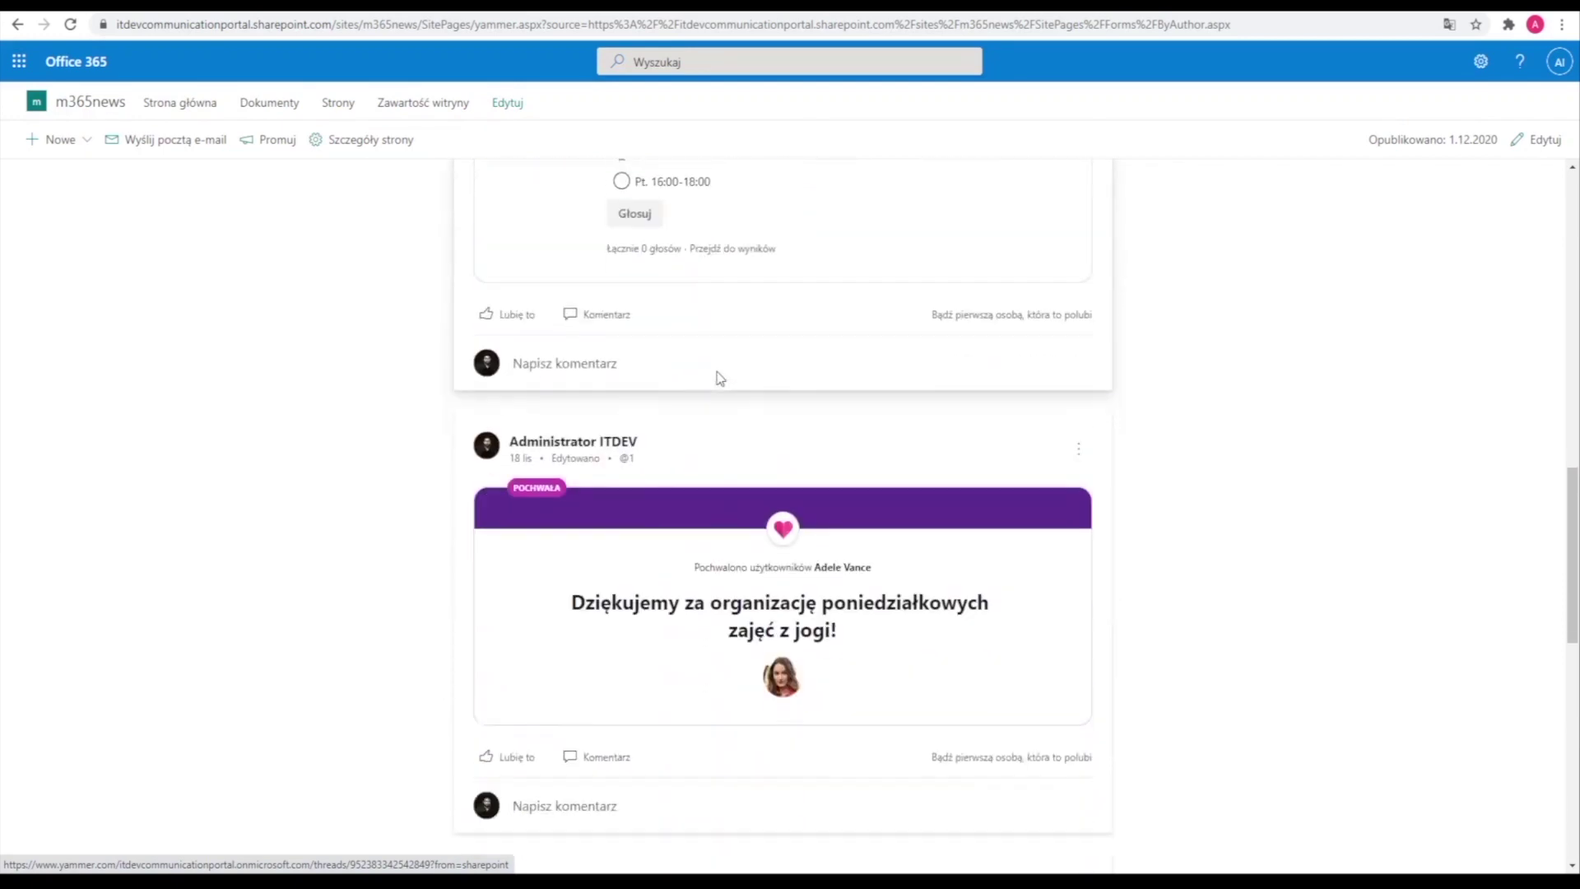
{"action": "scroll", "coordinate": [718, 376], "scroll_direction": "up", "scroll_amount": 13}
{"action": "scroll", "coordinate": [721, 381], "scroll_direction": "down", "scroll_amount": 4}
{"action": "scroll", "coordinate": [720, 379], "scroll_direction": "down", "scroll_amount": 10}
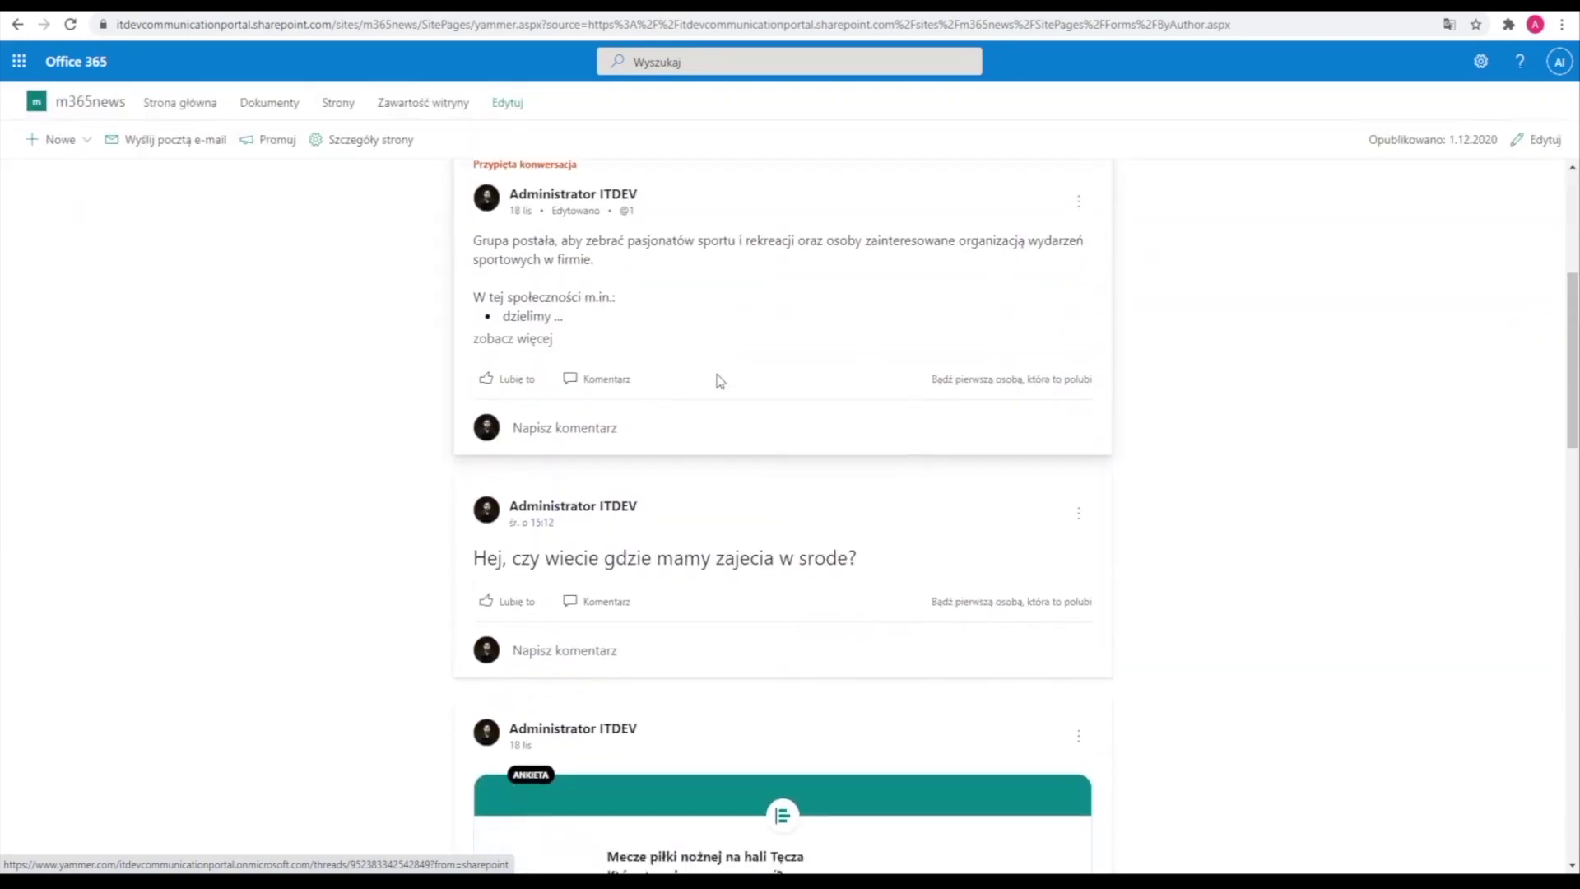
{"action": "scroll", "coordinate": [721, 375], "scroll_direction": "down", "scroll_amount": 10}
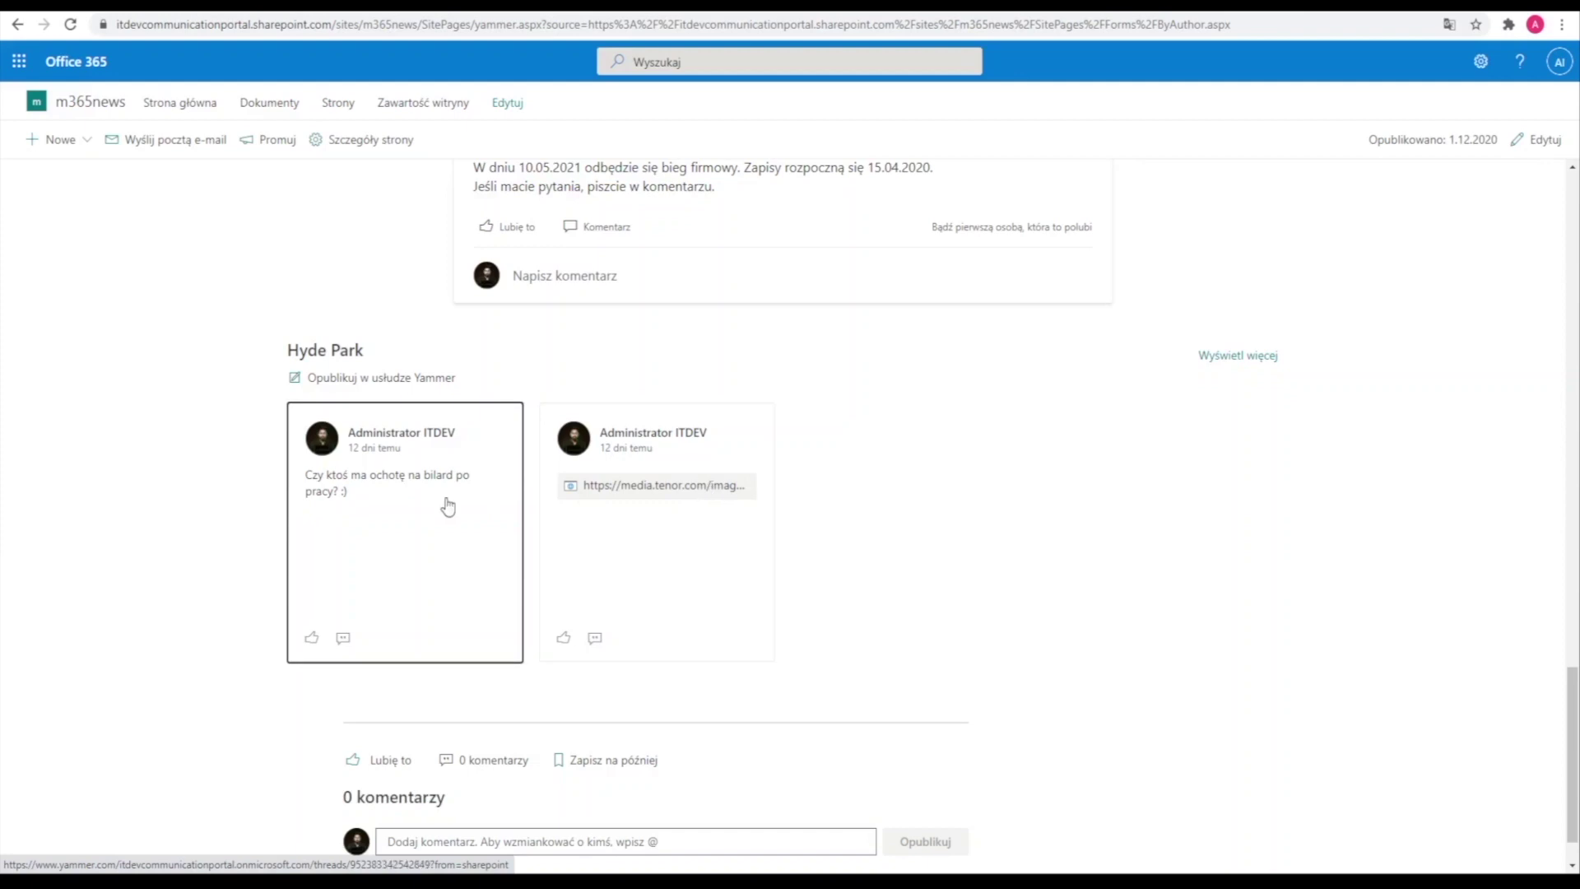
{"action": "left_click", "coordinate": [312, 648]}
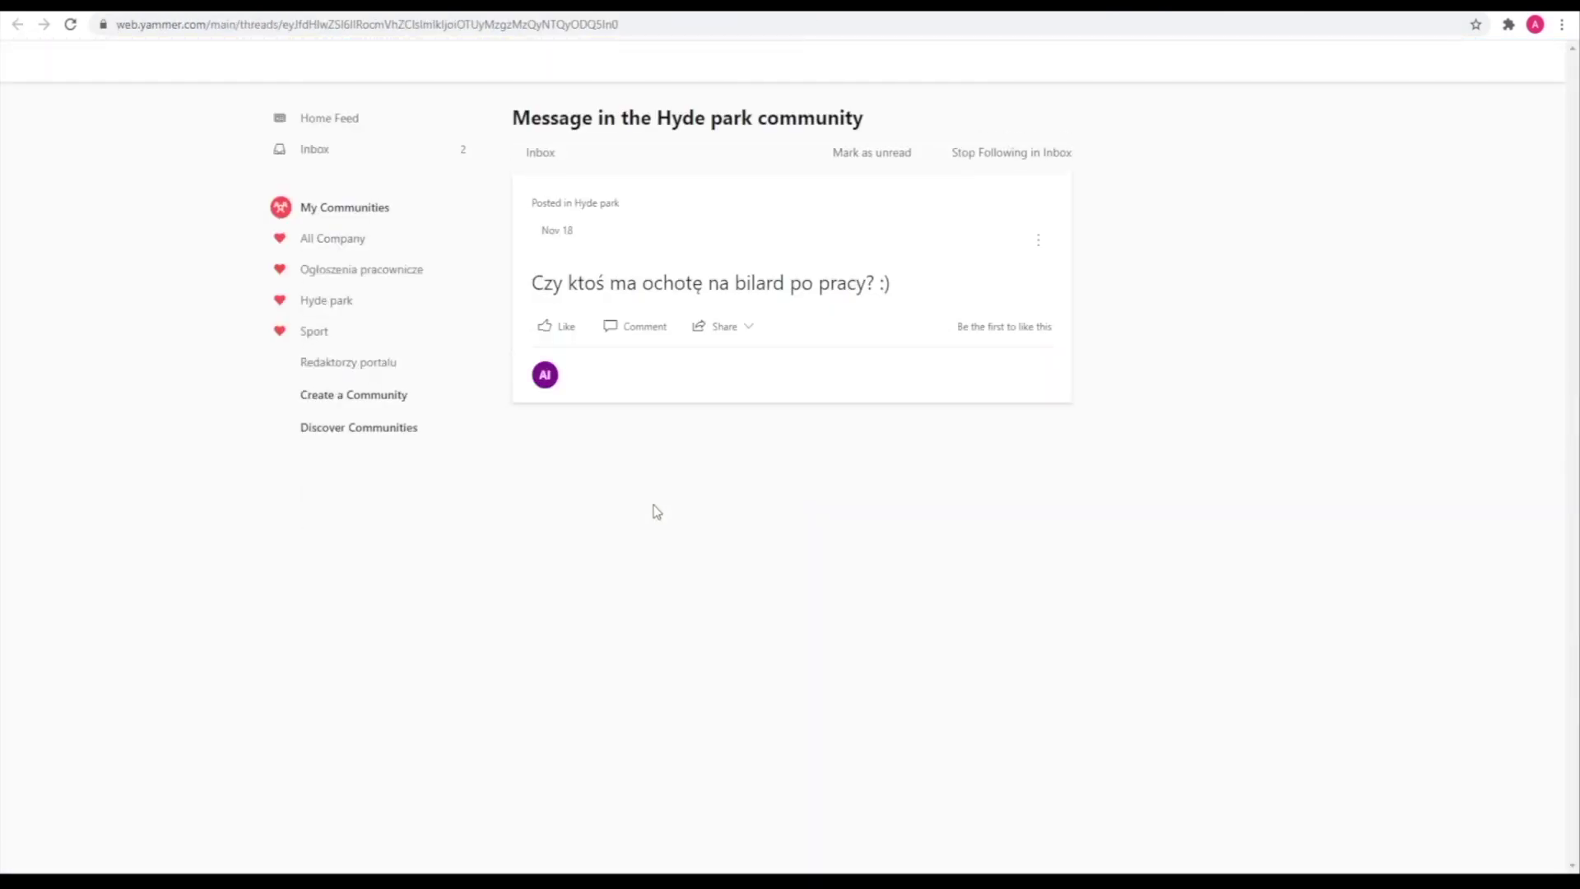
{"action": "mouse_move", "coordinate": [556, 333]}
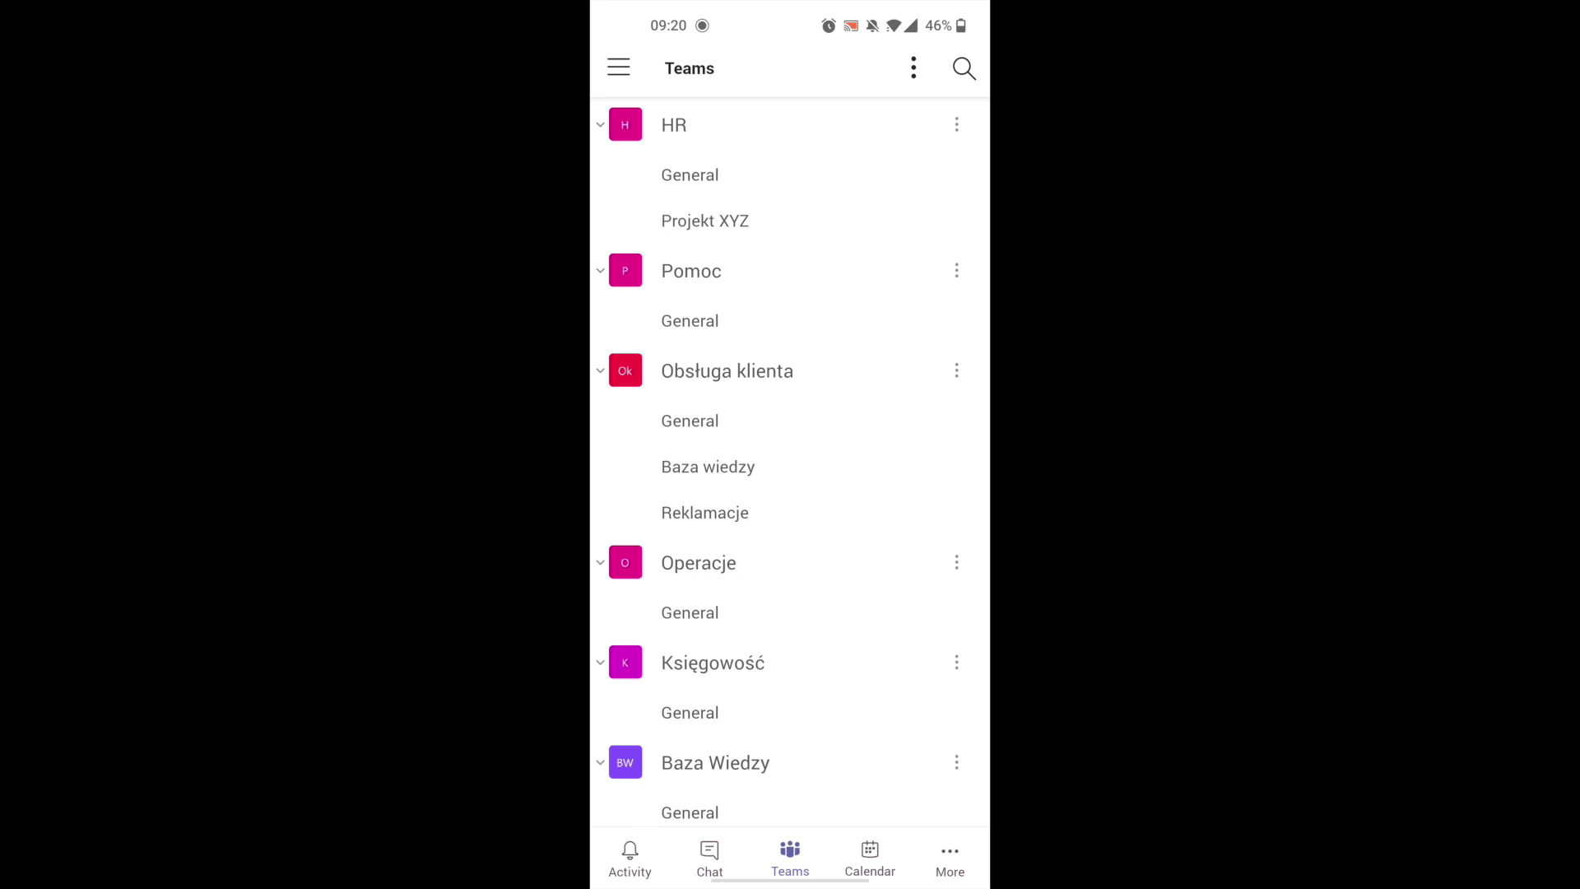
Step: Switch to the Teams mobile app, open the Communities app and browse the recommended posts in its Yammer feed
{"action": "left_click_drag", "start_coordinate": [822, 685], "coordinate": [822, 371]}
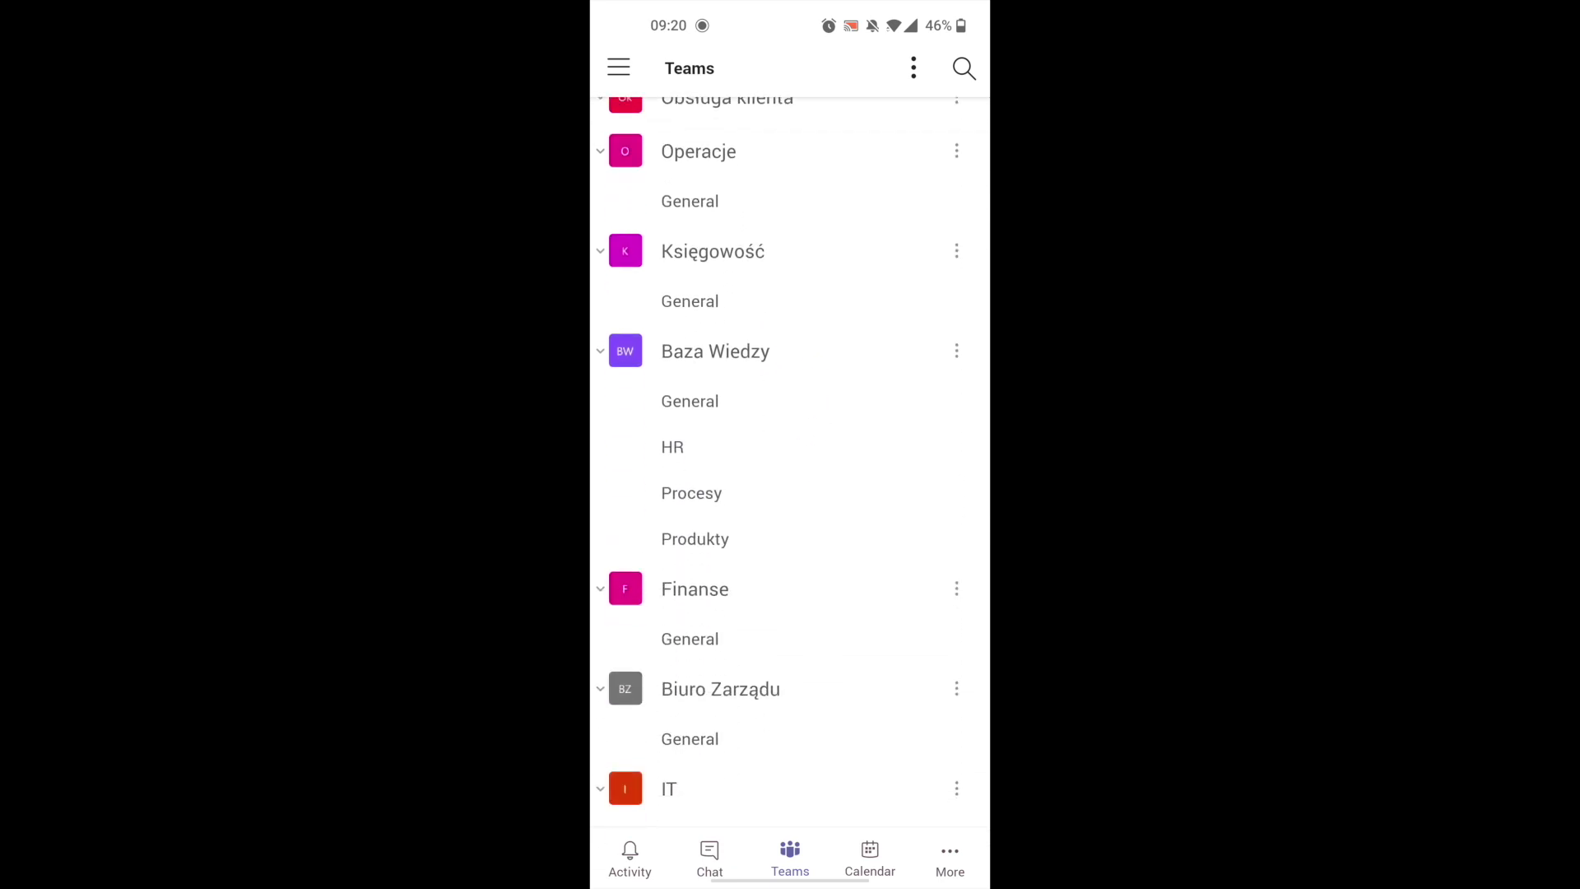
{"action": "left_click", "coordinate": [949, 860]}
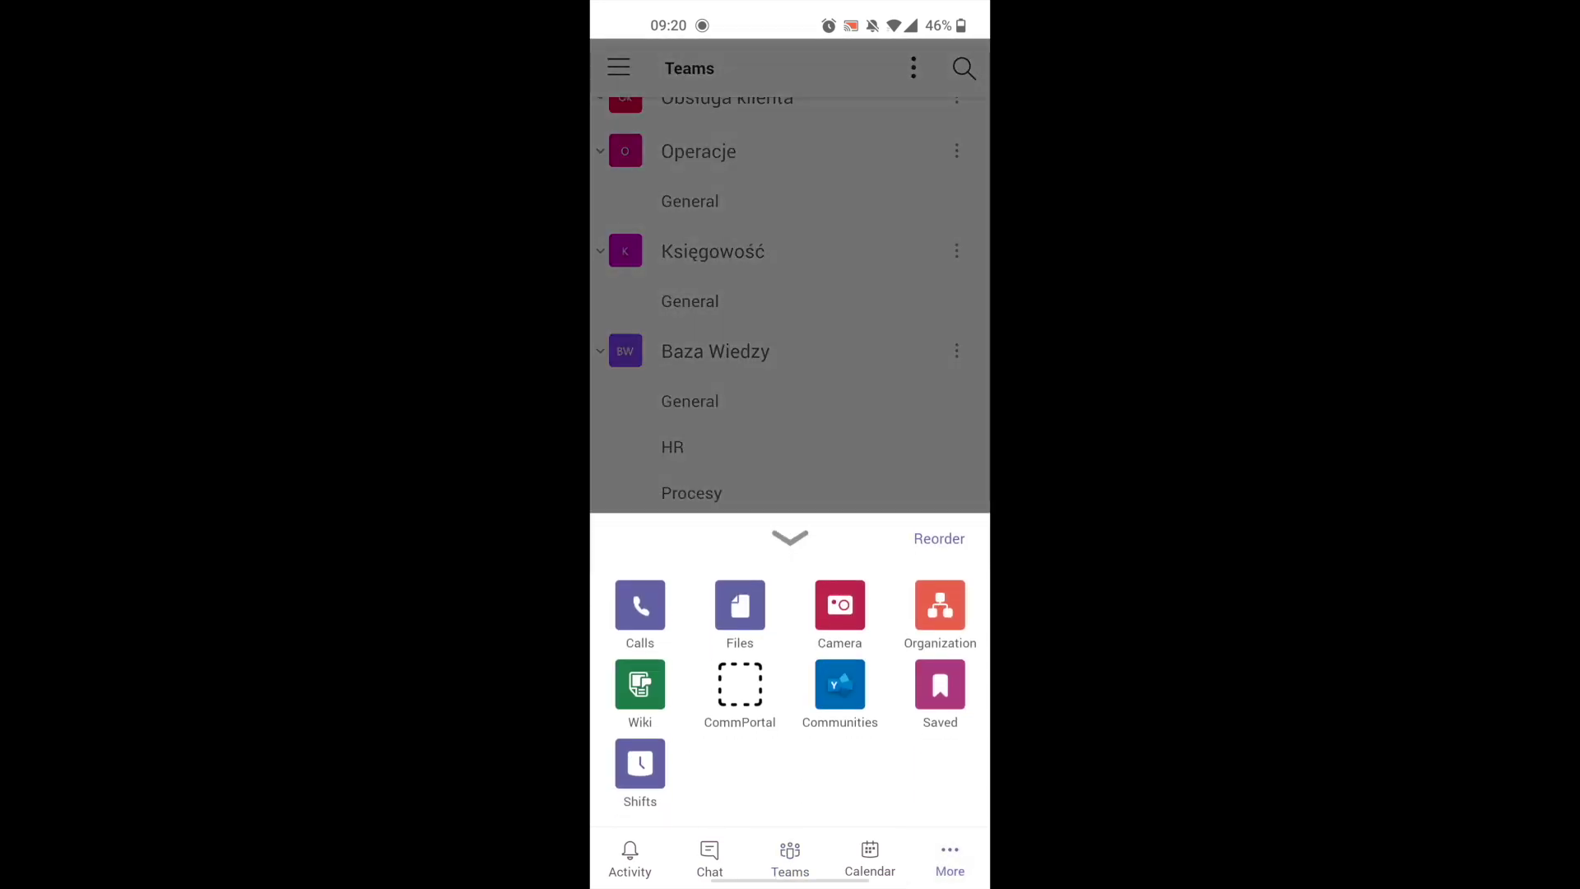
{"action": "left_click", "coordinate": [840, 684]}
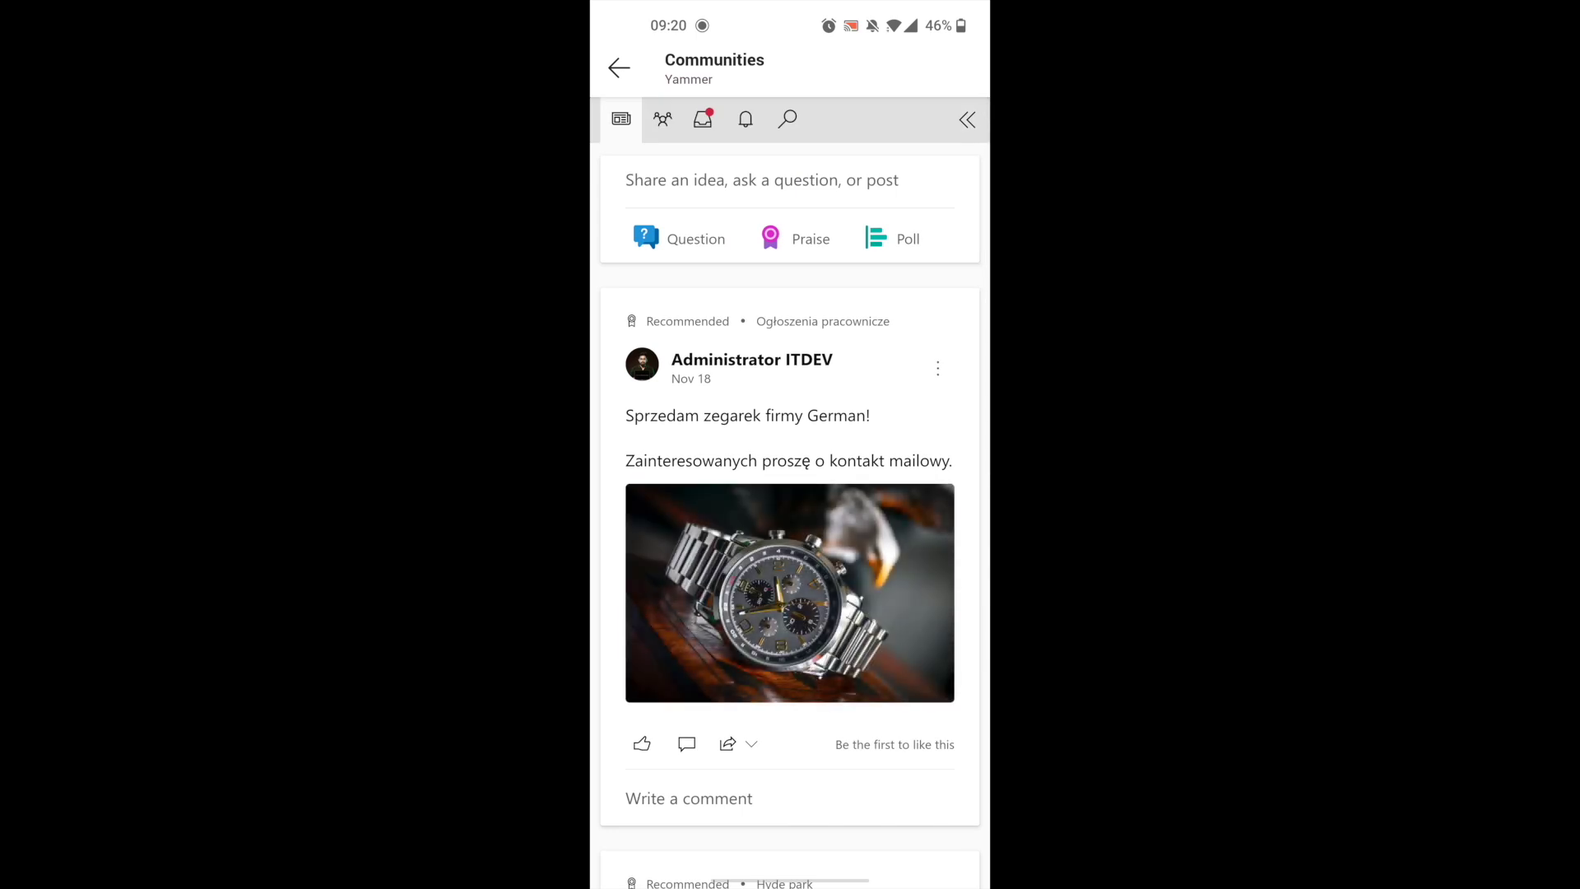
{"action": "scroll", "coordinate": [790, 493], "scroll_direction": "down", "scroll_amount": 4}
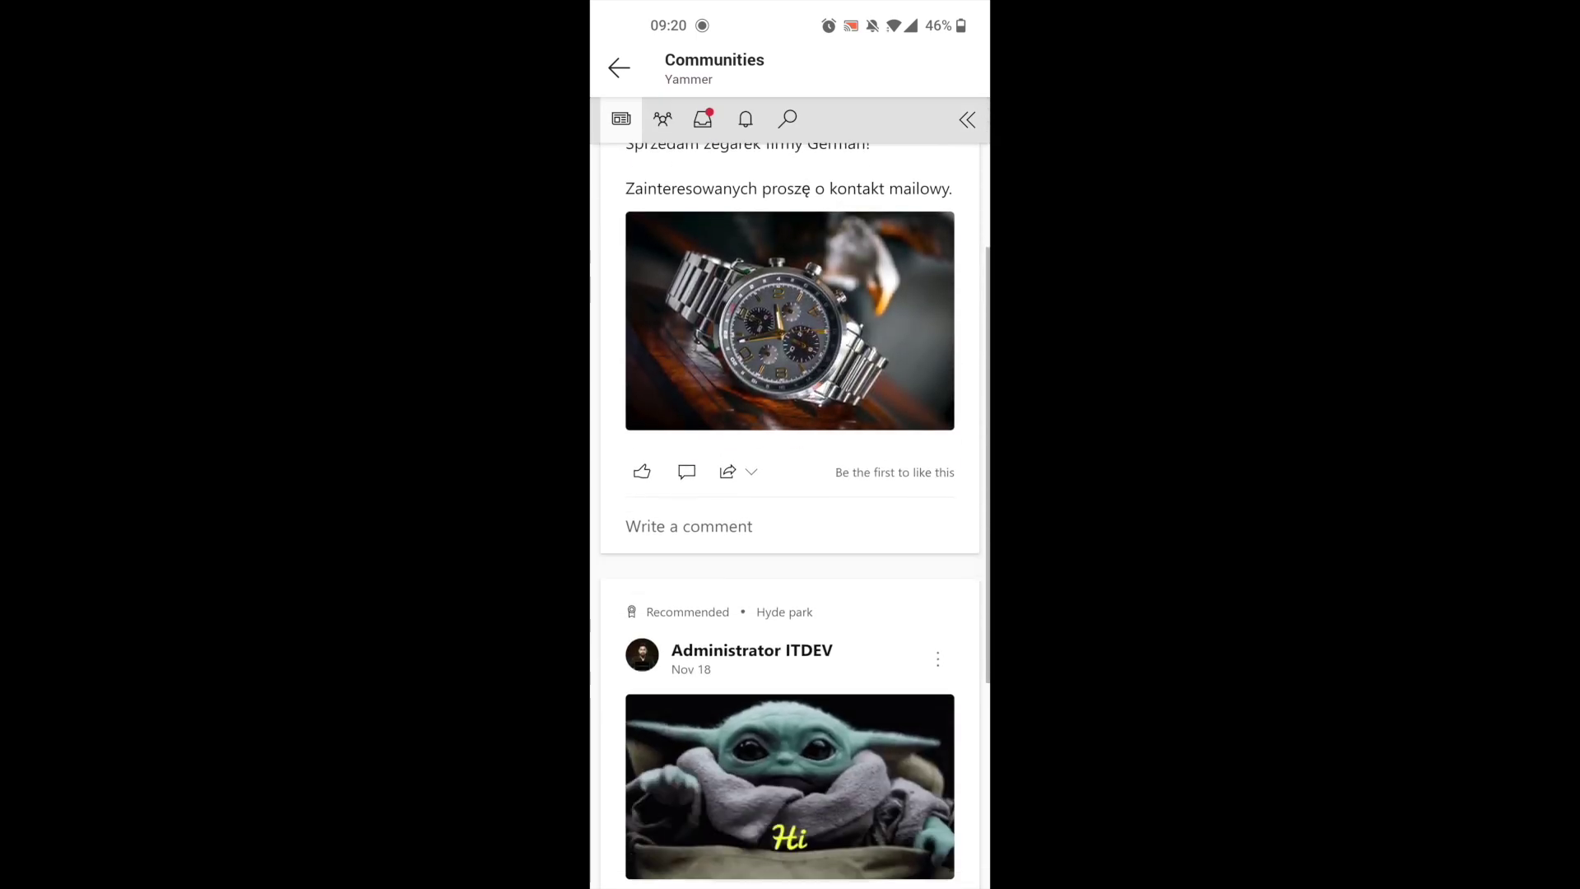
{"action": "scroll", "coordinate": [790, 494], "scroll_direction": "down", "scroll_amount": 3}
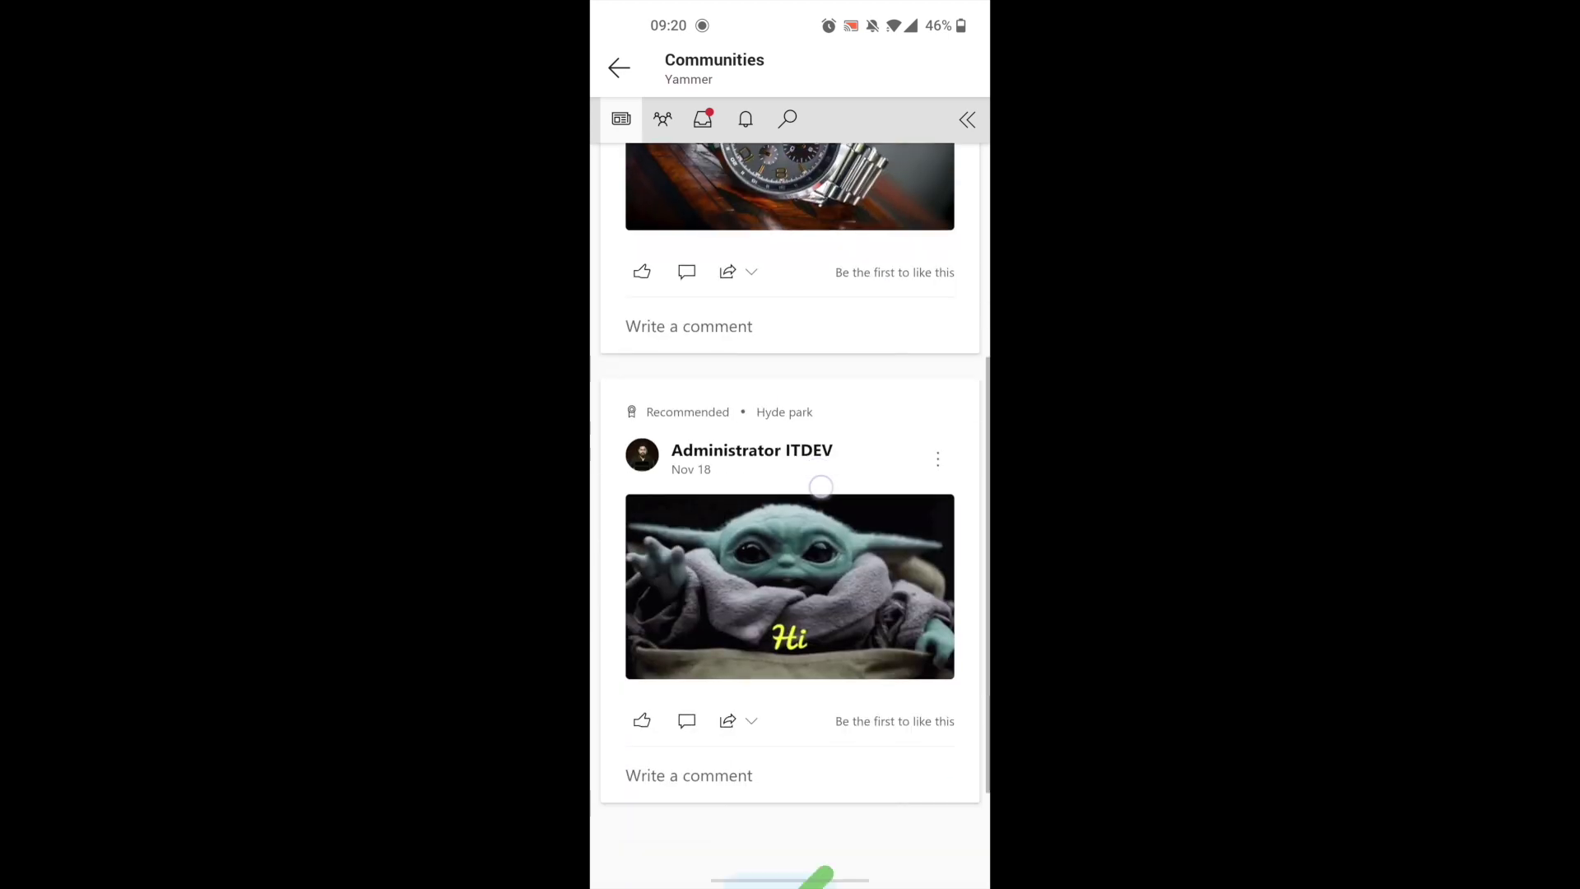
Step: Look through the communities section, the unread inbox and the notifications of the Communities app, and close the notifications
{"action": "scroll", "coordinate": [766, 413], "scroll_direction": "up", "scroll_amount": 6}
{"action": "left_click", "coordinate": [662, 118]}
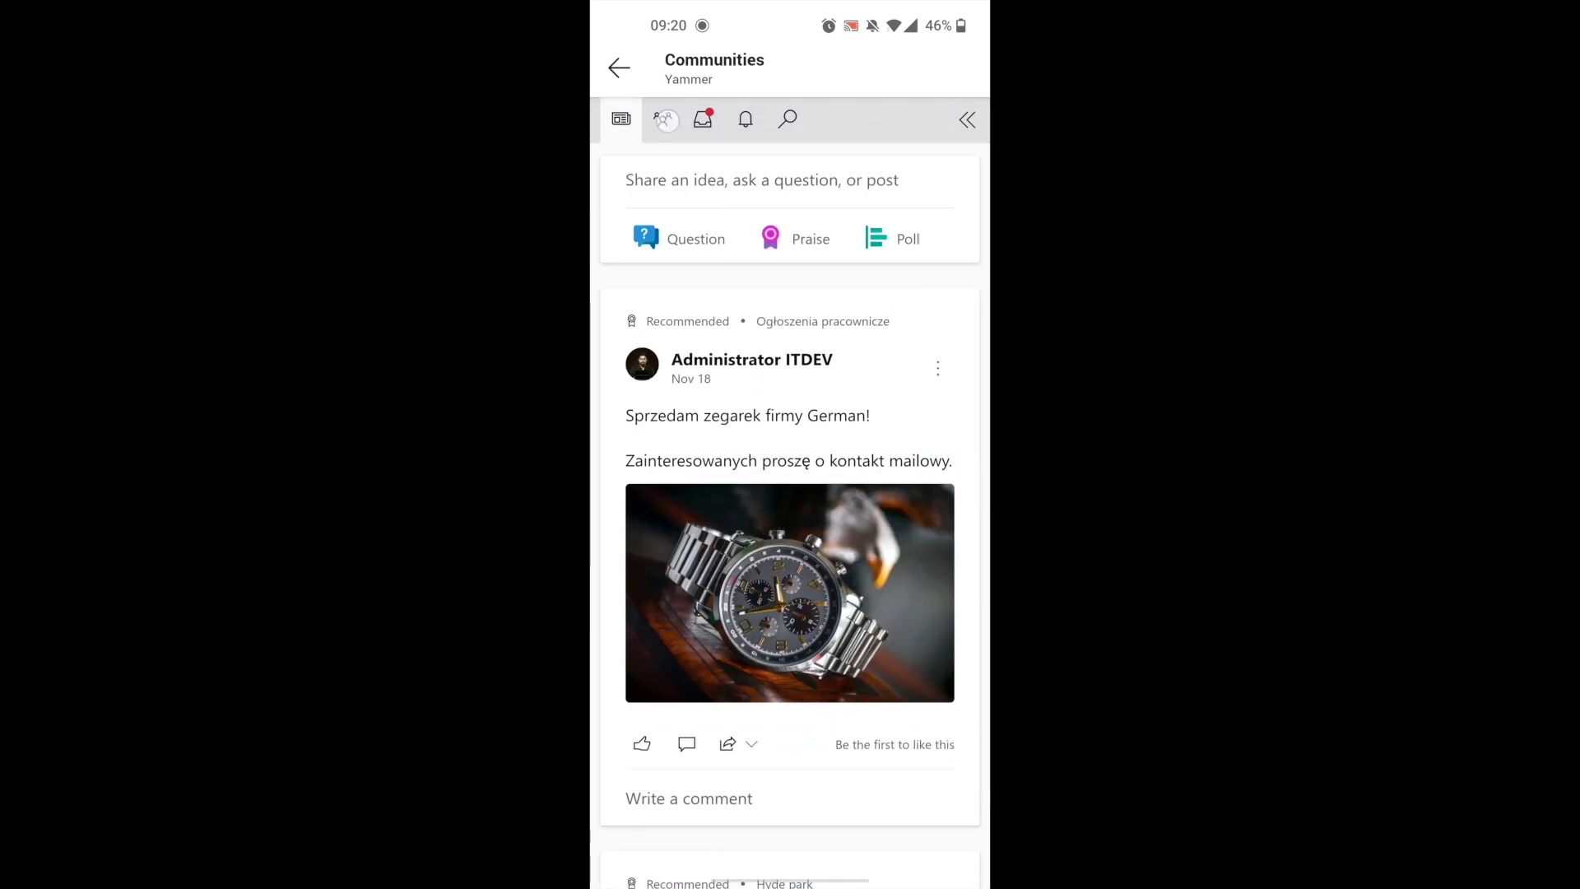
{"action": "left_click", "coordinate": [725, 169]}
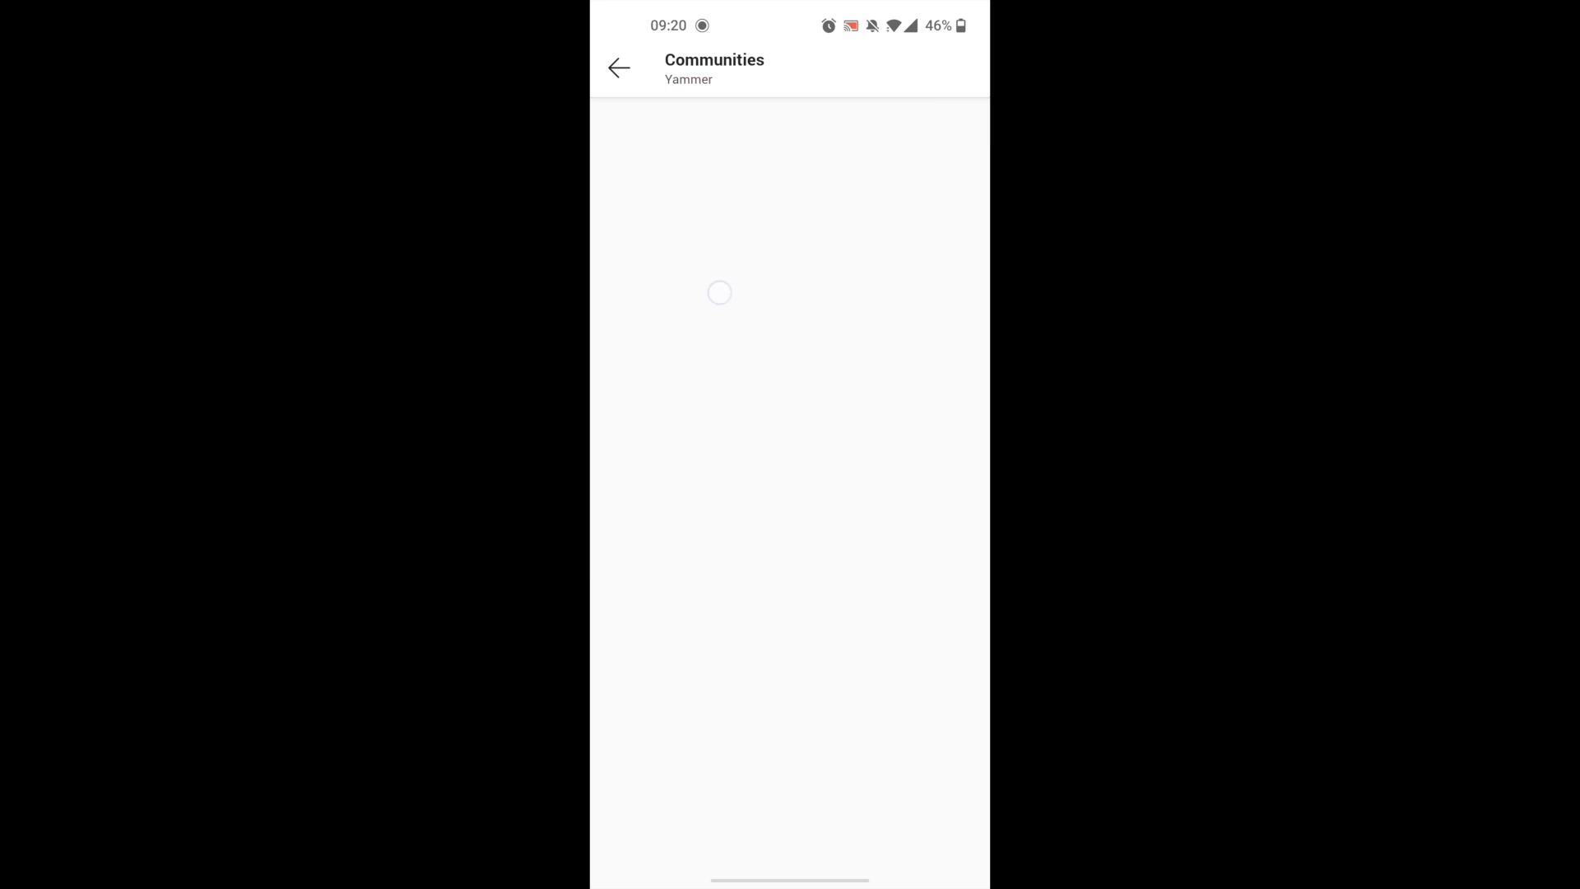
{"action": "left_click", "coordinate": [703, 118]}
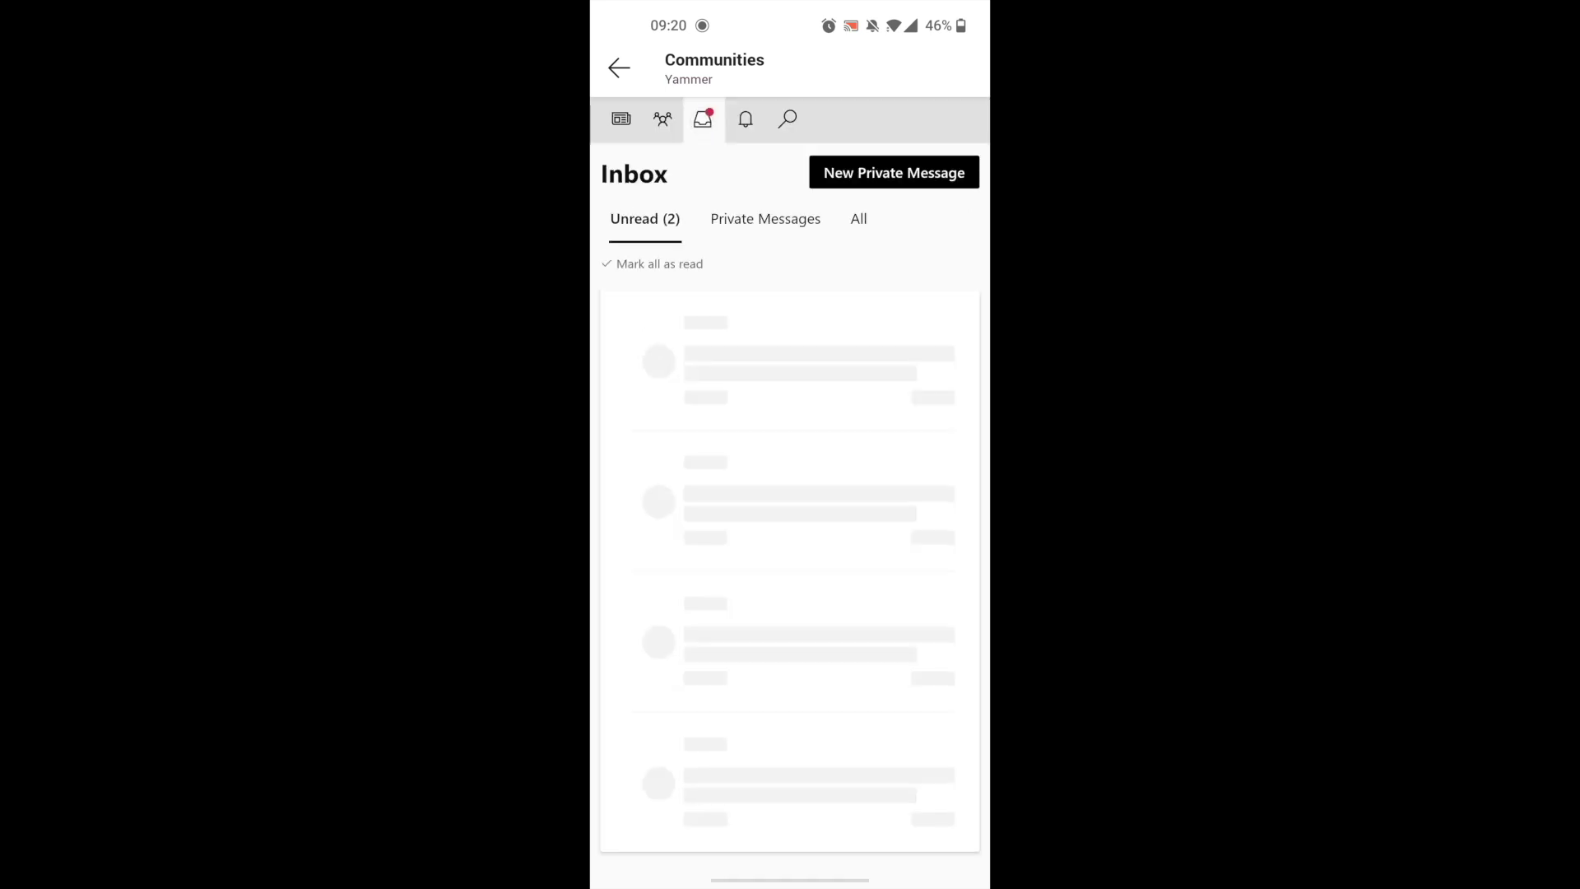
{"action": "left_click", "coordinate": [746, 119]}
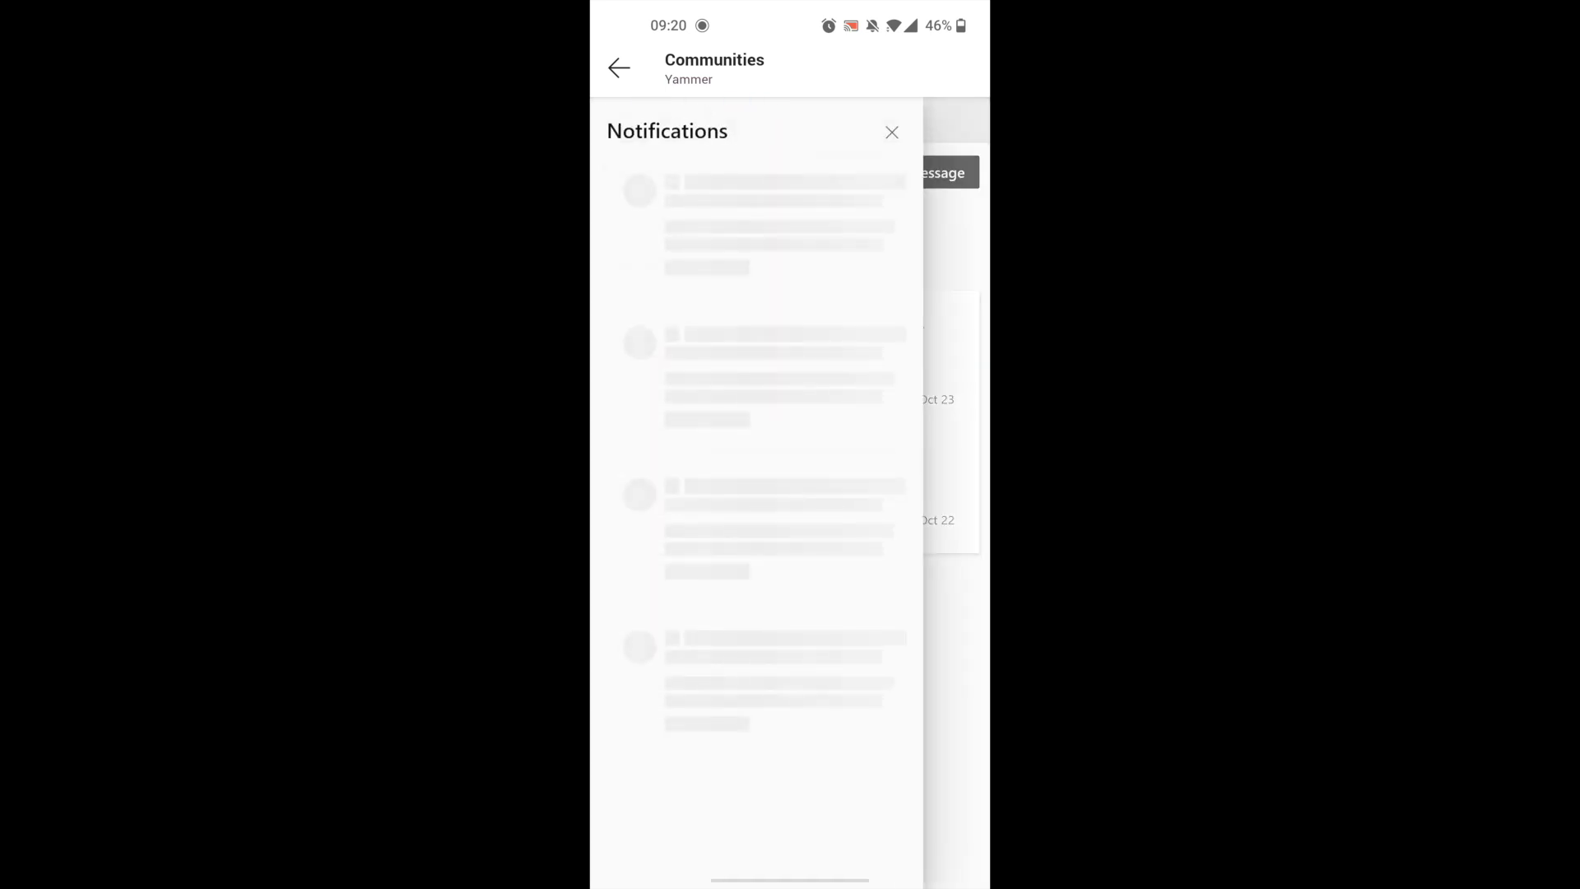
{"action": "left_click", "coordinate": [892, 132]}
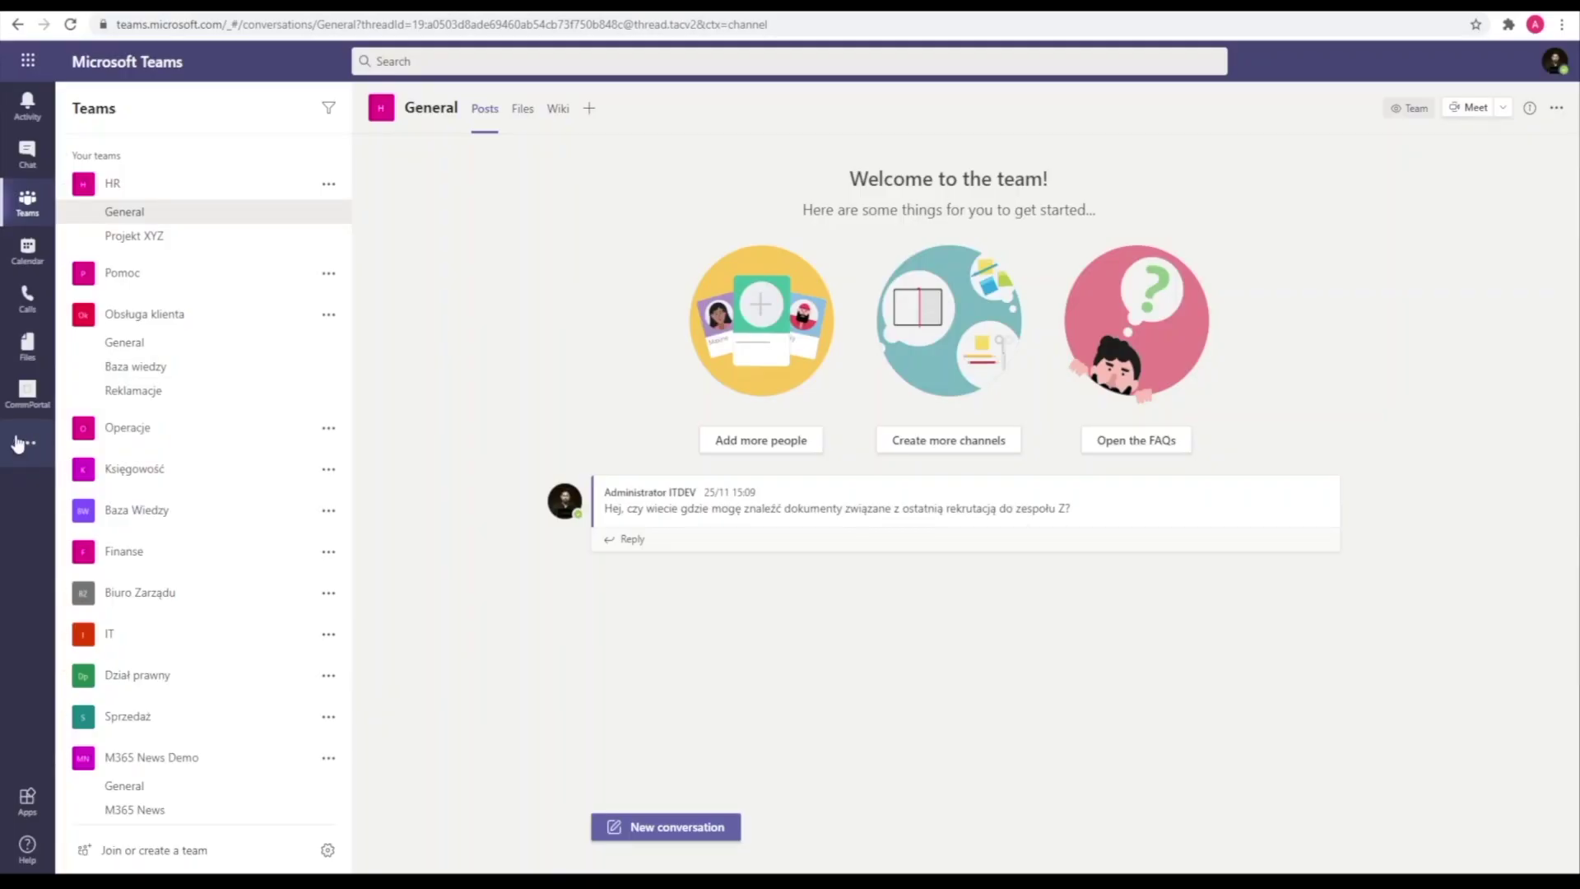
Step: Switch to Microsoft Teams on the web, search the available apps for "comm" and add the Communities app
{"action": "left_click", "coordinate": [25, 443]}
{"action": "type", "text": "comm"}
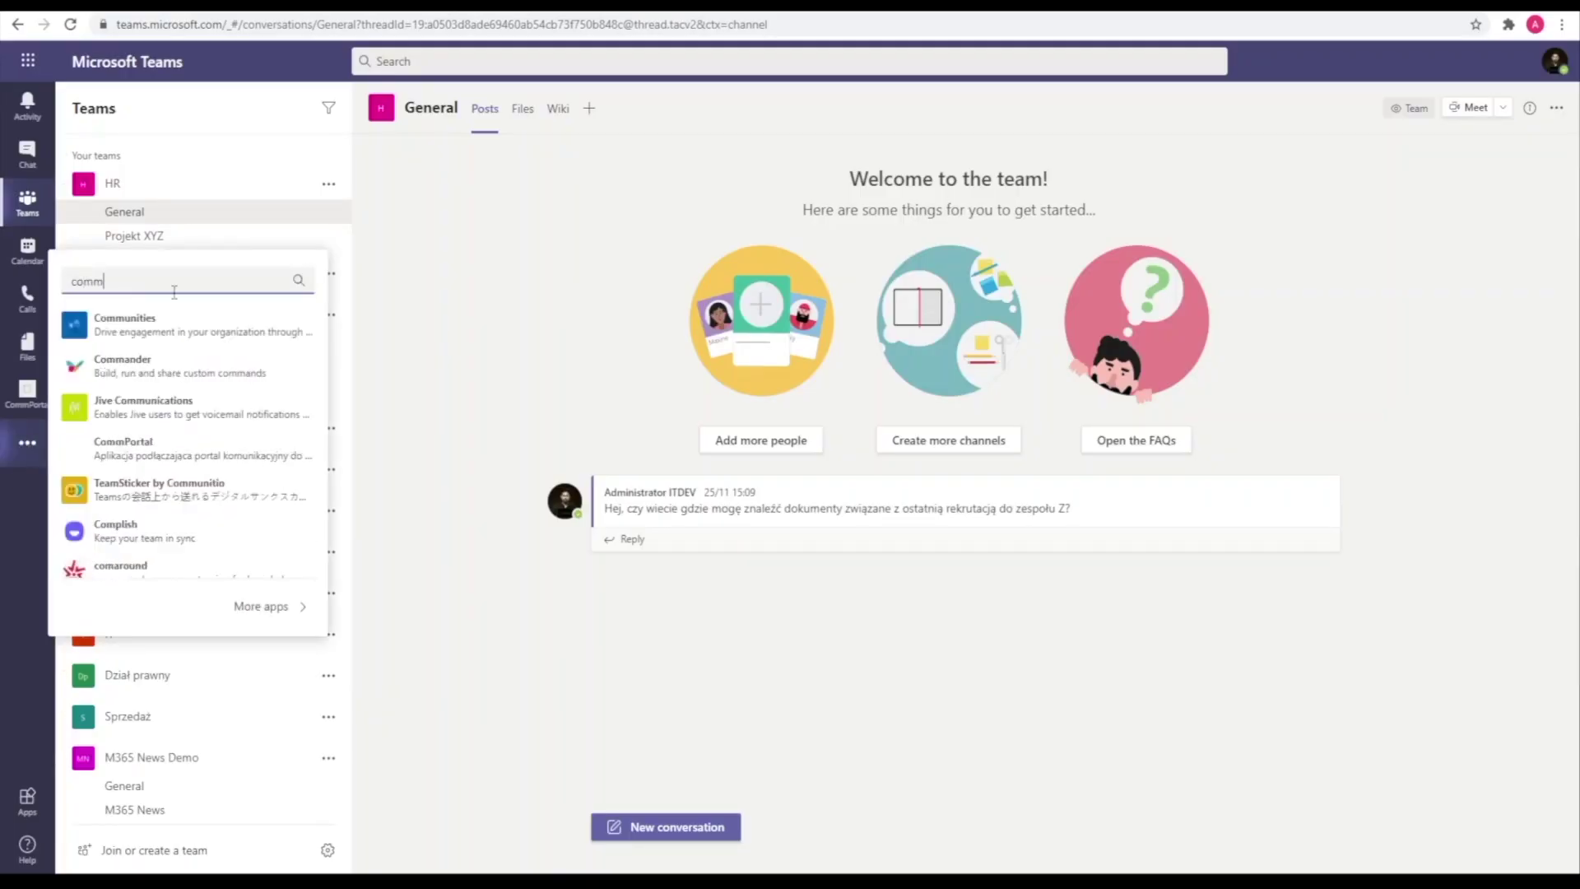
{"action": "left_click", "coordinate": [140, 320]}
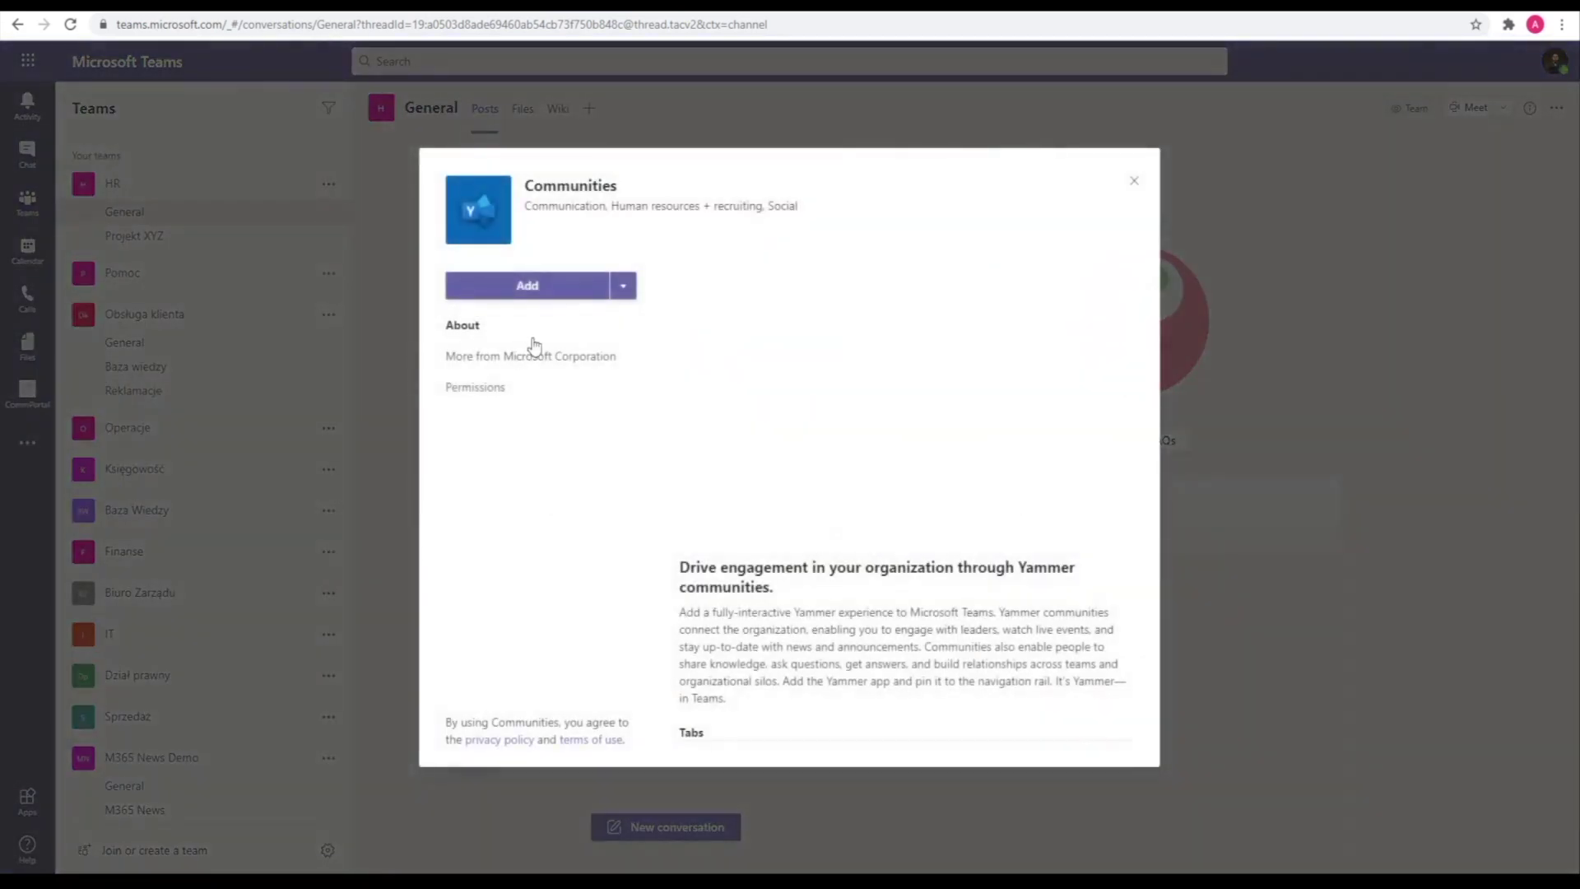
{"action": "left_click", "coordinate": [556, 285]}
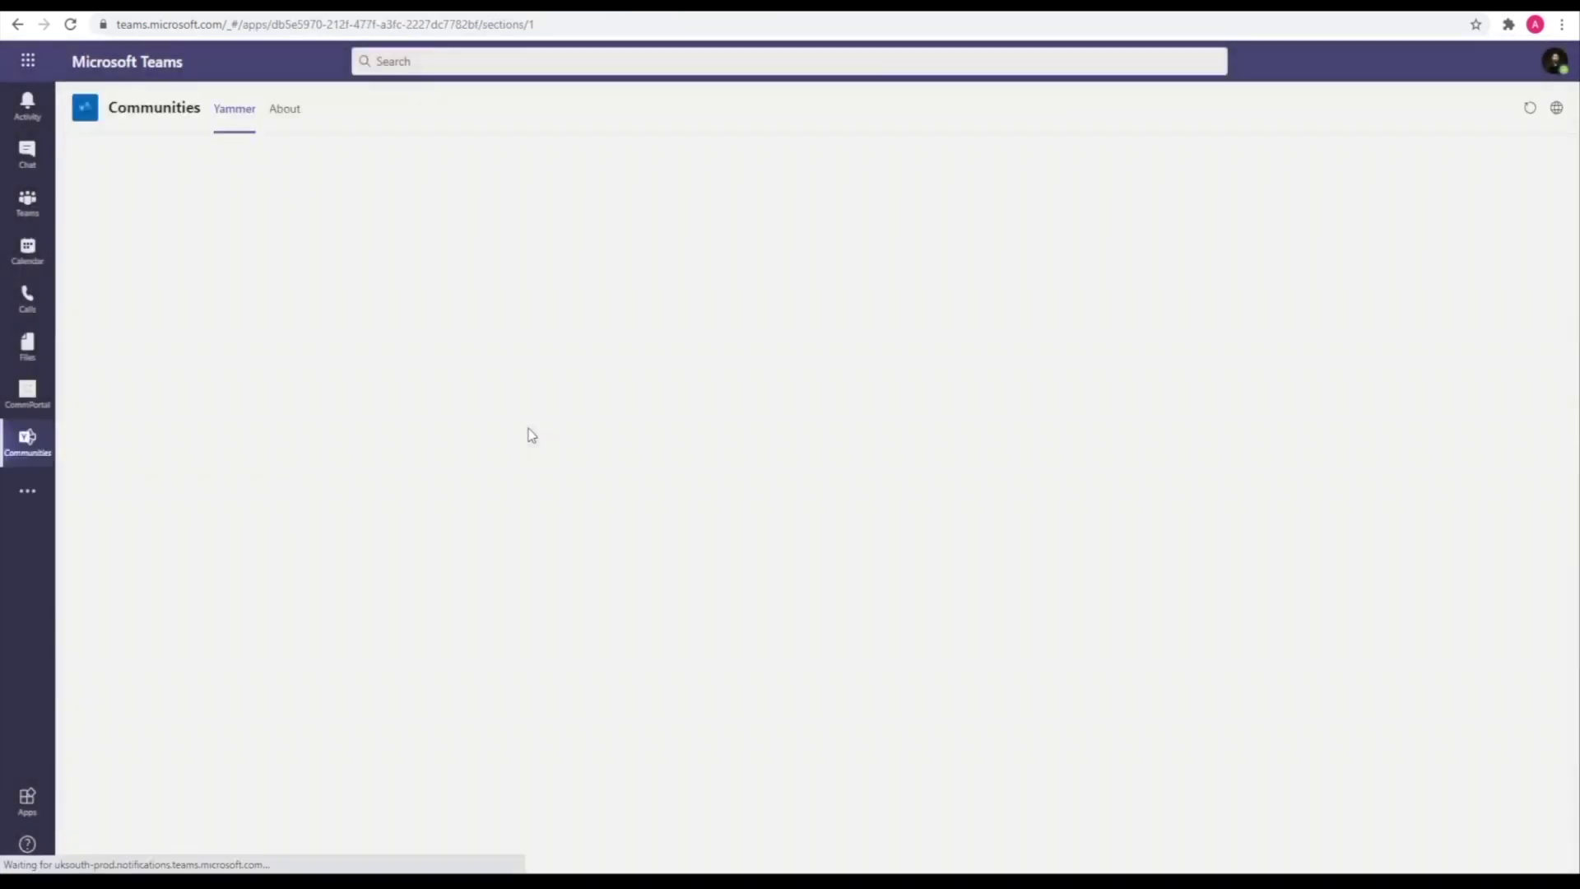